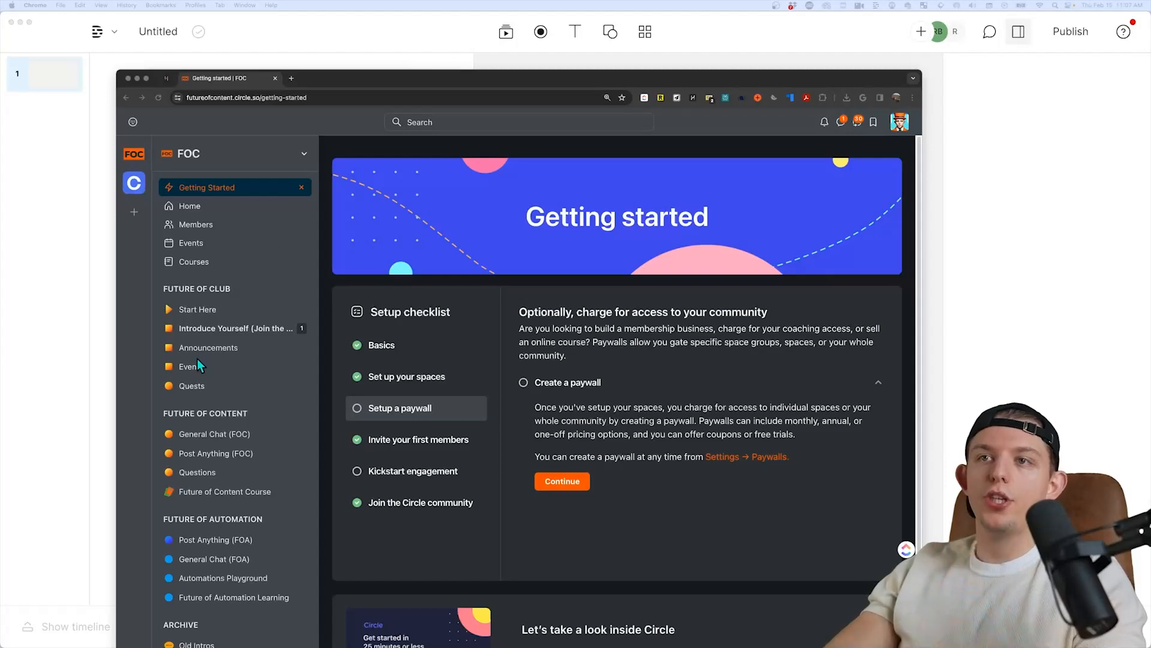
scroll(224, 183, up, 3)
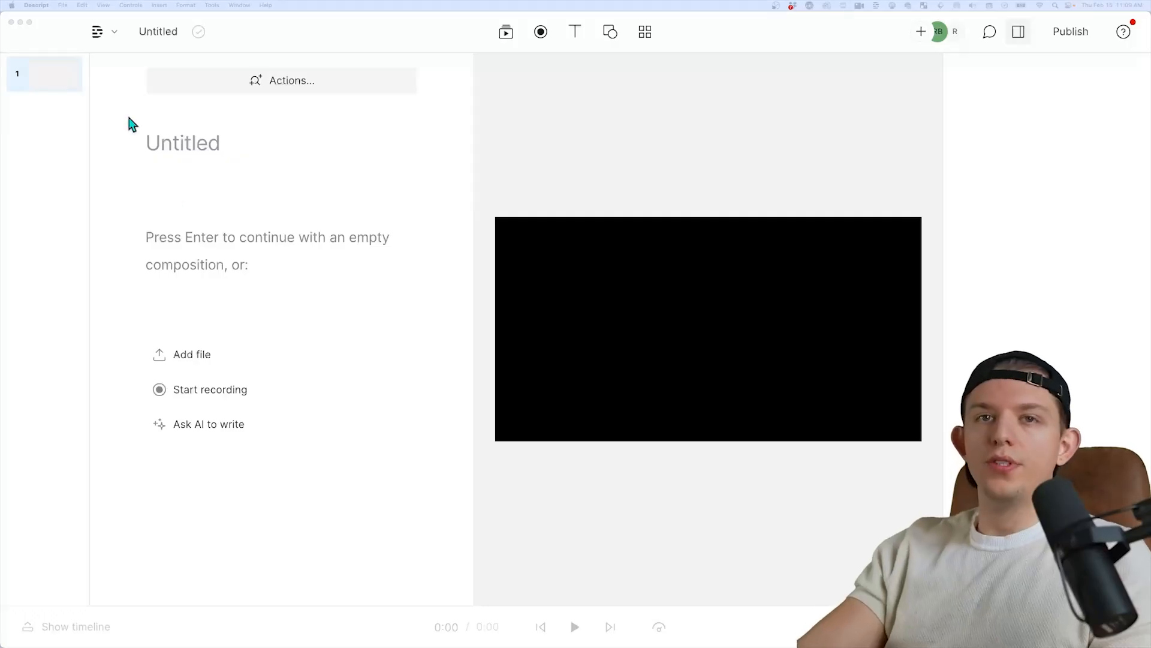
- Import 65c644f8c56db91843750d62-1707503142.mp4 from the Downloads folder into the project and set its transcription to detect 2 speakers
click(204, 360)
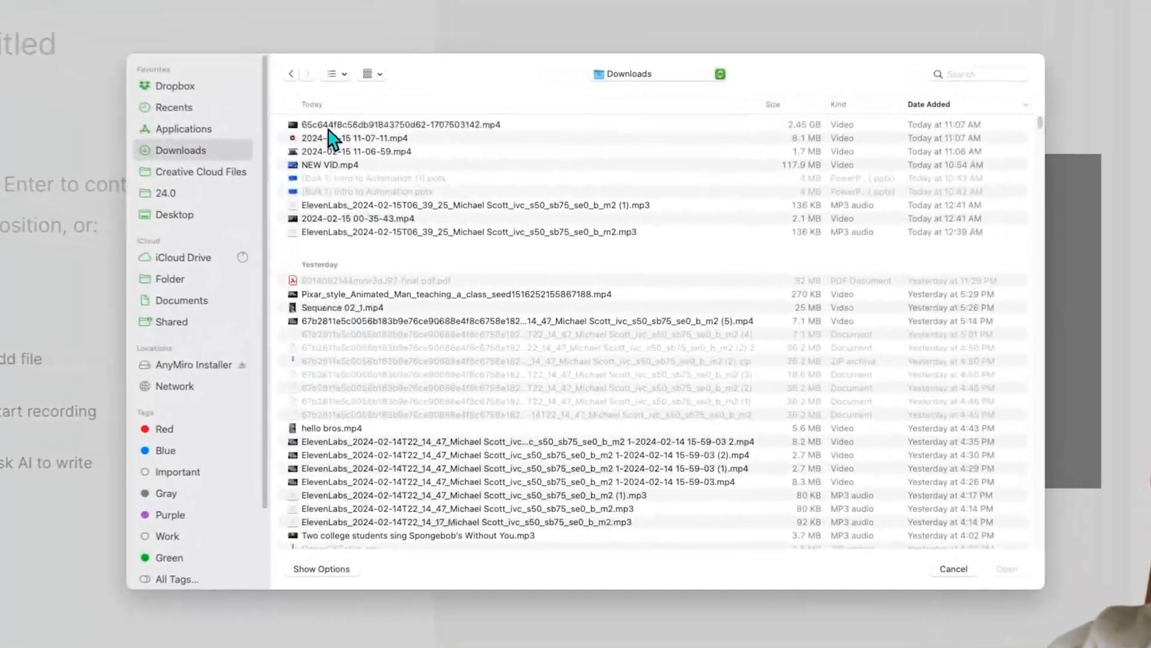
click(399, 199)
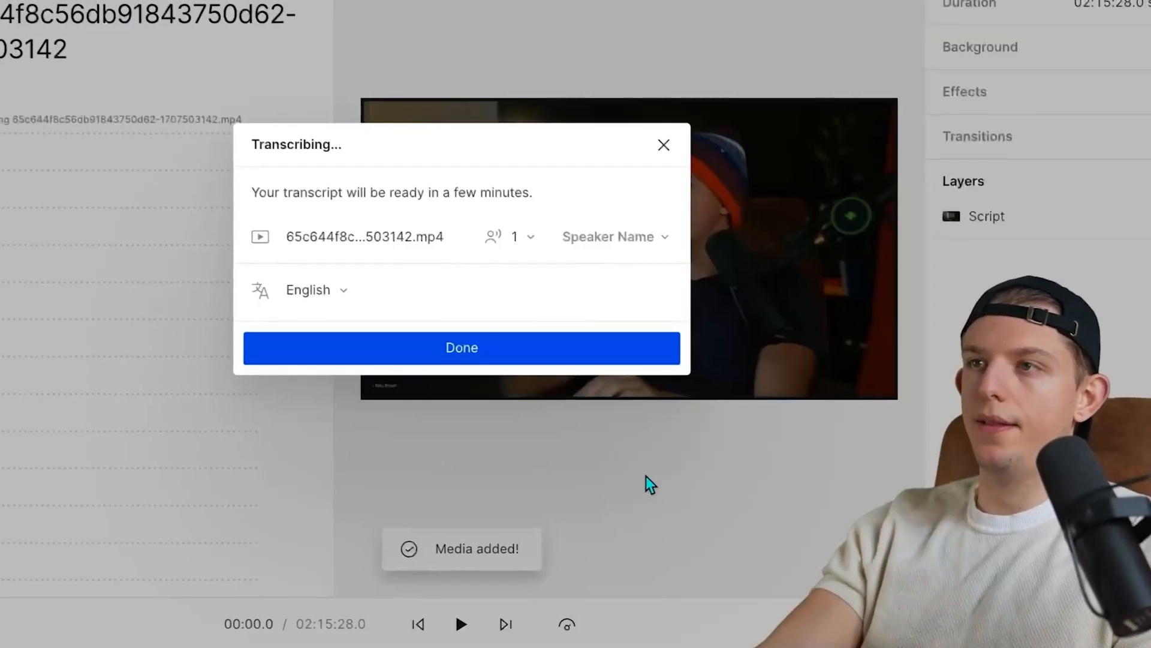
click(533, 249)
click(587, 387)
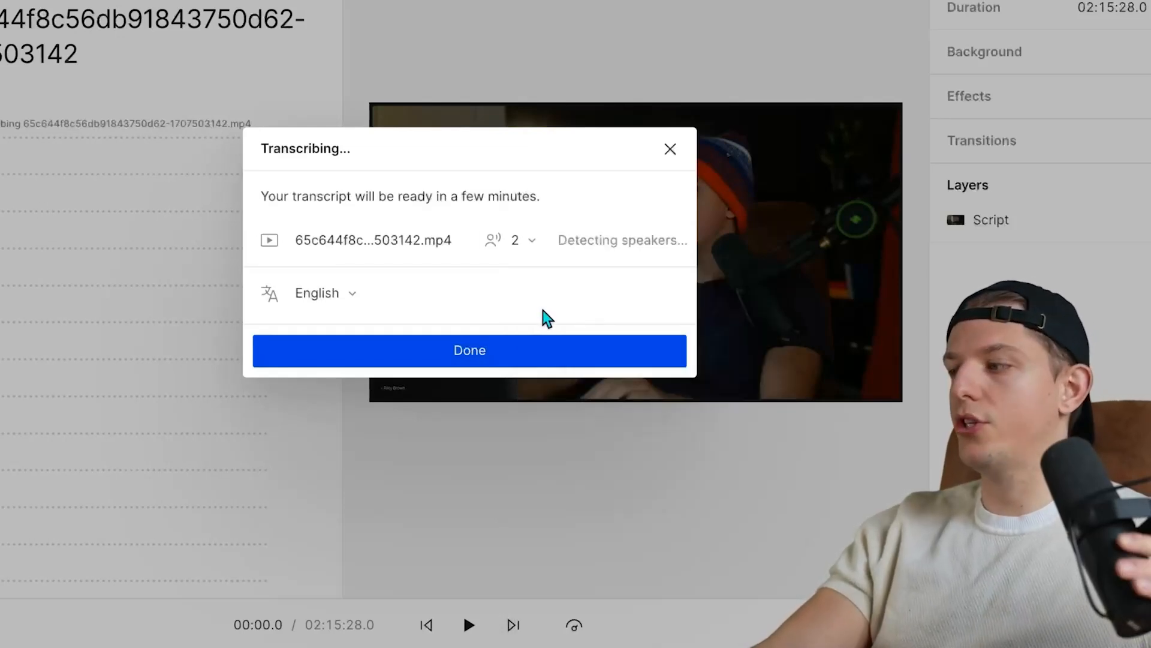
click(540, 350)
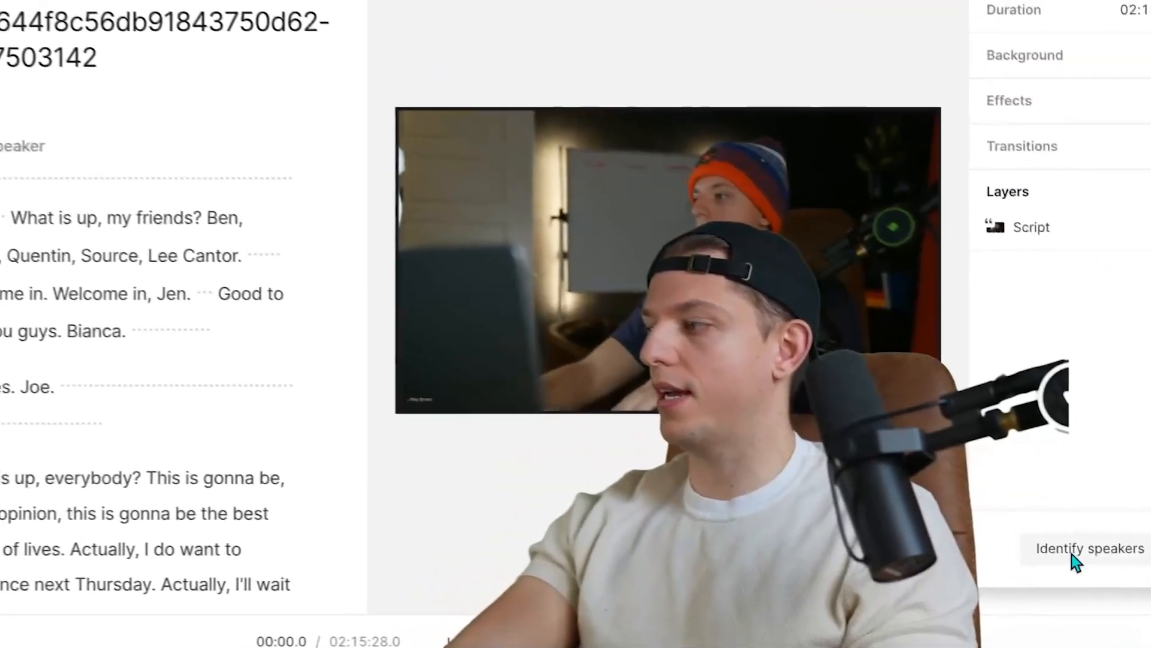
- Start identifying the detected speakers and label the first clip with the host's first name as a new speaker
click(1023, 546)
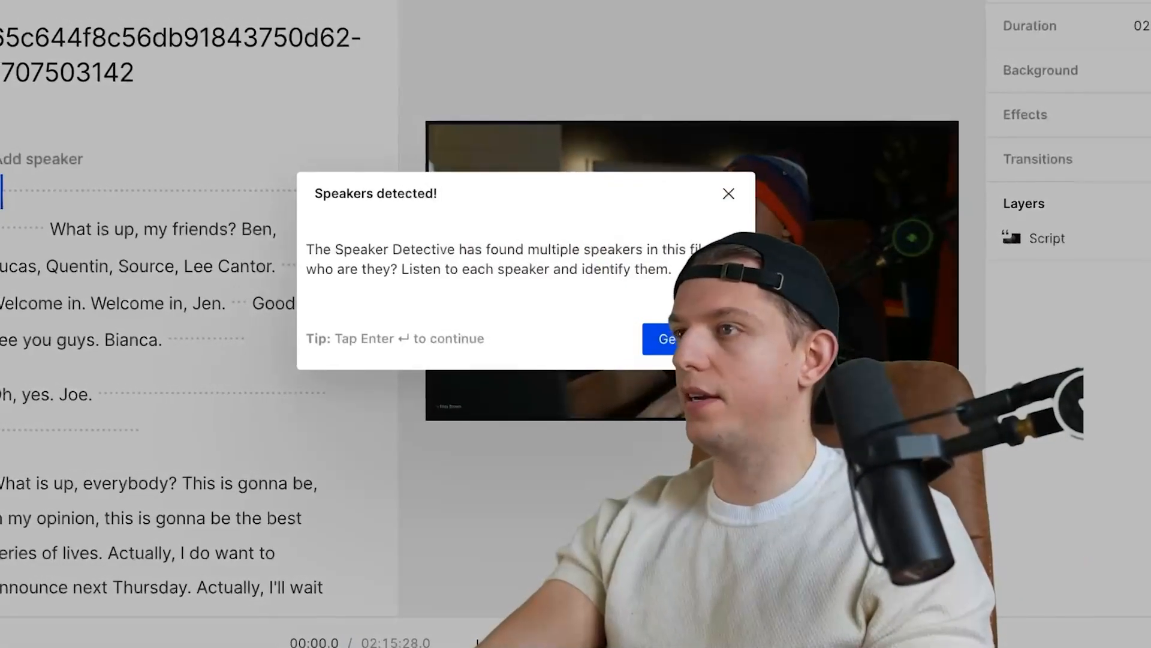
key(Return)
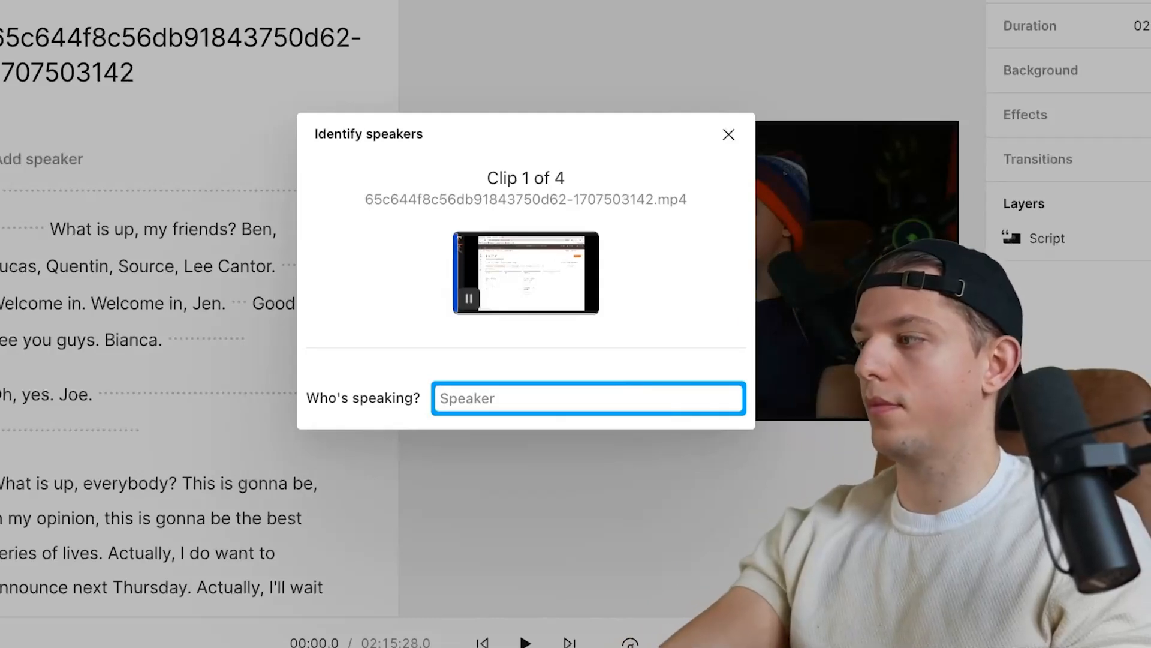
text(Riley)
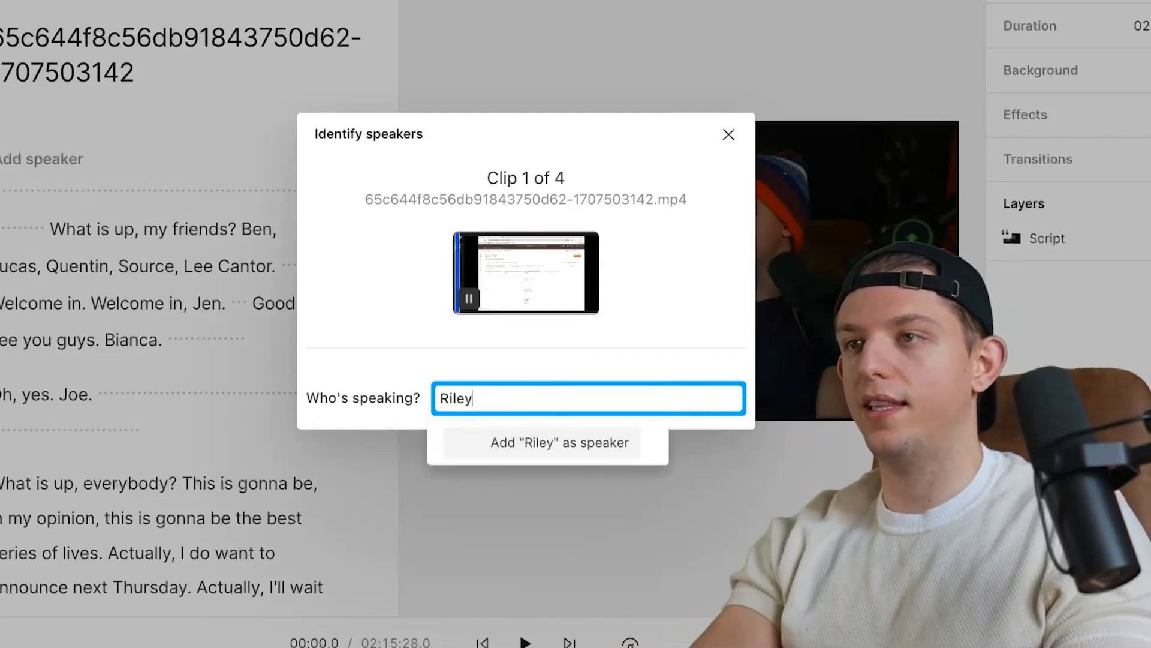
click(557, 451)
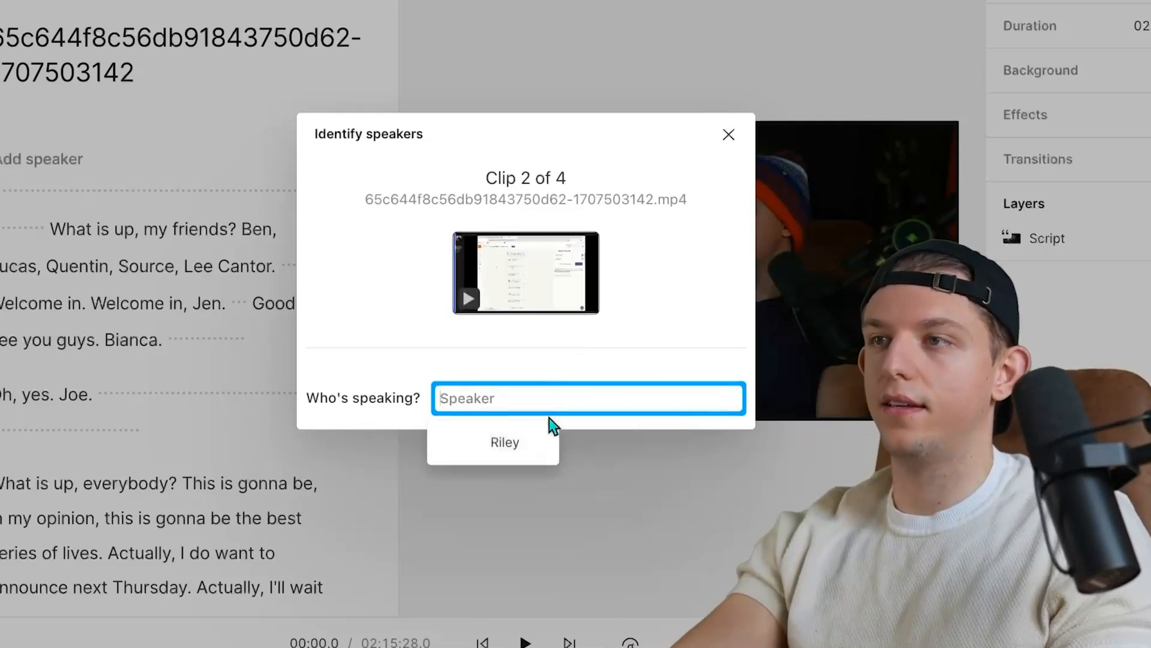
- Label the second clip with the co-host's first name as a new speaker and assign a speaker to the third clip
click(524, 362)
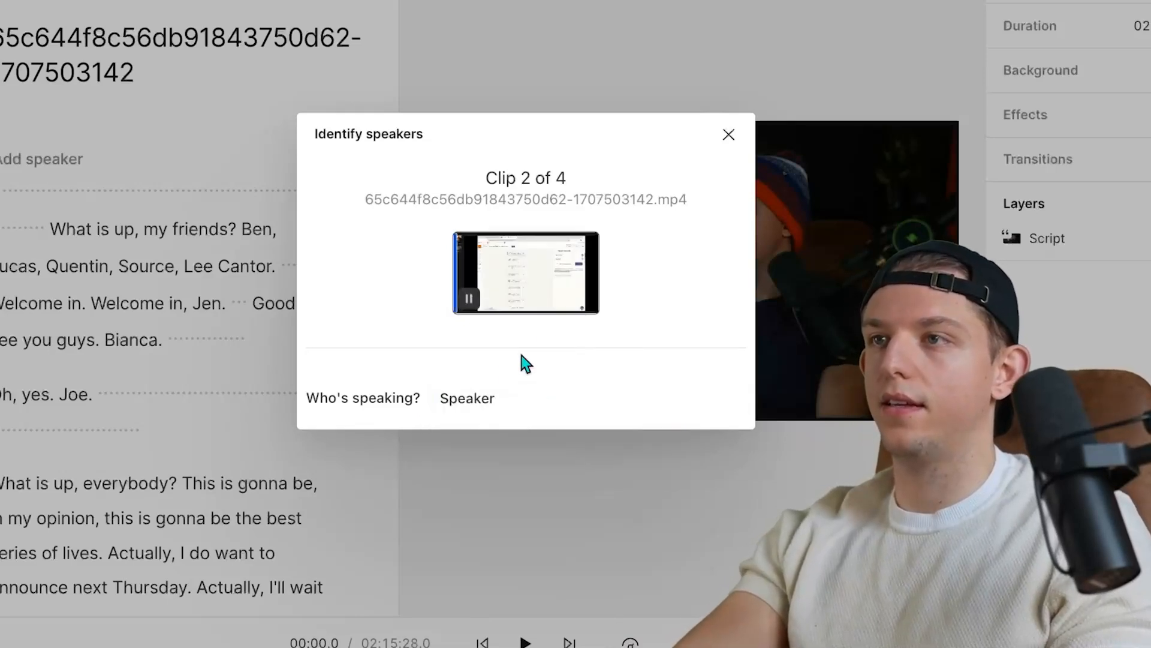
click(481, 400)
text(Joe)
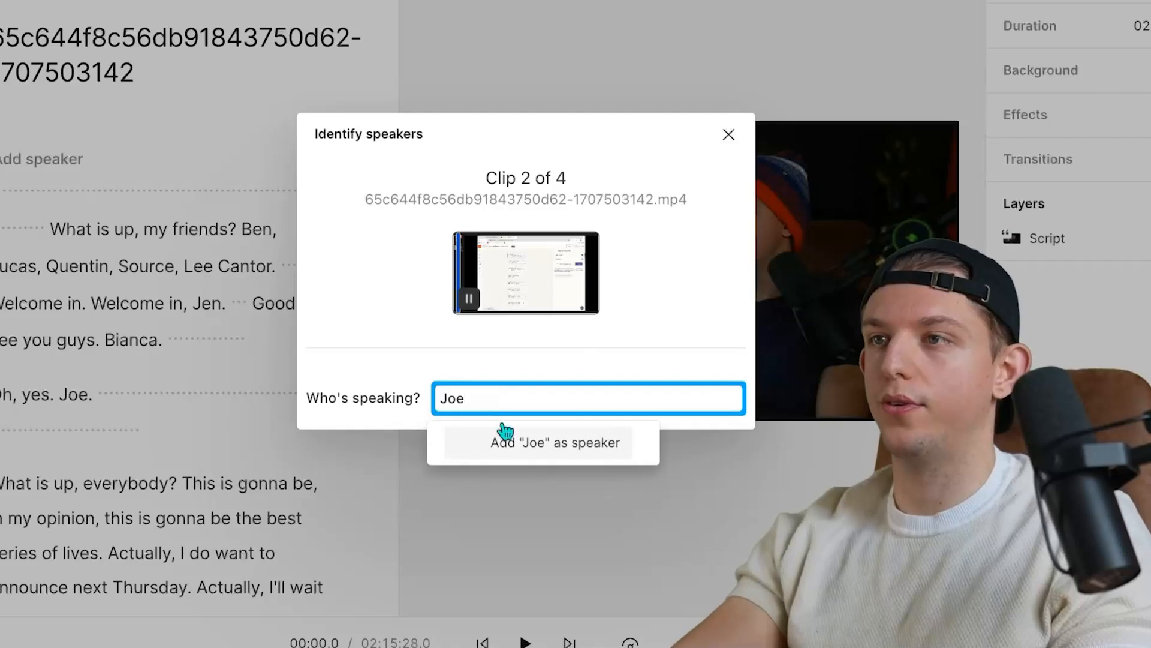
click(518, 452)
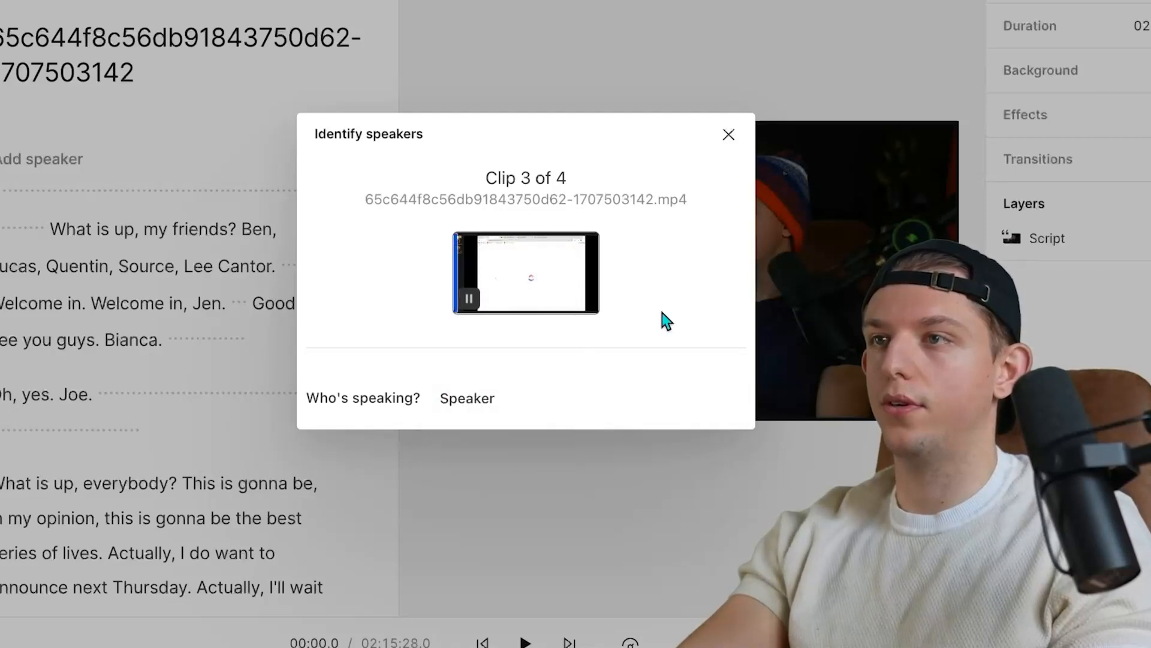
click(517, 404)
key(Return)
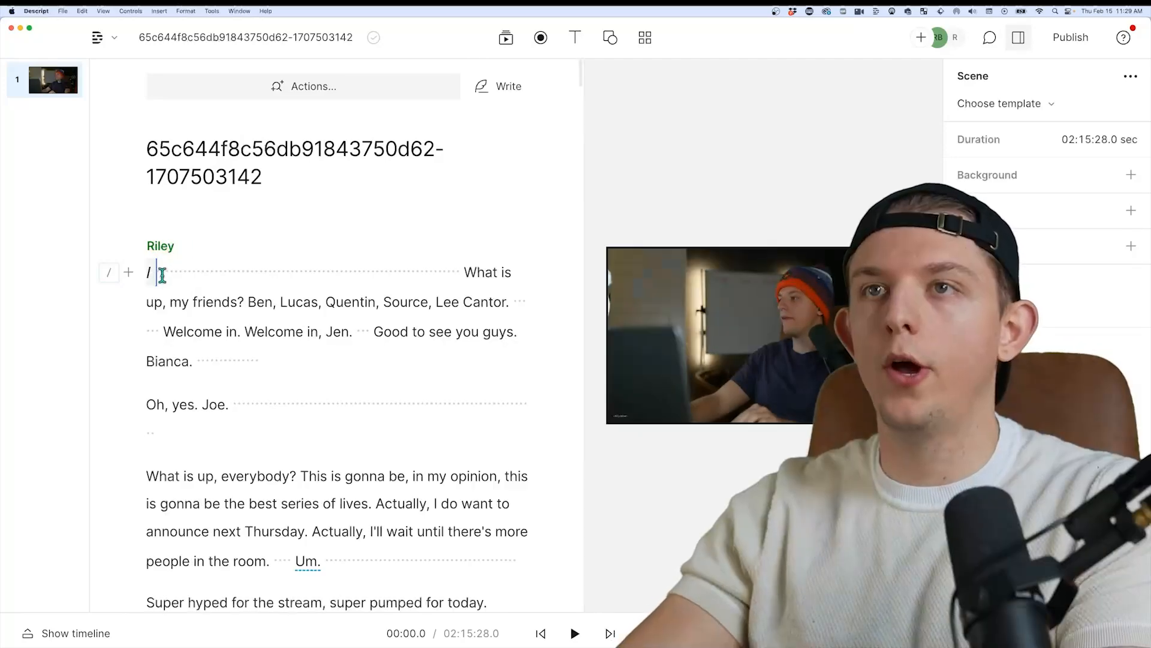
- Play the silent opening and delete the whole gap before "What is up, my friends?" from the script
click(162, 274)
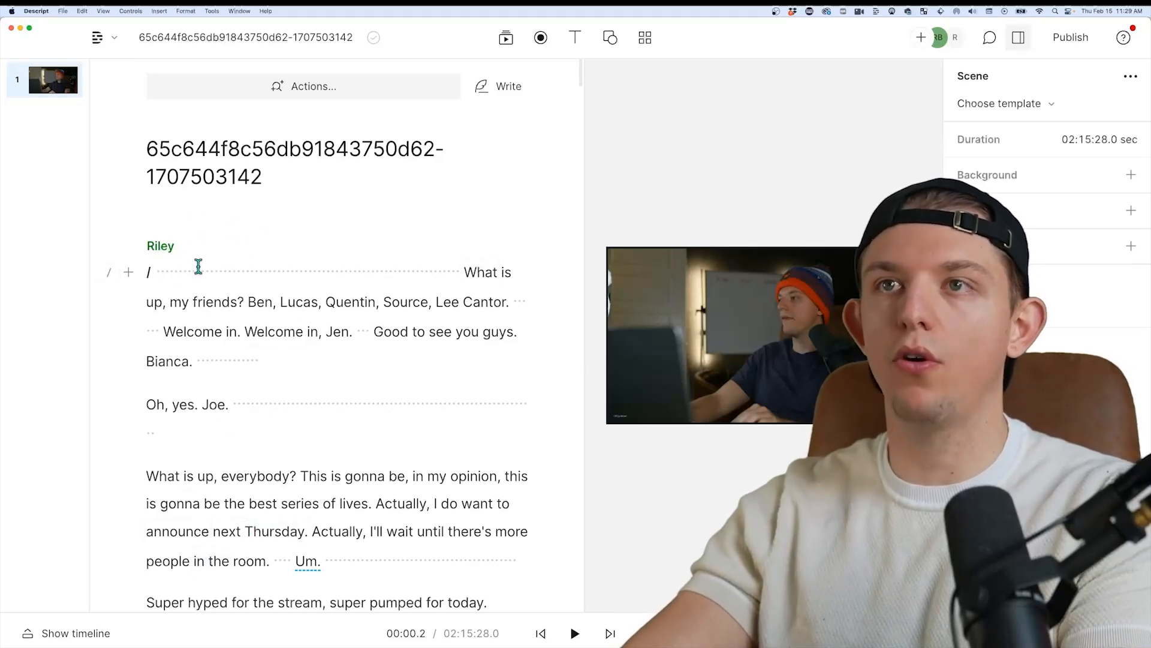
key(space)
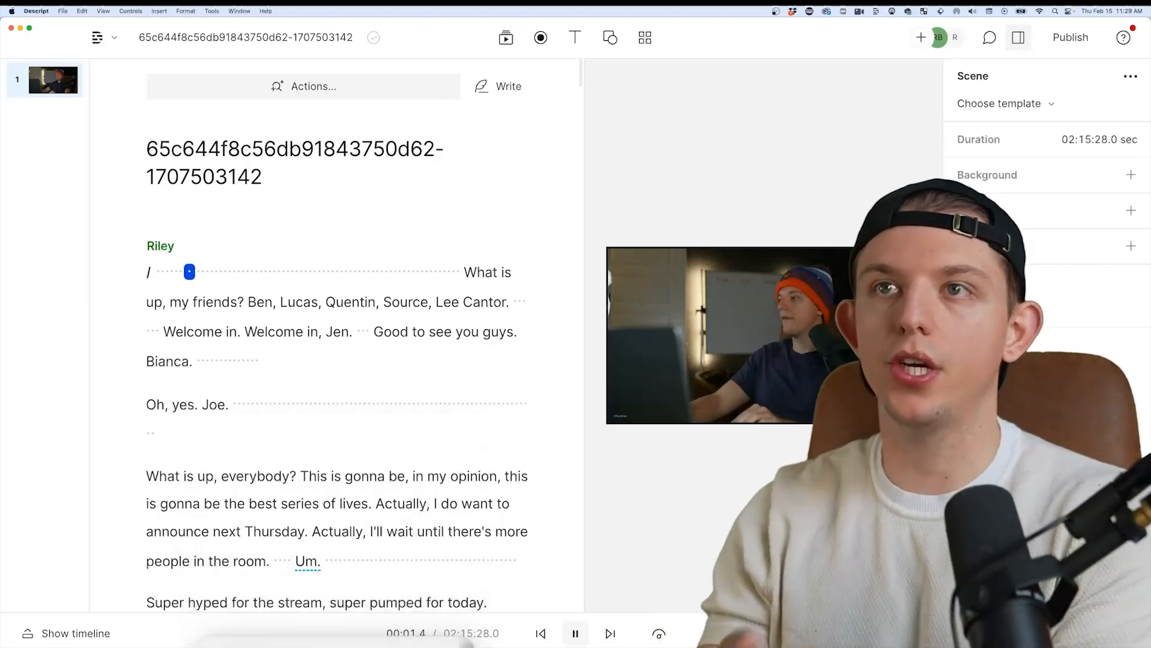
click(436, 272)
drag(437, 272, 166, 274)
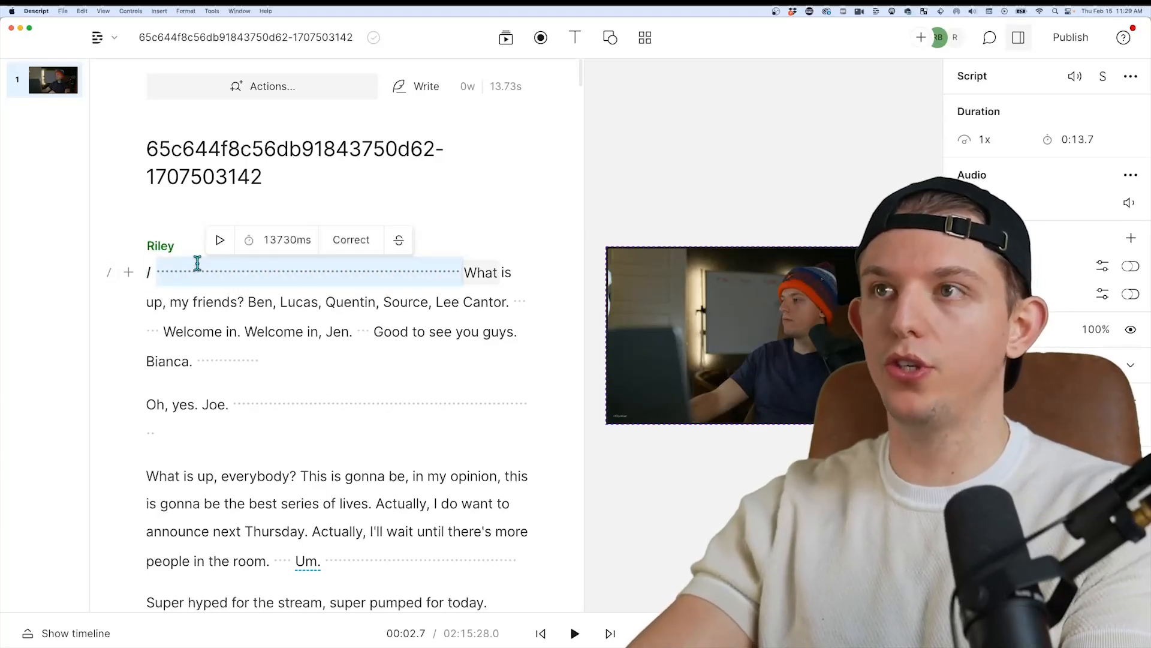
key(BackSpace)
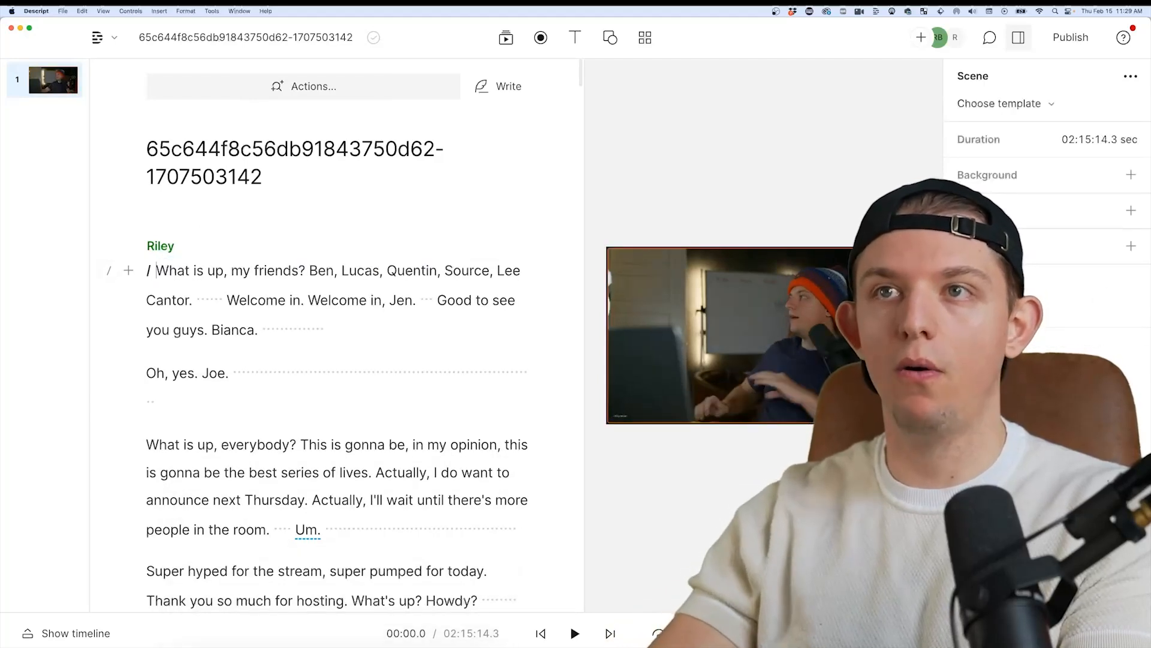
- Preview the new opening and delete the pause just before the first "Welcome in" in the script
key(space)
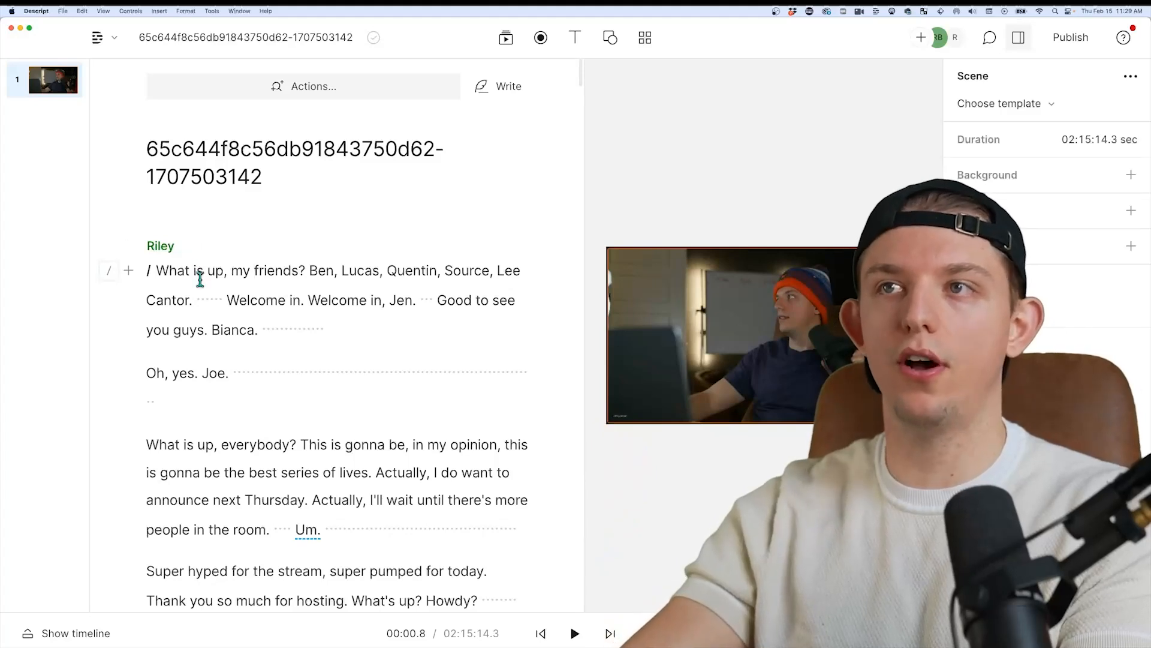
click(226, 304)
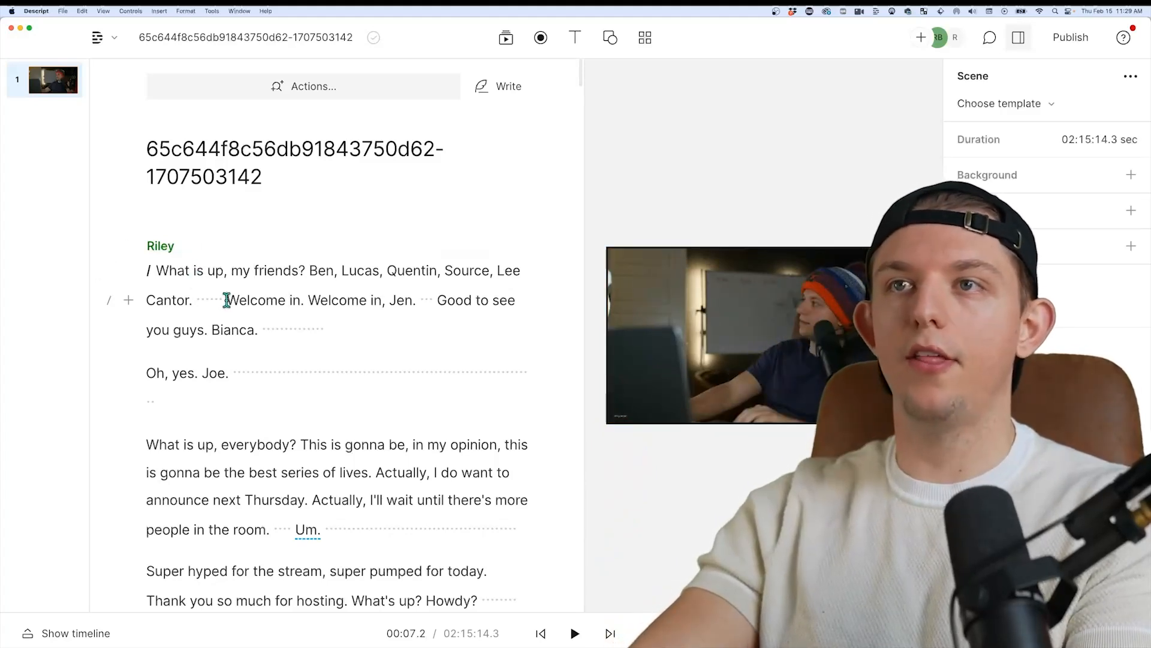
drag(227, 300, 197, 300)
key(BackSpace)
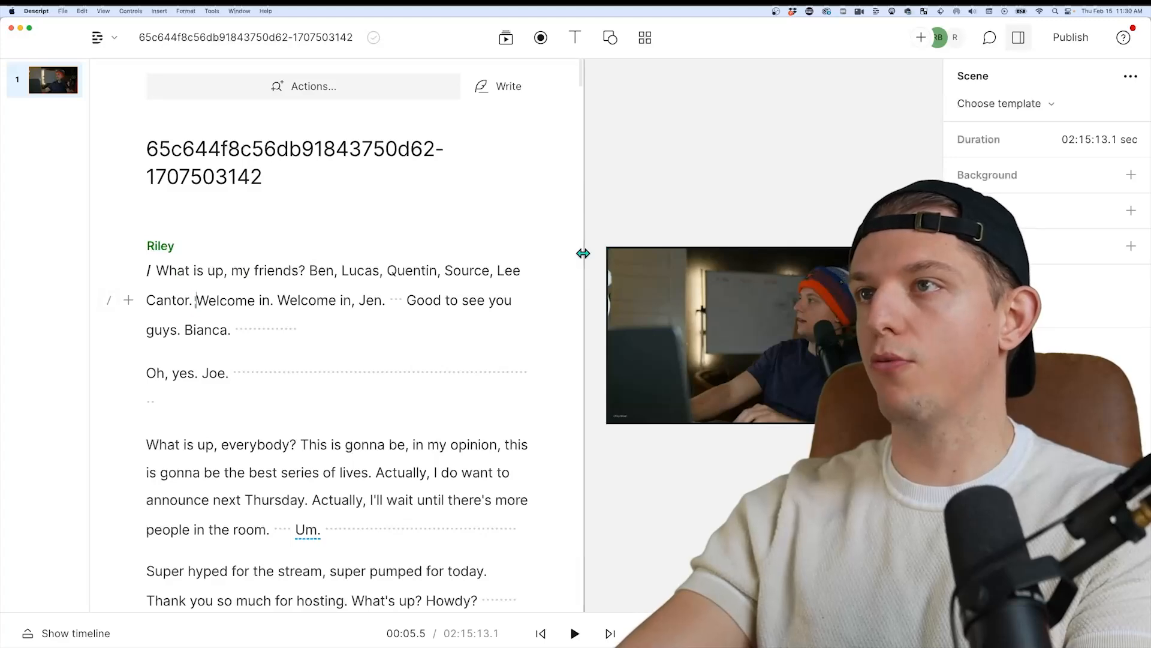
- Narrow the script area to enlarge the video preview
drag(581, 251, 319, 287)
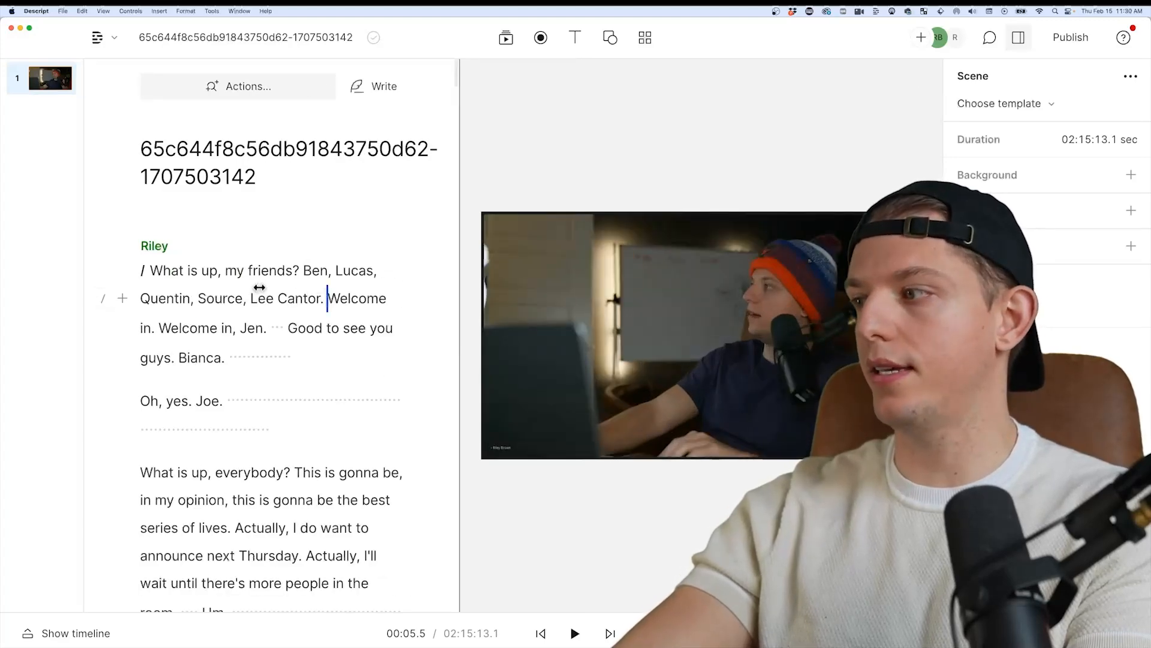
scroll(321, 406, down, 1)
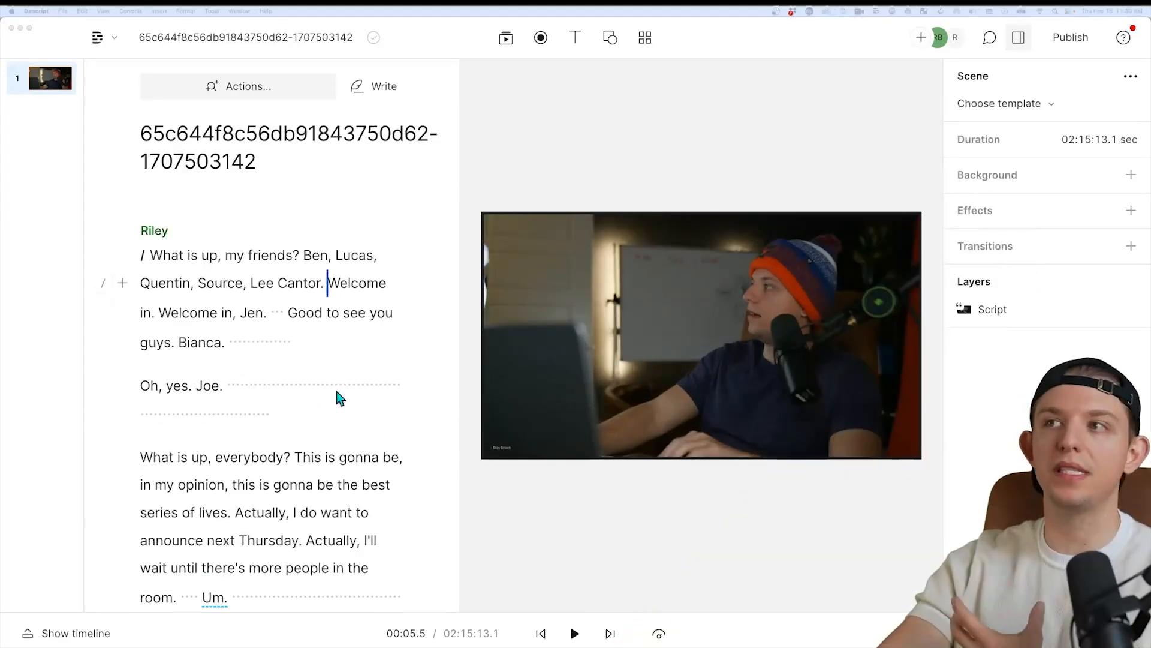
click(153, 258)
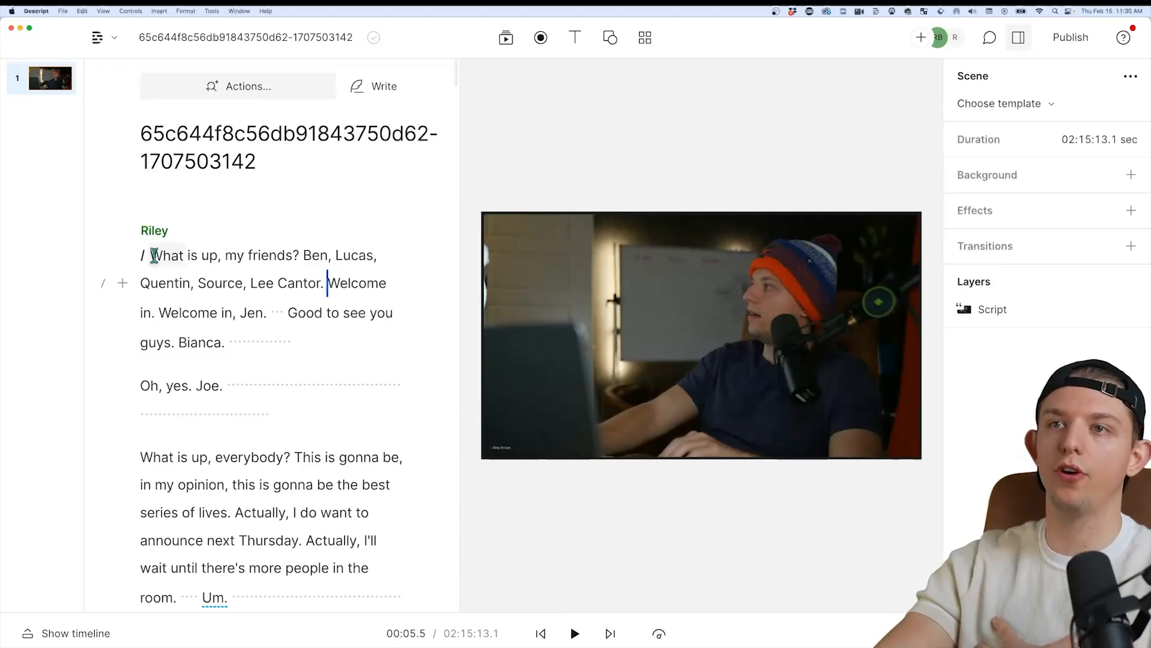
- Briefly play the recording from the script's question about opinions on Zapier versus Make
scroll(218, 336, down, 15)
scroll(234, 378, down, 15)
click(232, 360)
key(space)
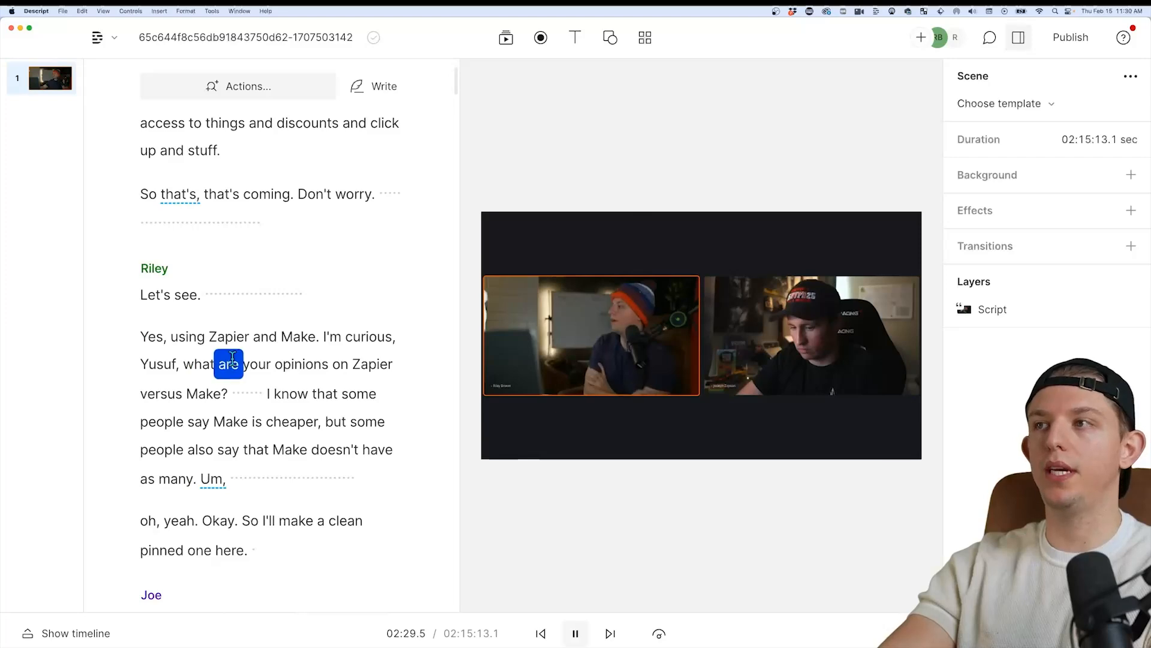
click(653, 308)
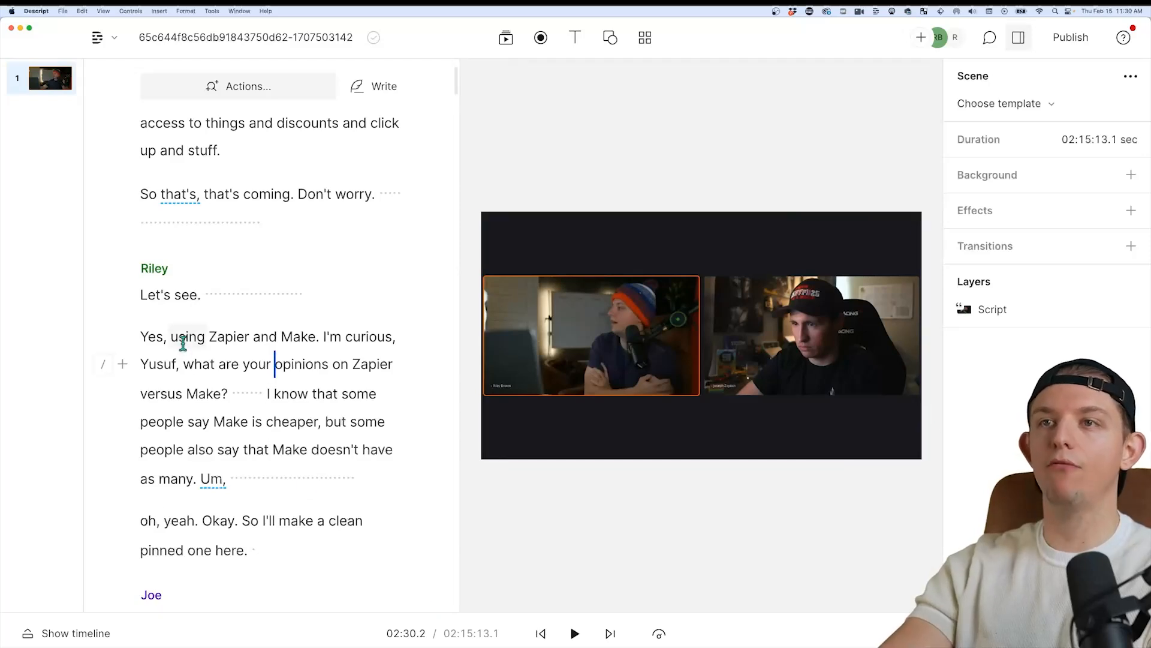
- Try deleting the script passage from "Yes, using Zapier and Make" through "Um," and its pause, and undo the deletion
drag(182, 350, 377, 492)
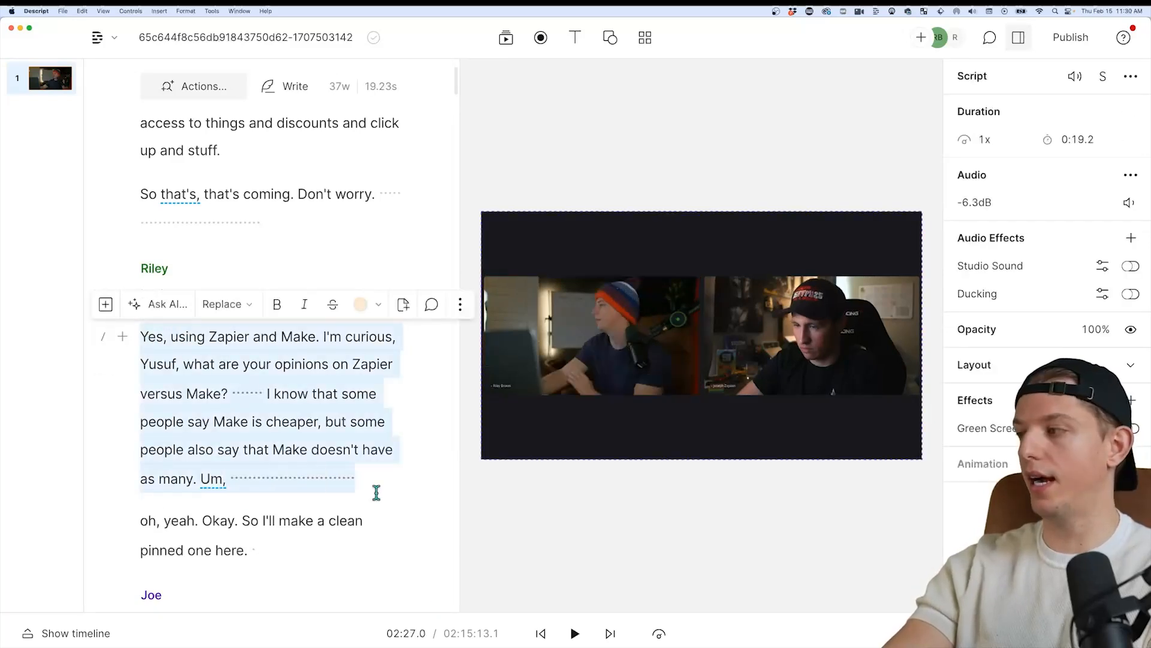
key(BackSpace)
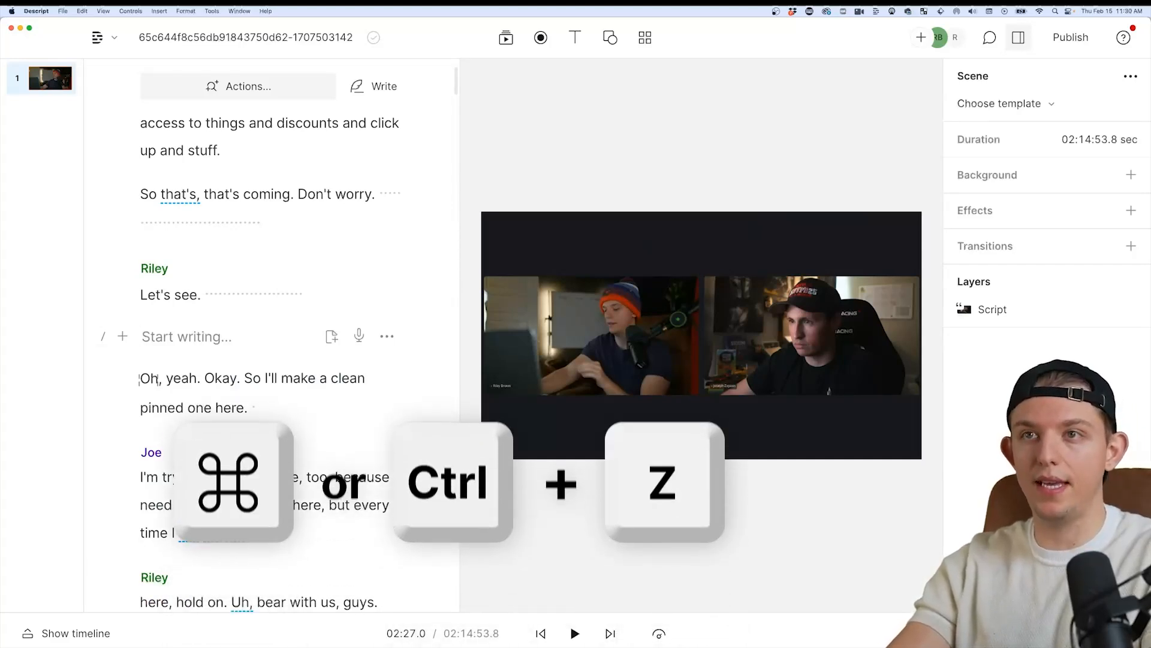
key(super+z)
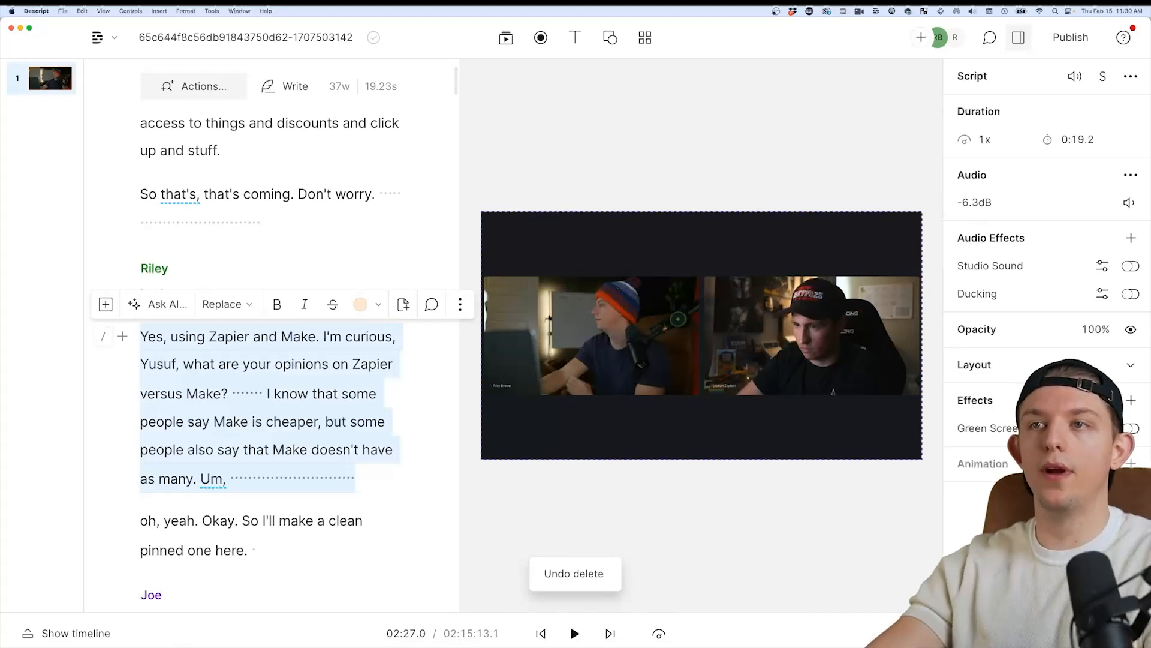
click(353, 471)
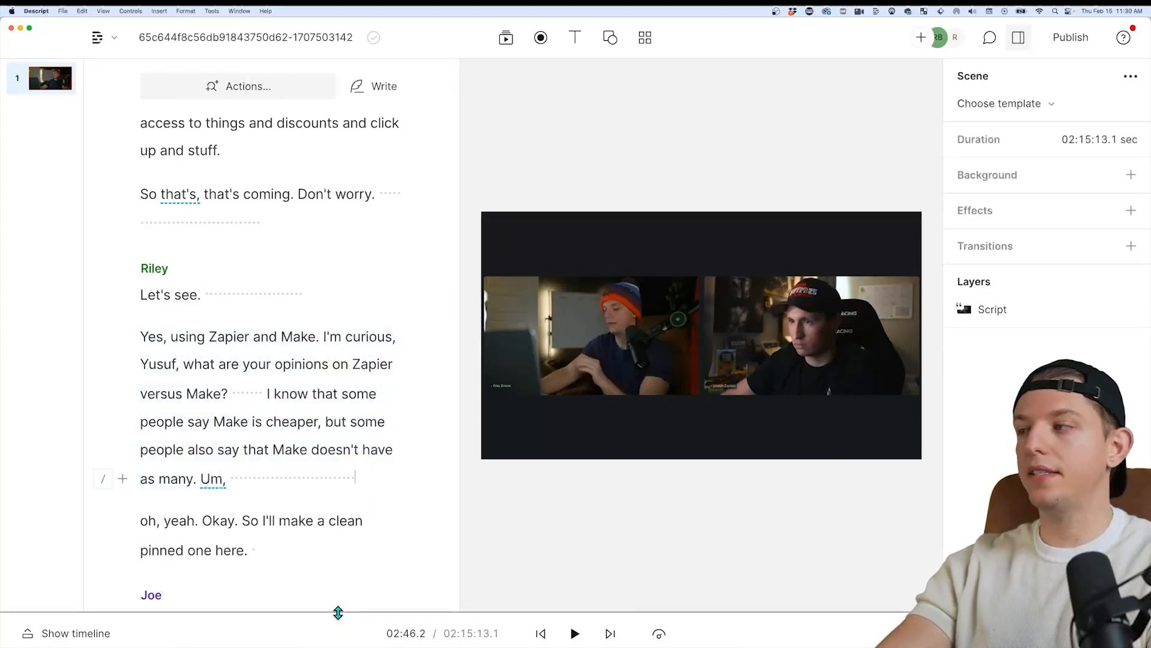
- Expand the timeline below the script and place the playhead at about 2:35.7, near "I know that some people say"
drag(342, 570, 334, 372)
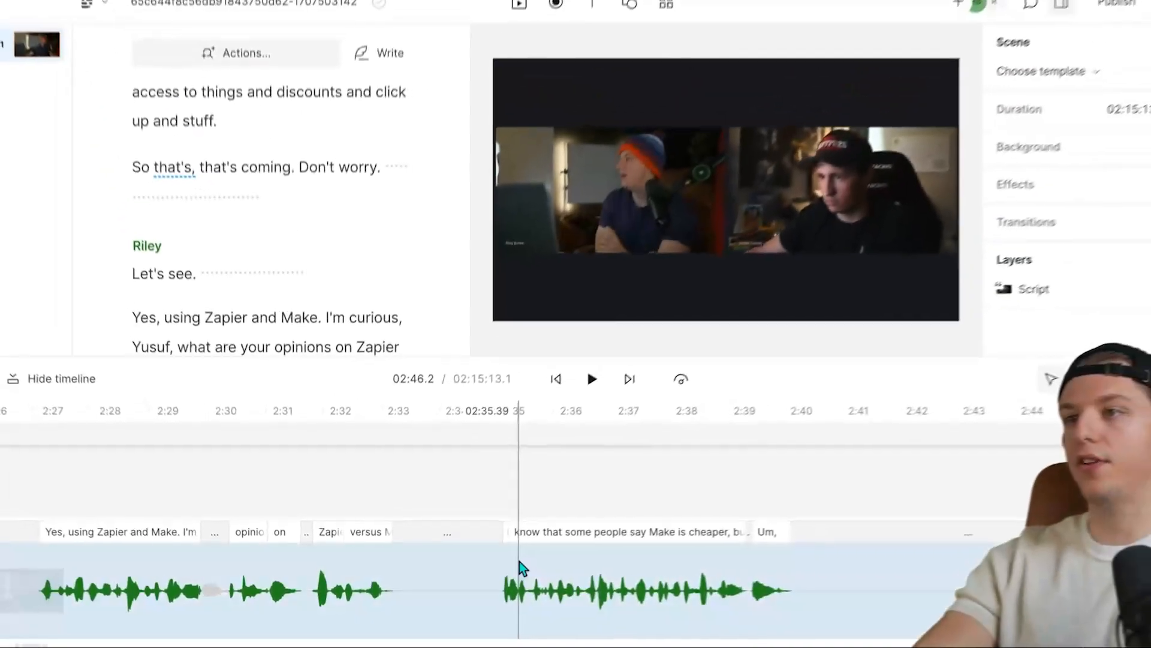
click(519, 562)
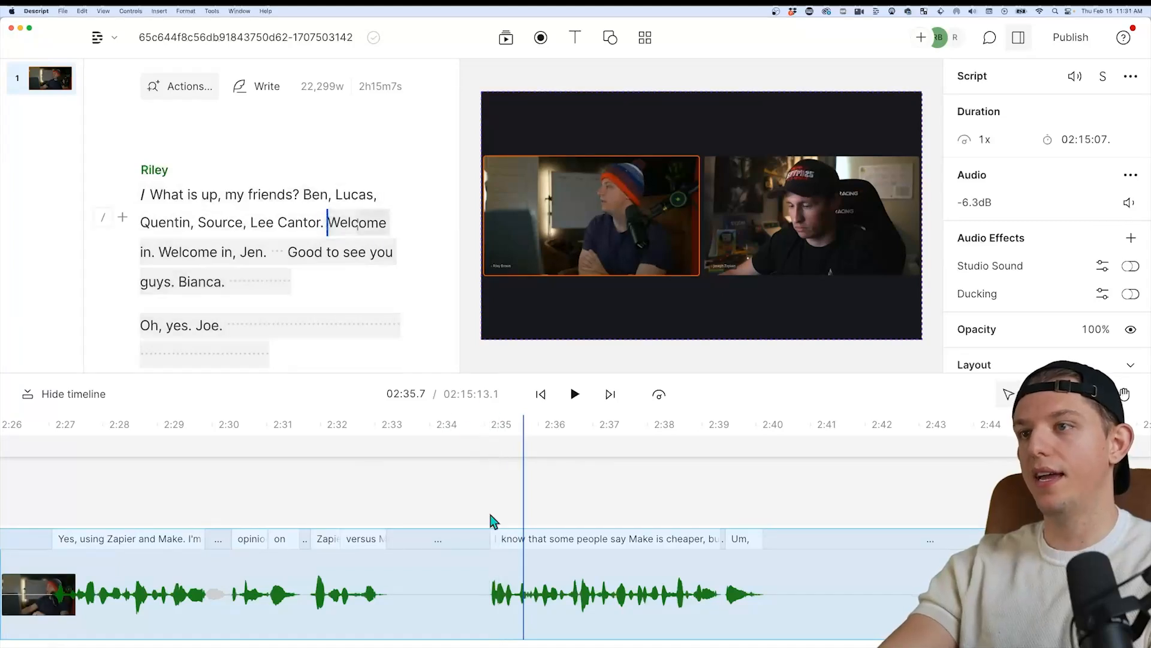
- Delete the opening greeting from "What is up, my friends?" through the listed names, so the script starts at "Welcome in"
double_click(313, 226)
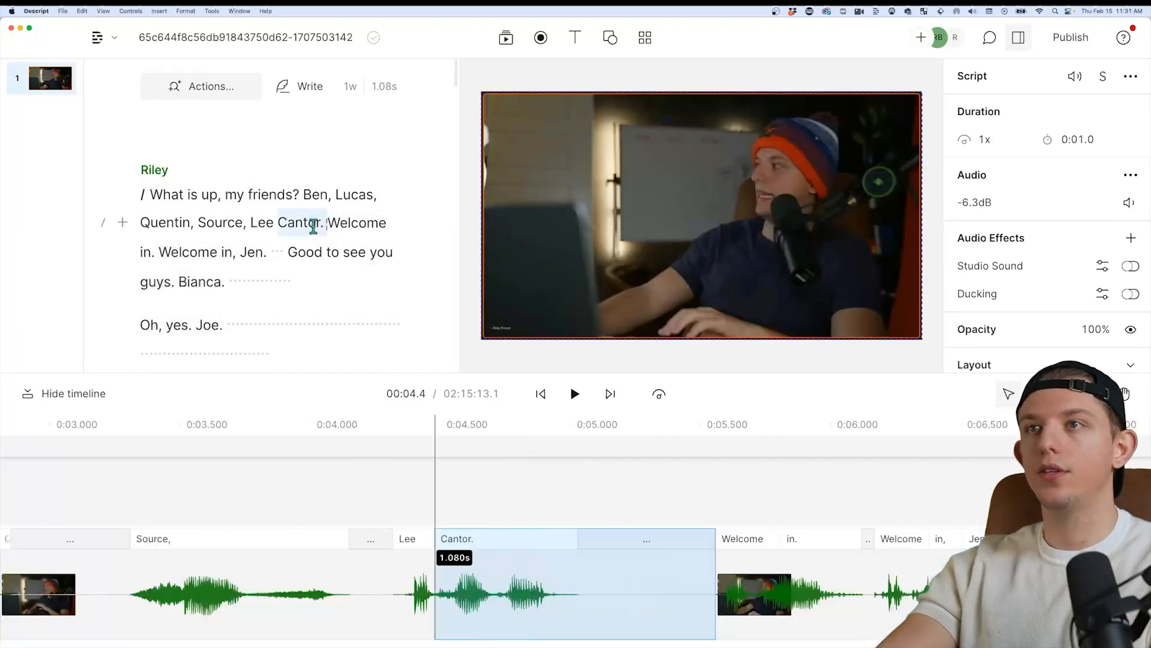
click(322, 224)
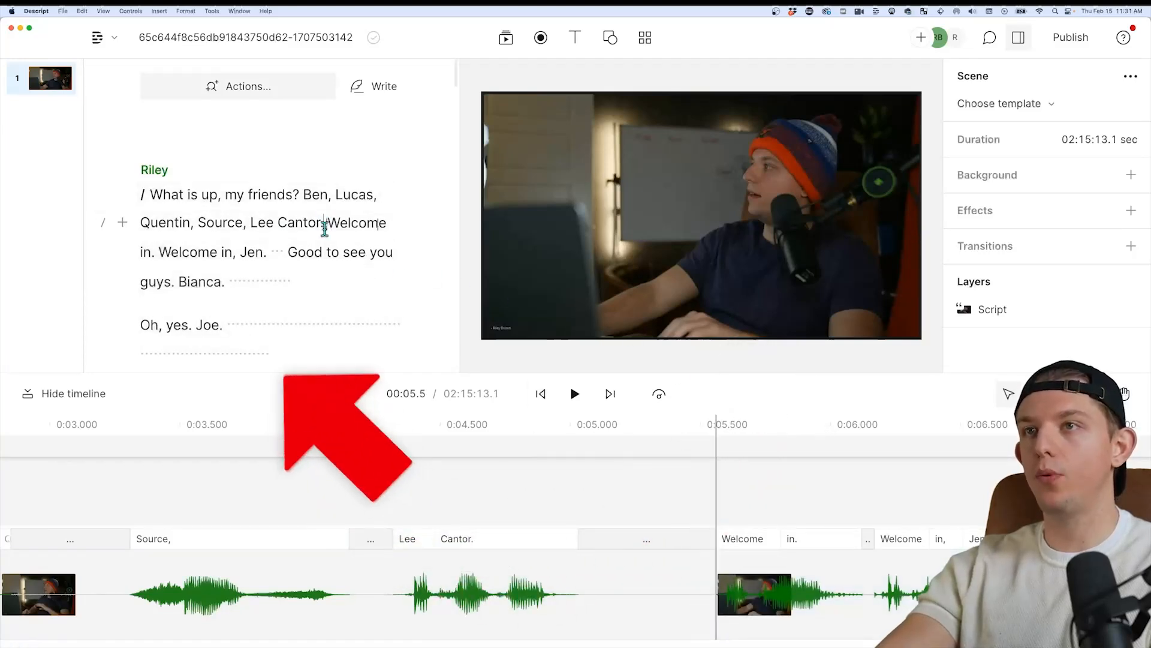
drag(325, 223, 154, 199)
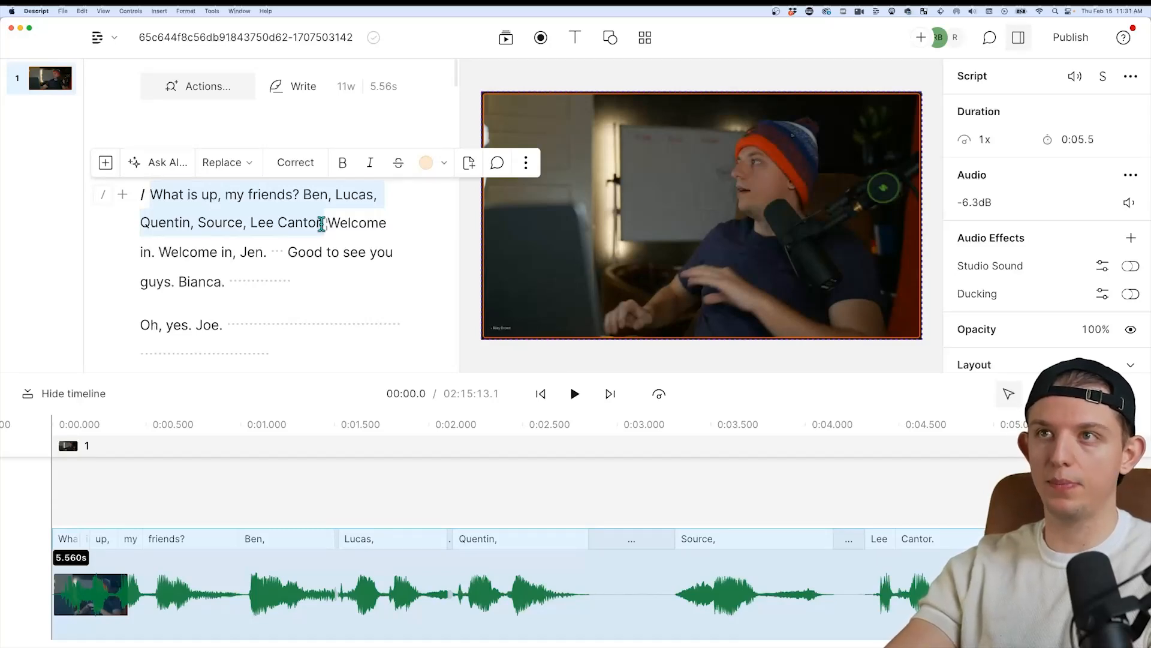
key(BackSpace)
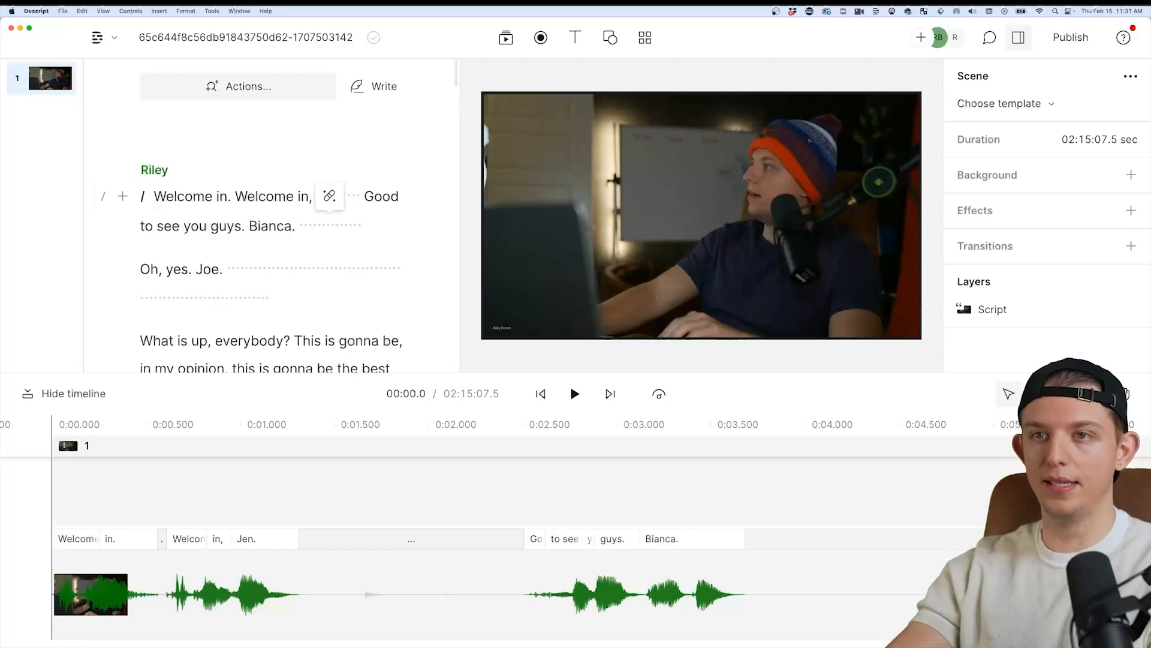
- Undo the deletion of the opening greeting, collapse the timeline, and place the cursor before "What is up, my friends?"
key(super+z)
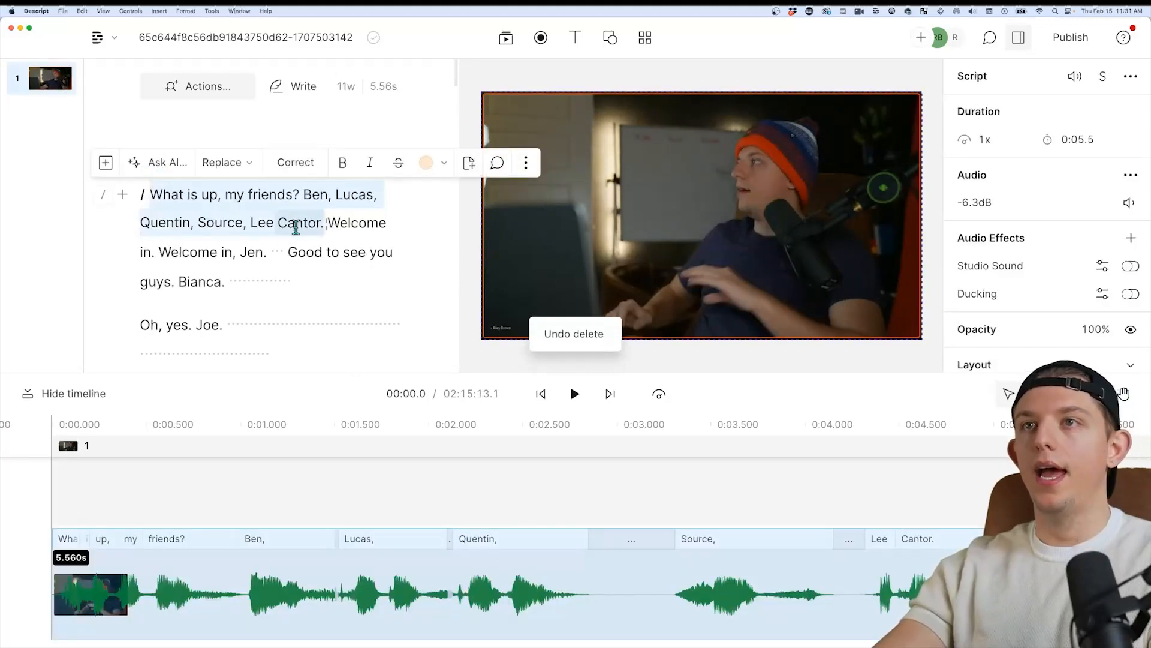
click(80, 402)
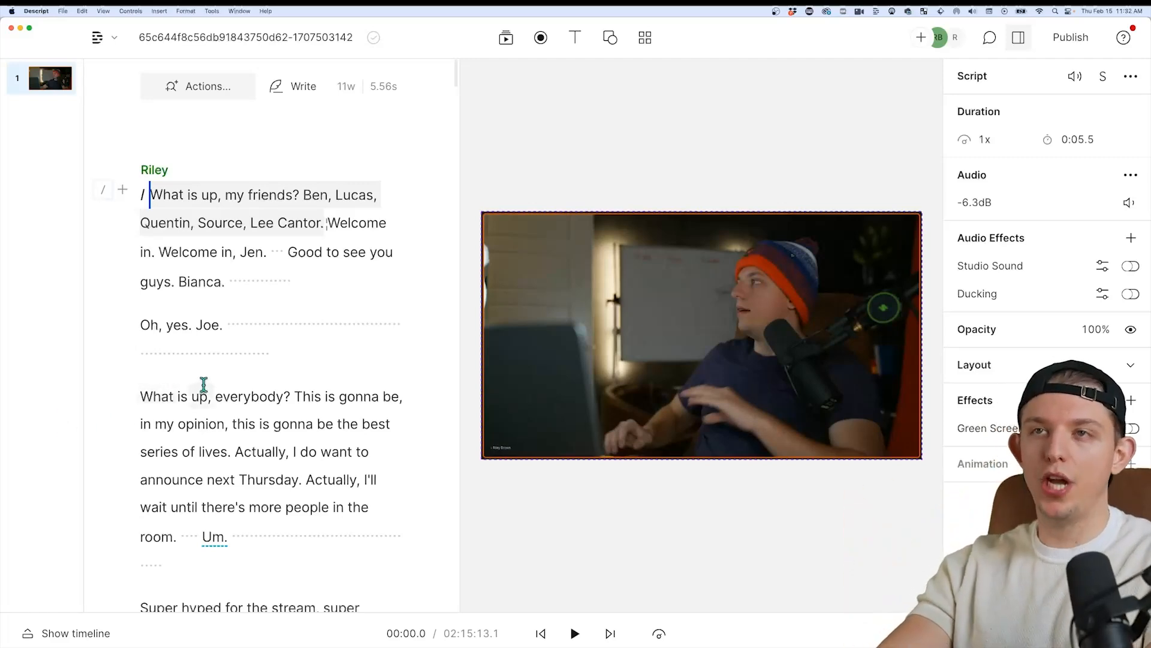
scroll(204, 384, up, 2)
click(150, 269)
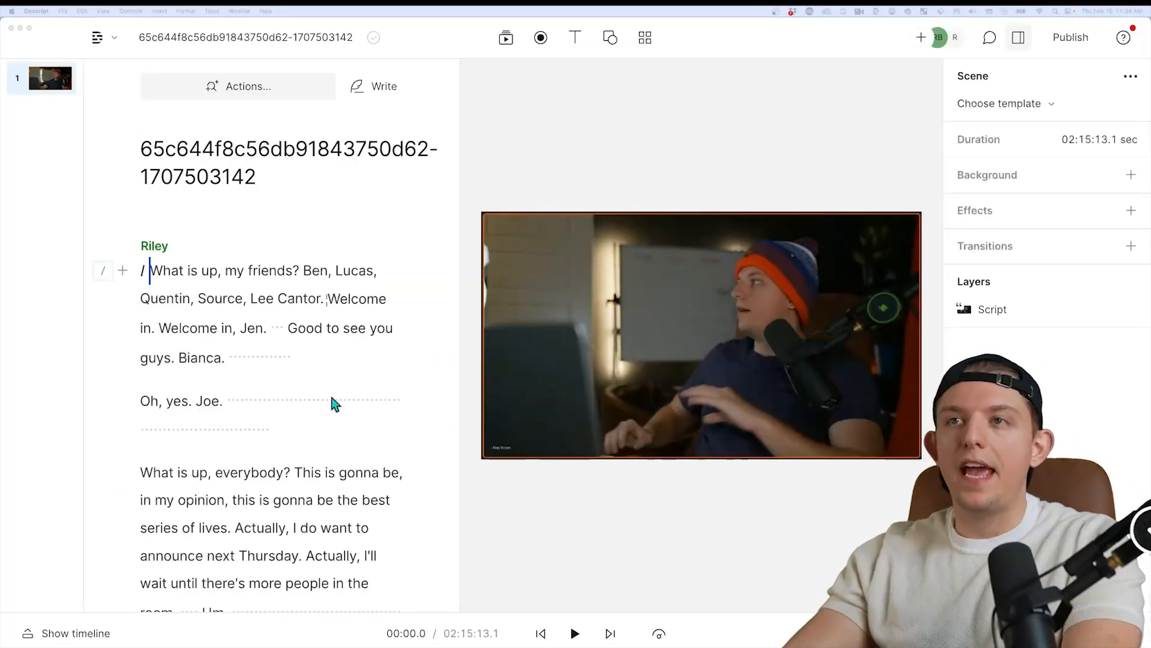
- Highlight the long pause just before "What is up, everybody?" and place the cursor at its end
click(151, 269)
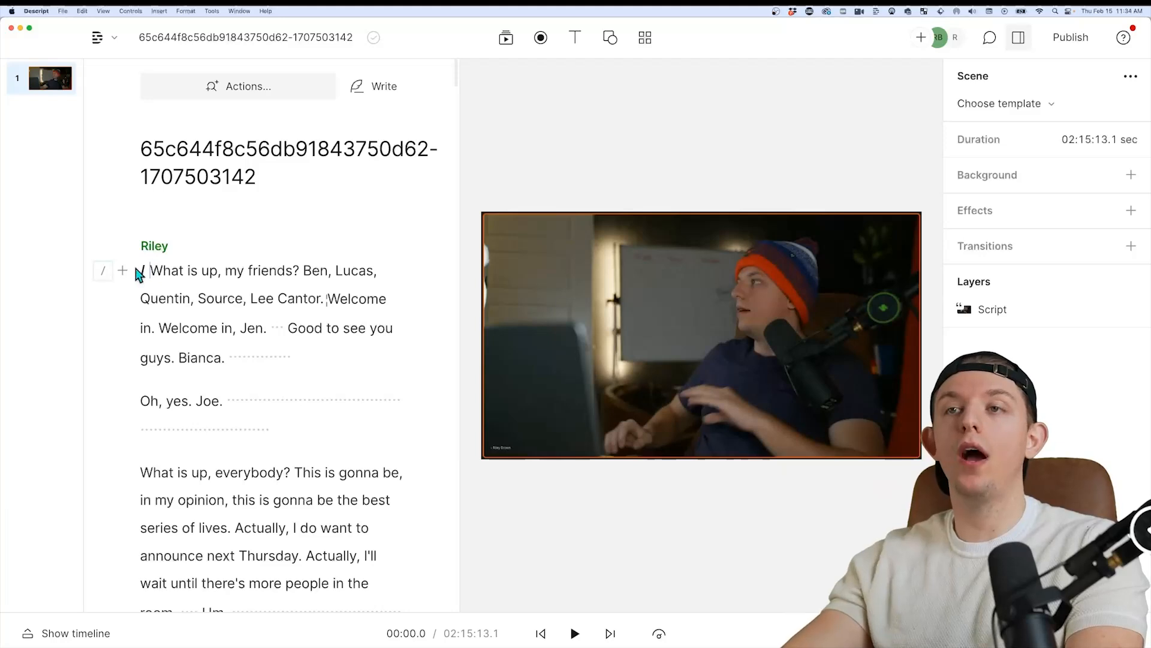
drag(264, 426, 225, 400)
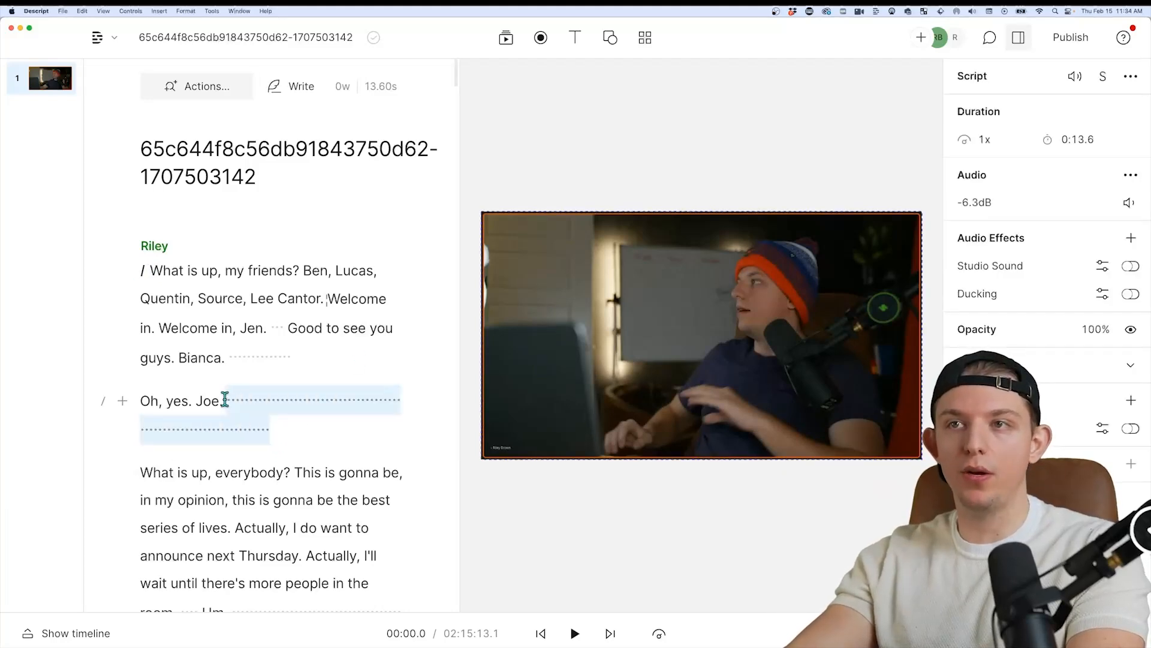
click(283, 430)
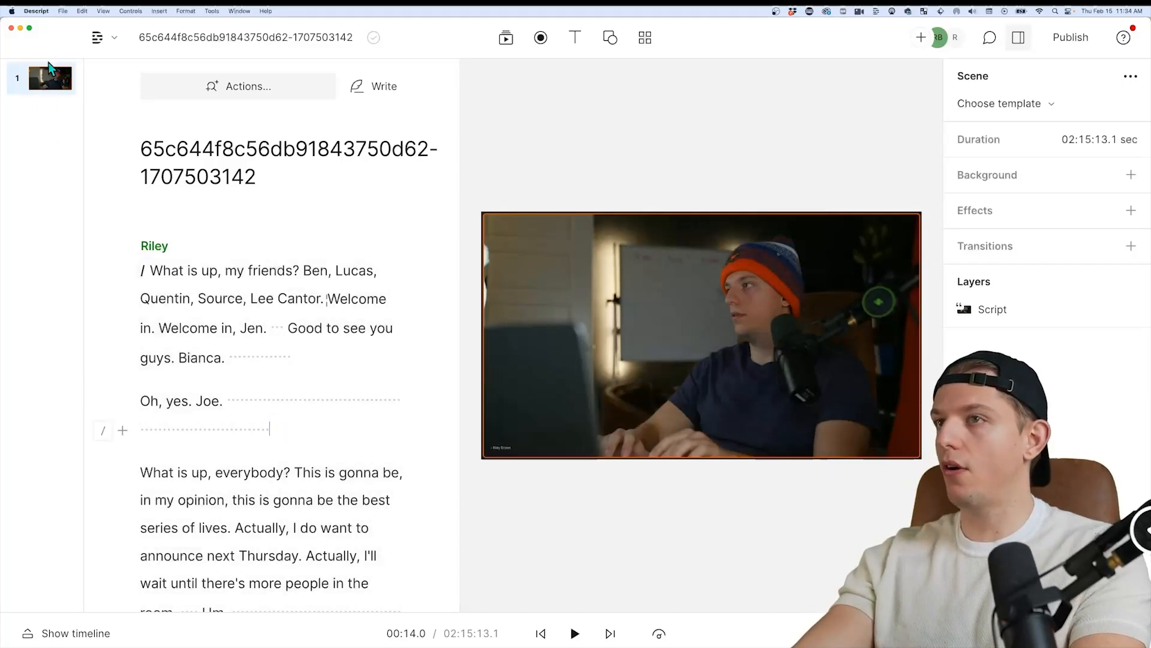
- Widen the scene thumbnail strip and rename the project "Live Stream (Automations #1)"
drag(85, 182, 193, 187)
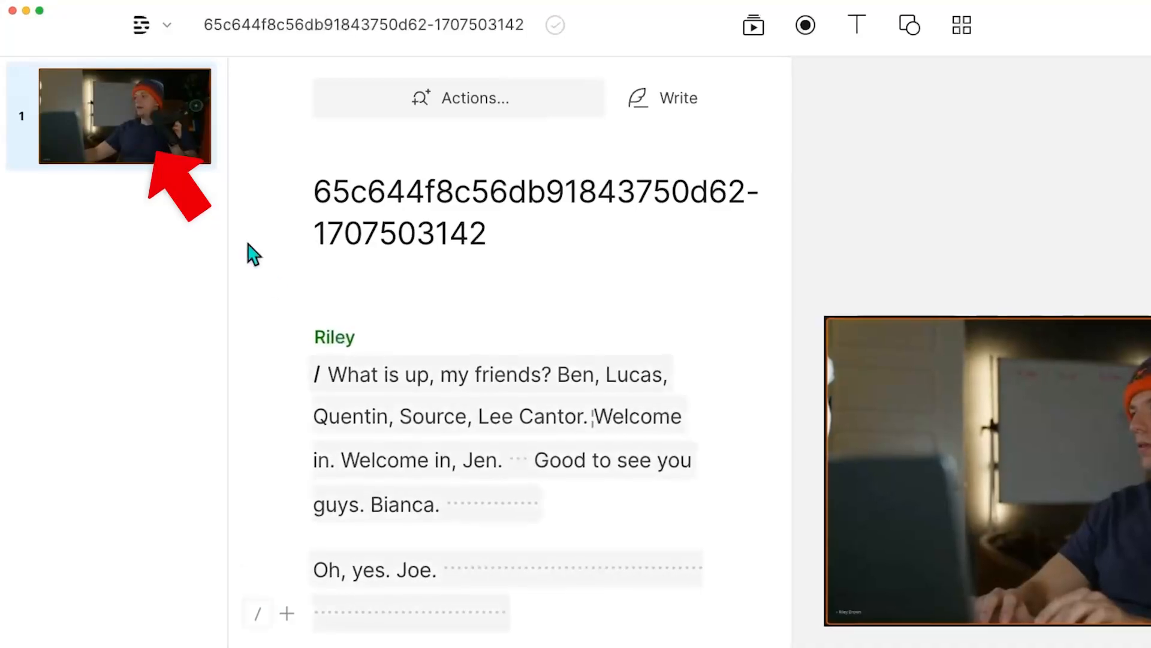
click(138, 116)
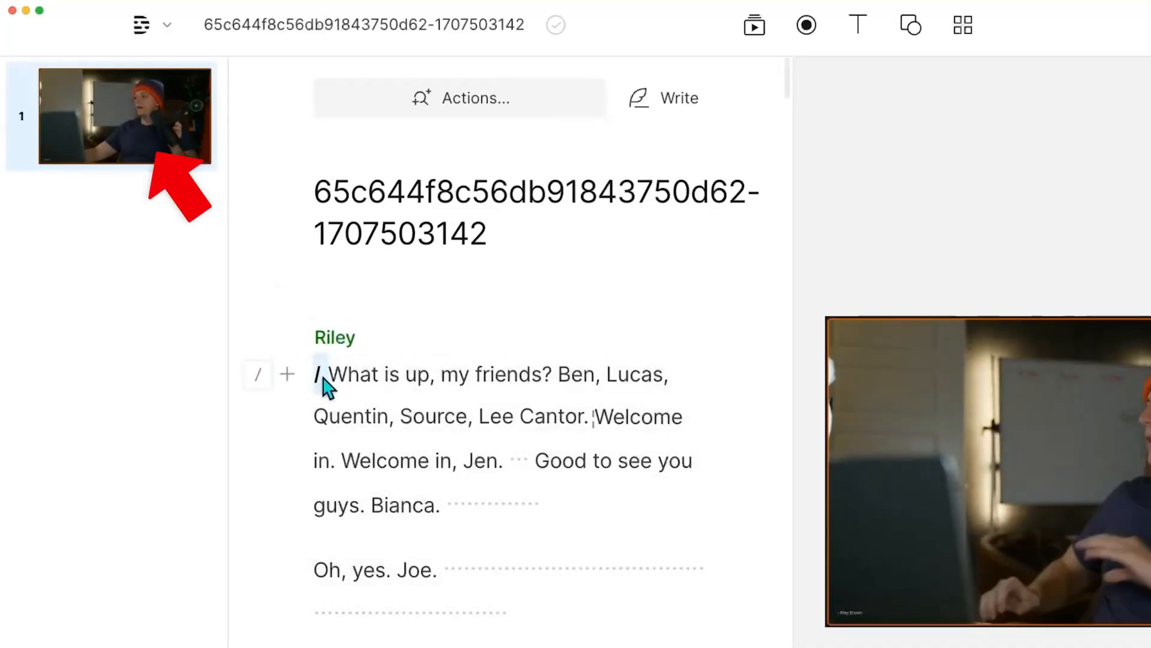
triple_click(328, 179)
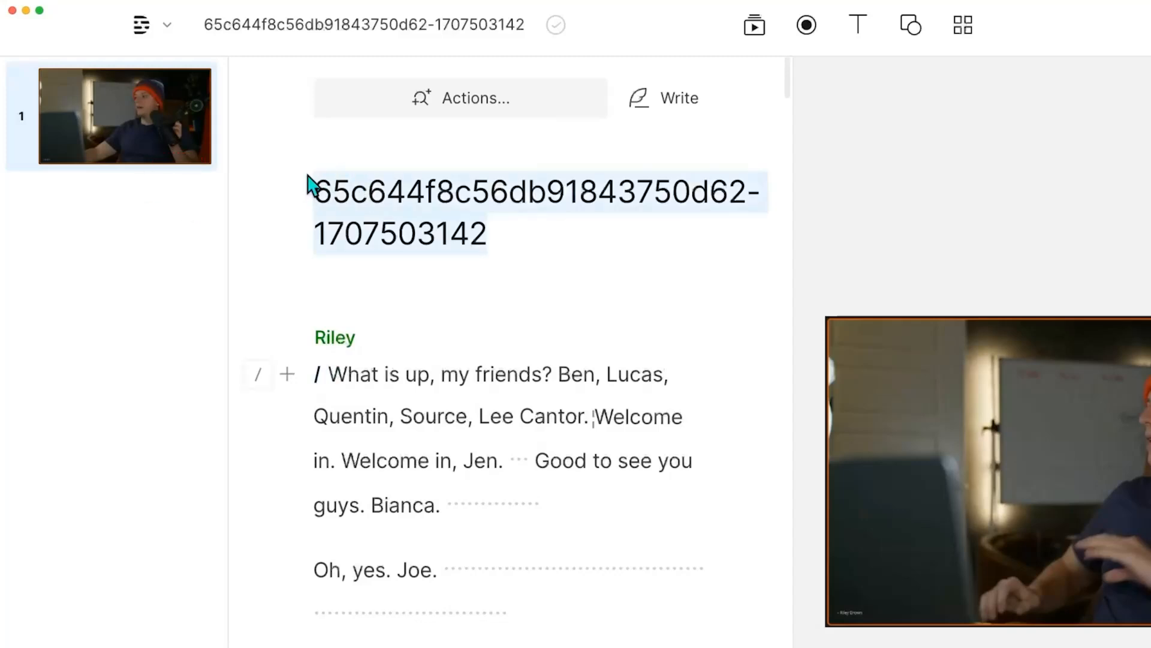
text(Live Stream (A)
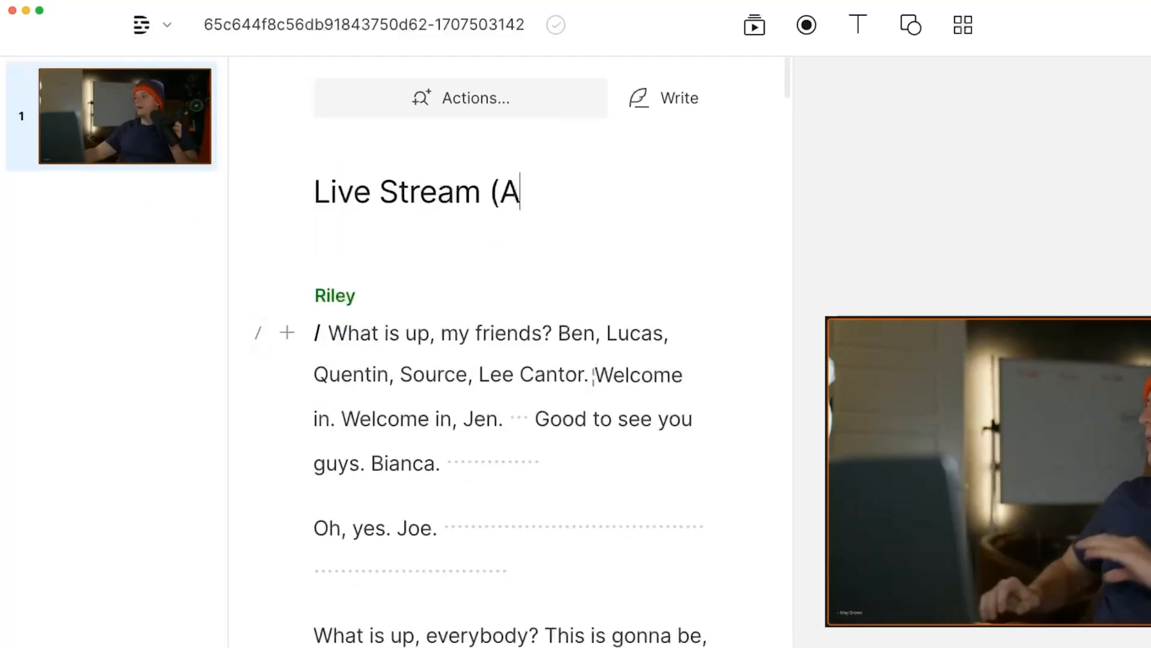
text(utomations)
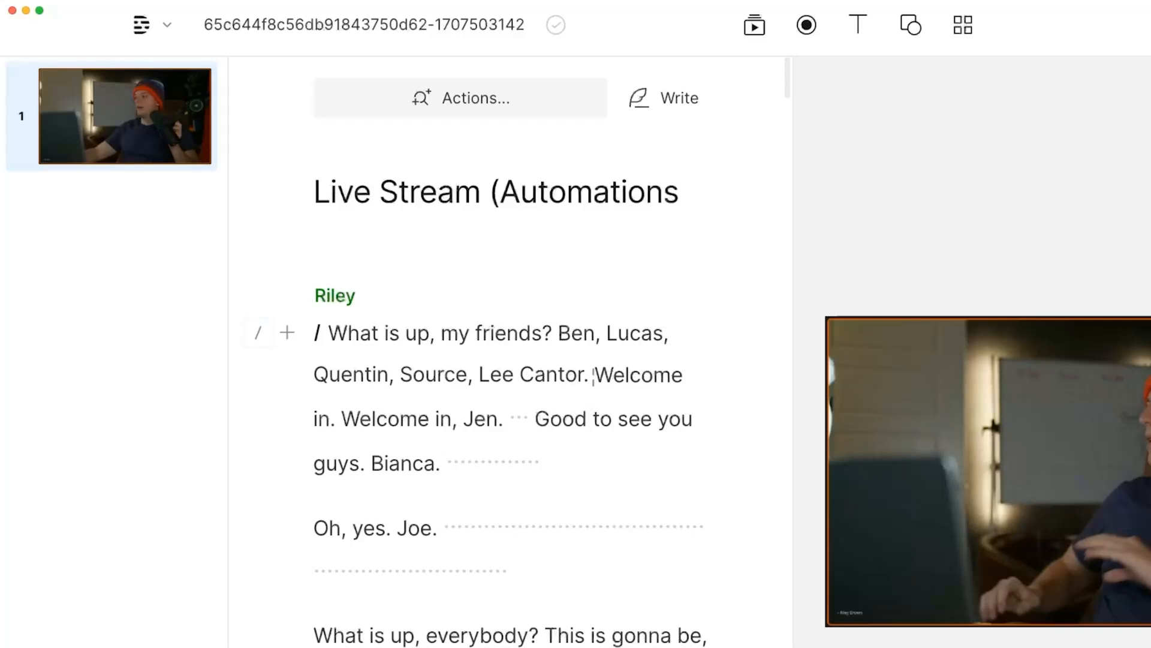
text( #1))
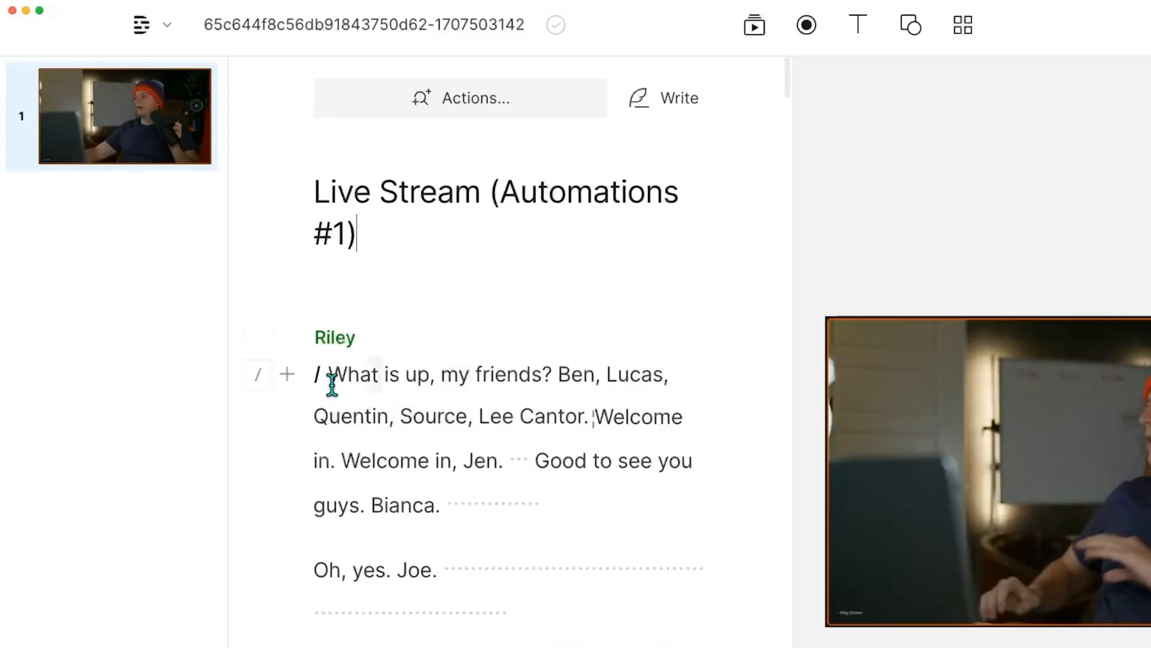
- Enable multiple compositions for the project and add a new empty composition
click(275, 29)
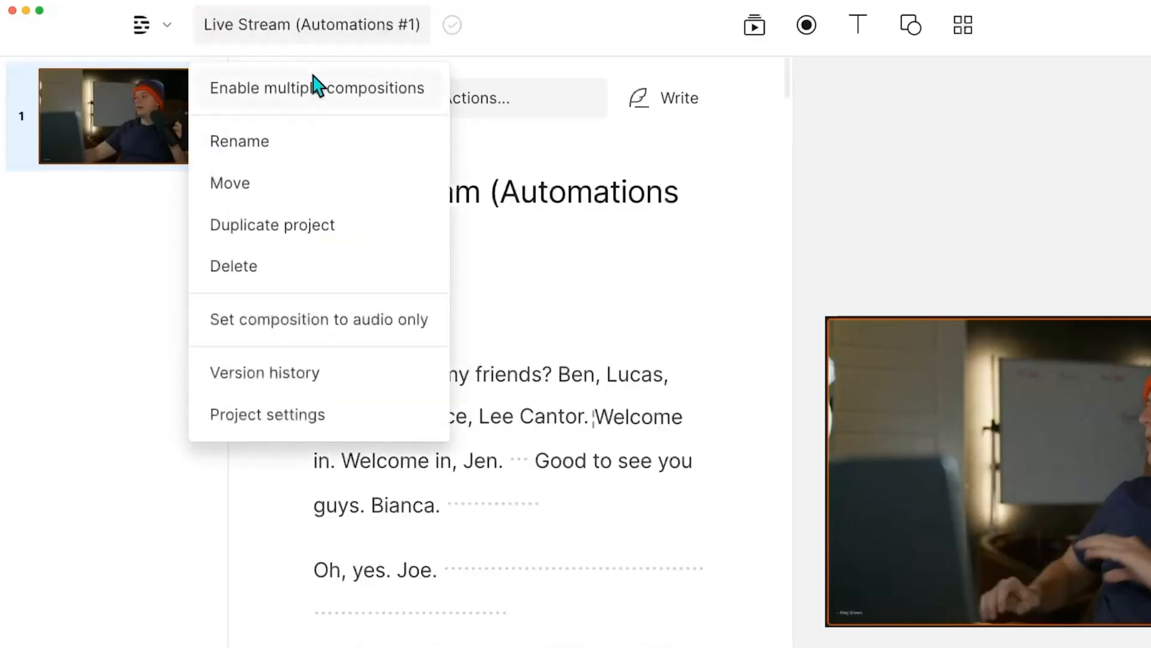
click(304, 90)
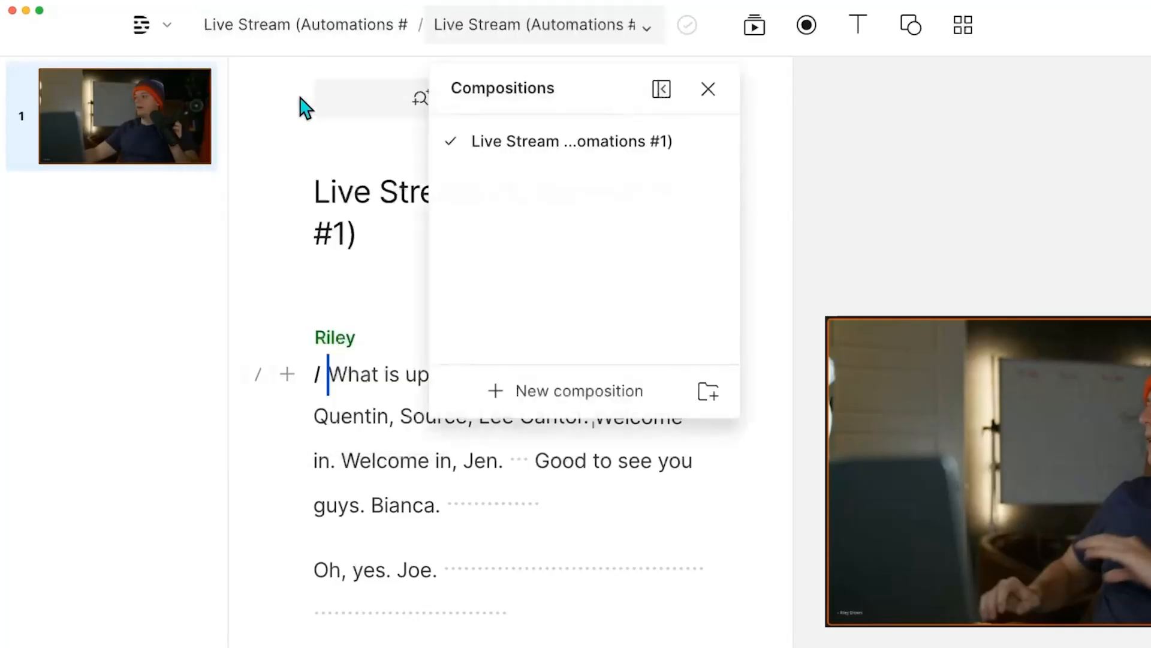
click(592, 389)
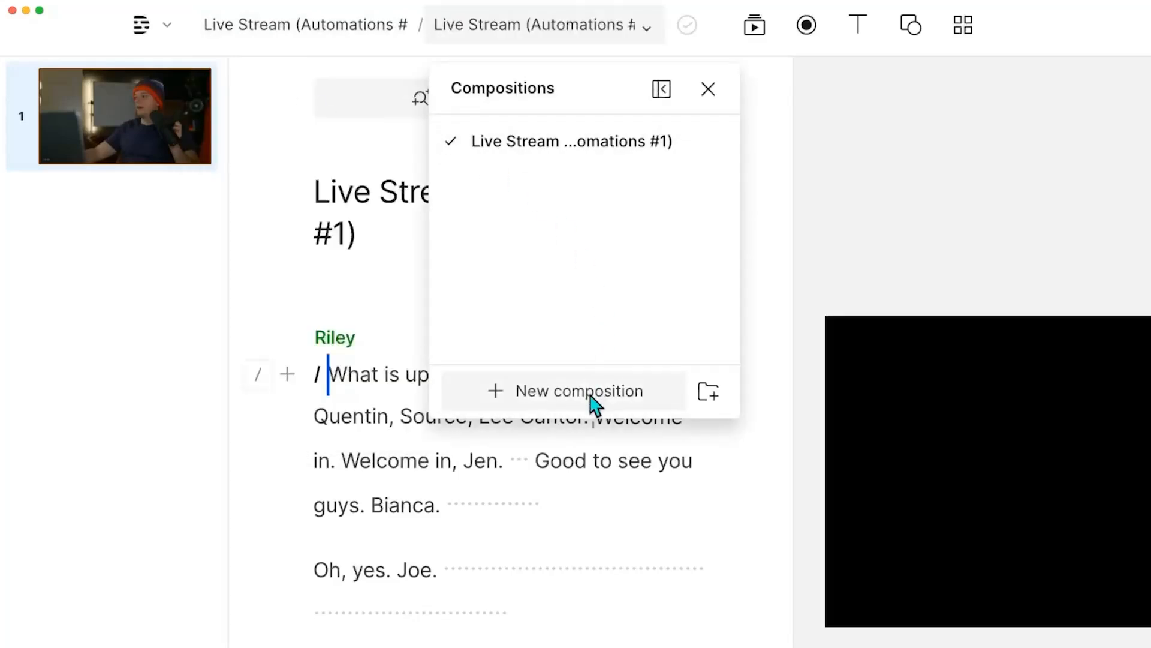
- Switch back to the "Live Stream (Automations #1)" composition and close the composition list
click(486, 38)
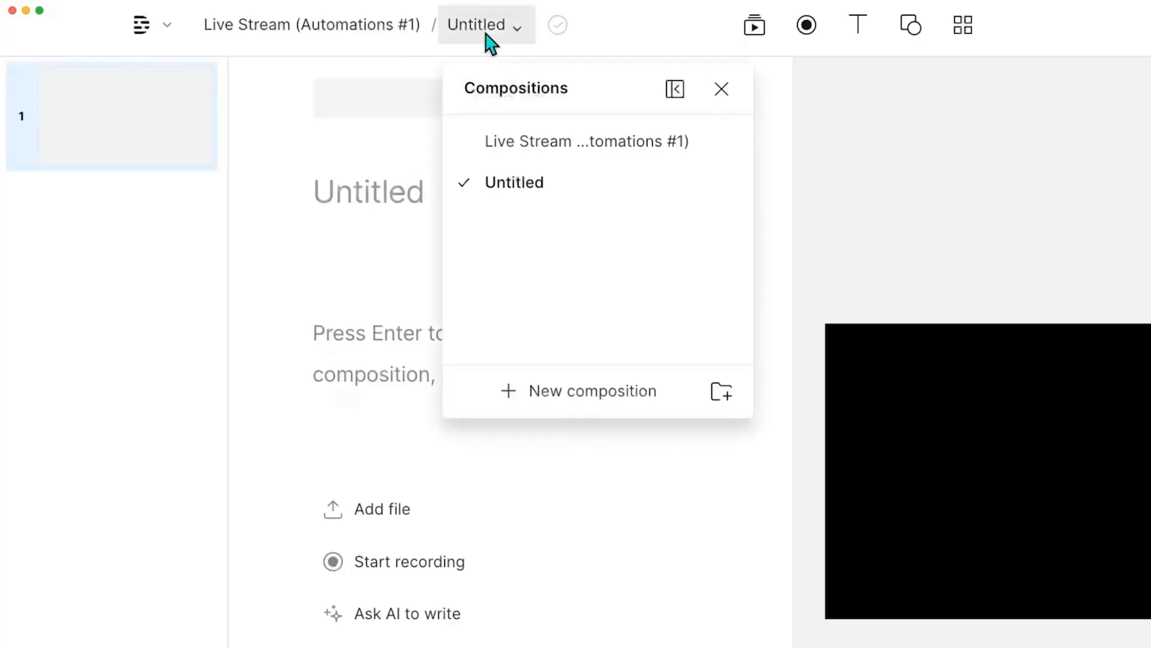
click(551, 142)
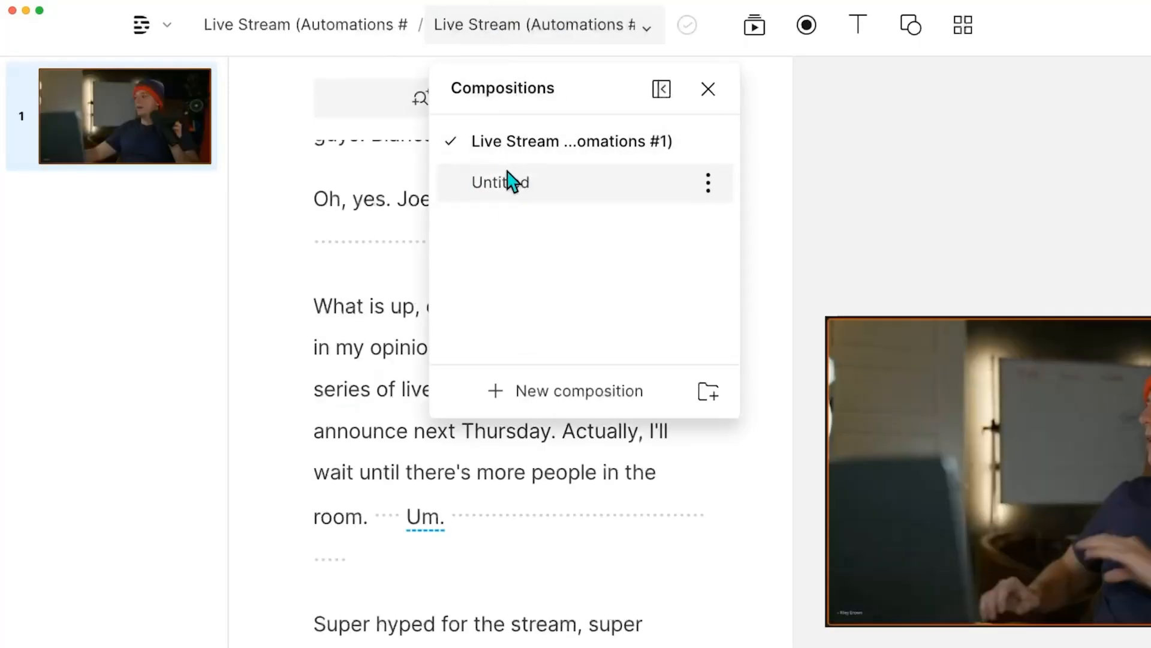
click(395, 226)
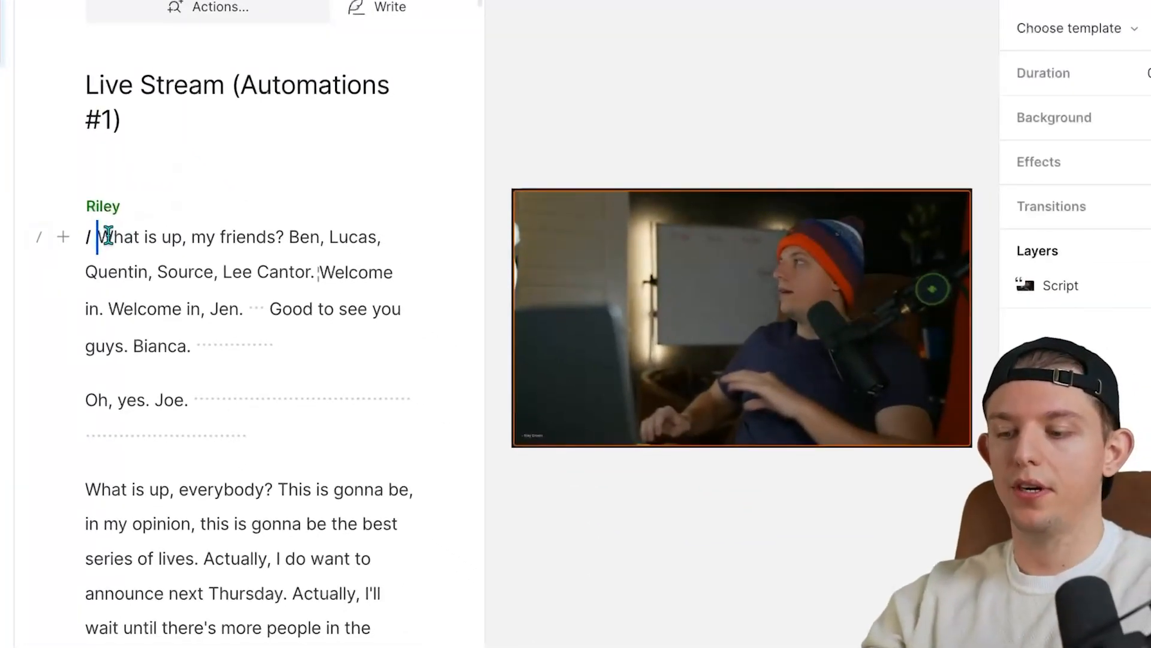
- Insert the marker "(# Intro)" at the very start of the script, before "What is up, my friends?"
click(68, 237)
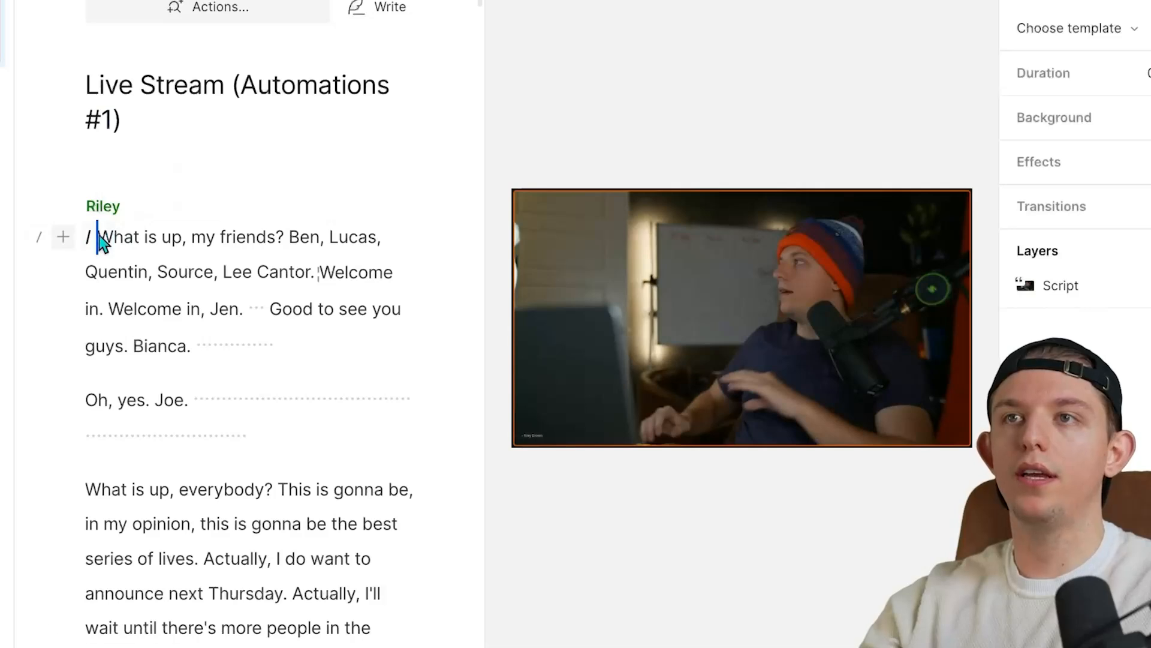
click(114, 236)
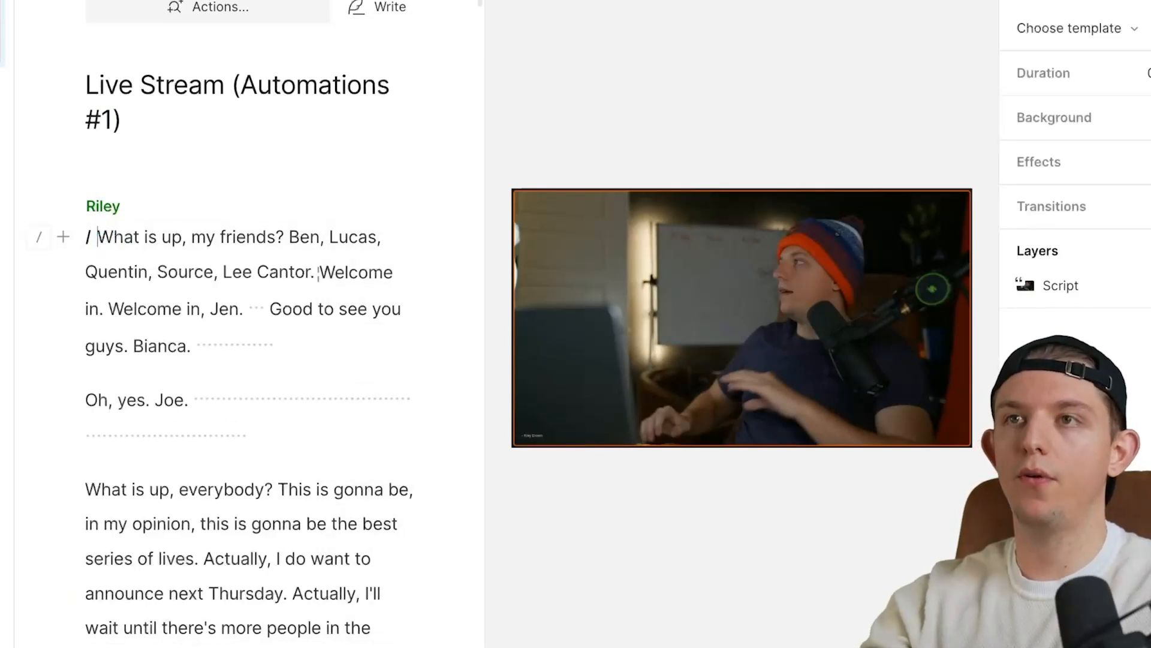
text(()
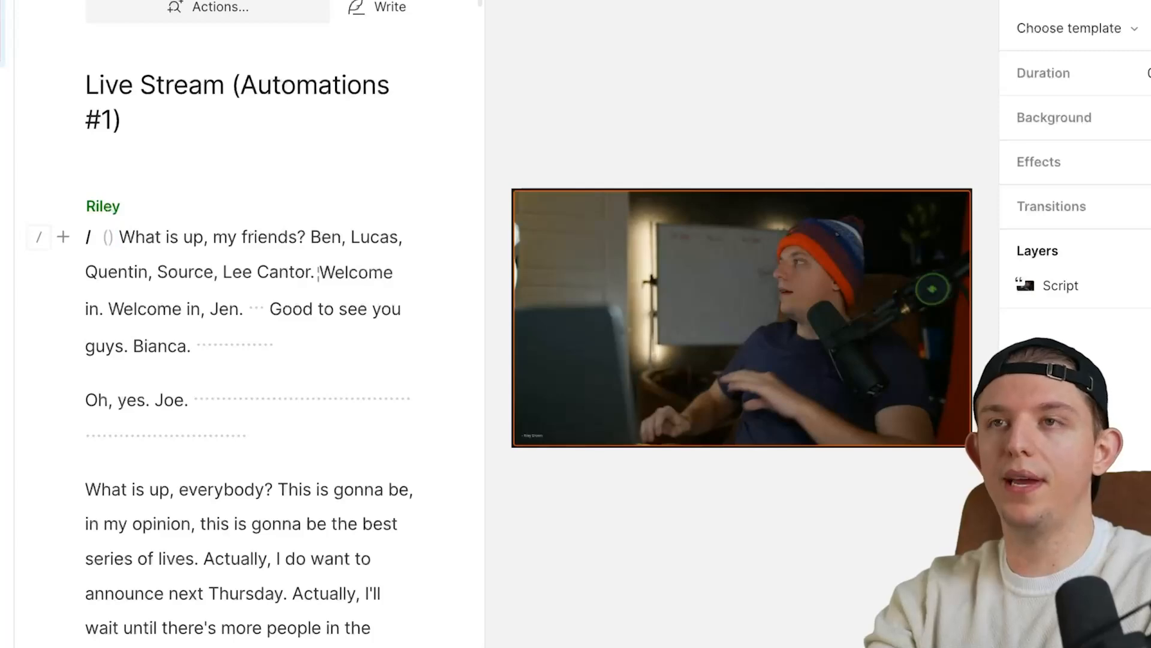
text(Intro)
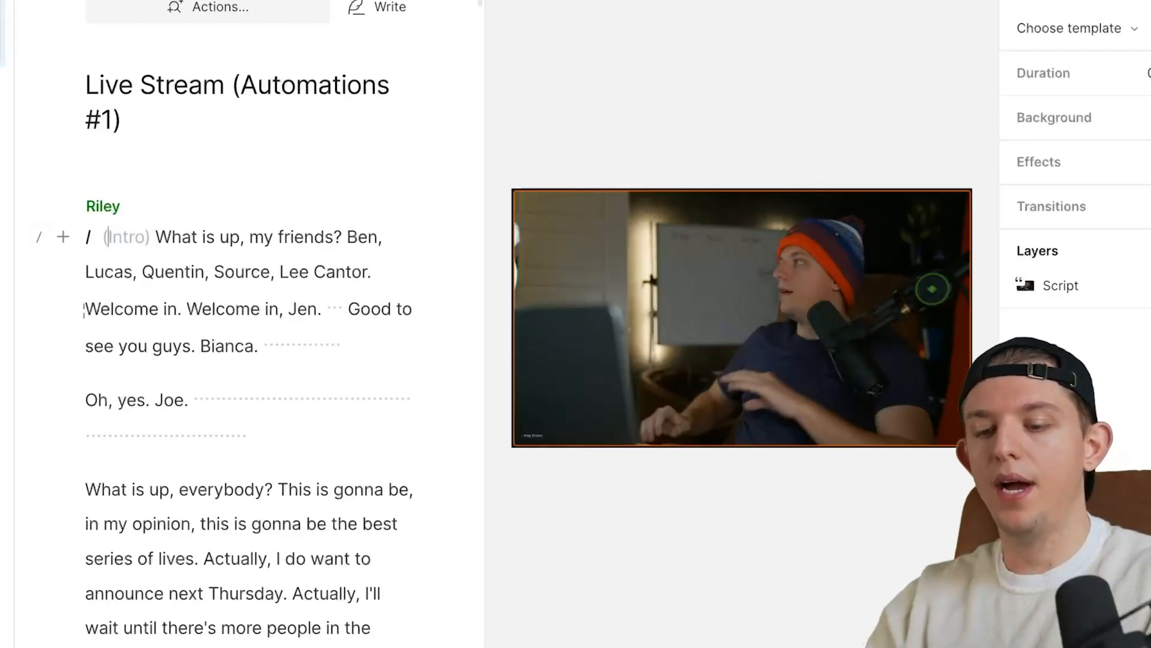
text(#)
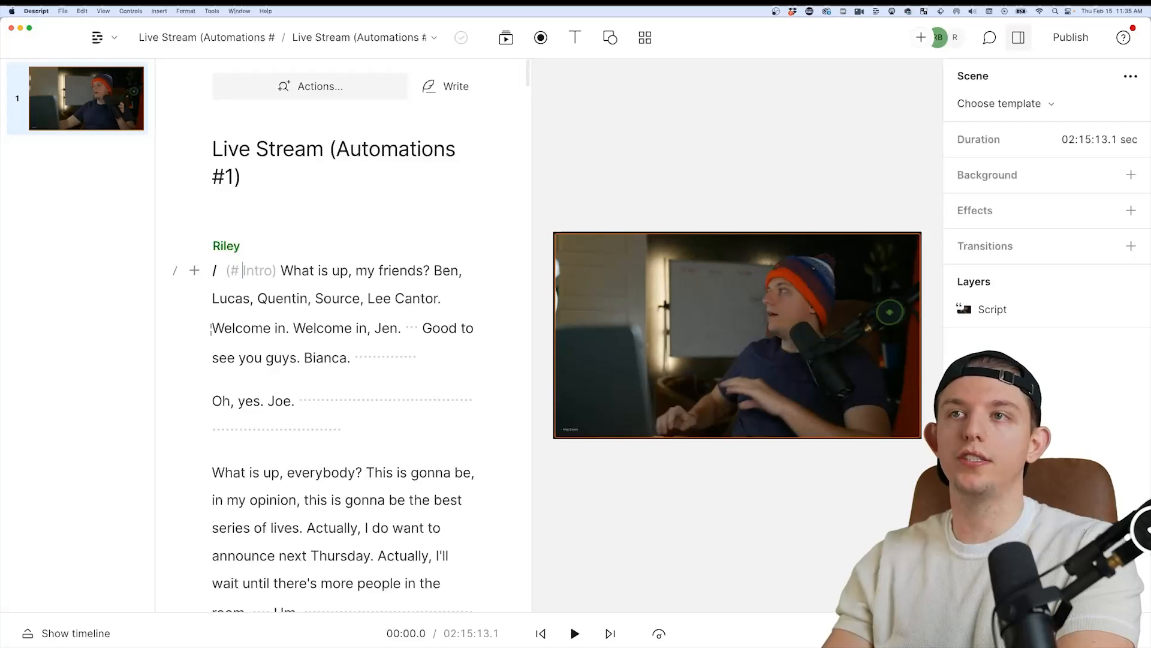
- Search the script for "#", close the search, and return to the beginning of the script
key(super+f)
text(#)
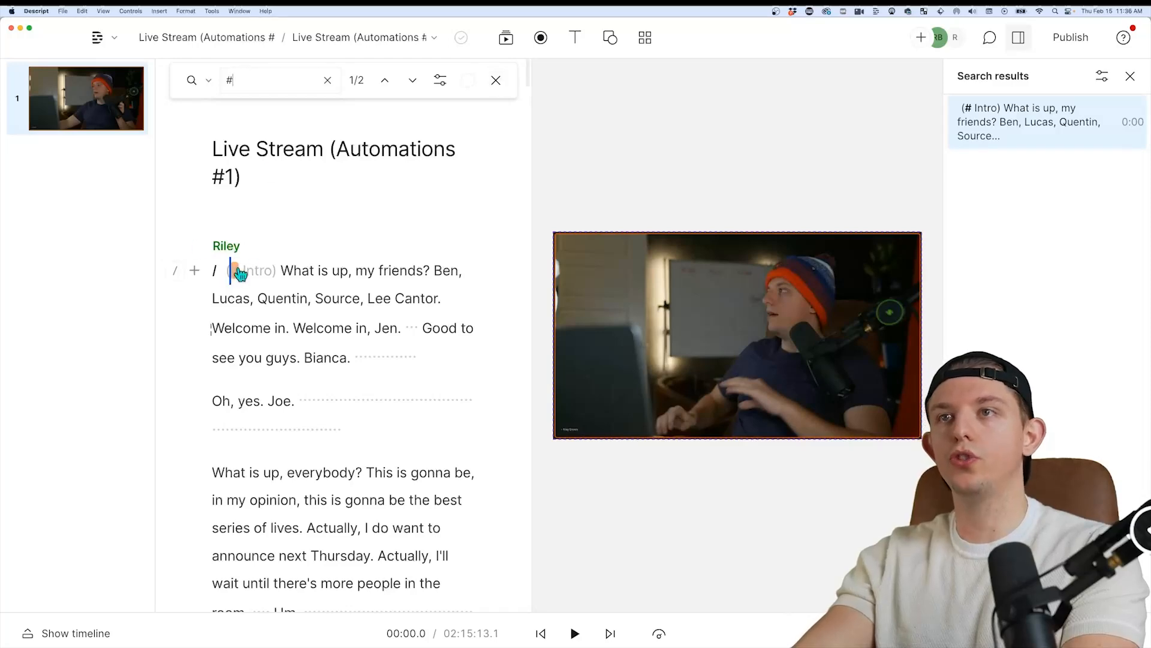
click(495, 83)
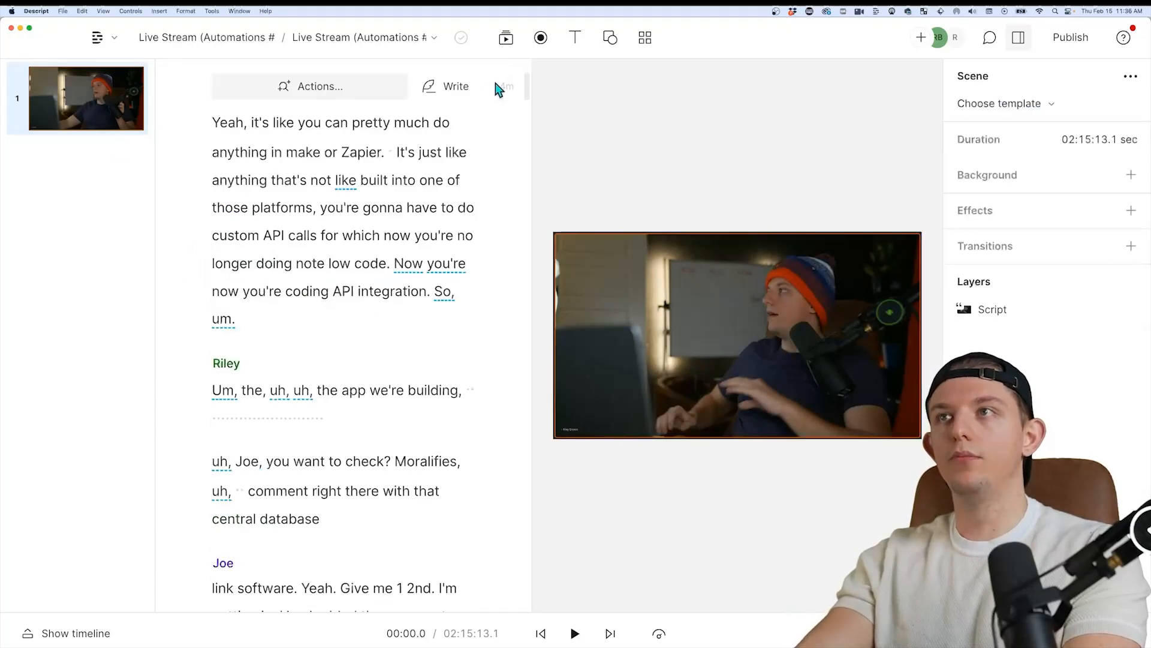
click(88, 87)
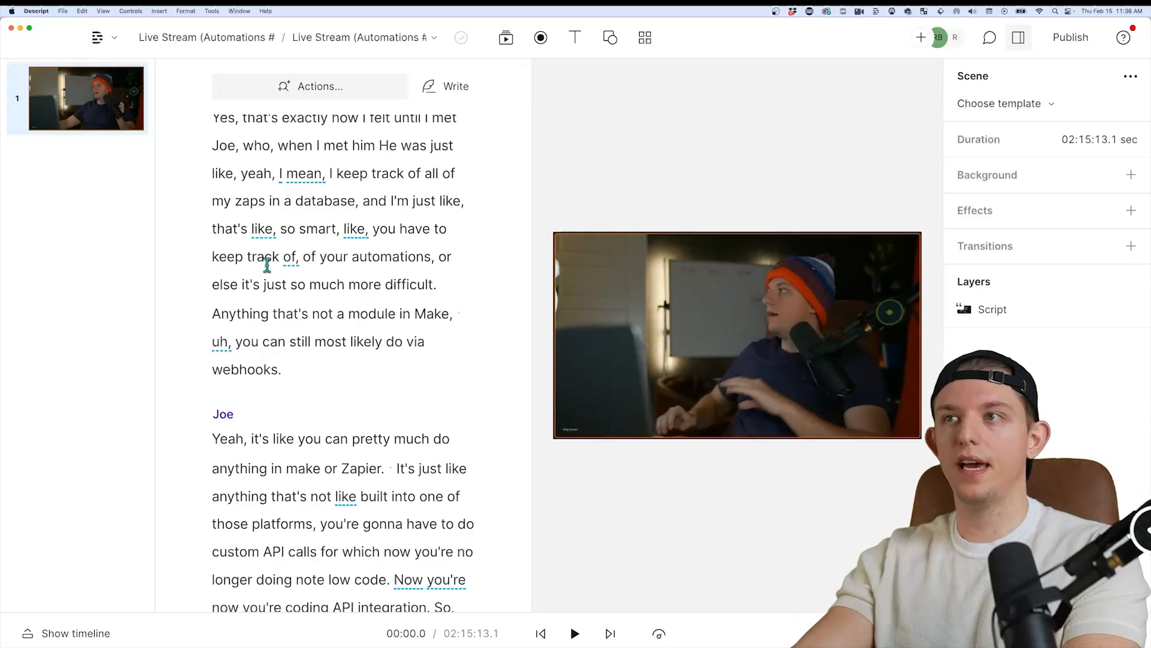
scroll(267, 264, up, 15)
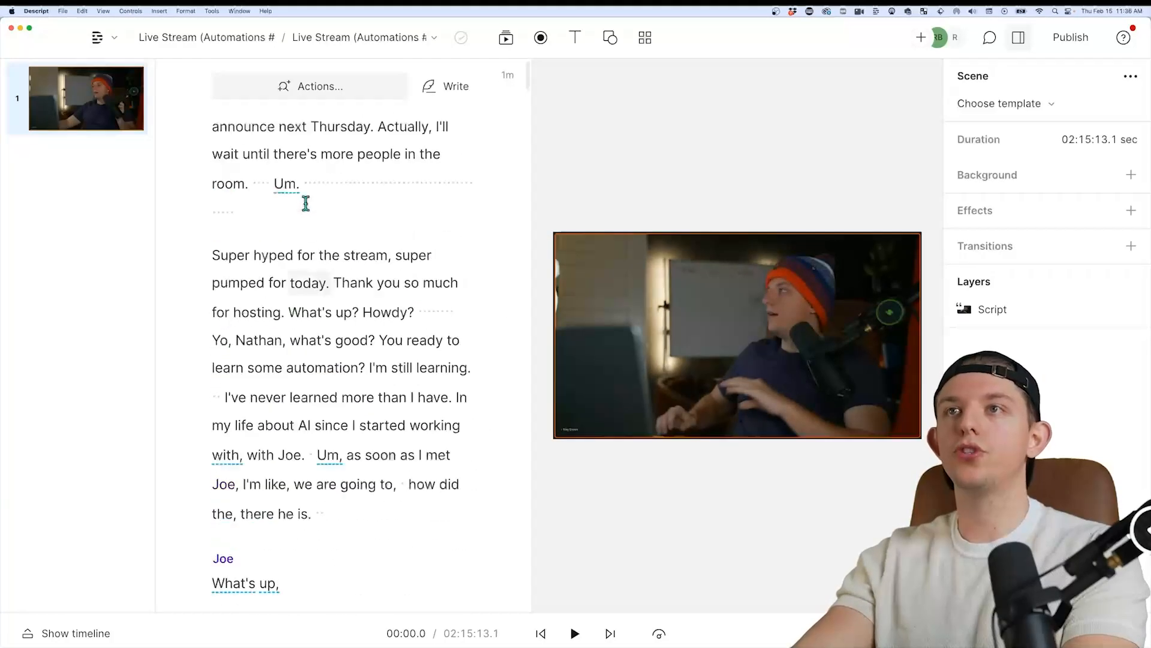
scroll(306, 204, up, 5)
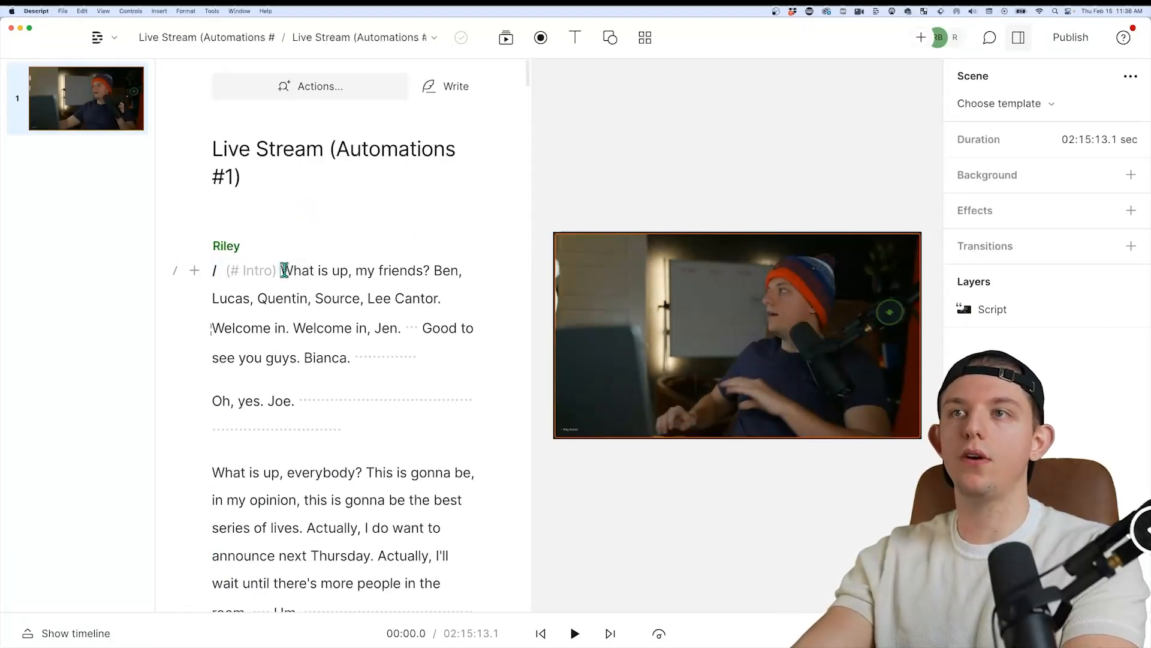
- Play the opening and delete everything between "What is up, my friends?" and "What is up, everybody?" from the script
key(space)
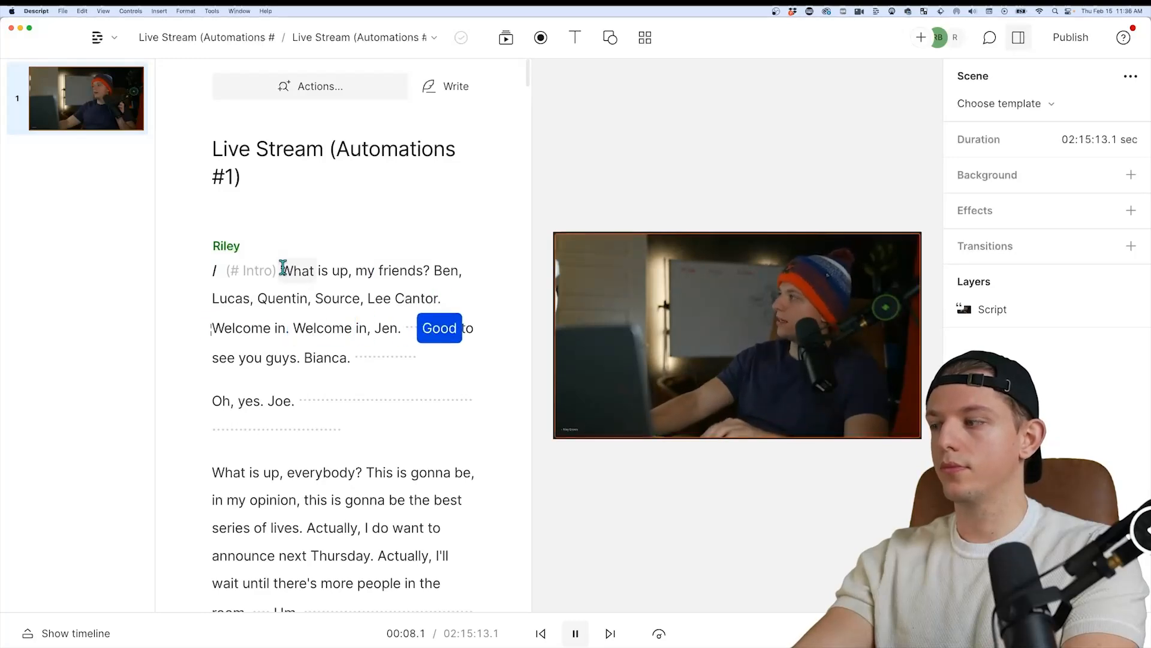
key(space)
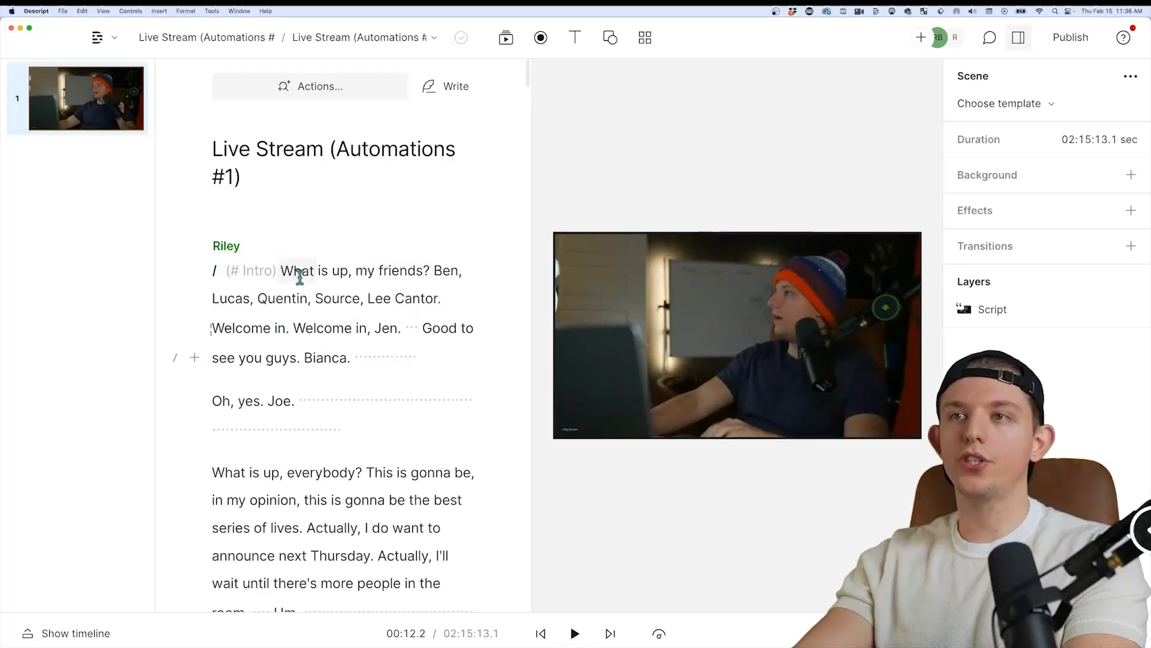
scroll(303, 312, down, 3)
drag(434, 170, 396, 340)
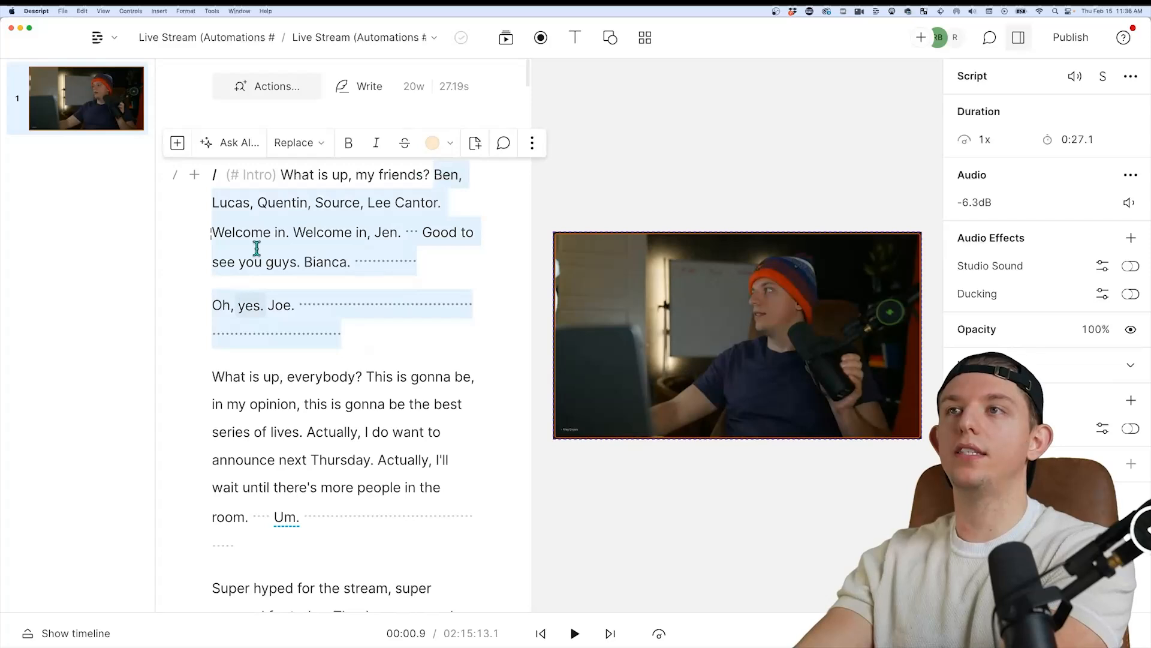
key(BackSpace)
- Play back the shortened intro and delete "in my opinion, this is gonna be" before "the best series of lives"
click(285, 174)
key(space)
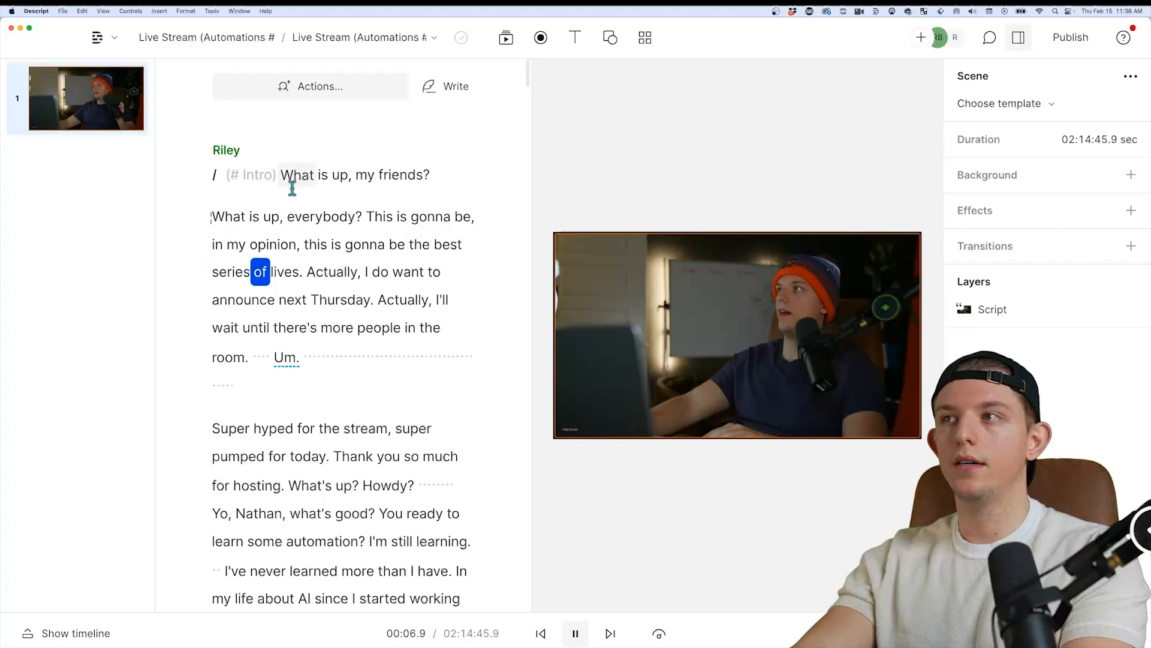
key(space)
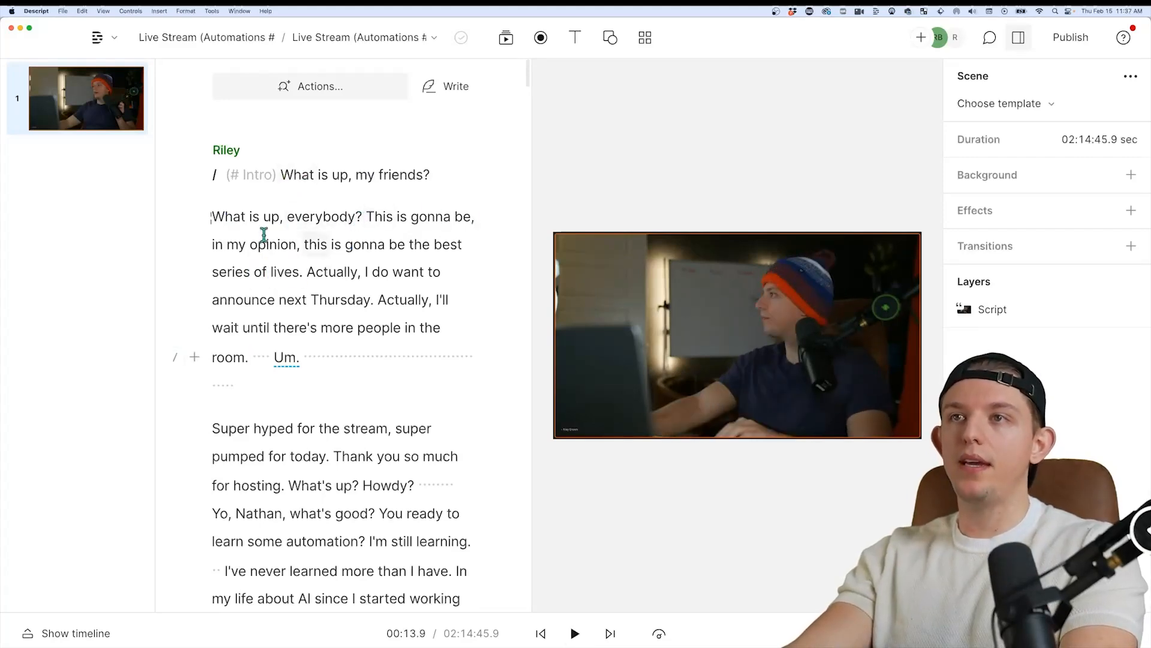
drag(211, 241, 383, 246)
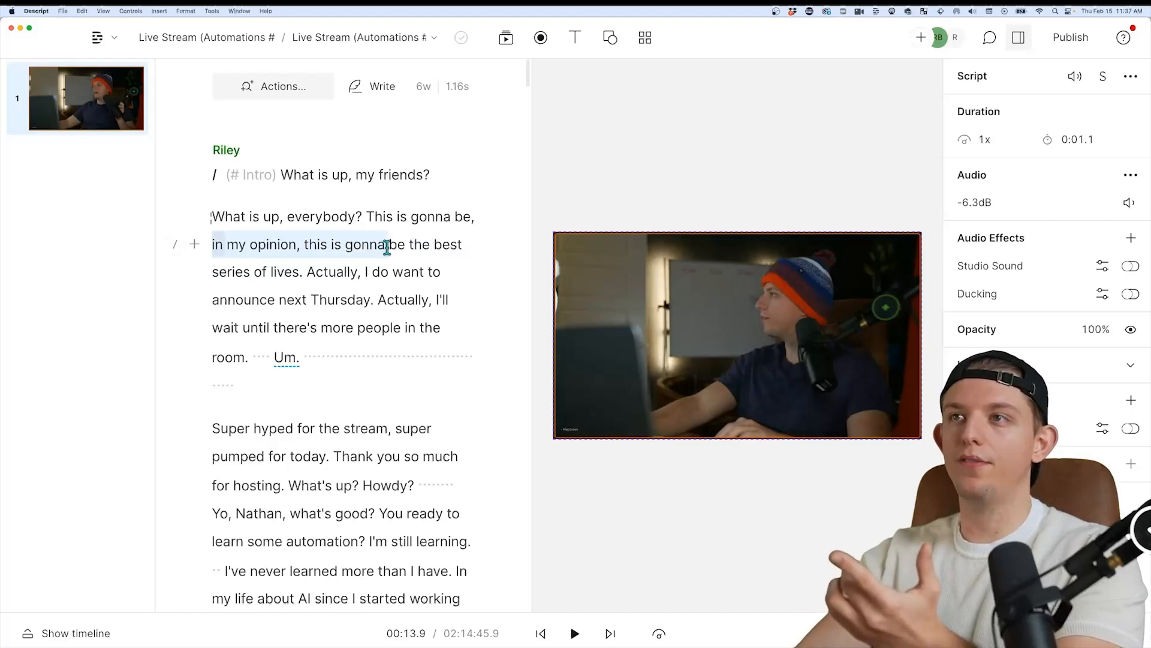
key(BackSpace)
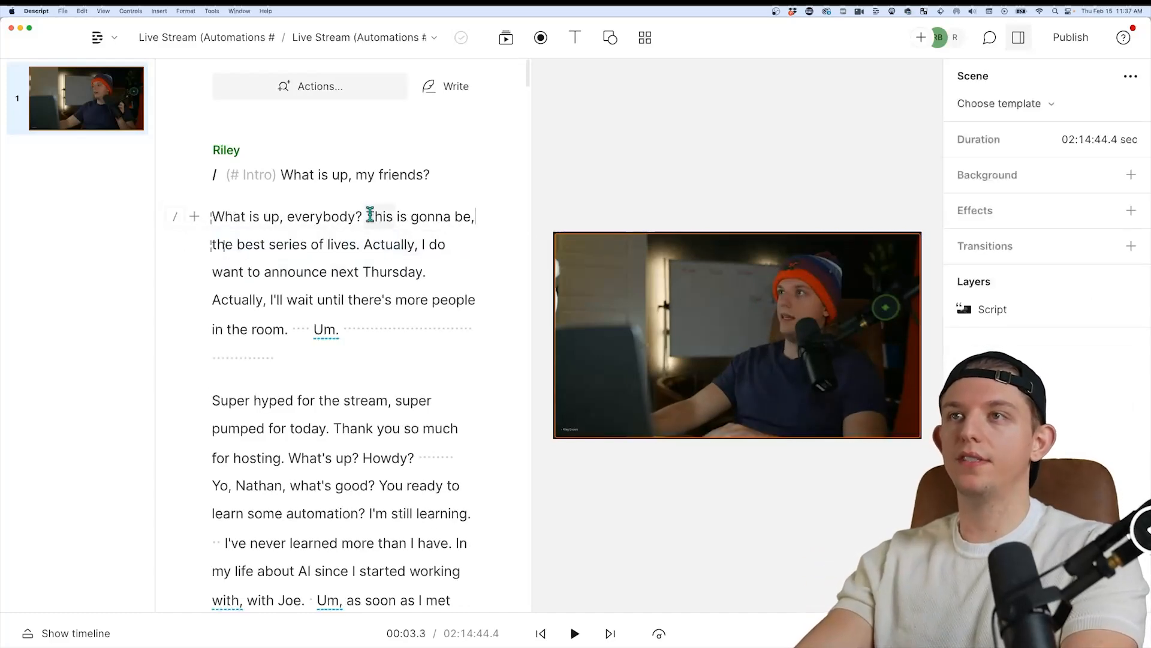
- Play on from "This is gonna be" and delete everything from "Actually, I do want to announce next Thursday" through the "Um." and its trailing pause
click(370, 215)
key(space)
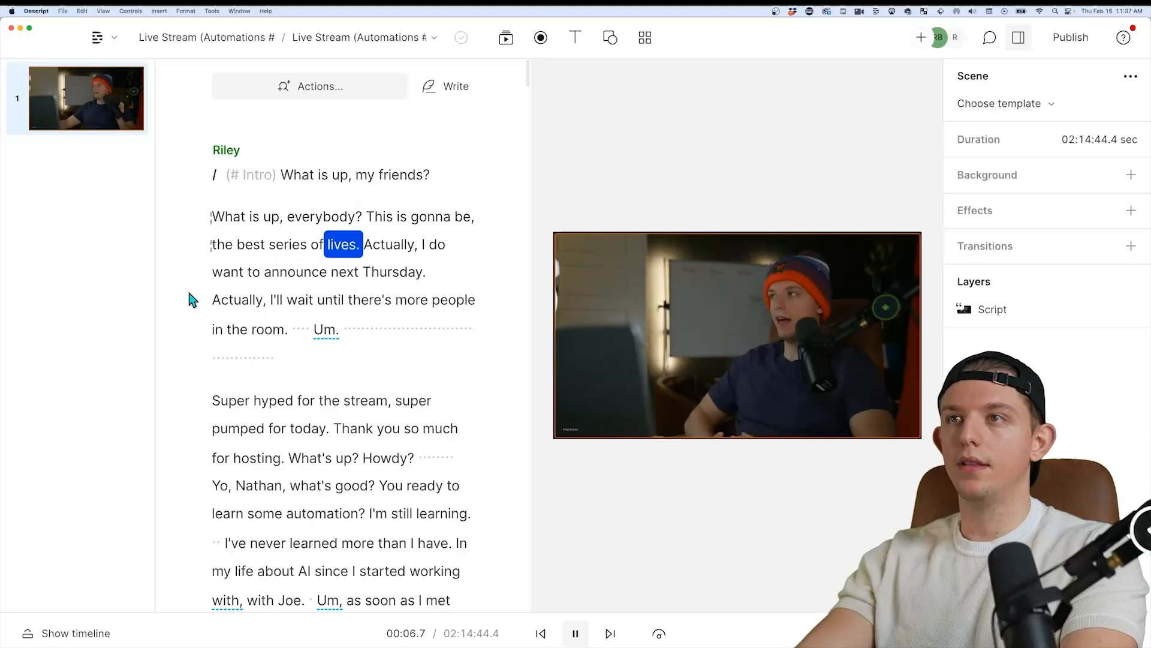
click(355, 244)
drag(365, 242, 284, 321)
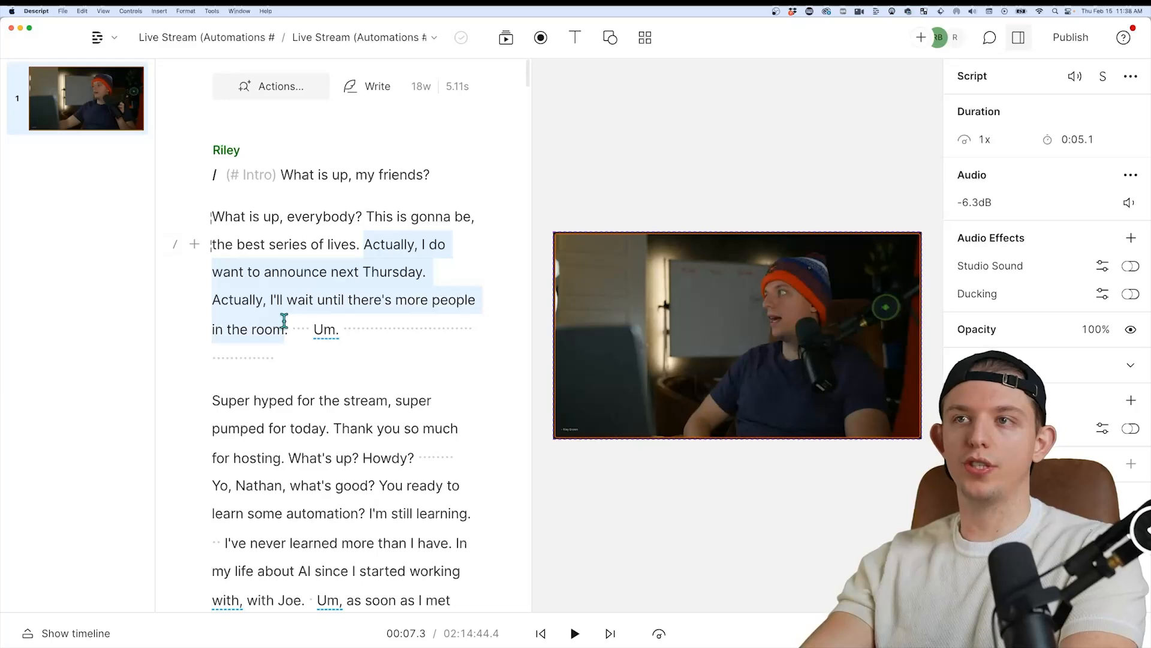
drag(284, 321, 289, 366)
key(BackSpace)
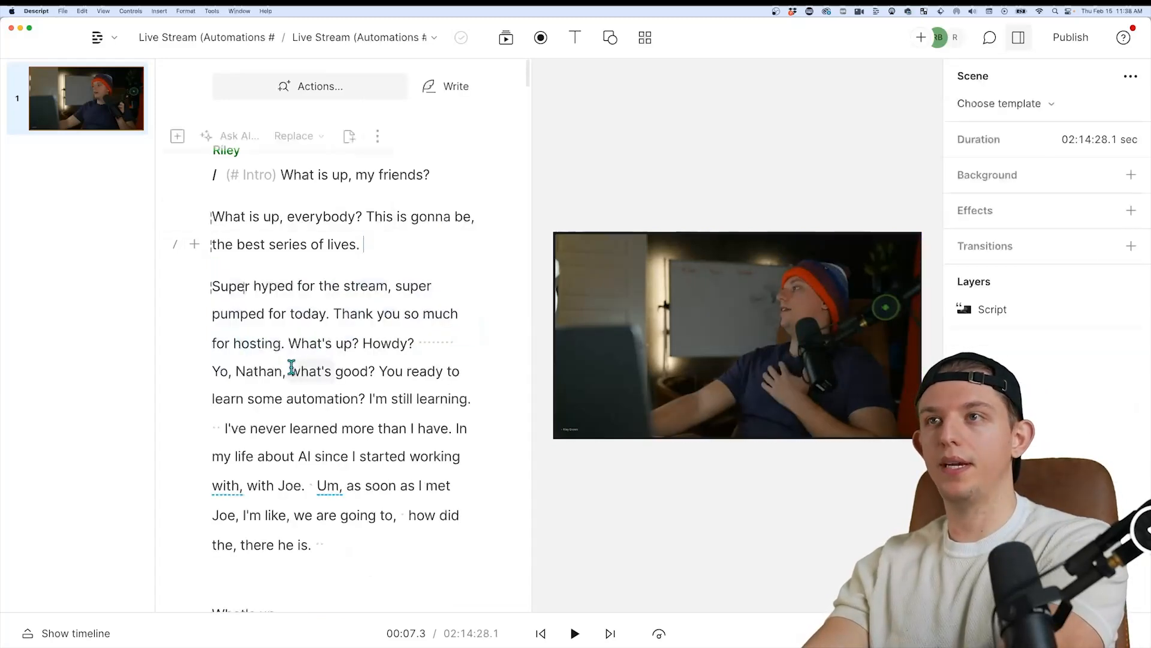
- Play the intro from "What is up, my friends?" and delete the passage from "Super hyped for the stream" through "what's good"
click(221, 221)
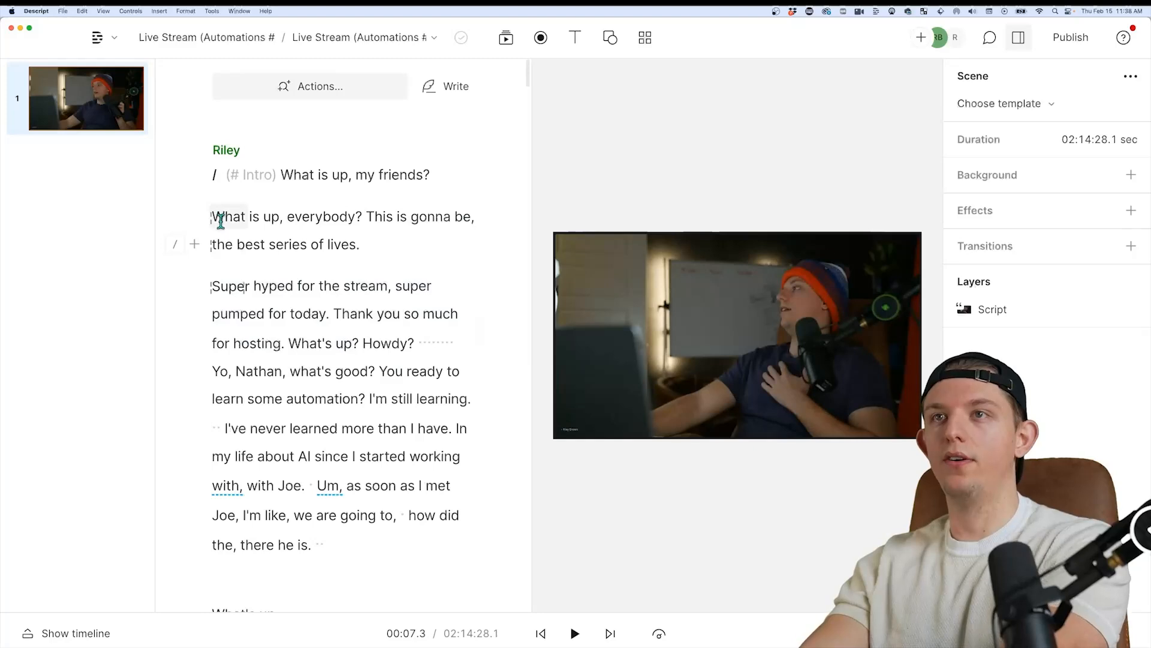
click(278, 179)
key(space)
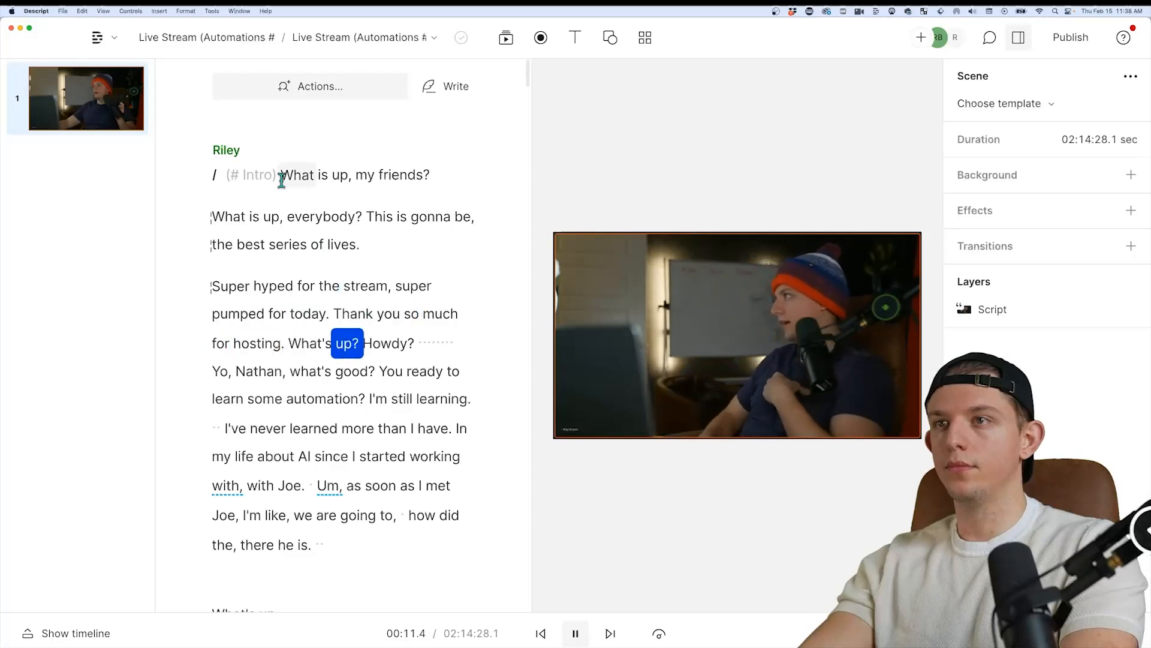
key(space)
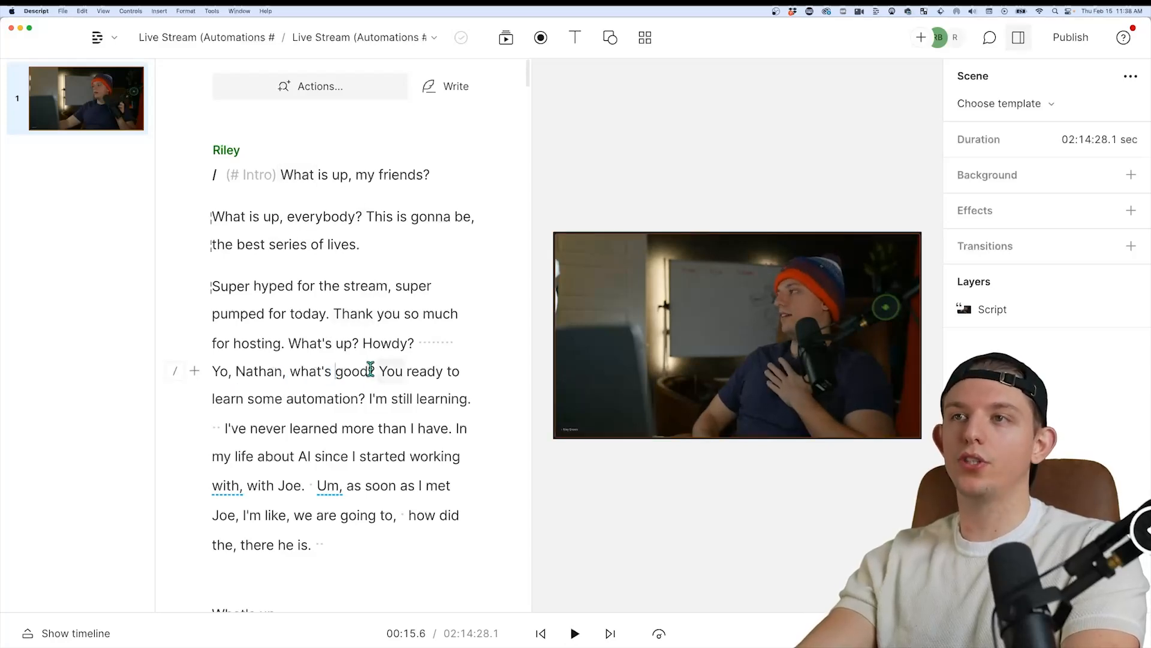
drag(371, 369, 214, 285)
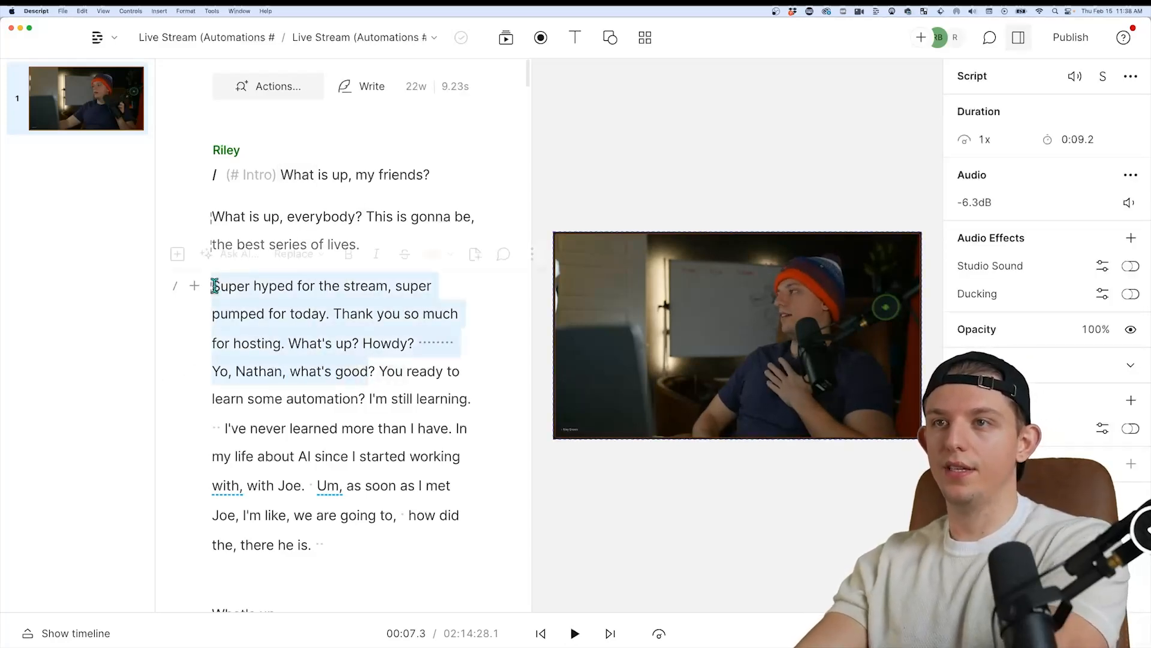
key(BackSpace)
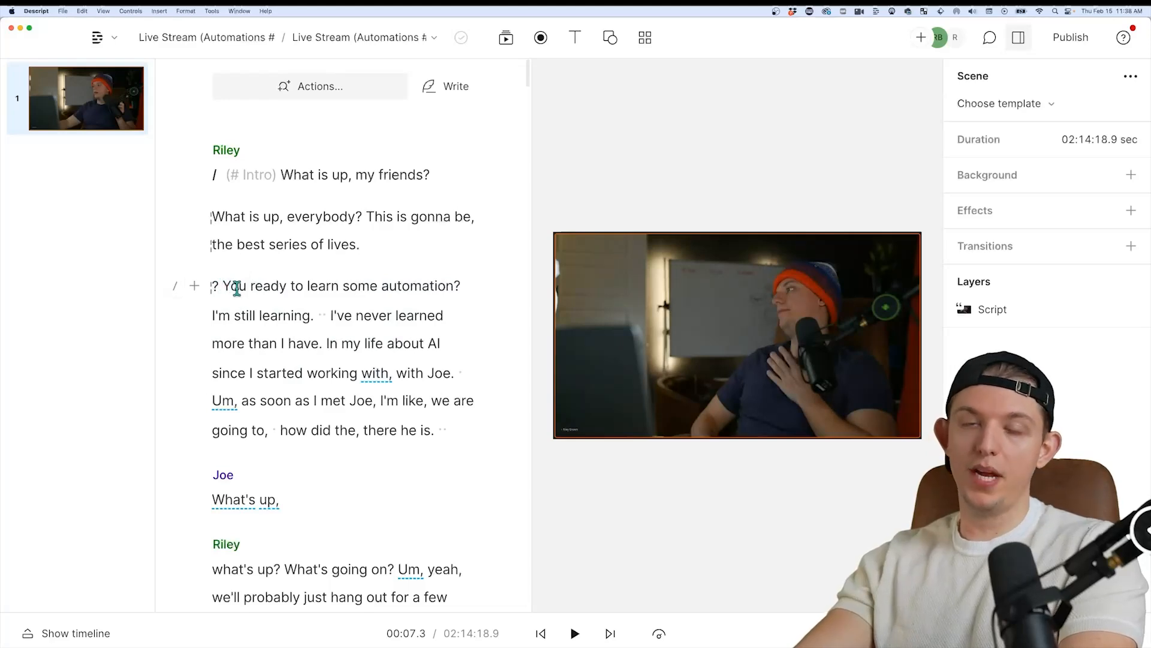
- Play on from "You ready to learn some automation?" and delete the repeated filler word "with" after "since I started working"
key(space)
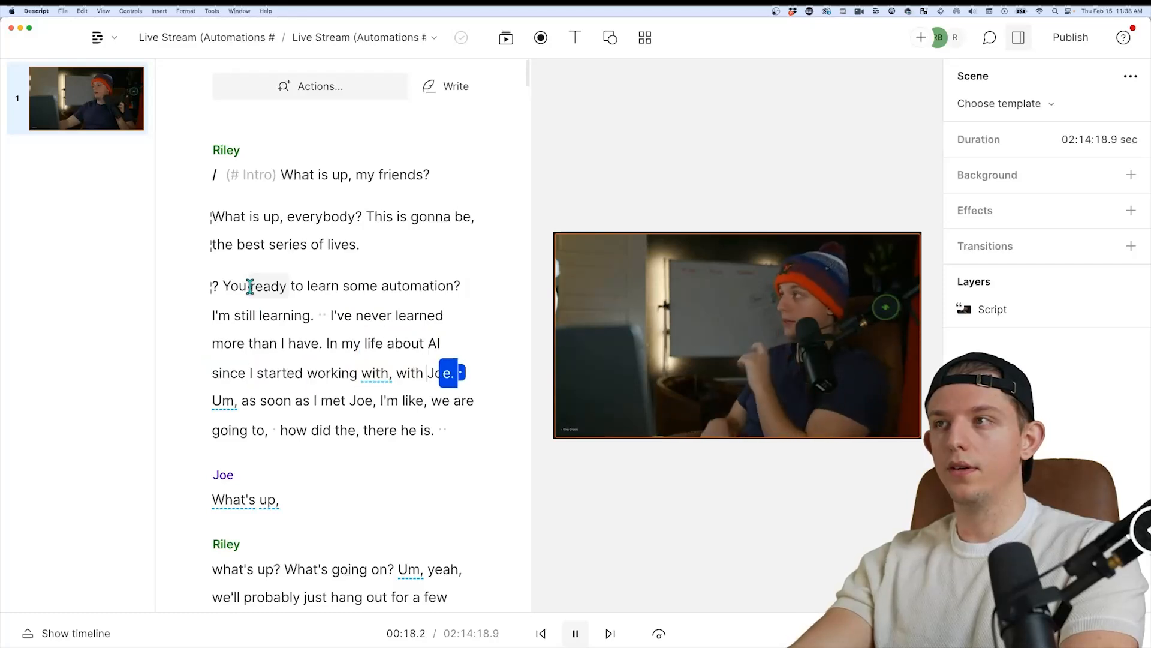
key(space)
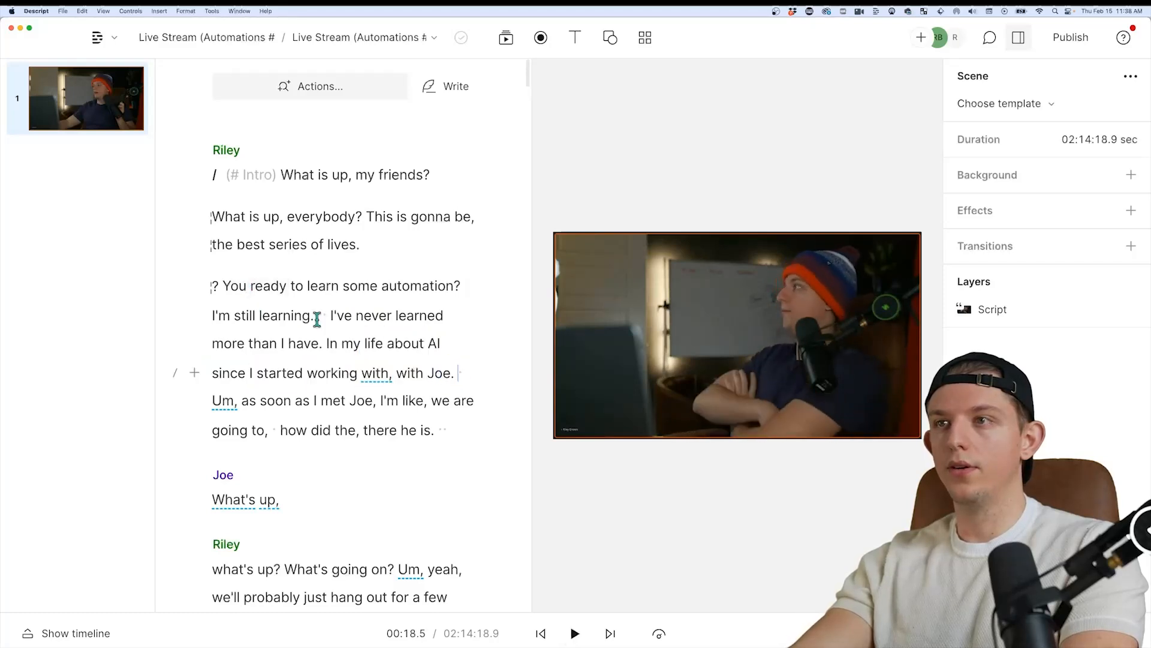
double_click(371, 373)
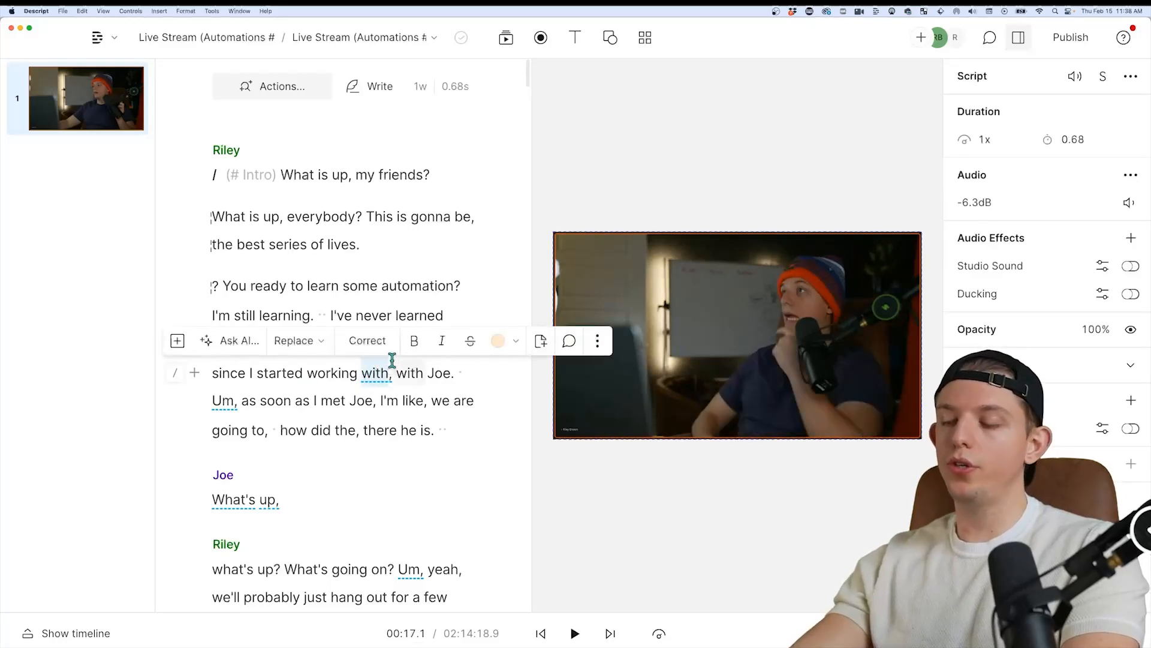
key(BackSpace)
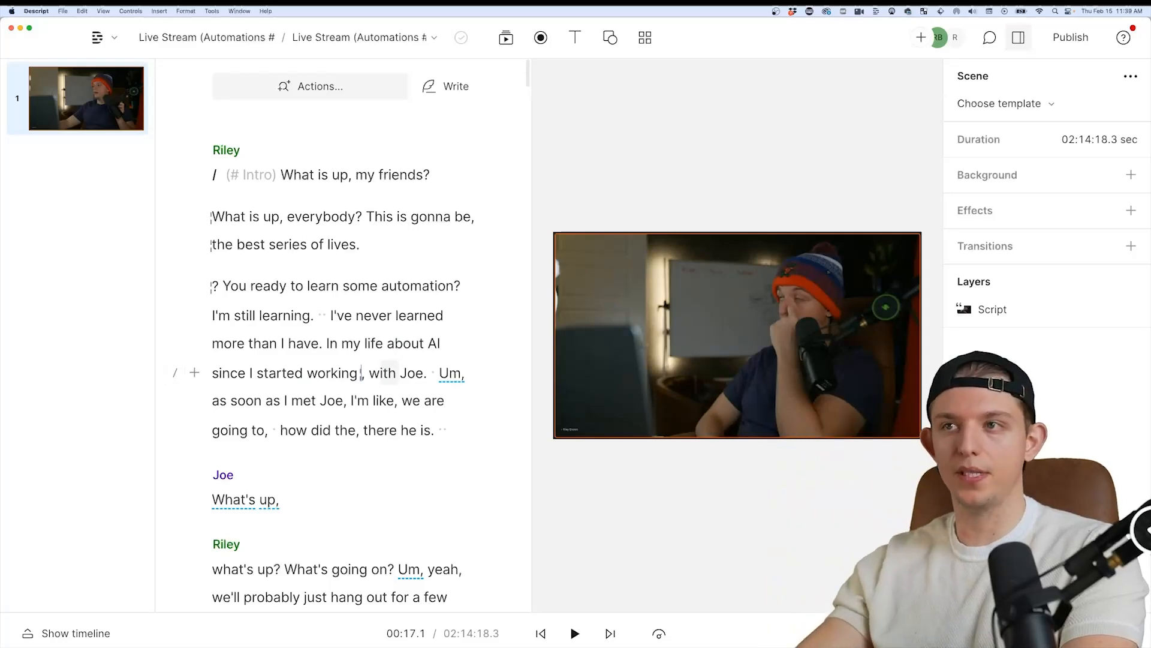
- Return to "You ready to learn some automation?" and delete "than I have. In my life" between "I've never learned more" and "about AI"
click(224, 287)
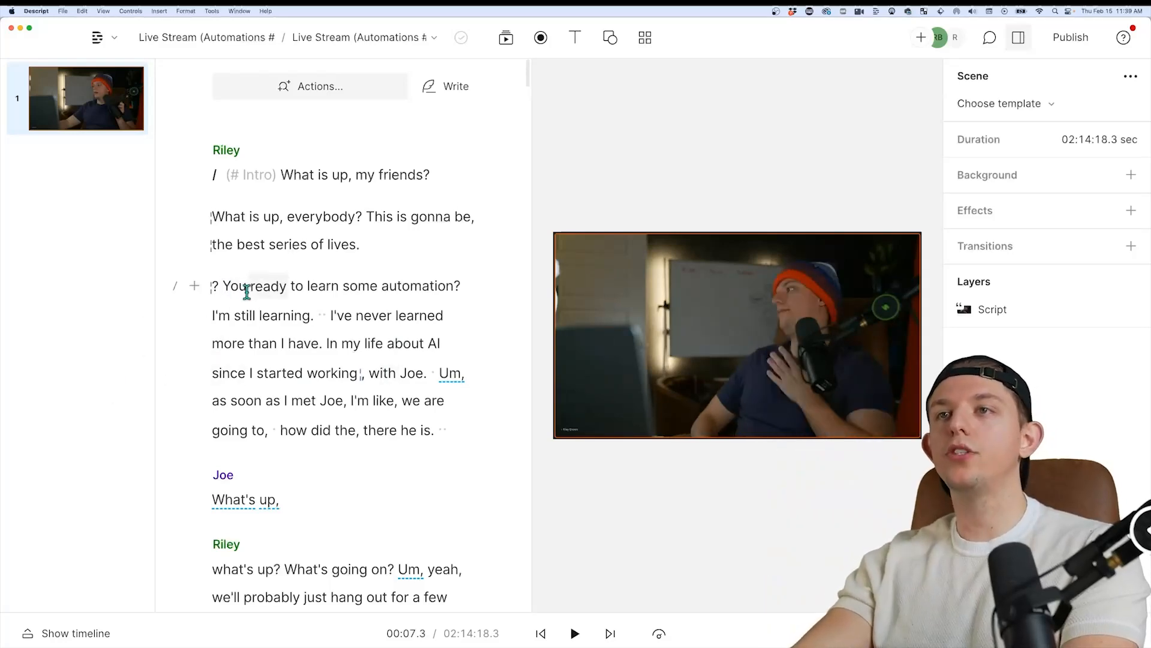
click(252, 294)
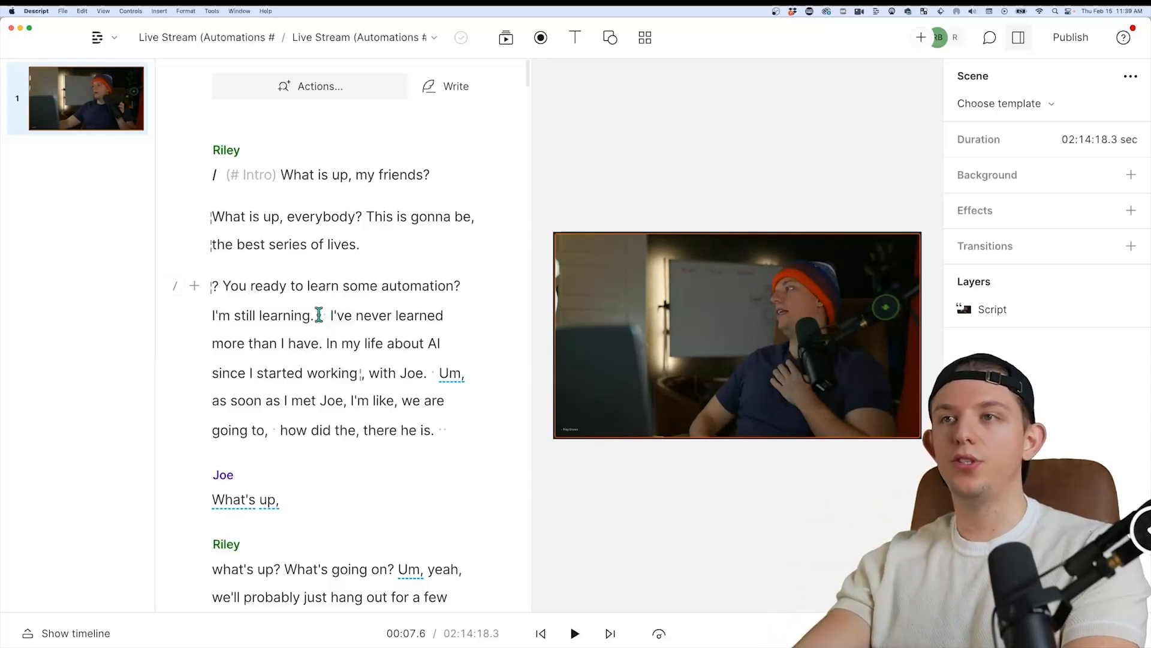
click(223, 286)
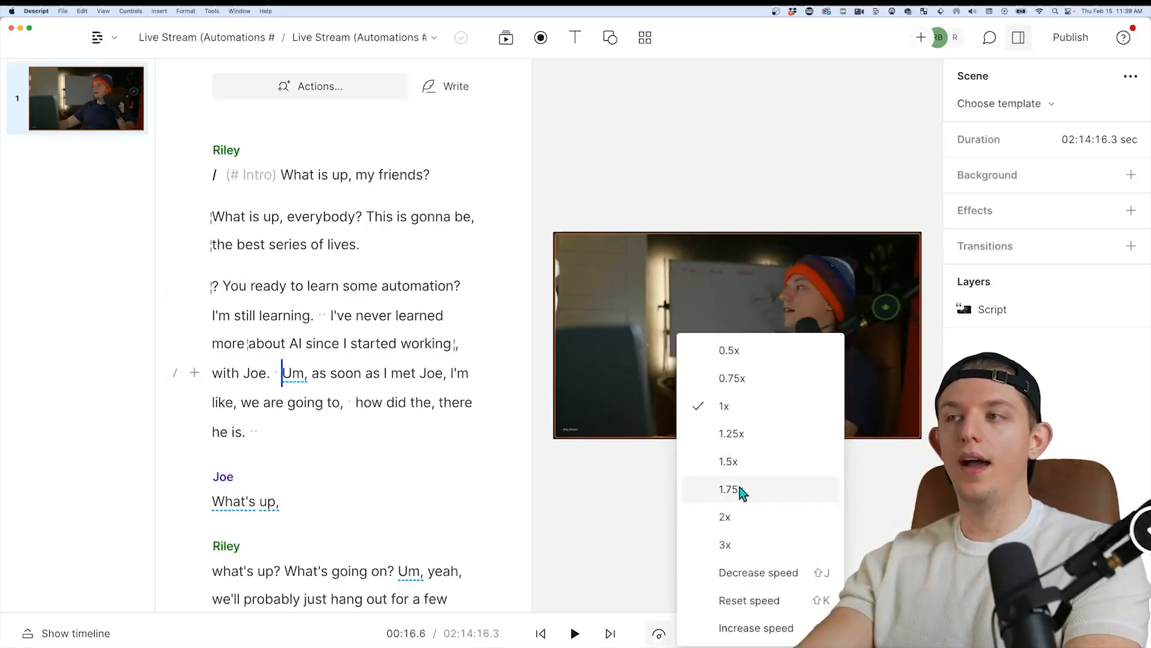
- Set the playback speed to 1.75x
click(741, 490)
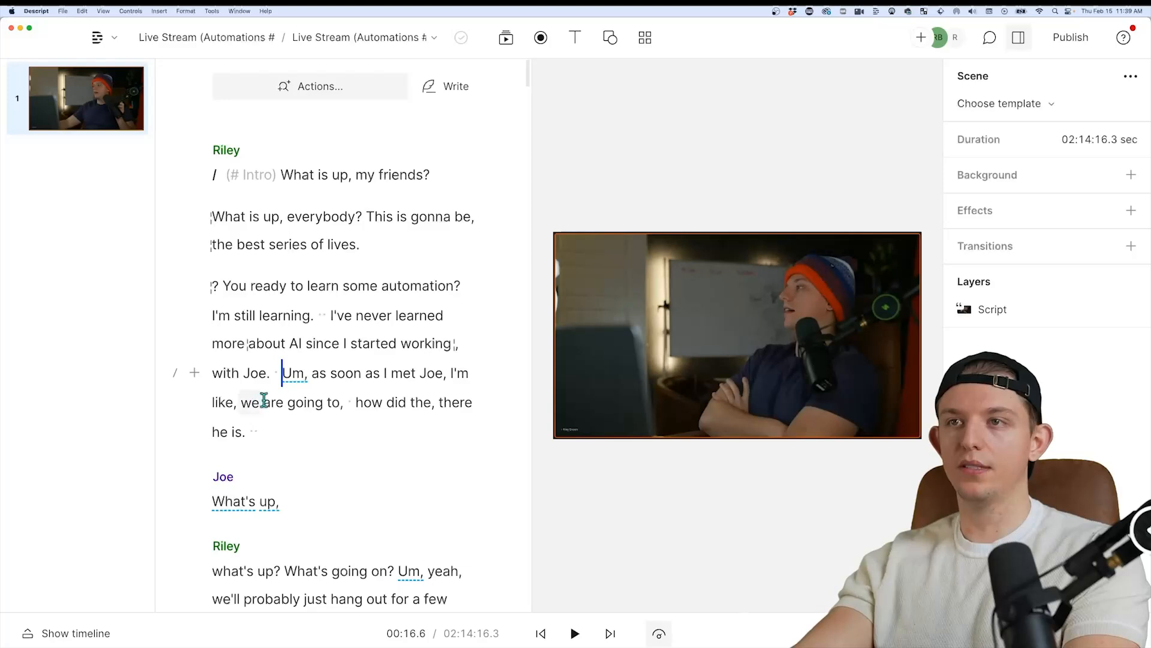
click(280, 373)
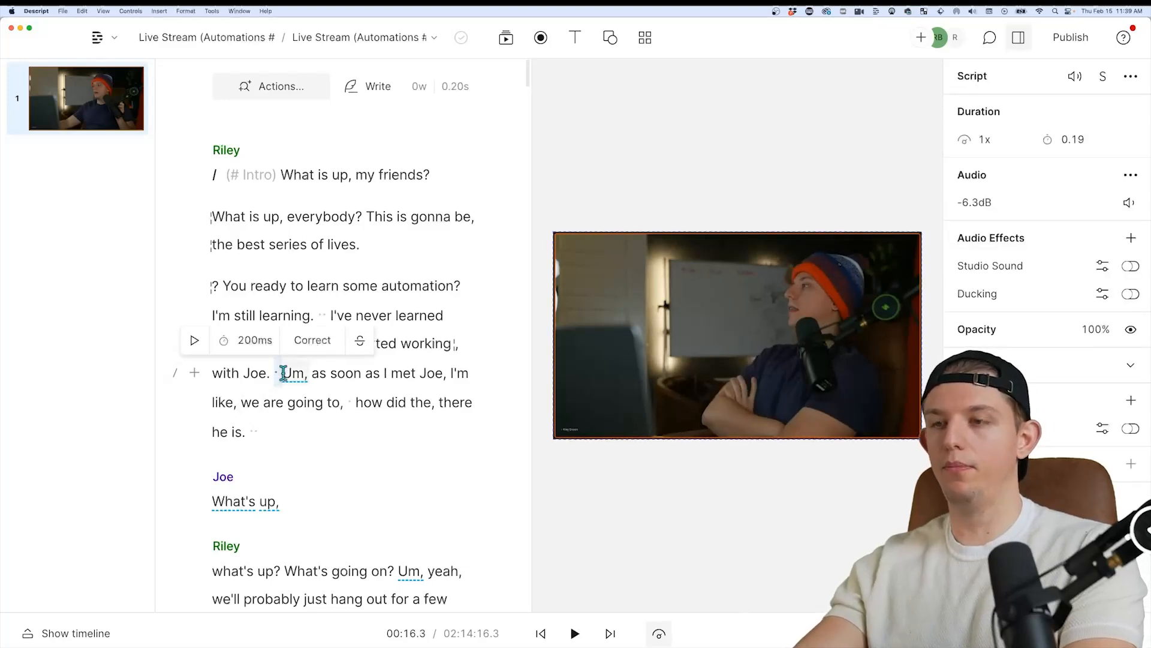
key(Escape)
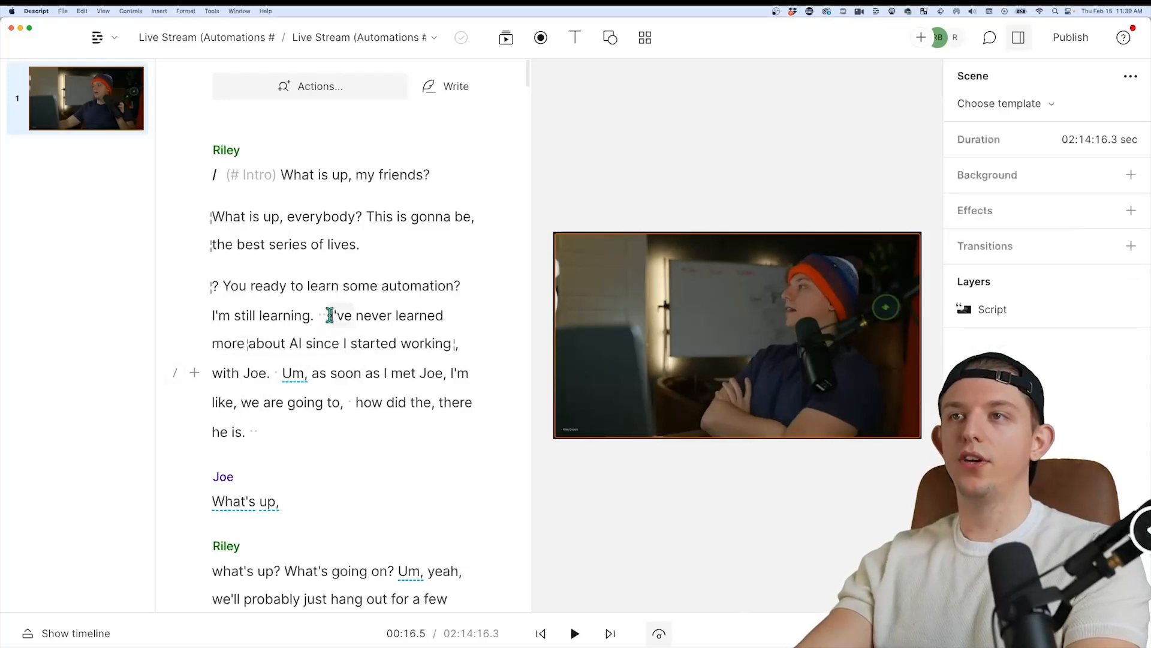
- Play on from "I've never learned" and delete everything from "Um, as soon as I met" through "there he is." and its trailing pause
click(330, 316)
key(space)
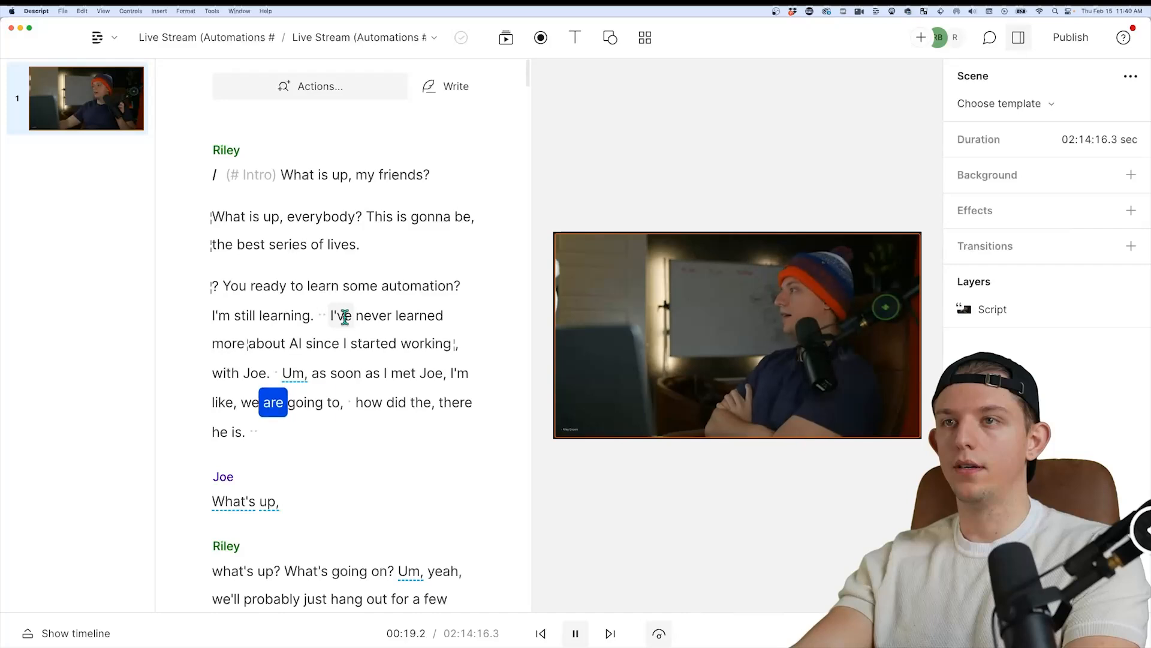
key(space)
drag(259, 427, 269, 373)
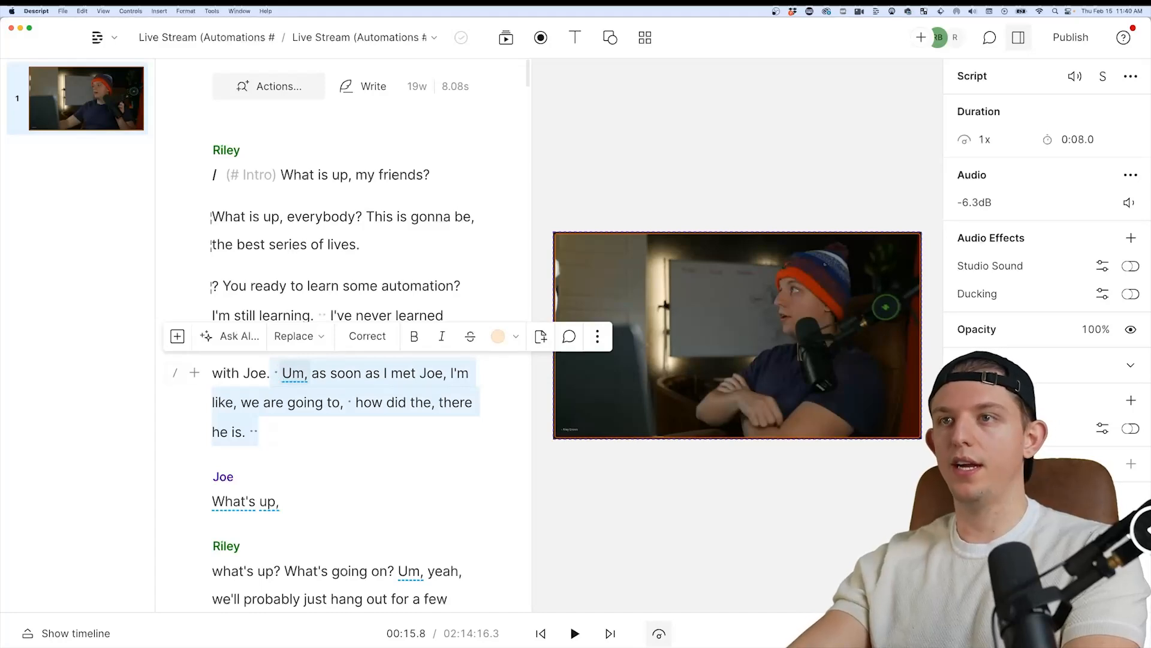
key(BackSpace)
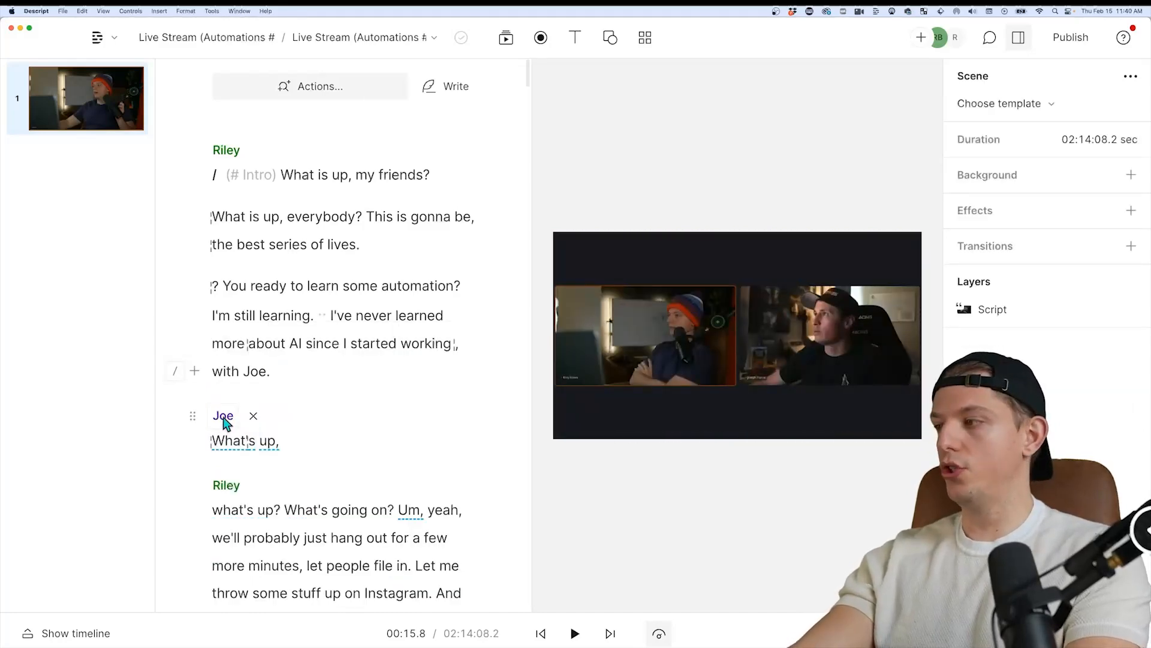
- Play and skim the following small talk, and delete everything from "What's up," through "do via webhooks."
key(space)
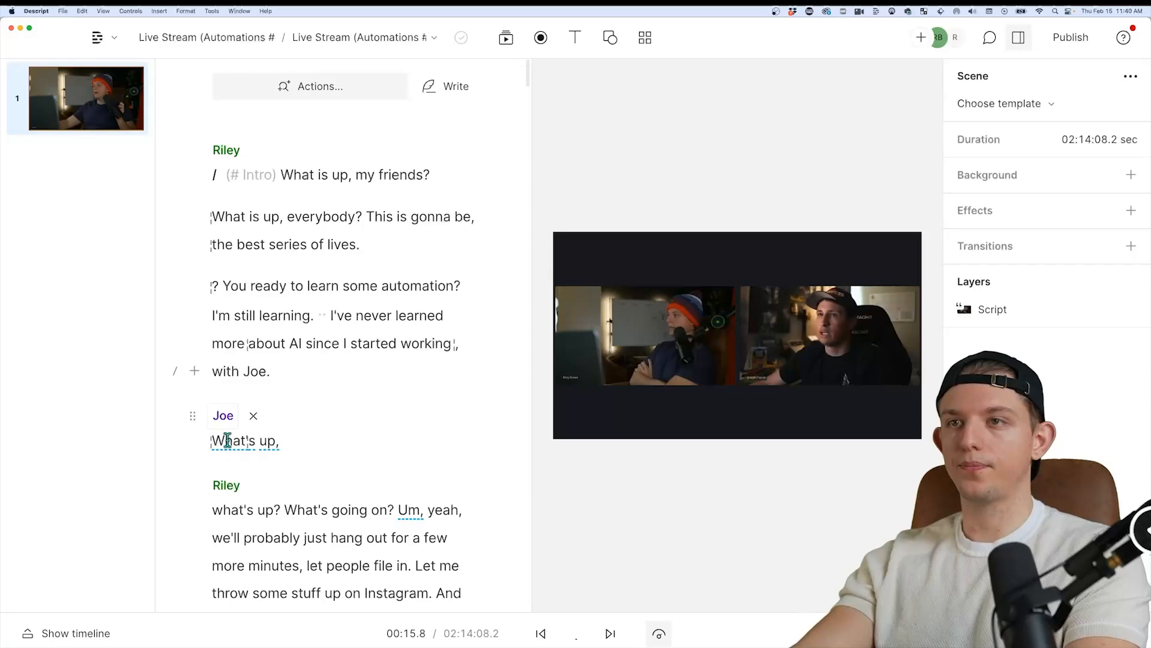
scroll(252, 420, down, 10)
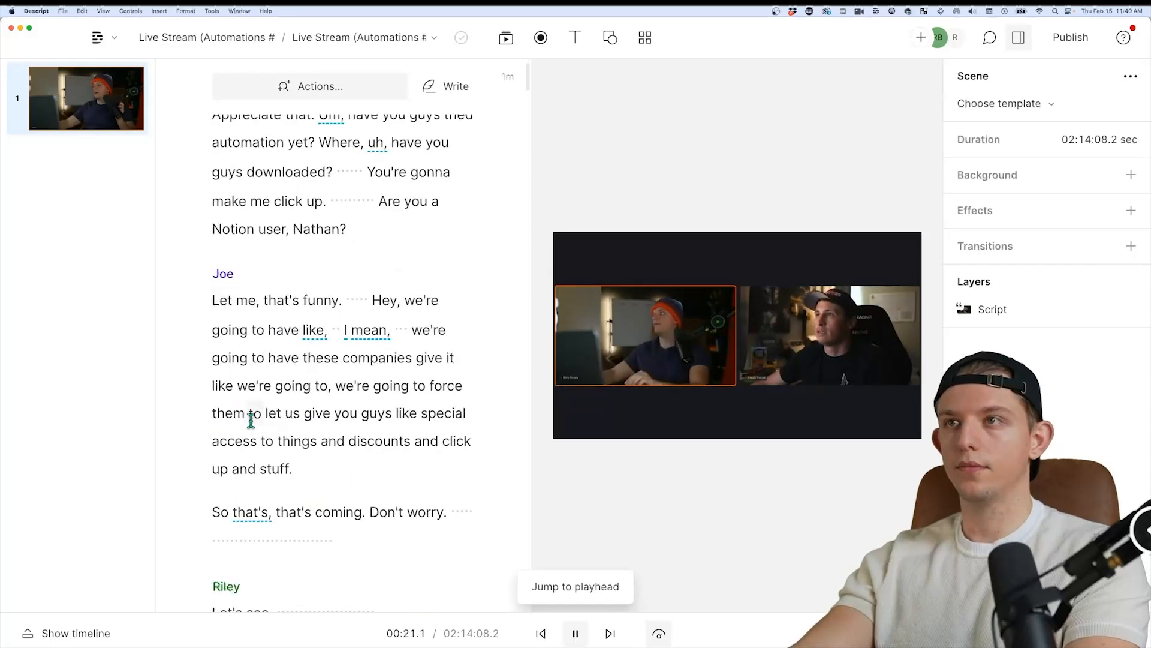
scroll(282, 412, up, 5)
scroll(299, 359, up, 4)
key(space)
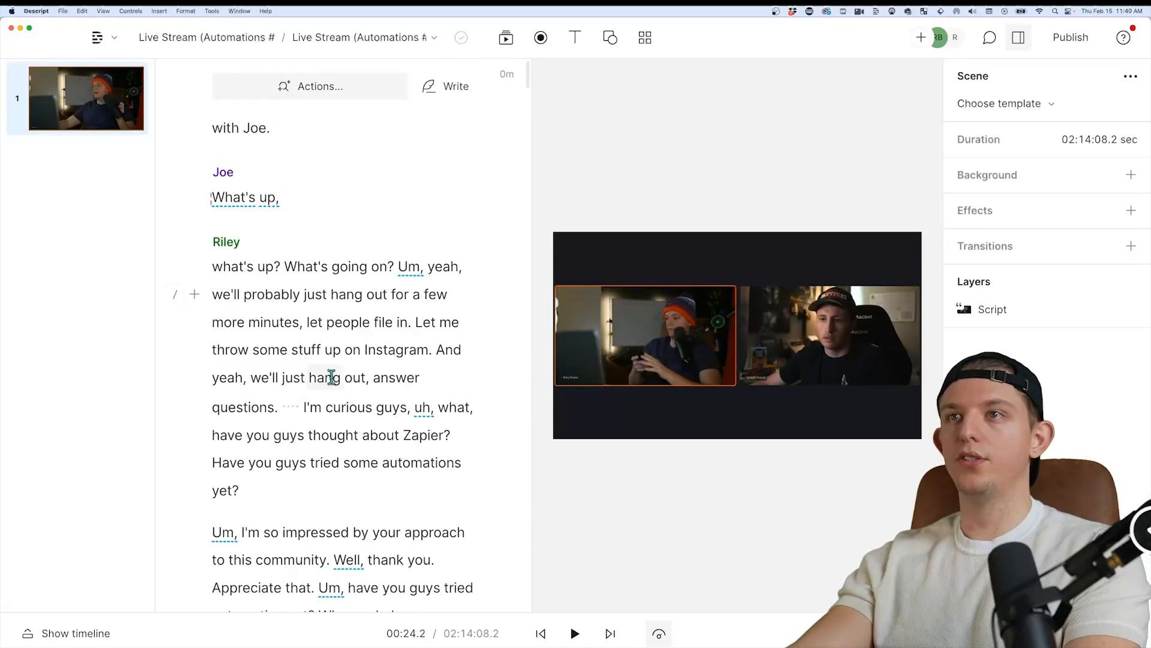
drag(216, 197, 371, 353)
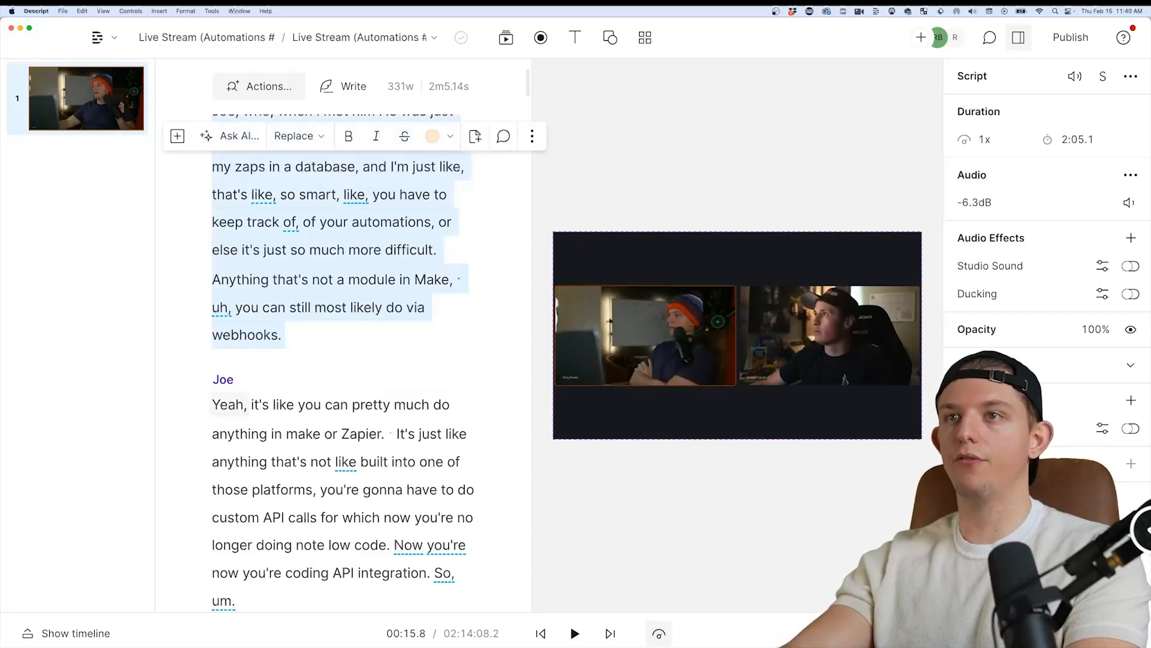
key(BackSpace)
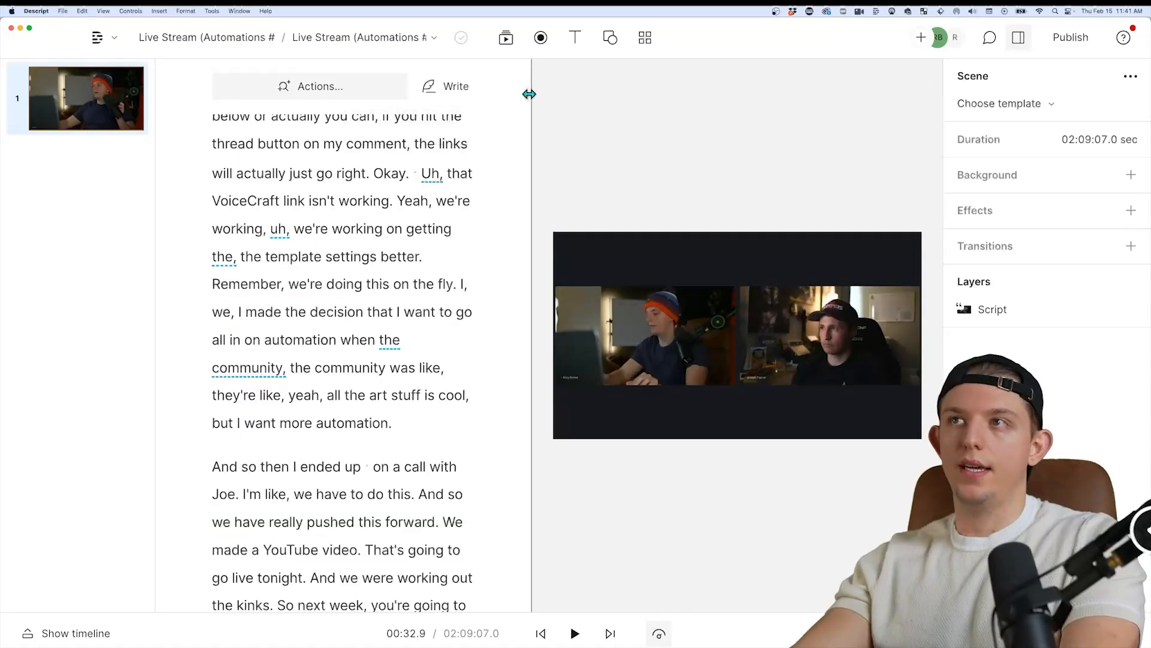
- Play on from "I just want to add one thing there" and cut the click up hierarchy and custom fields section ending at "Yeah. And if you don't,"
key(space)
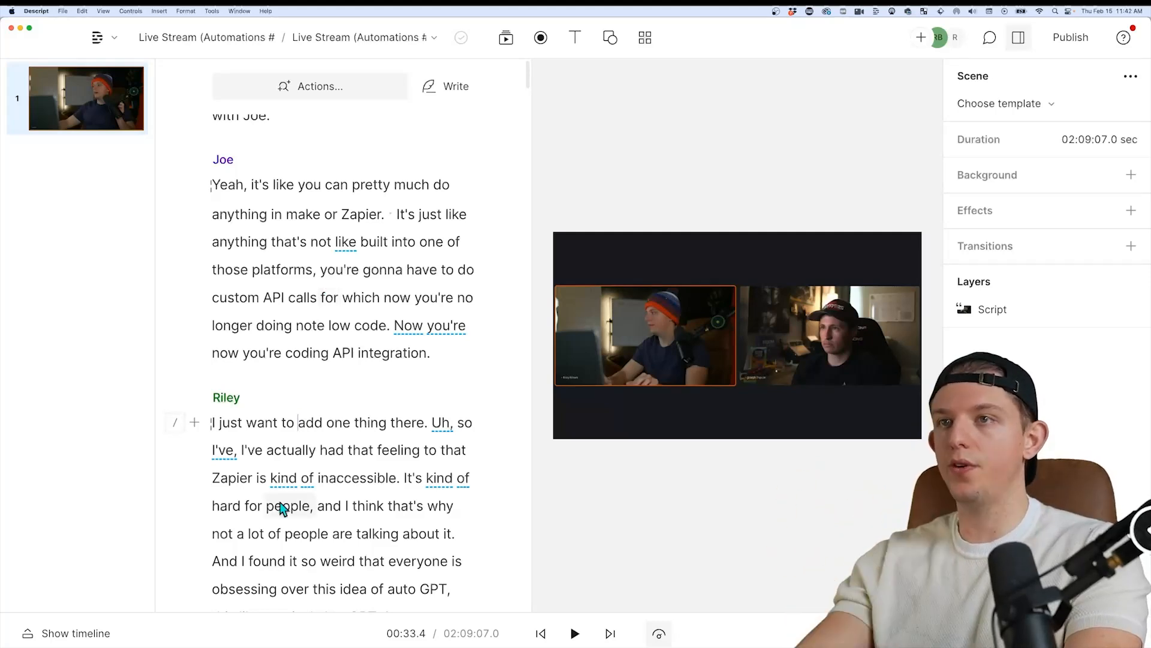
key(space)
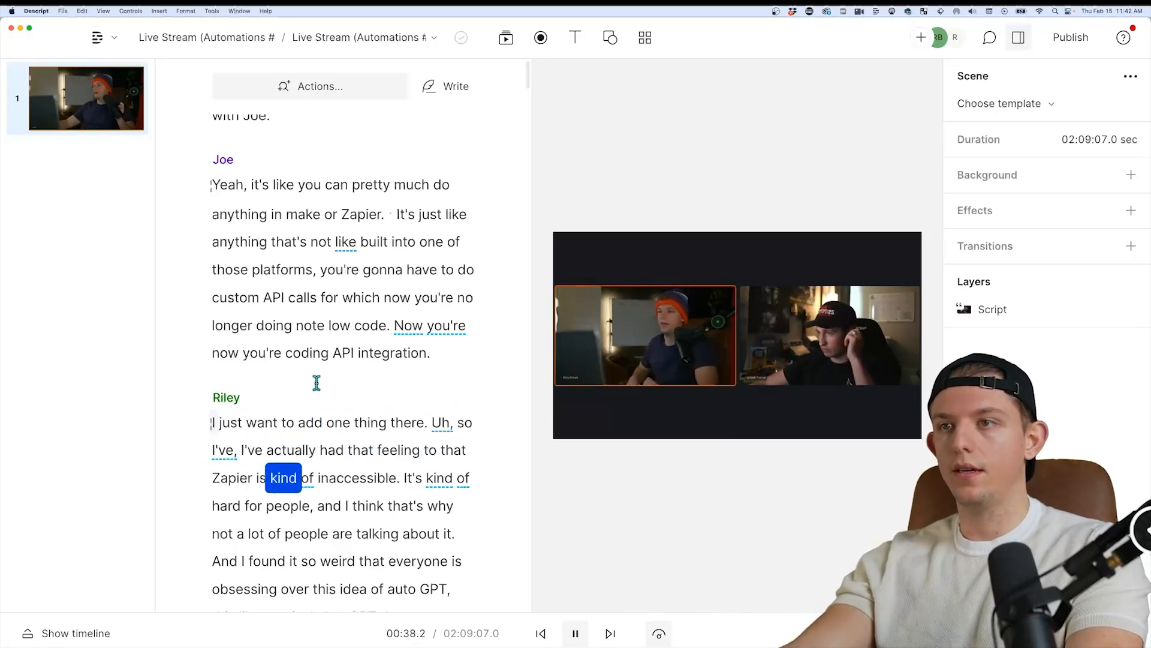
click(315, 467)
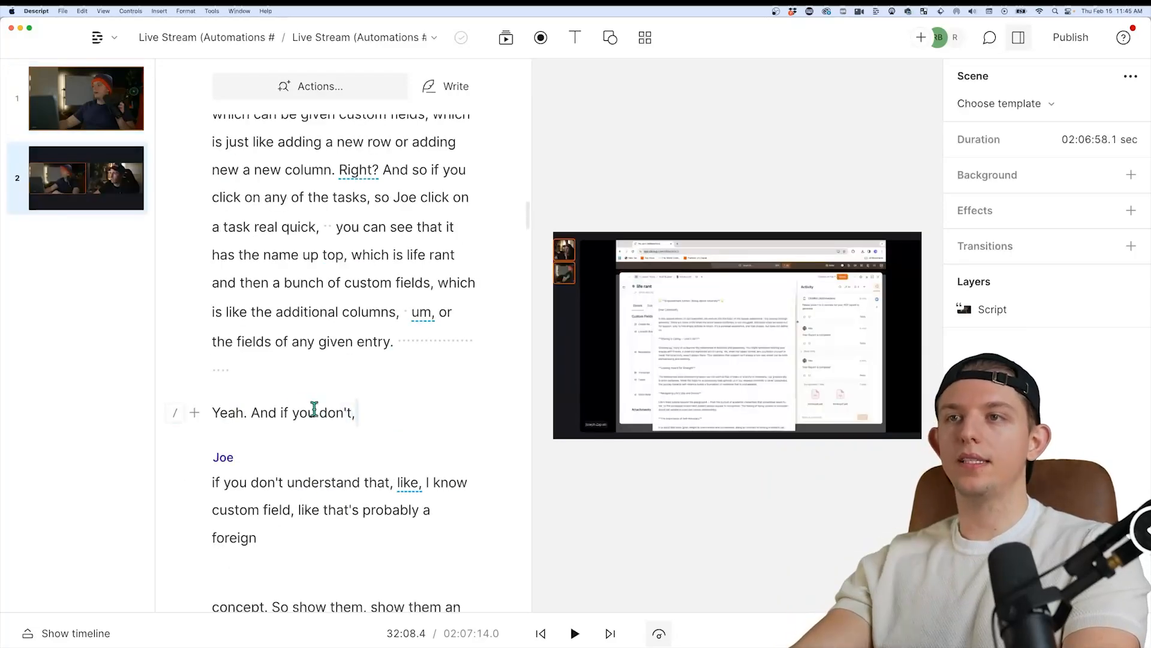
drag(311, 406, 245, 175)
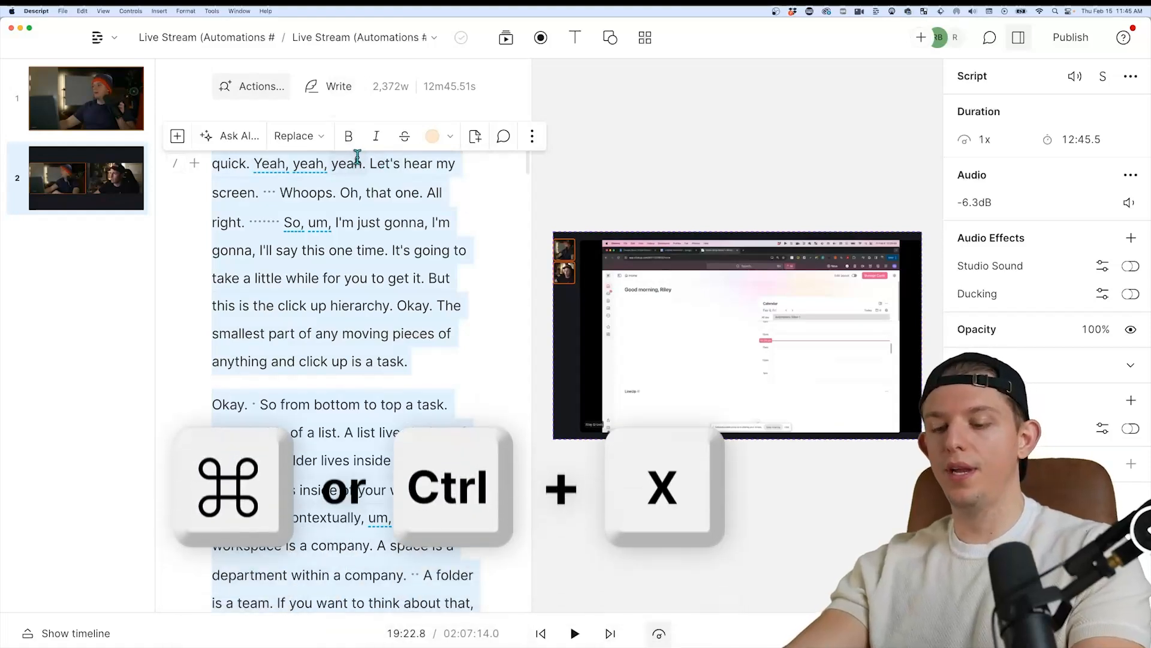
key(super+x)
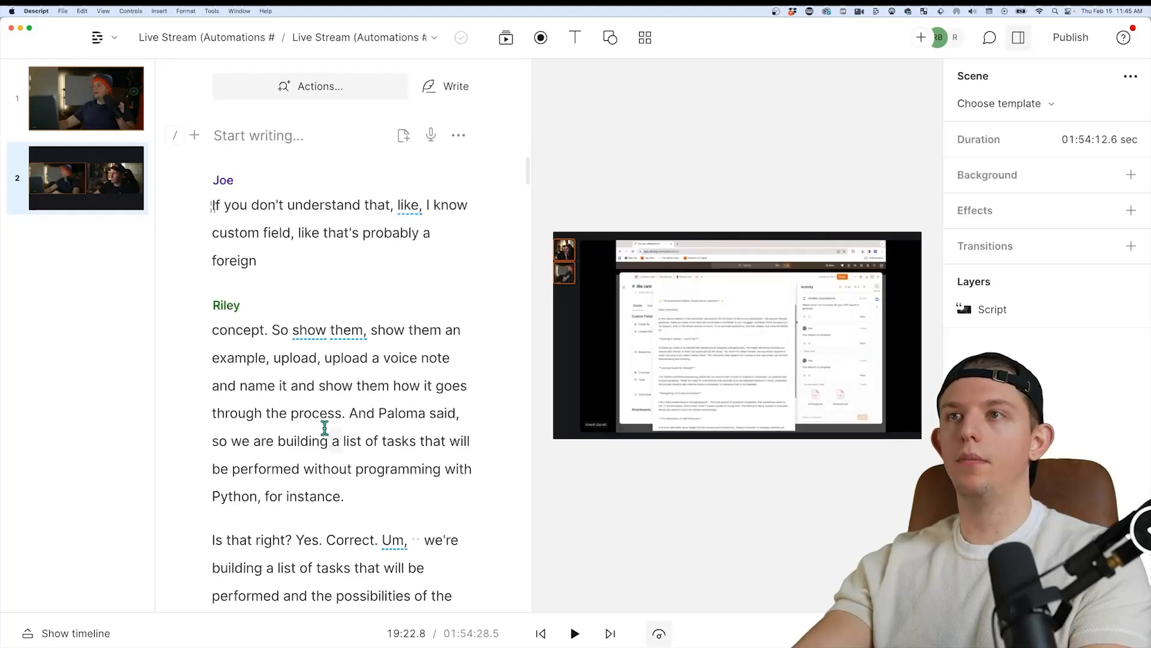
- Switch to the untitled composition, title it "Archive", and continue with an empty composition
click(340, 53)
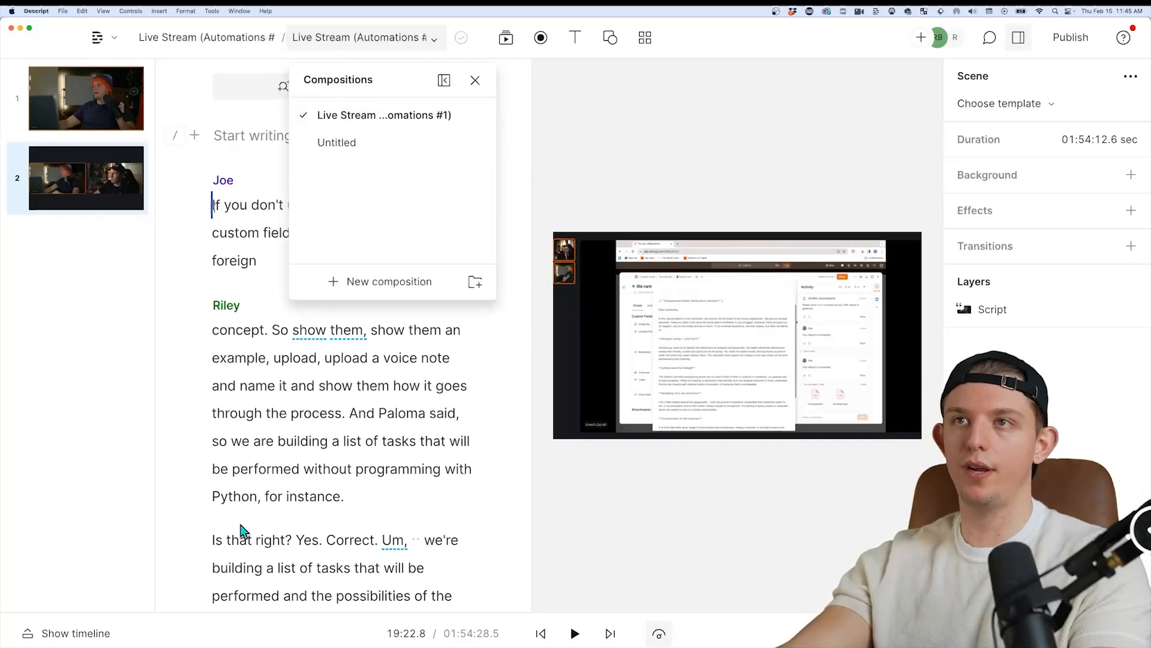
click(338, 143)
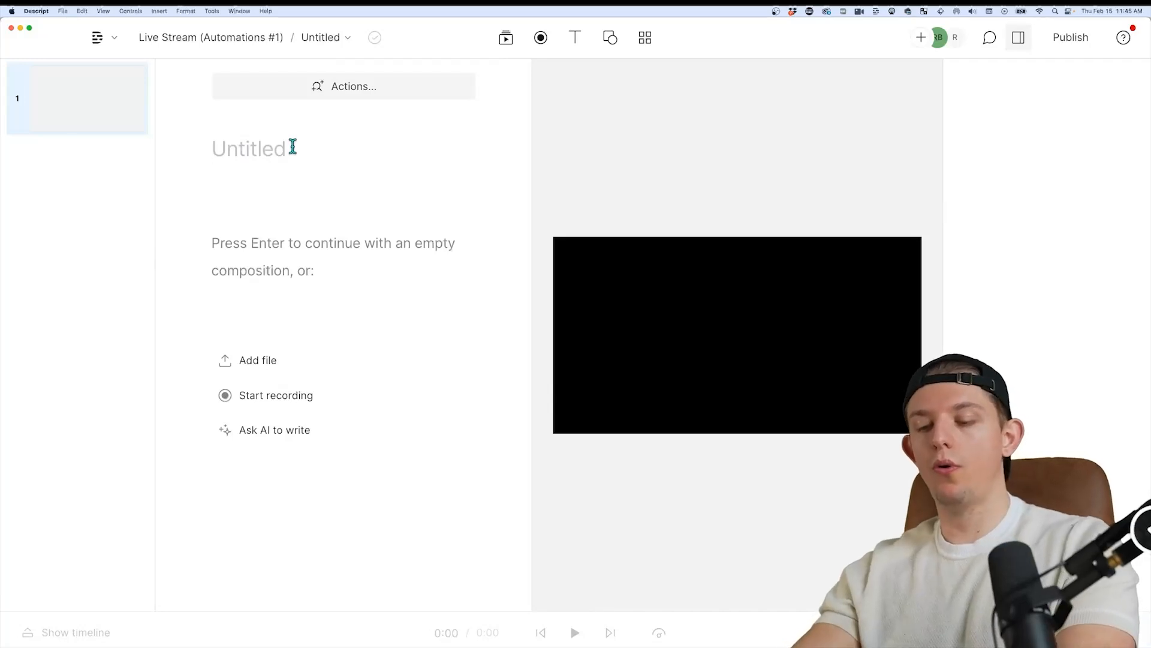
text(No)
key(BackSpace)
key(BackSpace)
text(Archive)
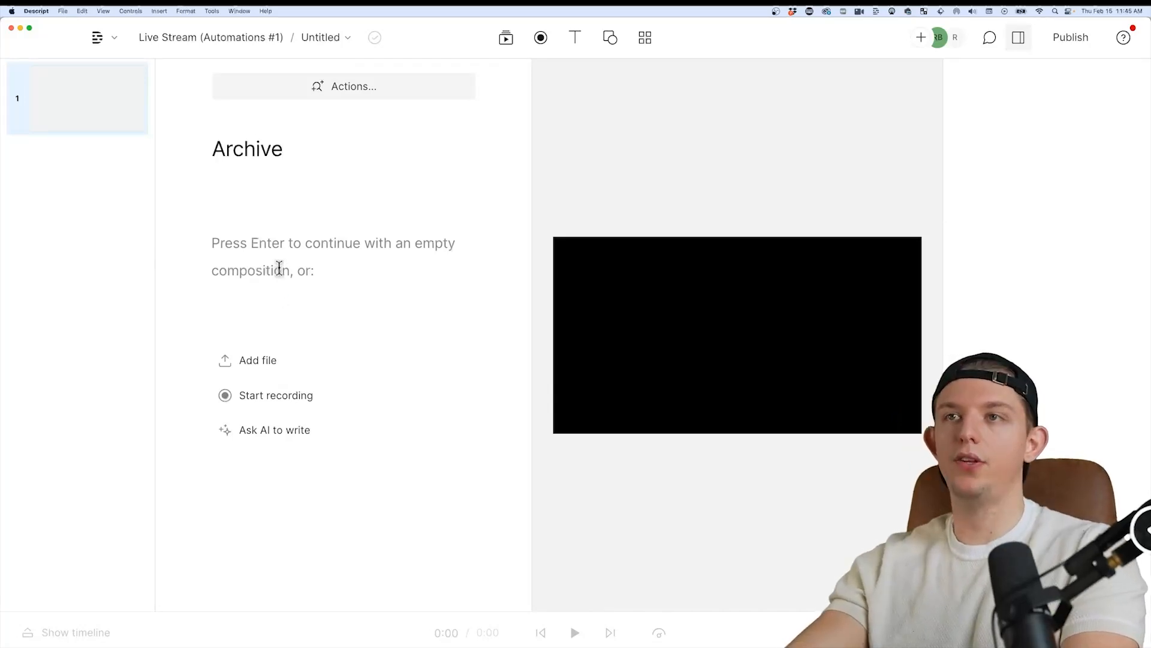
key(Return)
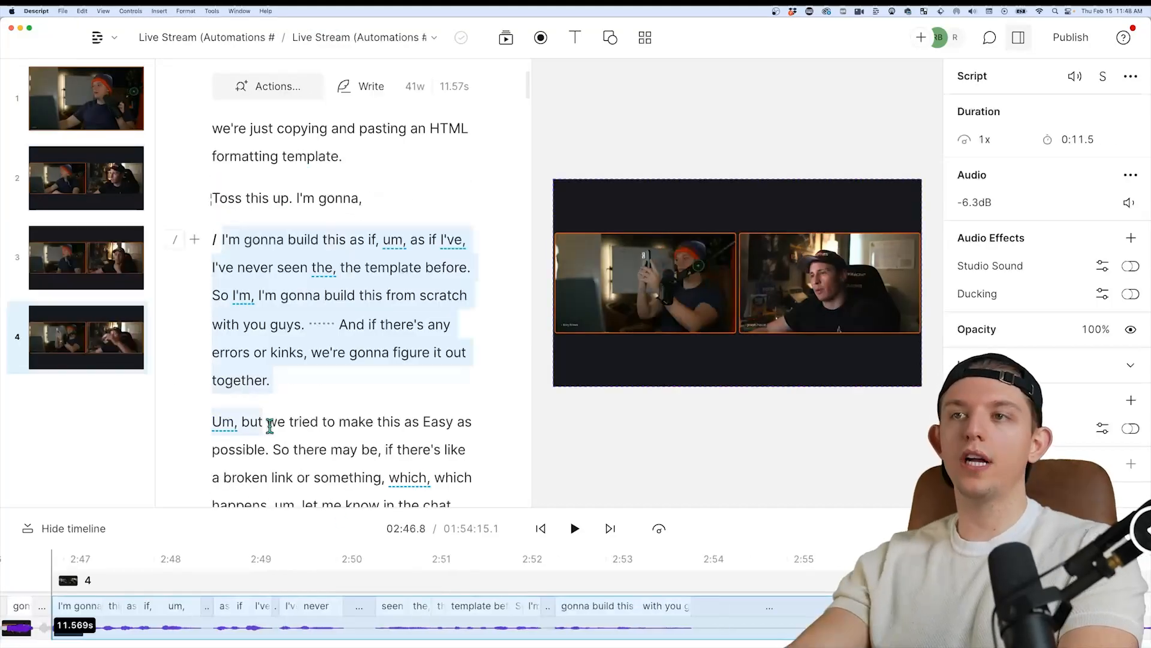
- Highlight in green the passage from "I'm gonna build this as if" through "a couple more links in here?"
drag(282, 420, 379, 277)
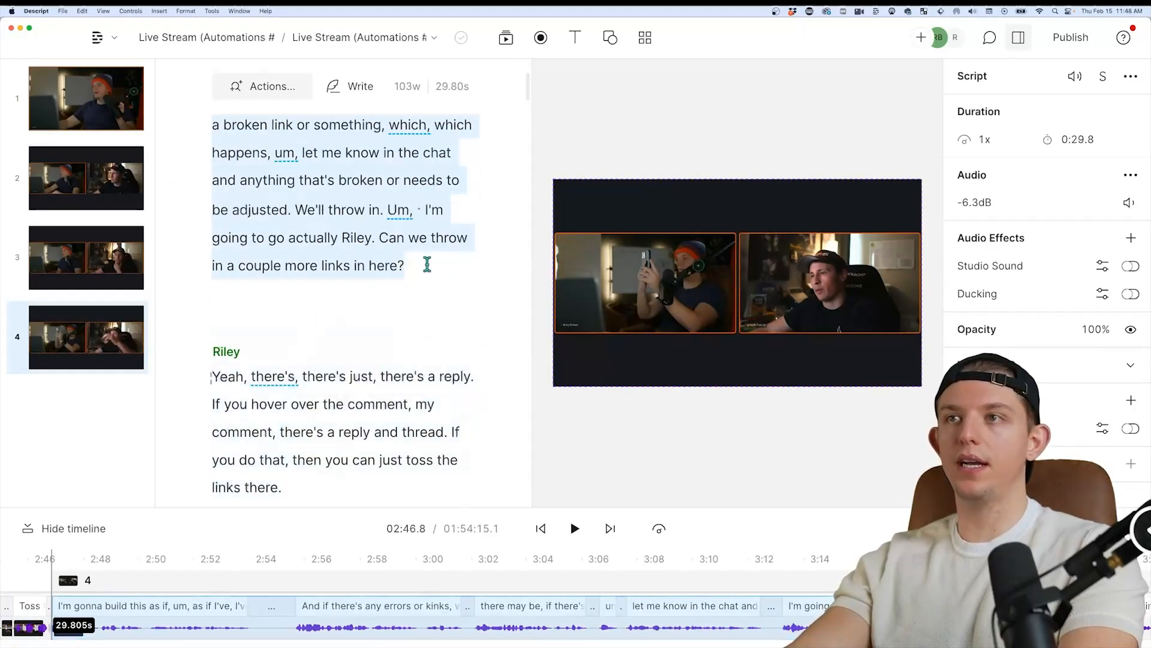
click(450, 136)
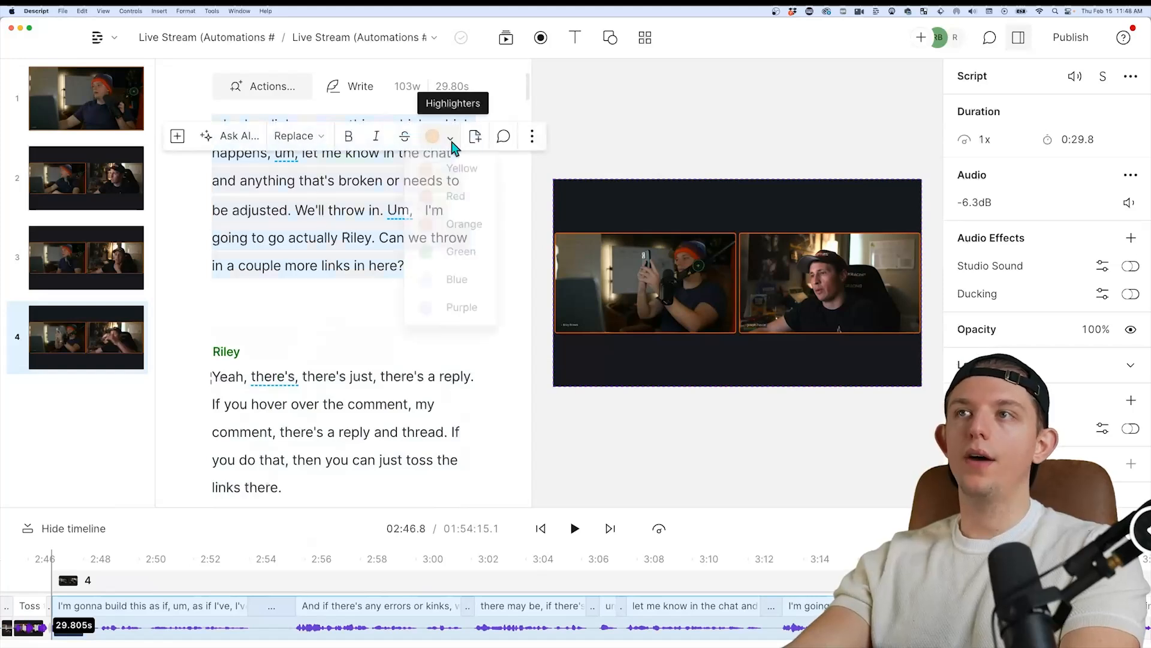
click(460, 254)
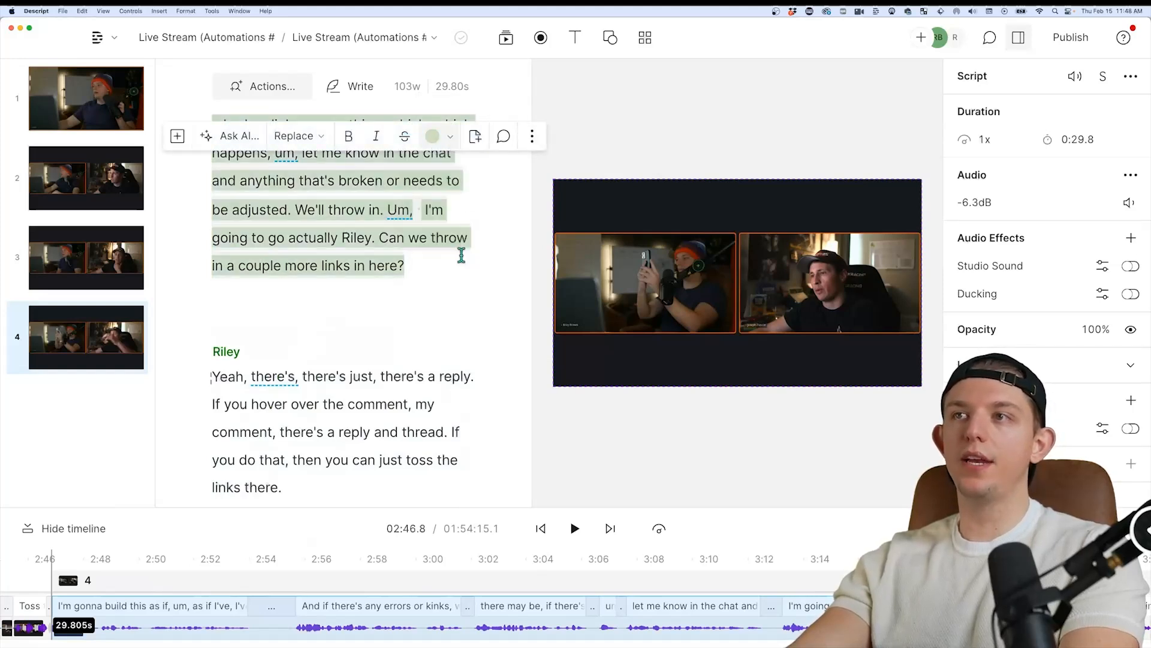
click(417, 270)
scroll(419, 273, up, 5)
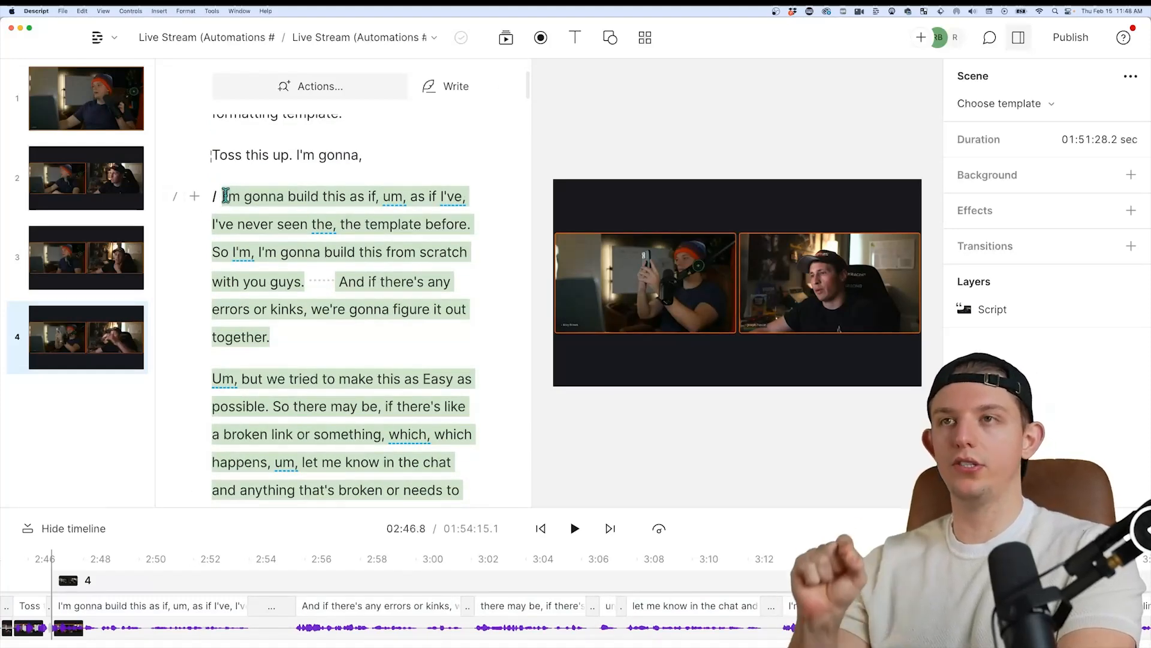
scroll(315, 285, down, 5)
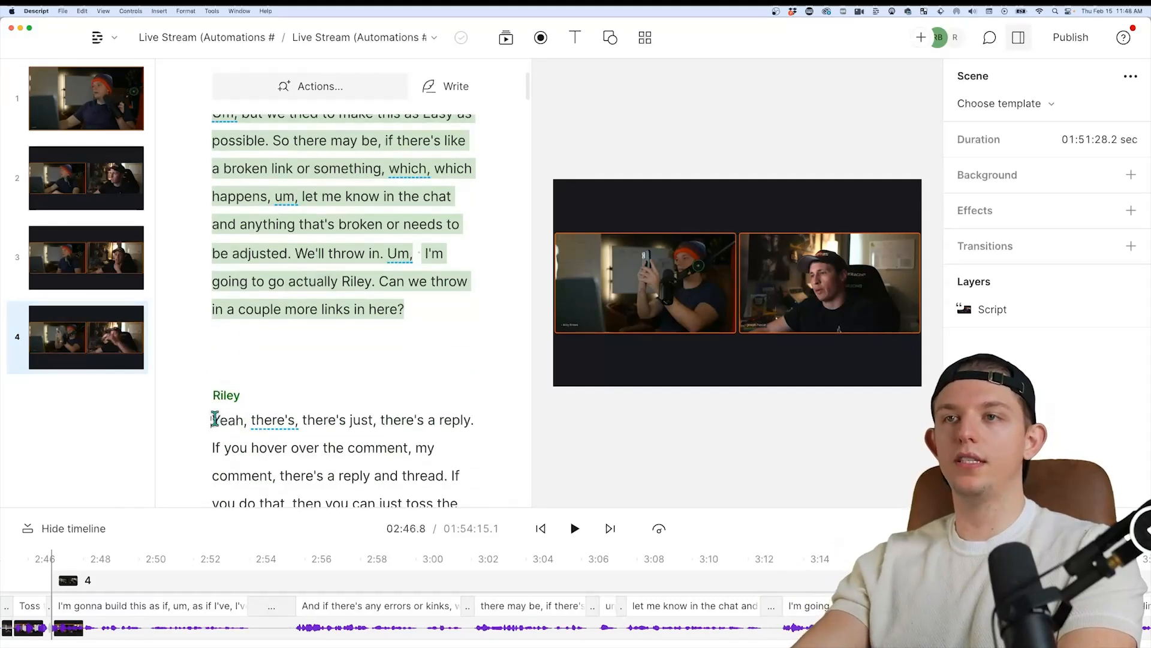
- Highlight in blue the second speaker's reply from "Yeah, there's" through "And it's the easiest way", and leave the filler word search
click(215, 418)
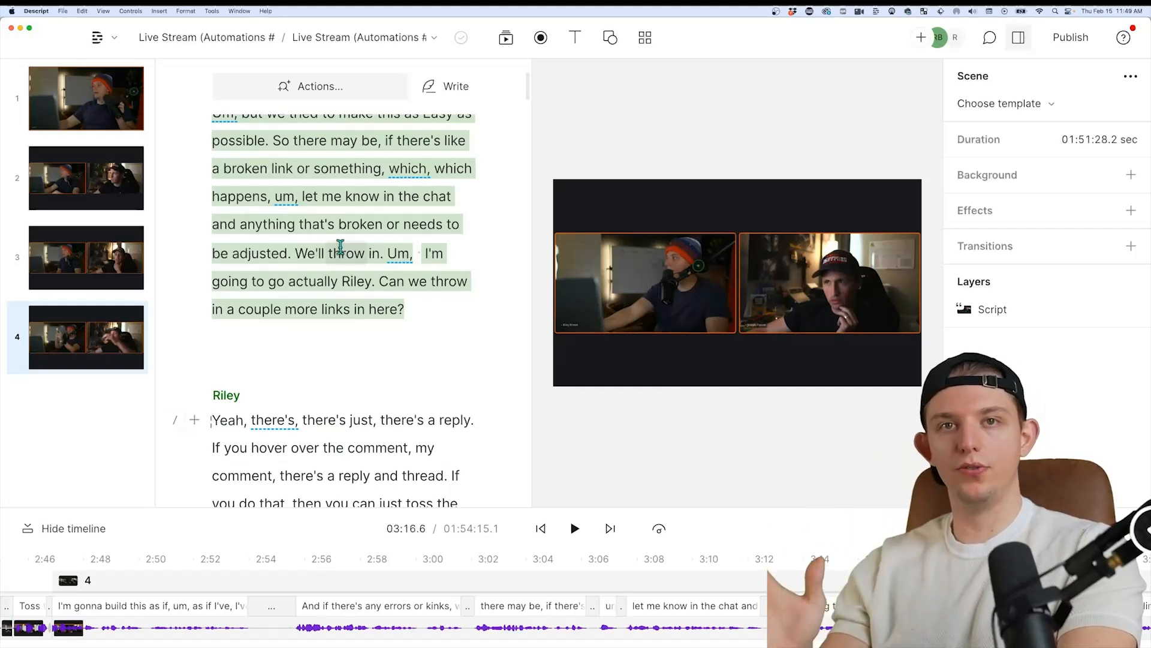
key(space)
key(space)
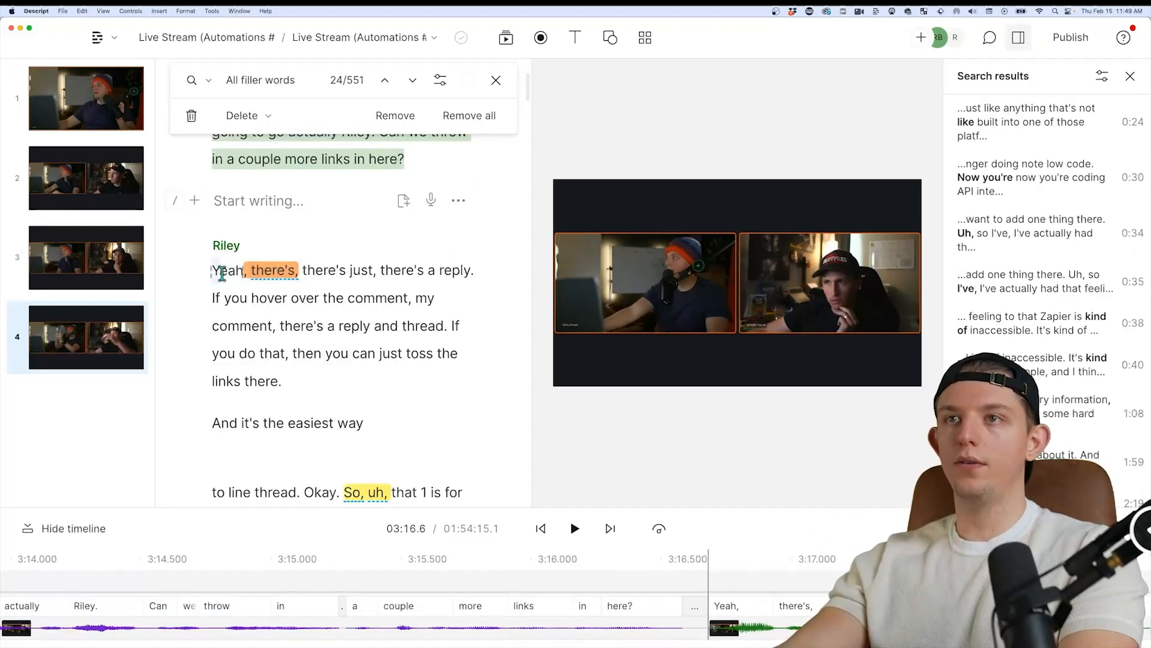
double_click(214, 271)
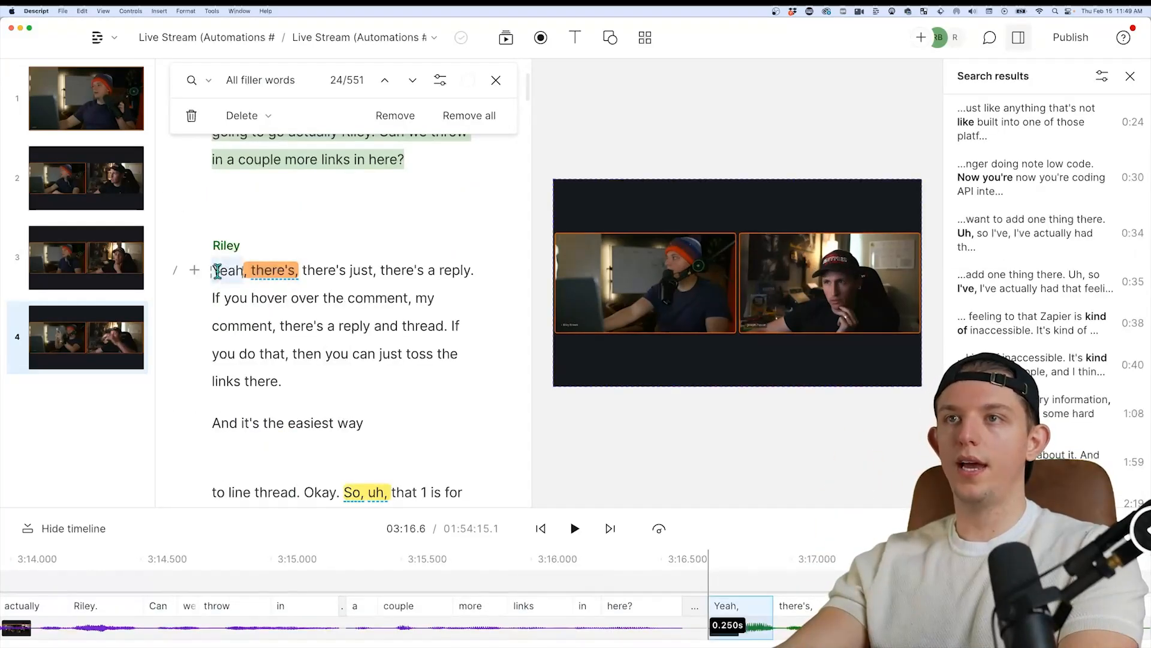
click(214, 270)
drag(214, 270, 392, 432)
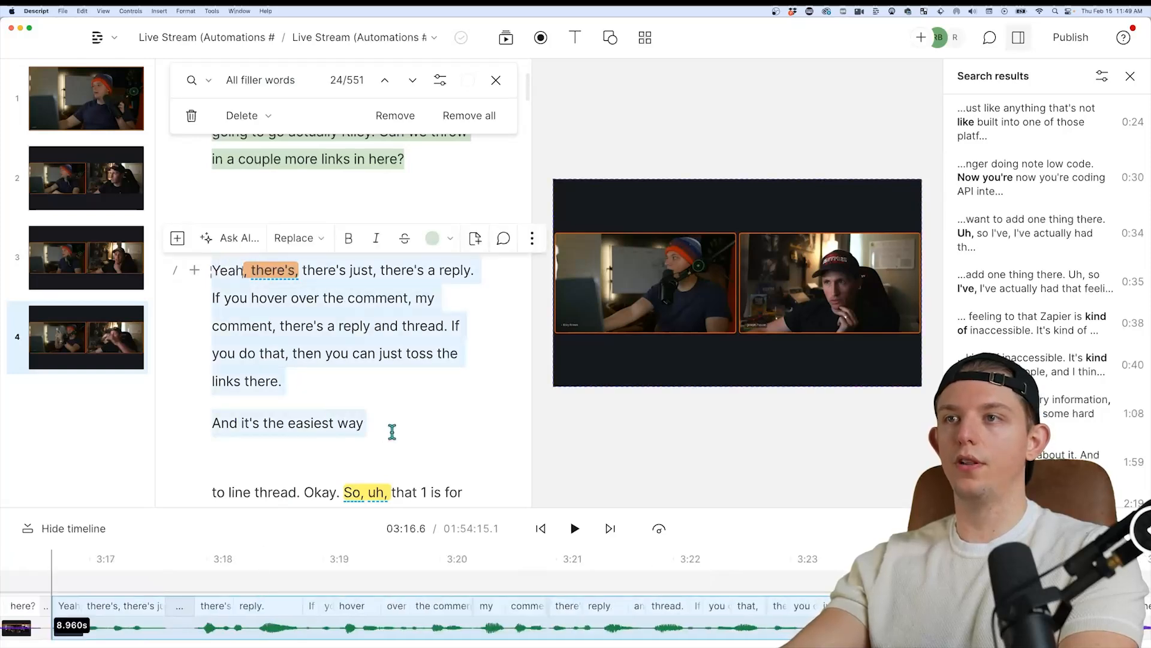
click(451, 240)
click(457, 386)
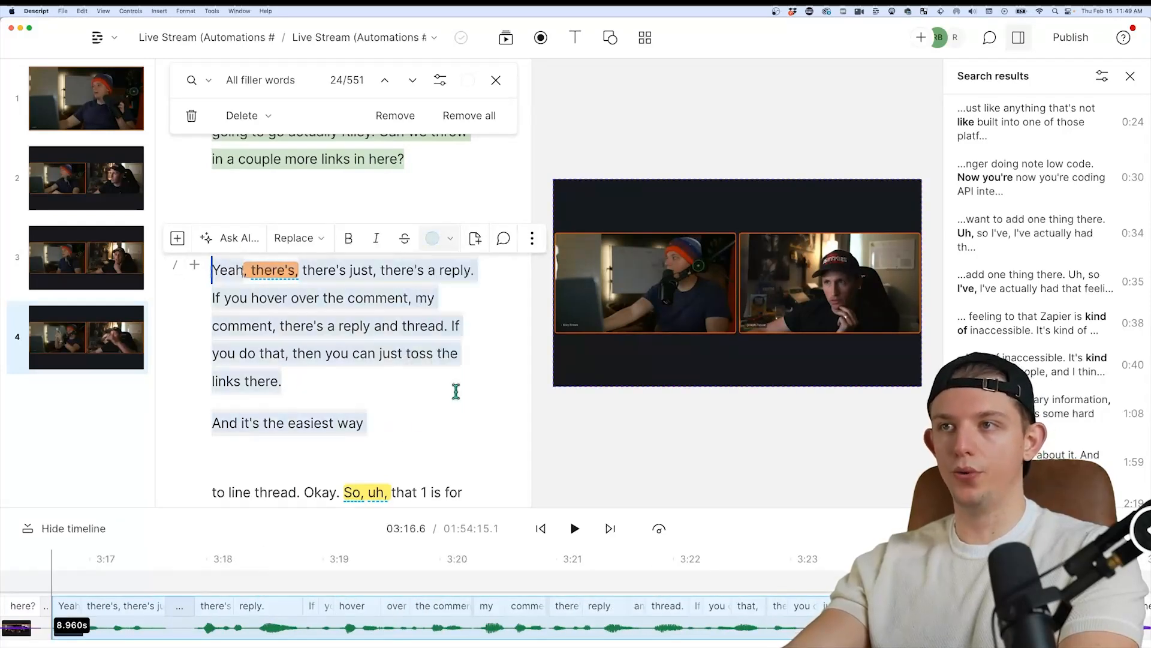
click(419, 422)
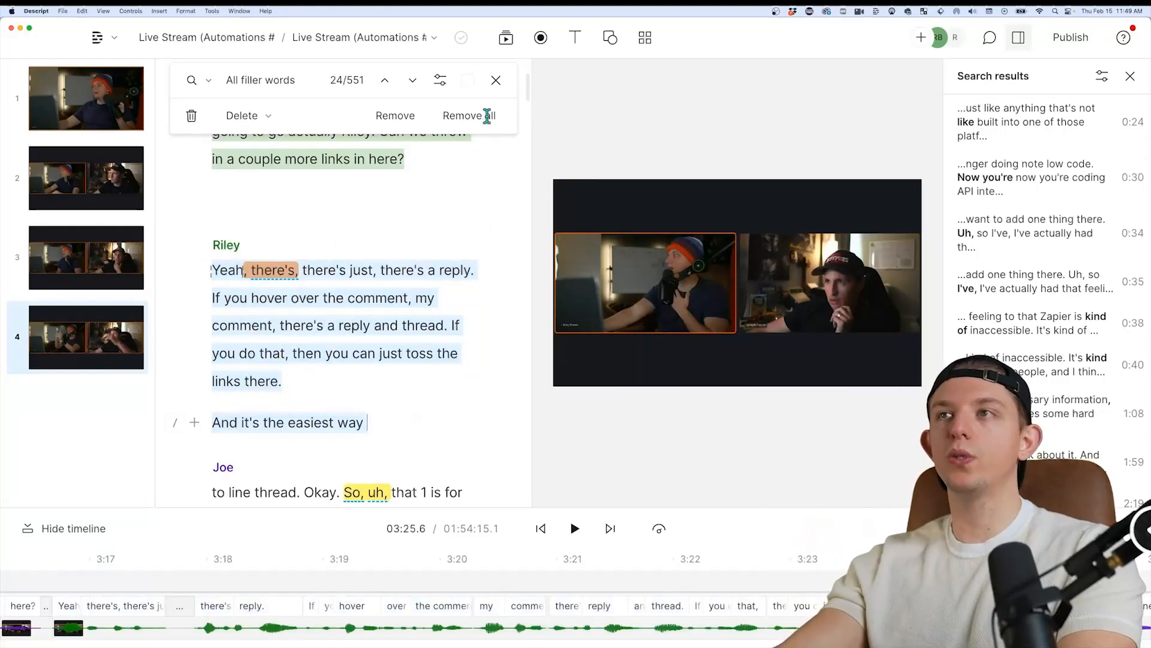
key(Escape)
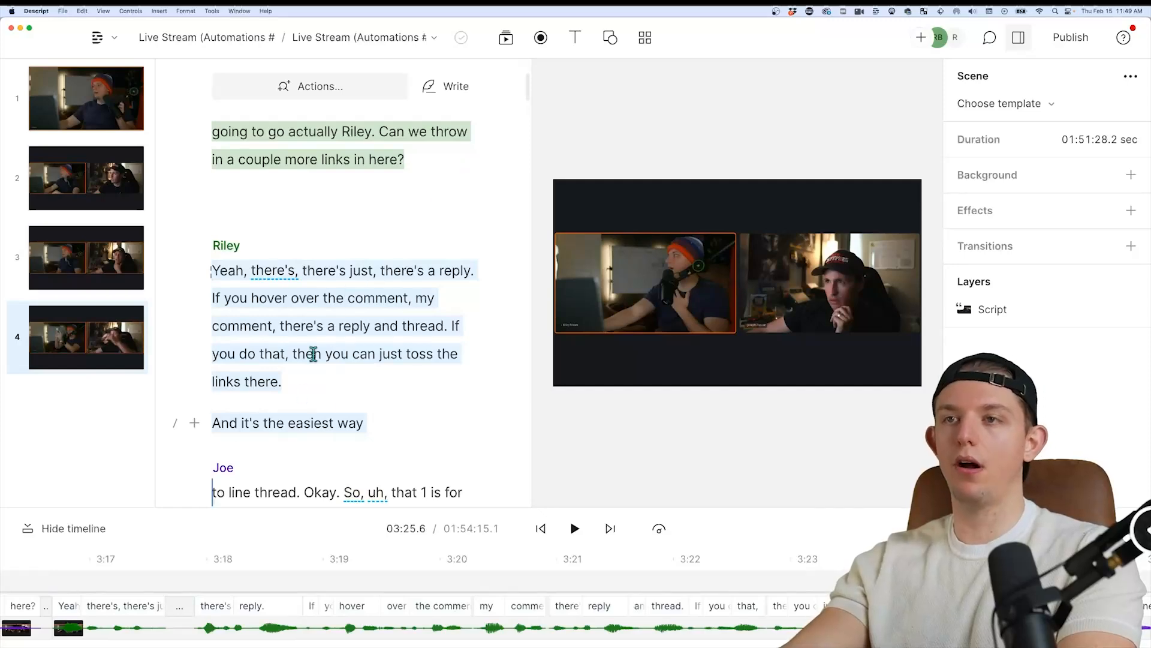
- Reselect the green passage from "I'm gonna build this" through "links in here?" and look at the project's list of compositions
scroll(258, 364, down, 5)
scroll(244, 345, down, 3)
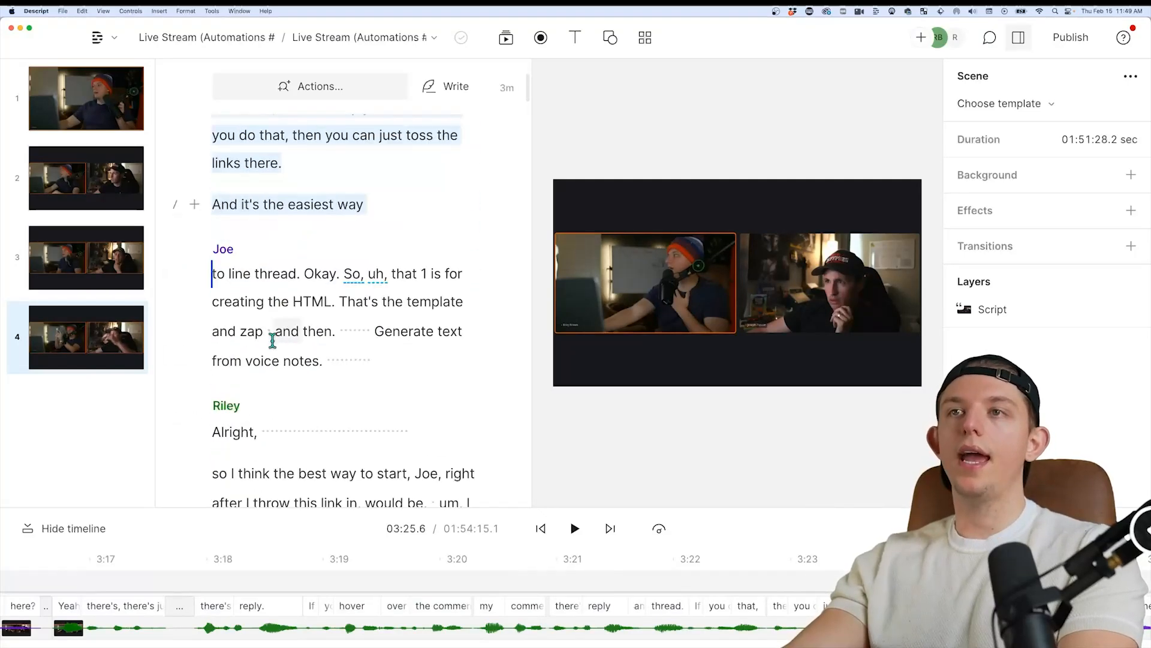
scroll(272, 342, up, 4)
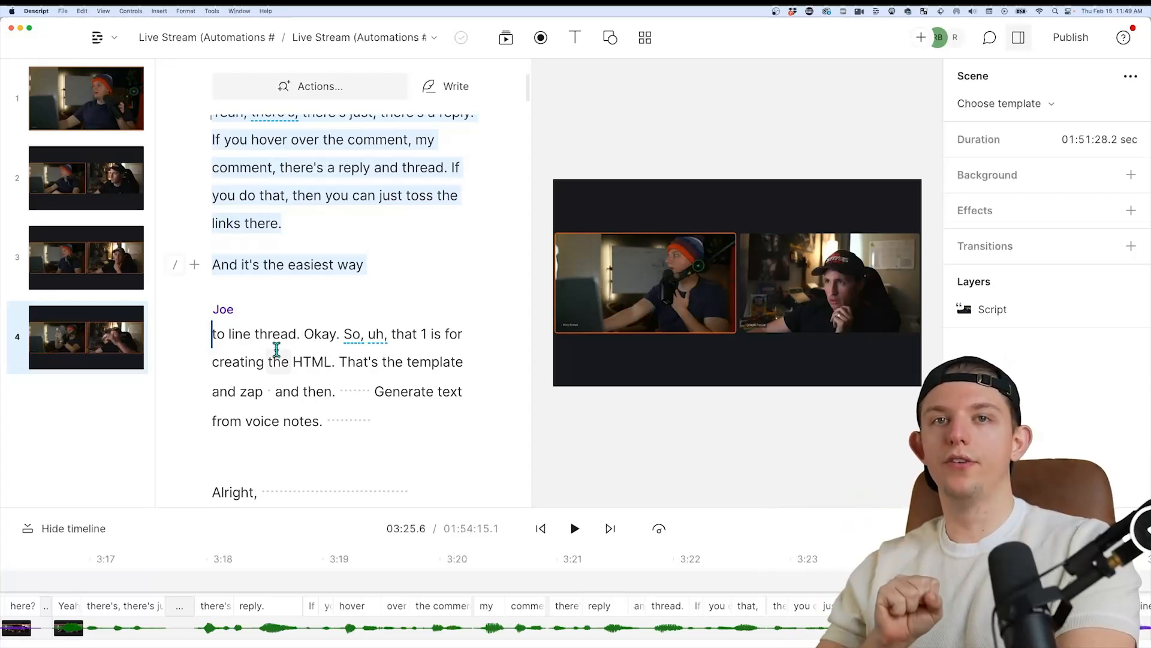
scroll(507, 344, up, 10)
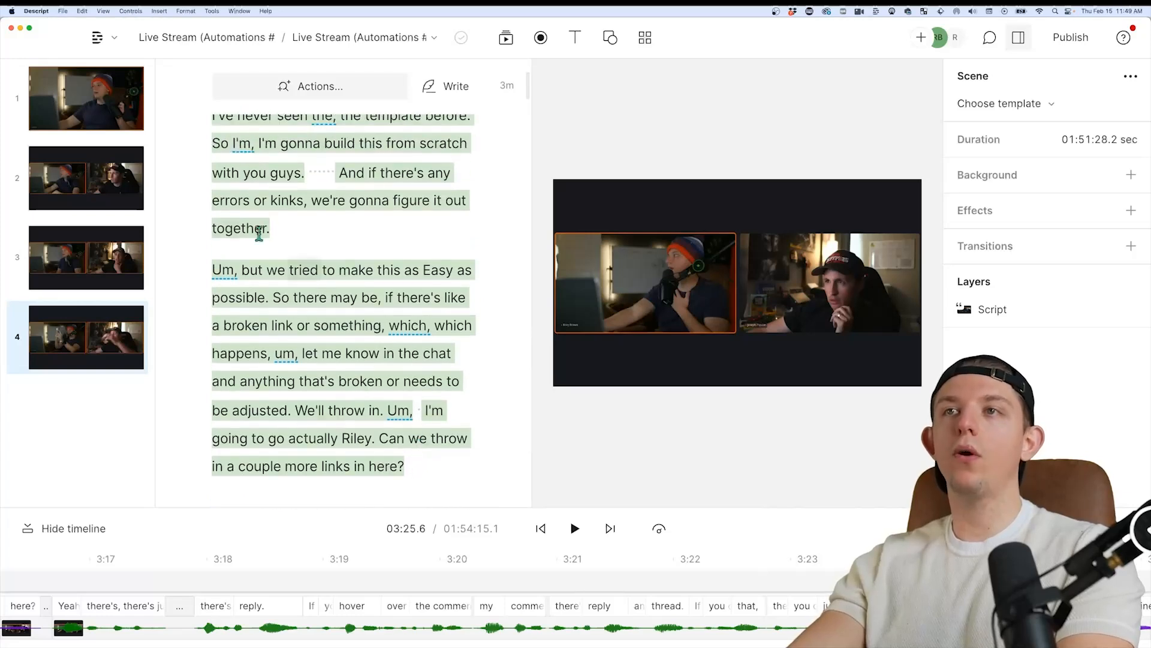
scroll(270, 258, up, 3)
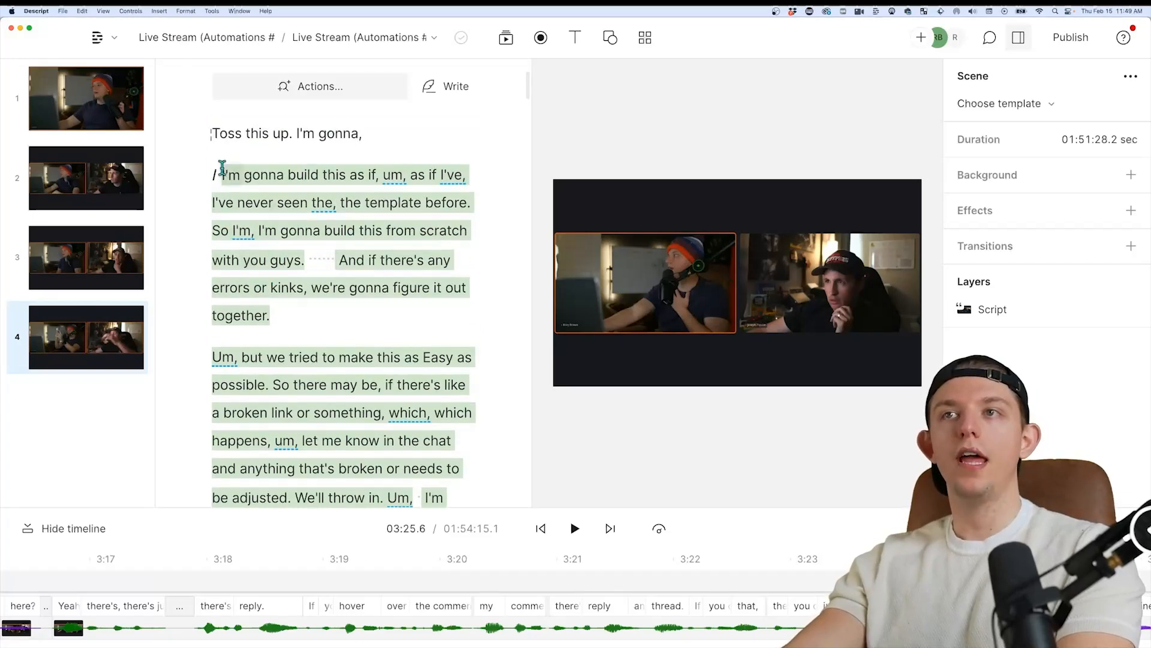
drag(222, 170, 414, 480)
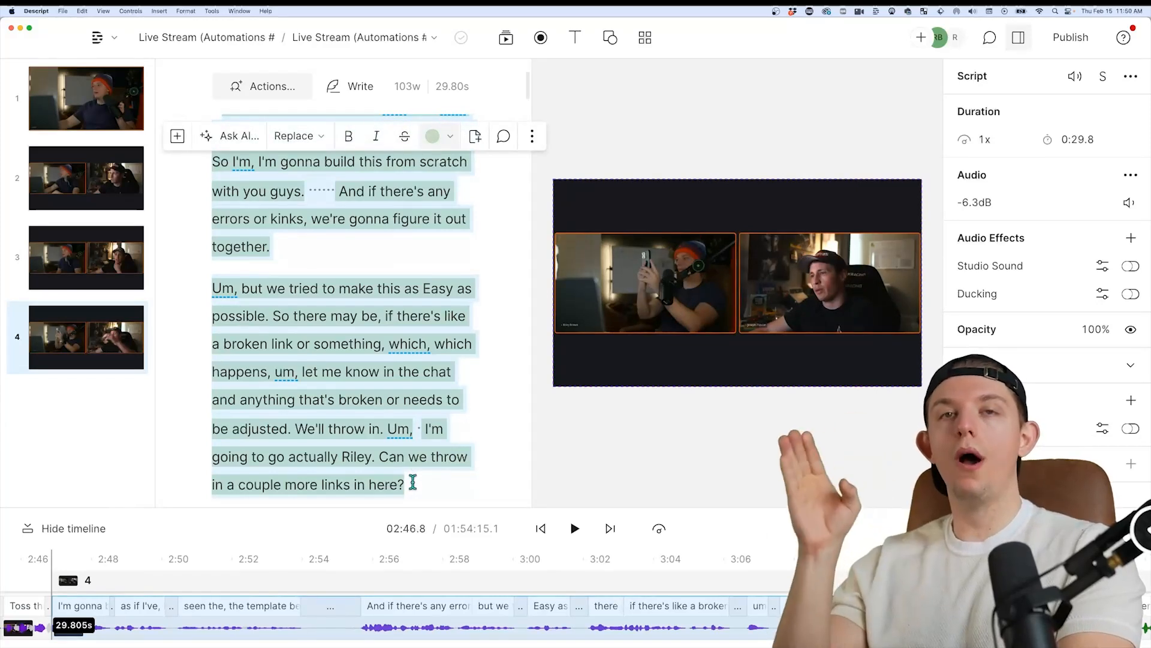
click(380, 36)
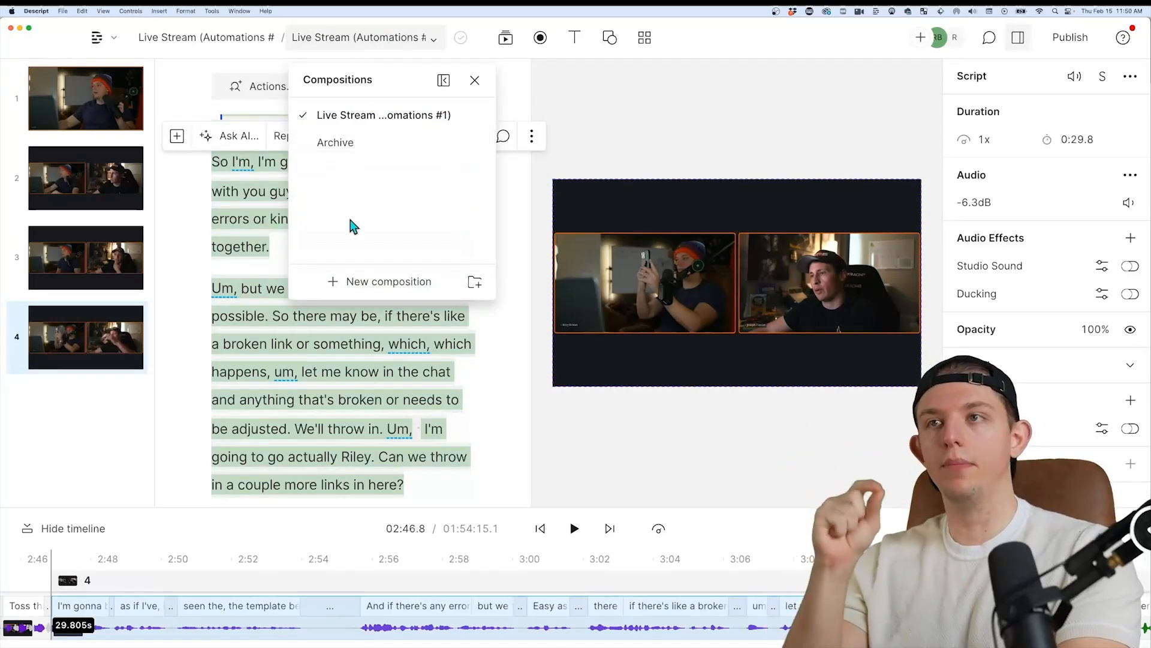
click(420, 483)
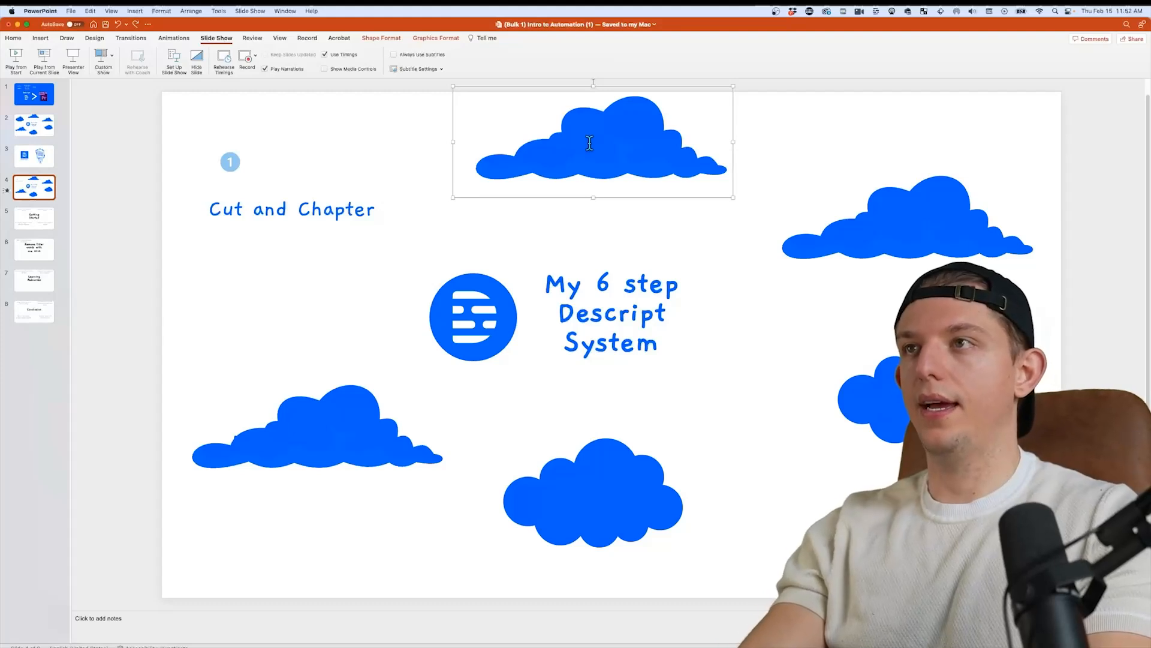
- Delete the cloud covering the "Gaps" text on the slide and switch to Descript
key(Delete)
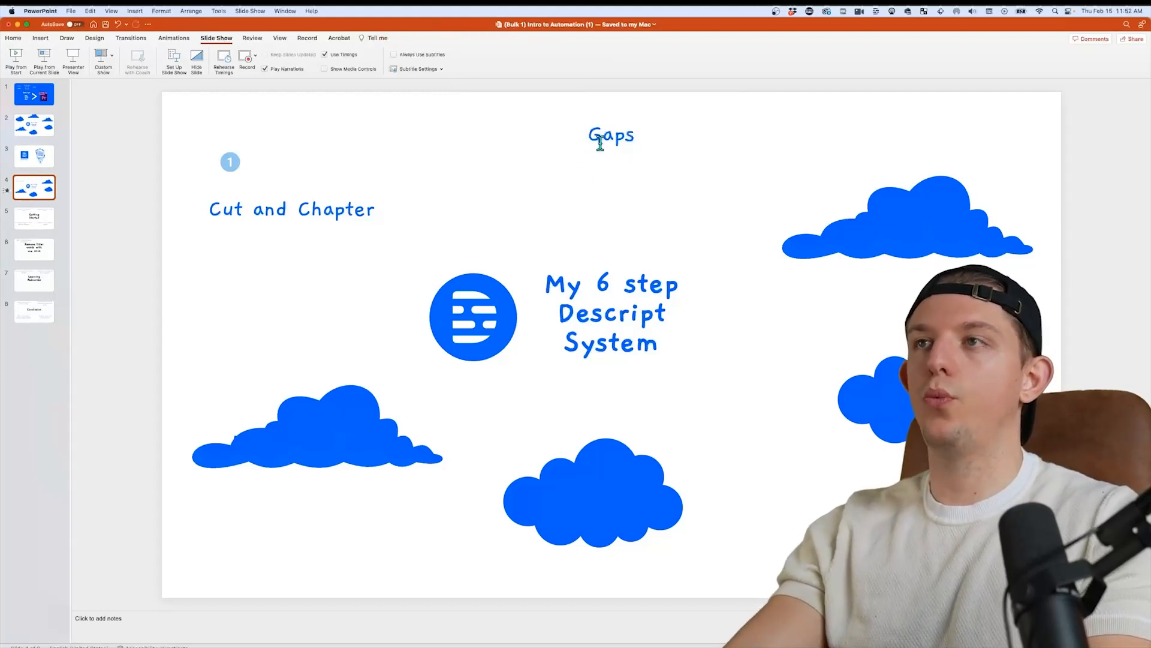
key(super+Tab)
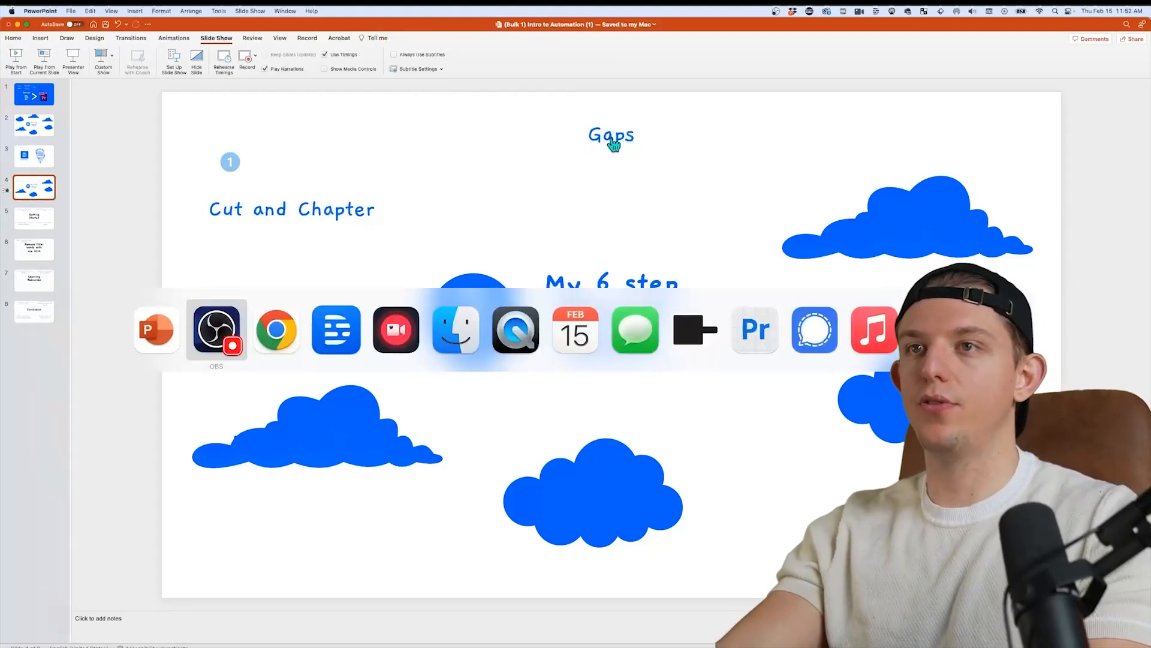
key(Tab)
key(Tab)
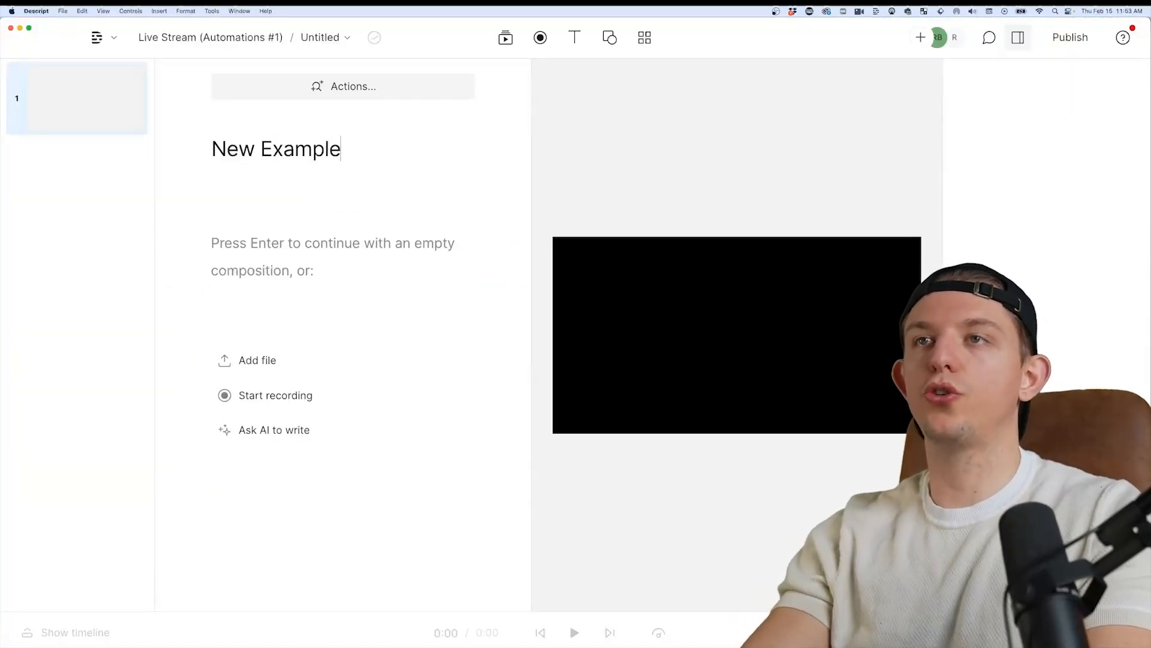
- Continue with an empty composition under the title "New Example" and paste the copied transcript section into it
key(Return)
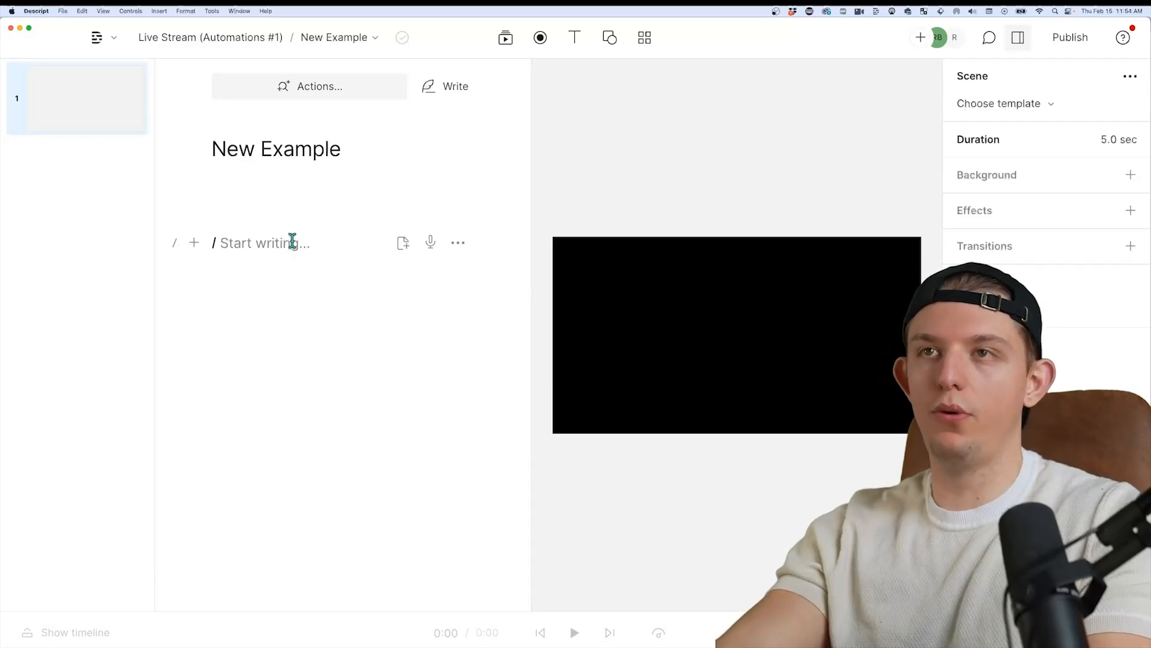
key(super+v)
scroll(292, 252, down, 10)
scroll(292, 263, up, 10)
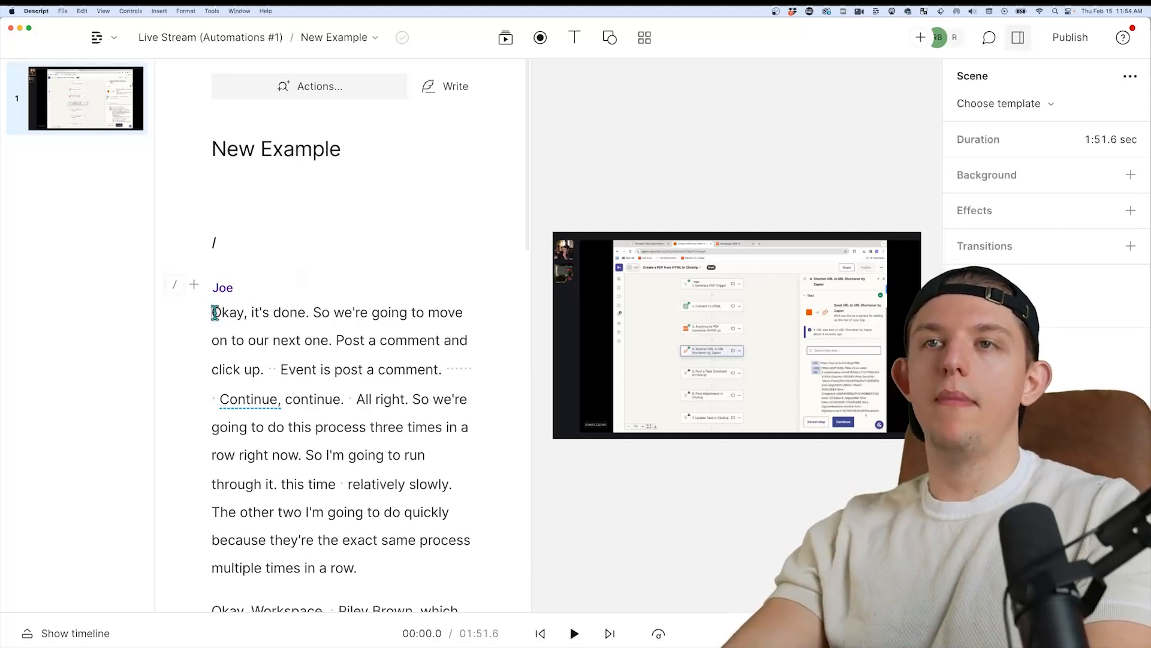
- Insert a scene break before "Okay. Workspace," and label it with the note "#section 2"
scroll(222, 389, down, 5)
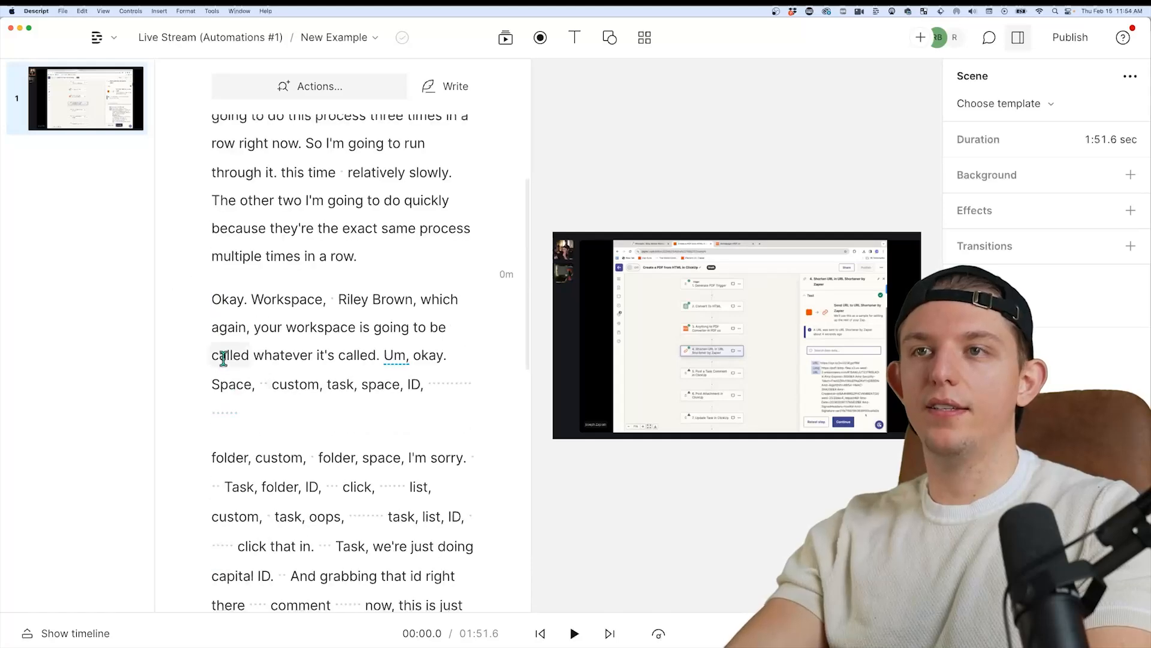
click(214, 298)
key(/)
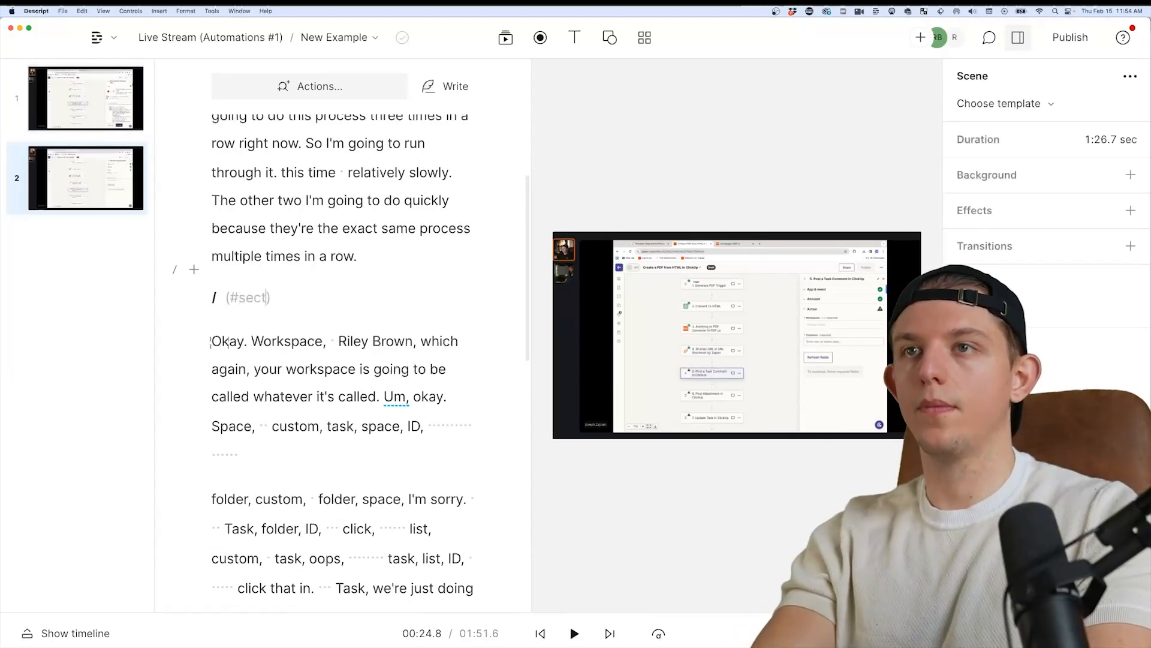
- Insert a hashtag note before "along with custom" marking the start of the second speaker's input
scroll(216, 360, down, 6)
click(219, 414)
text(#Riley's)
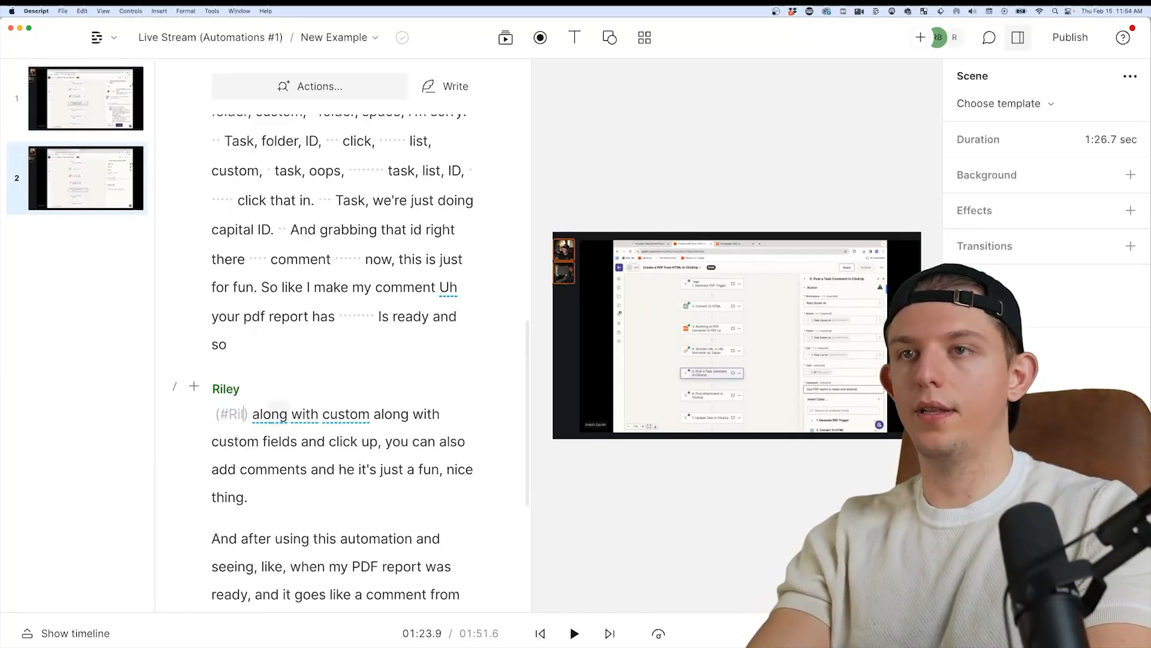
text( Imput)
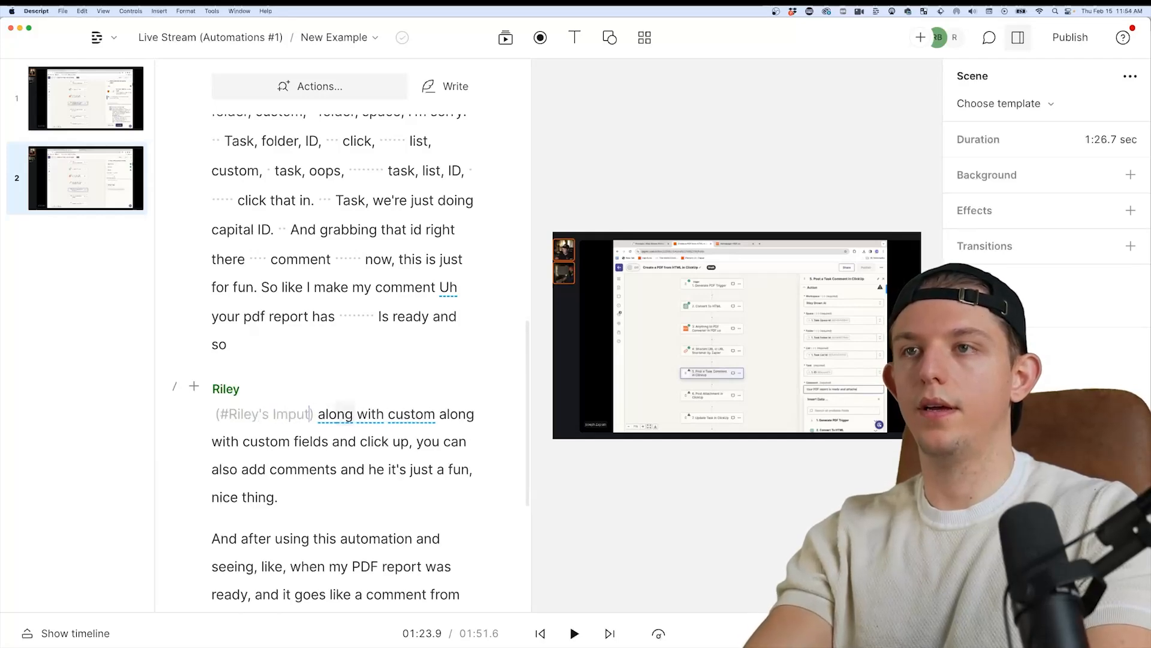
- Review the transcript from "Okay, it's done" onward, examining the long pauses such as the one before "Continue, continue."
scroll(385, 334, up, 15)
scroll(276, 360, down, 2)
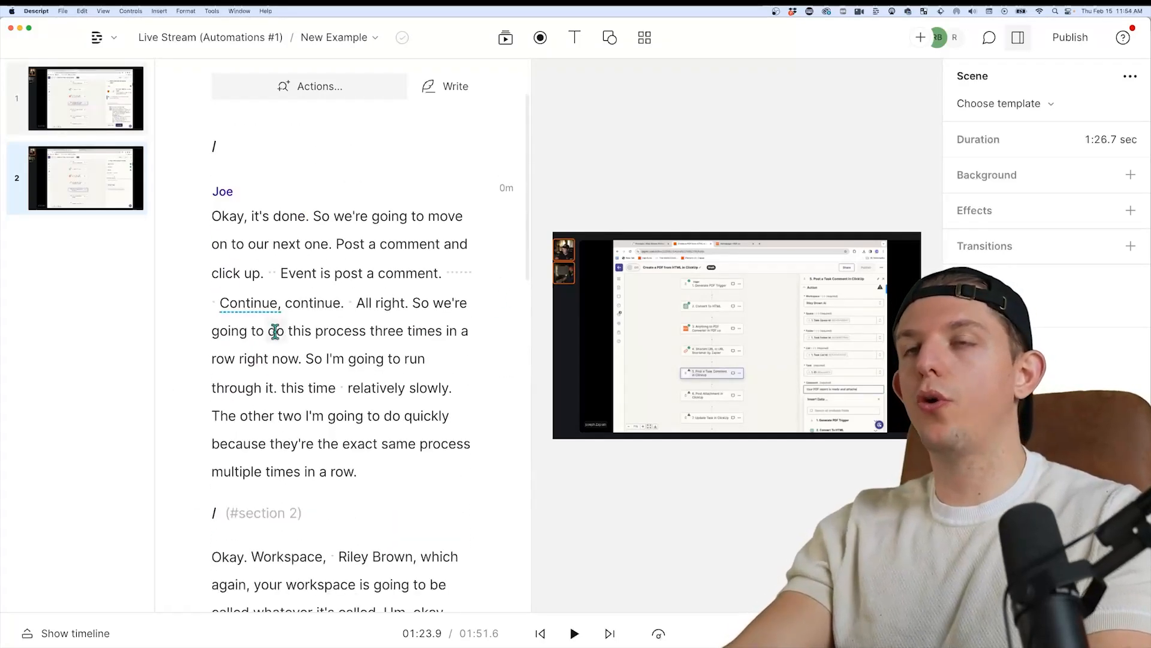
click(215, 216)
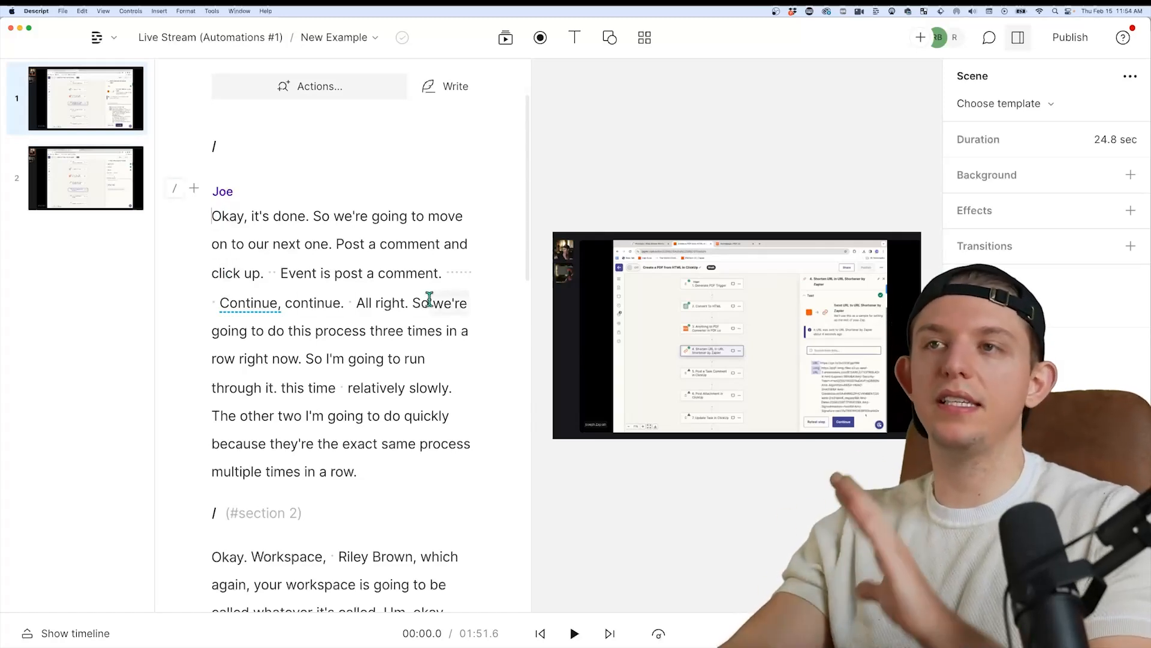
drag(354, 297, 442, 275)
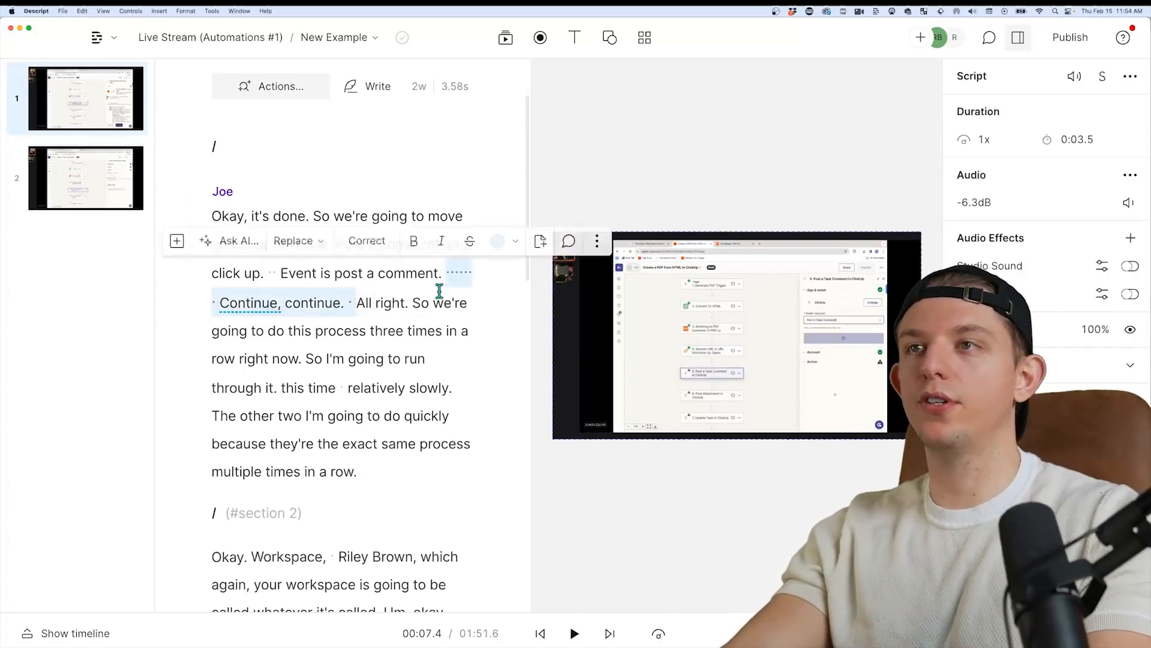
click(349, 317)
scroll(349, 317, down, 9)
scroll(304, 323, down, 6)
scroll(318, 339, up, 3)
scroll(326, 358, up, 10)
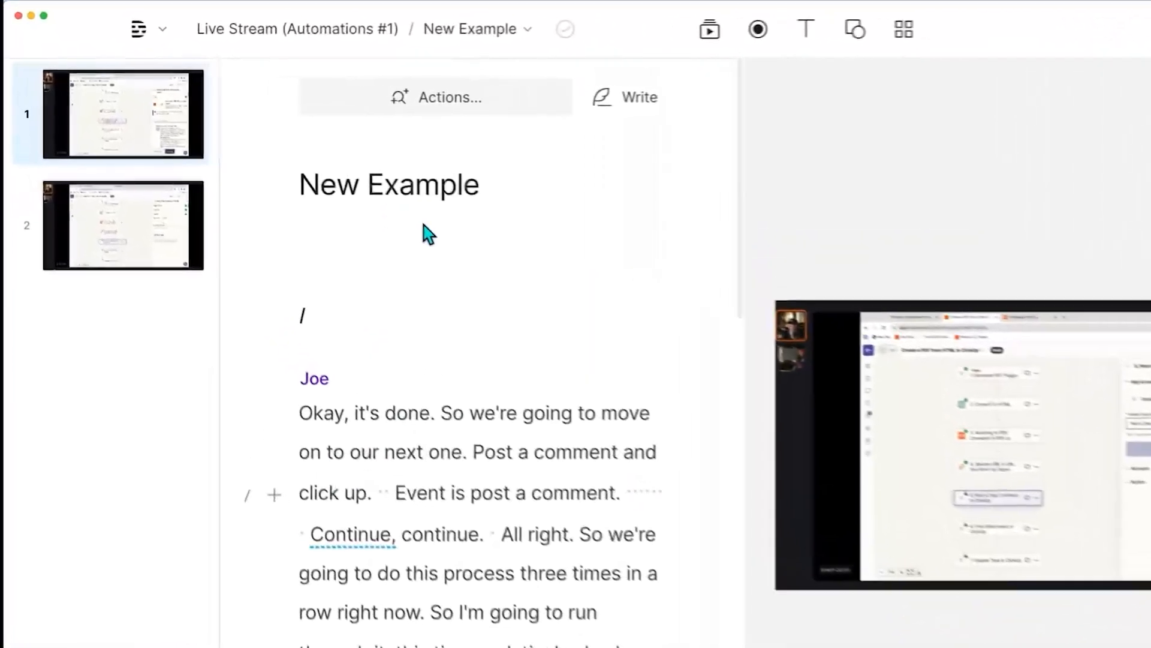
- Find the word gap command by searching the script actions for "gaps" and open Shorten word gaps
click(423, 99)
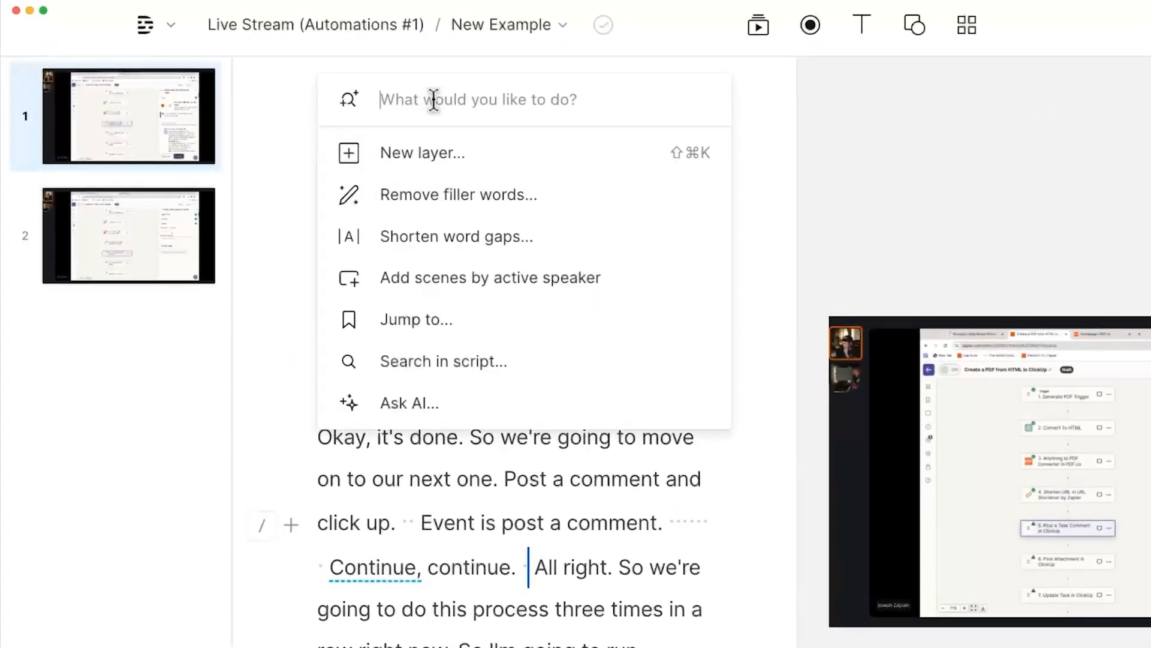
text(gazpi)
key(BackSpace)
key(BackSpace)
key(BackSpace)
text(ps)
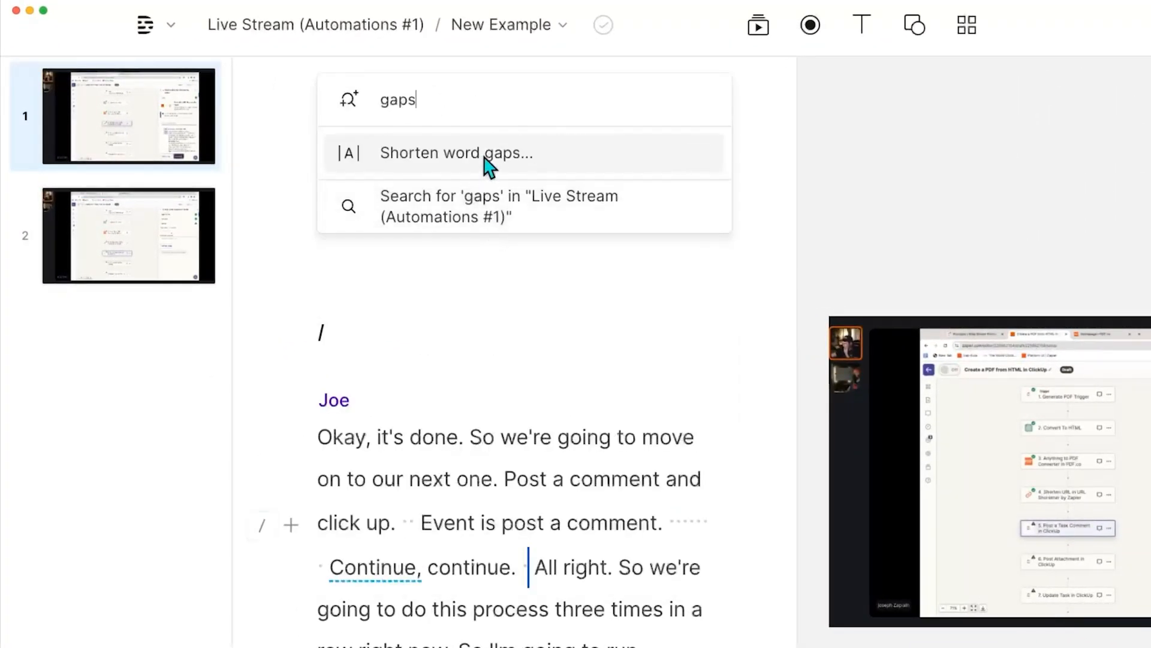
click(423, 154)
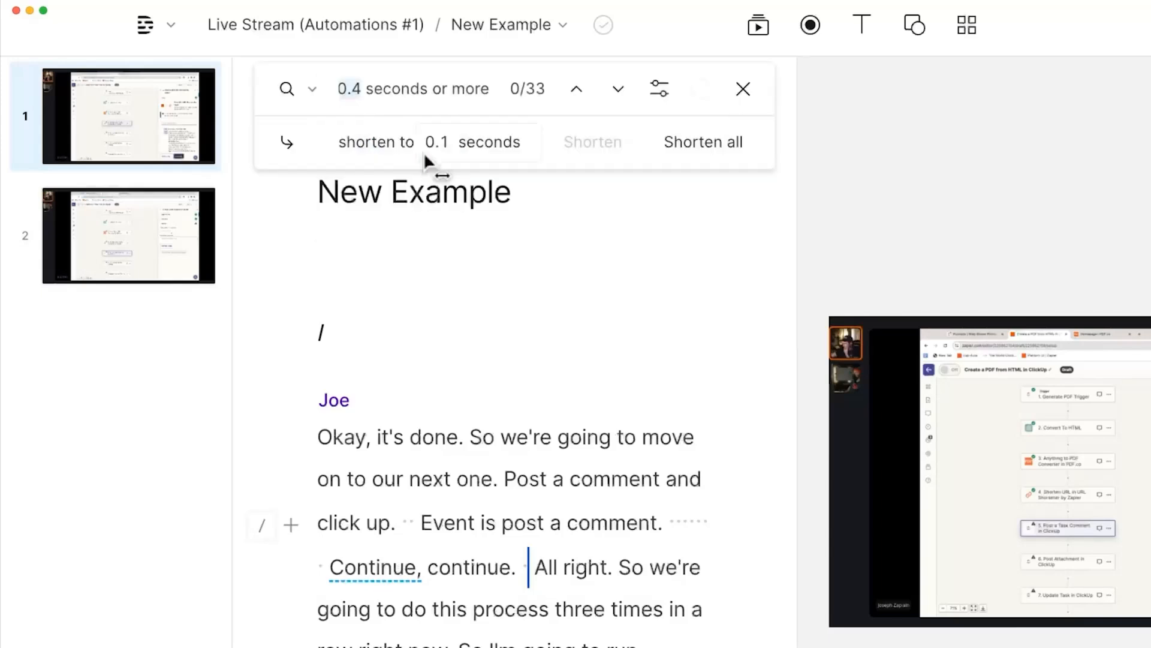
- Set word gaps of 0.4 seconds or more to shorten to 0.05 seconds
click(358, 96)
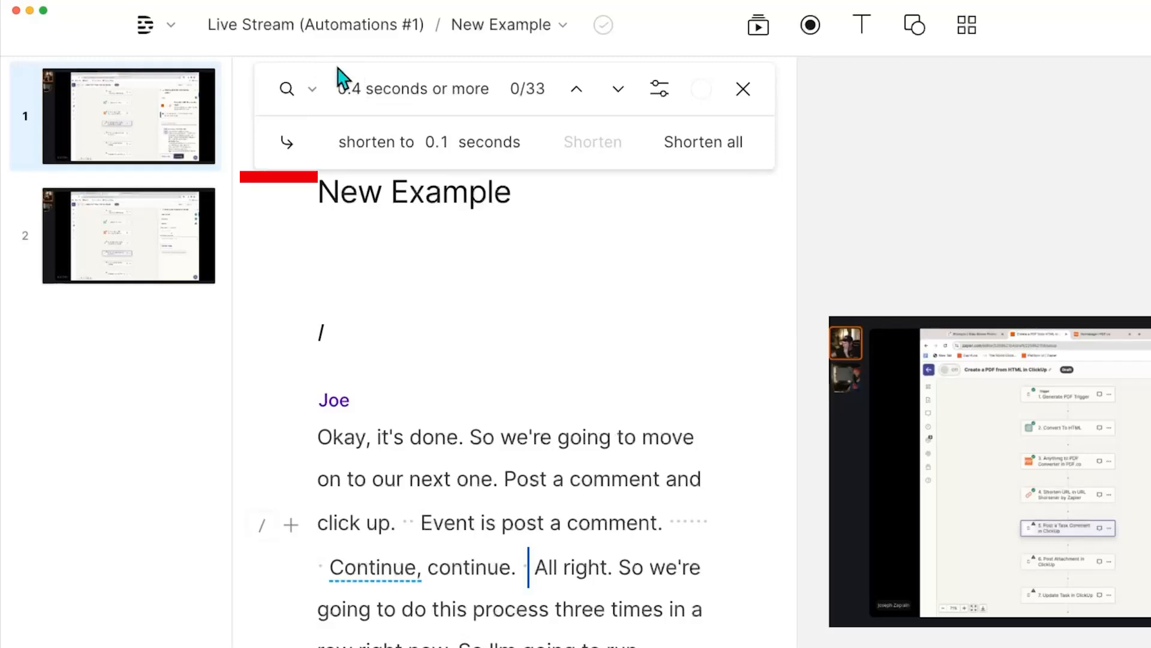
click(448, 142)
key(BackSpace)
text(05)
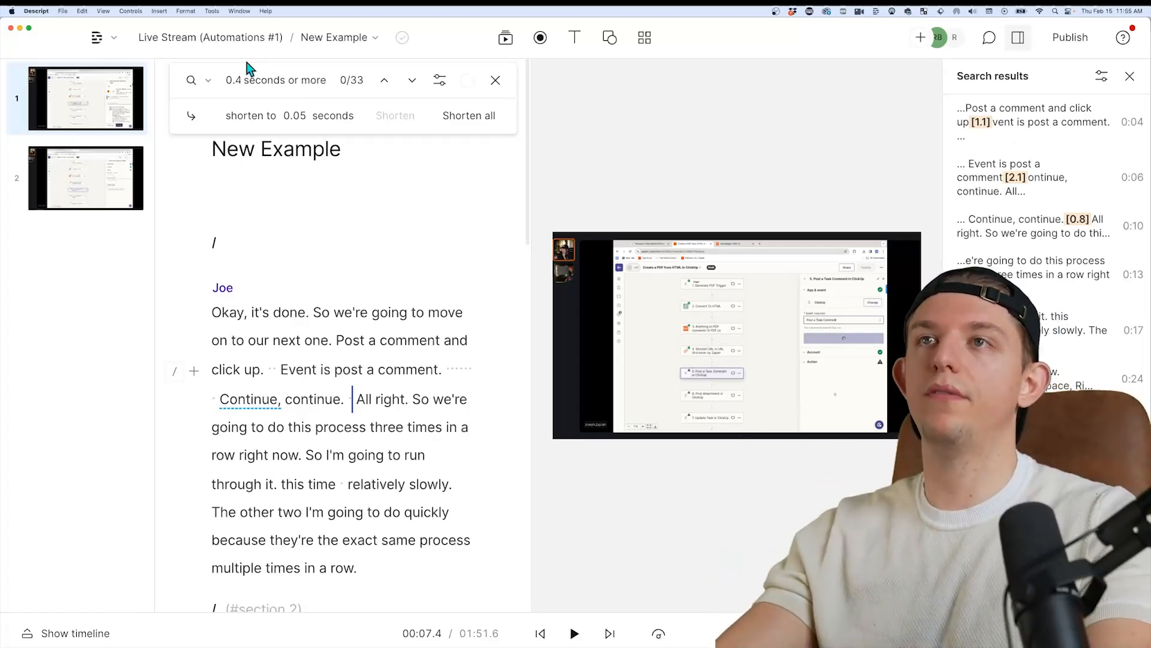
- Try shortening all matching word gaps at once, playing the result from "Okay, it's done", and undo it
click(466, 120)
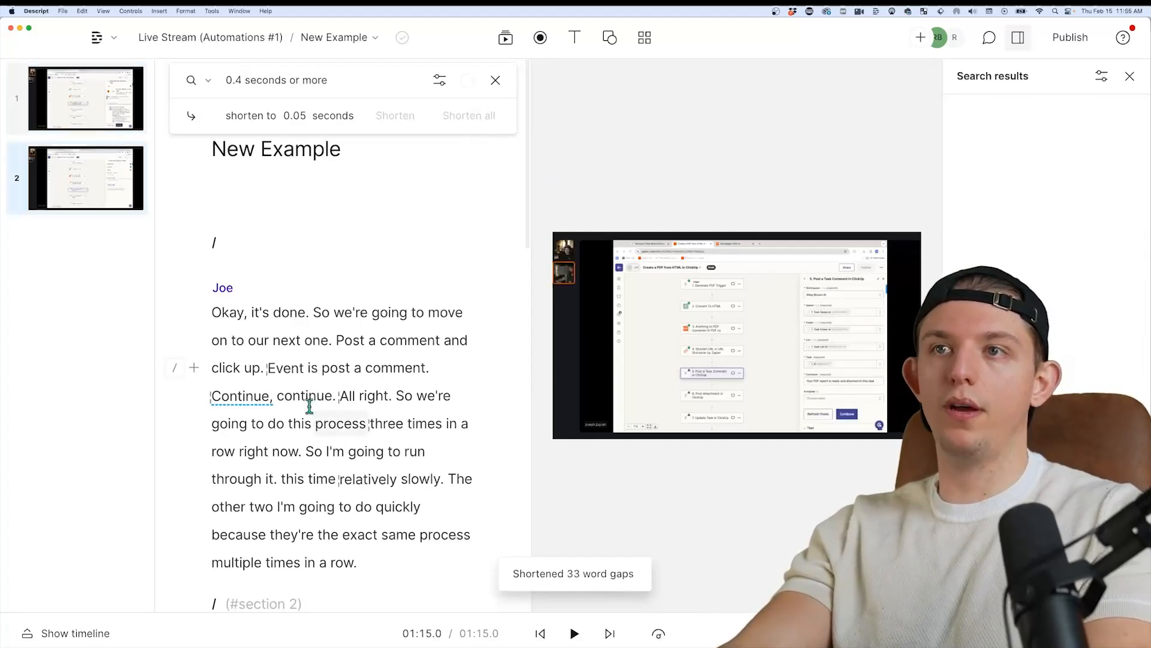
click(228, 313)
key(space)
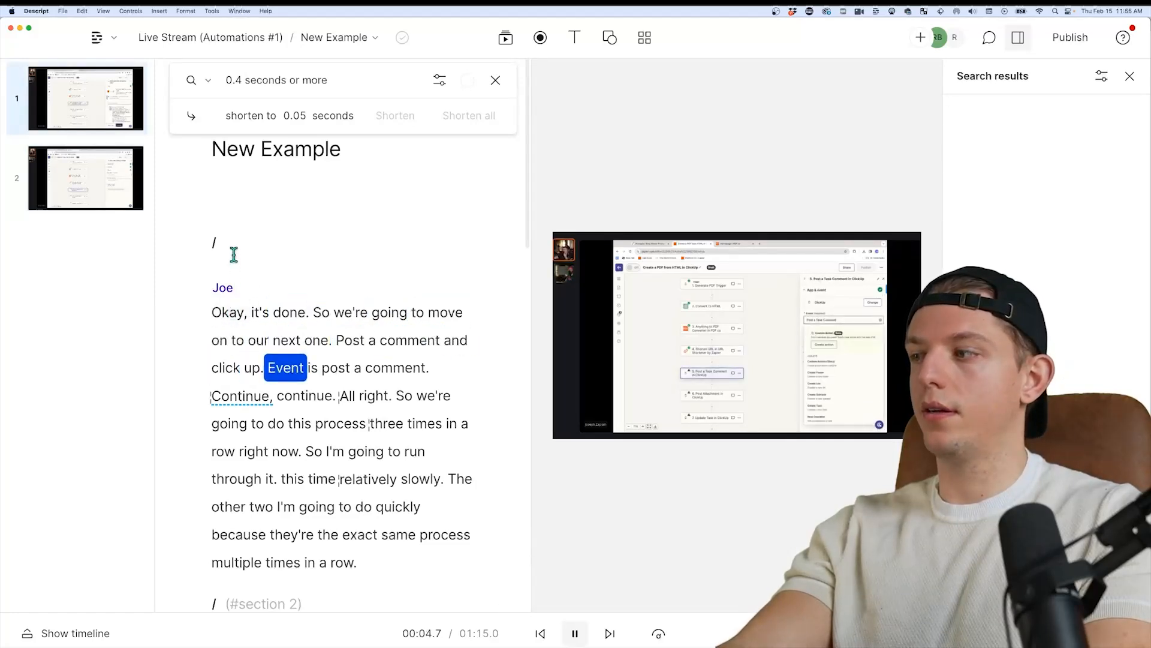
key(space)
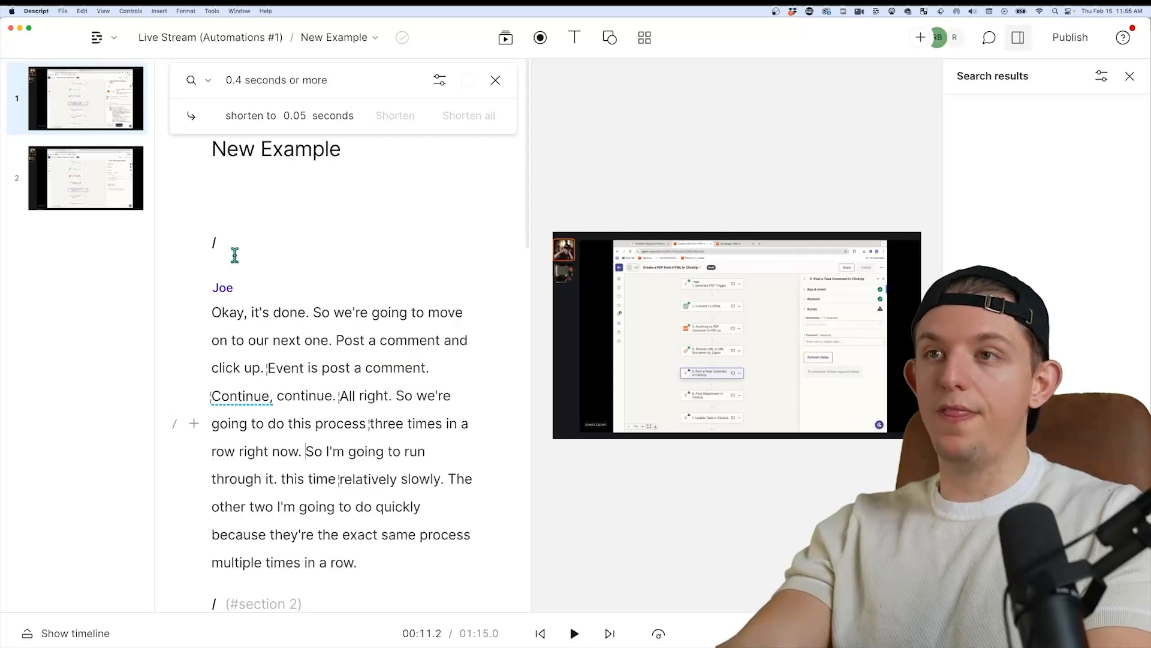
key(super+z)
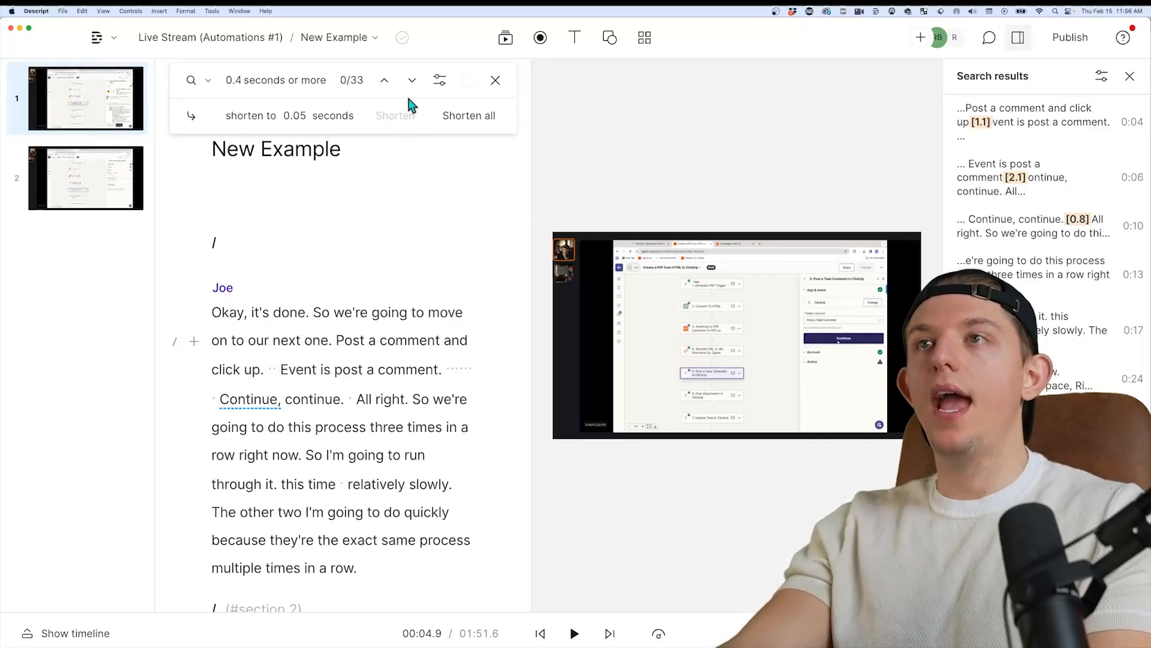
- Reveal the timeline and individually shorten the gaps before "Event" and "Continue" to 0.05 seconds
drag(474, 611, 467, 441)
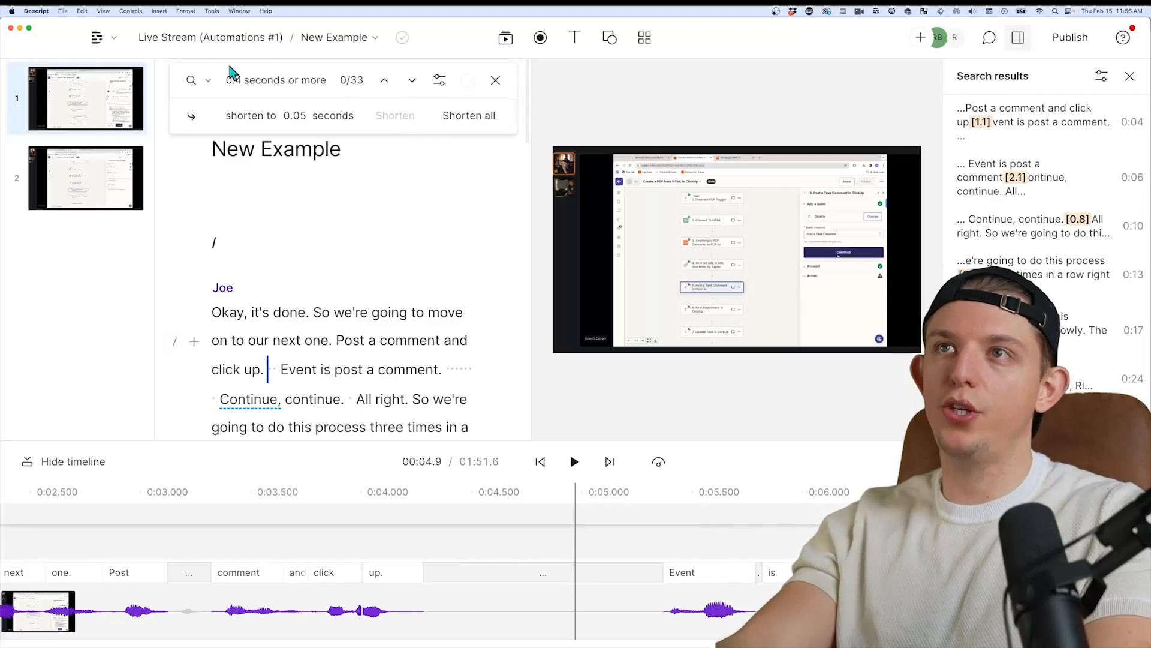
click(412, 84)
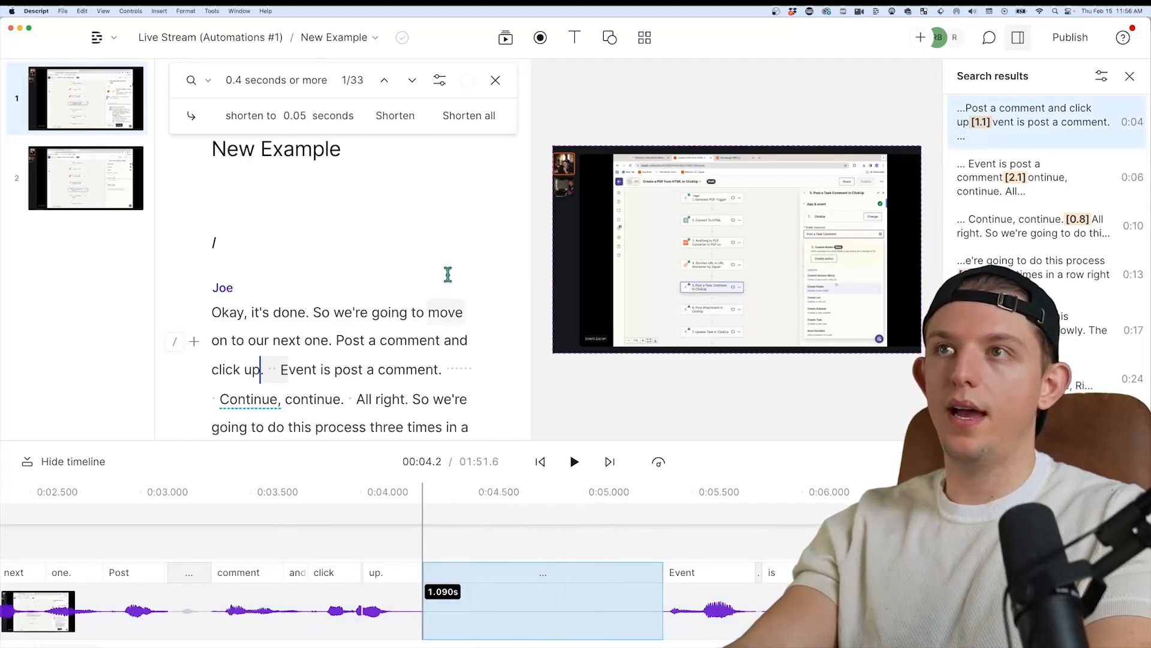
click(395, 116)
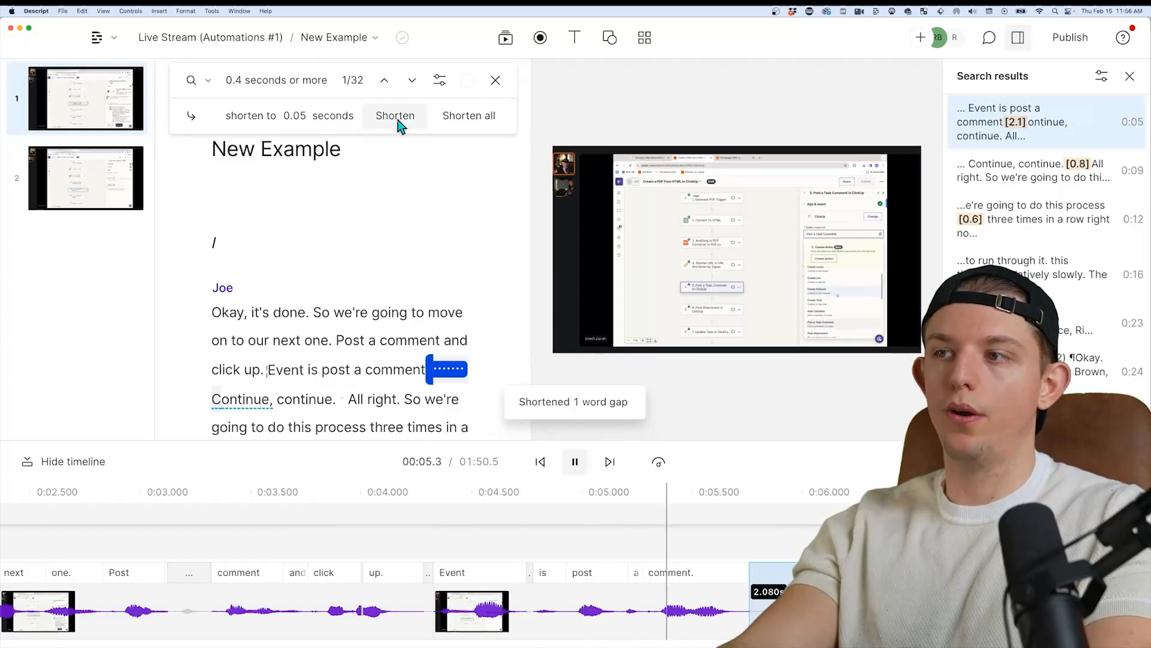
click(551, 538)
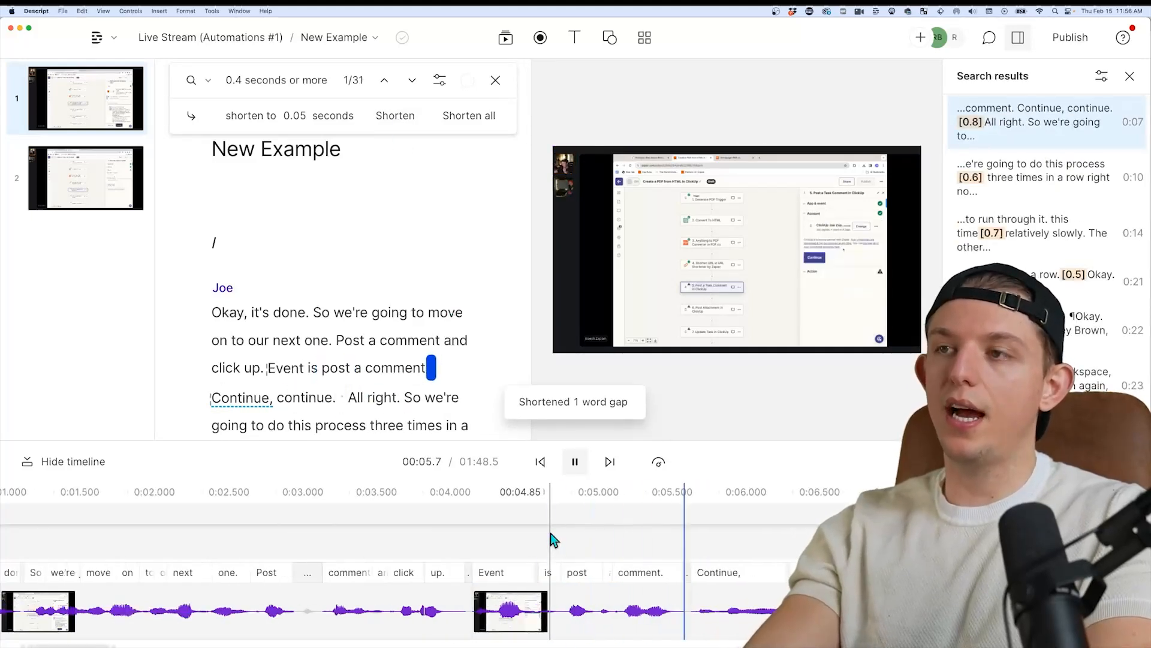
- Step through the found gaps and shorten those before "All right" and "three times" to 0.05 seconds
click(413, 82)
click(383, 80)
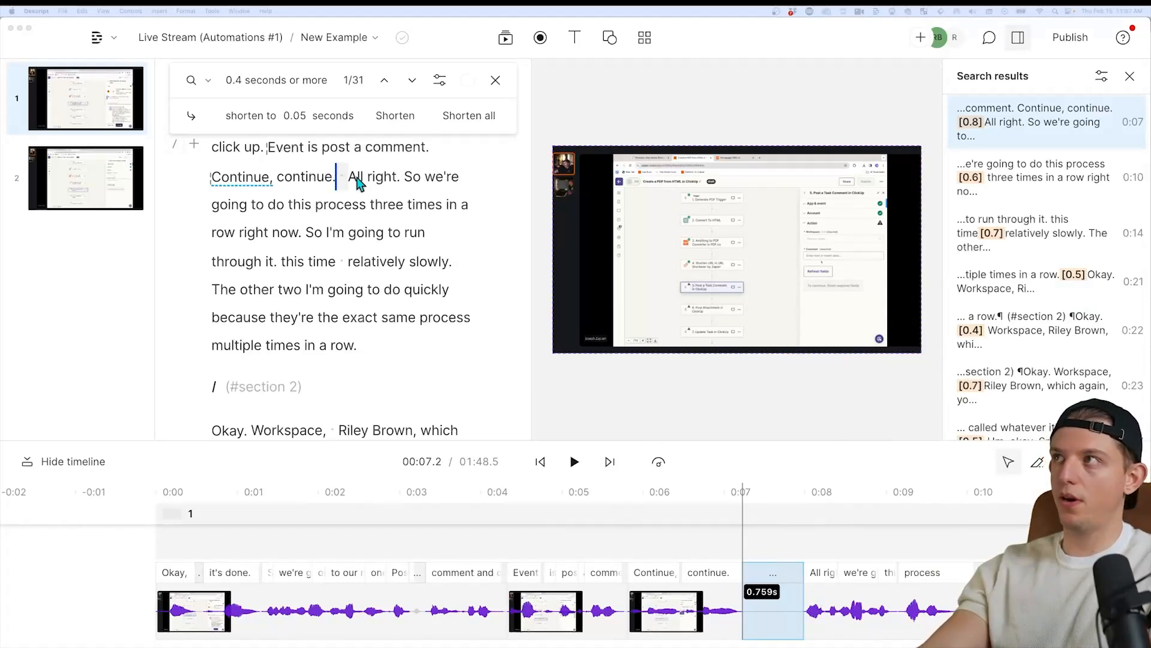
click(414, 83)
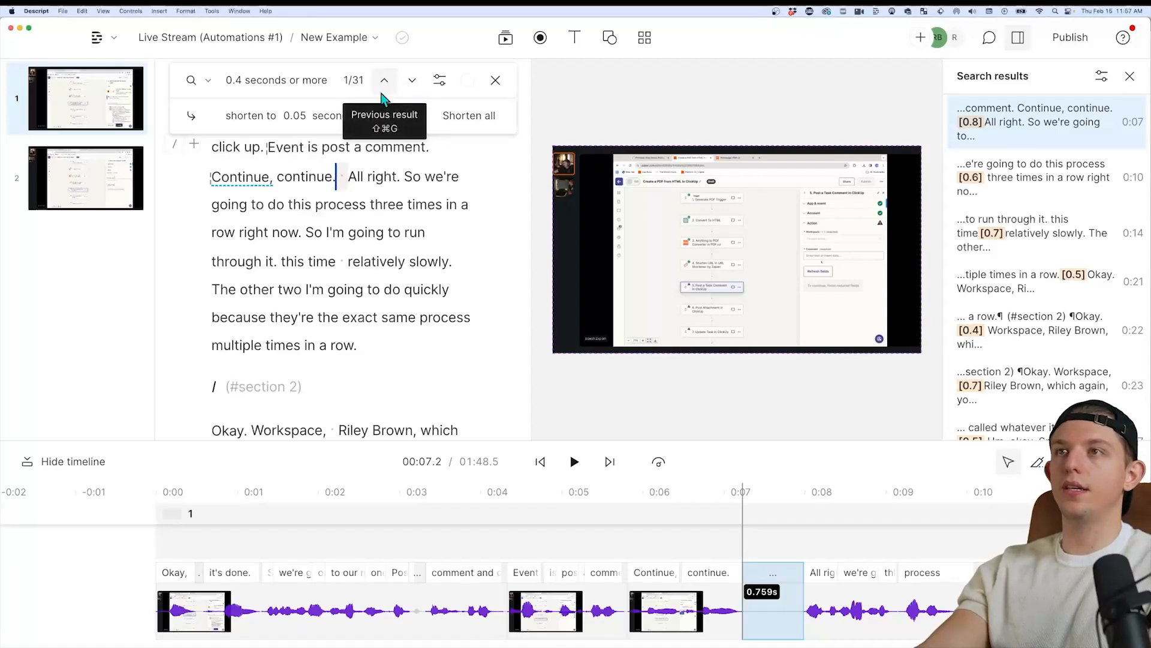
click(408, 84)
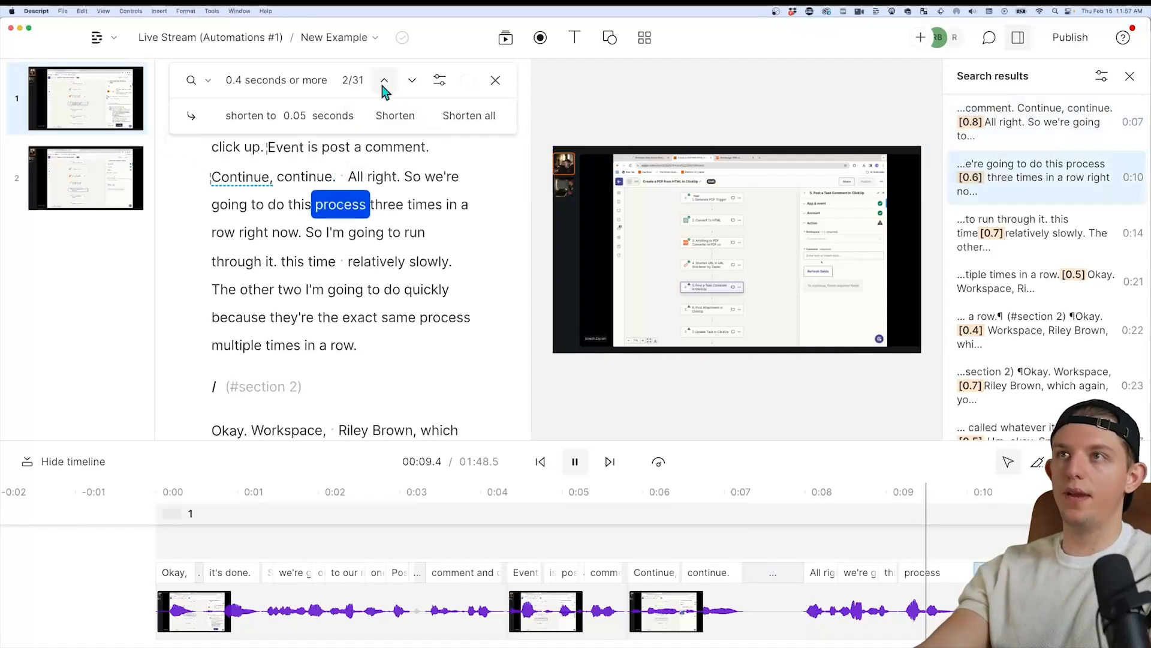
click(385, 86)
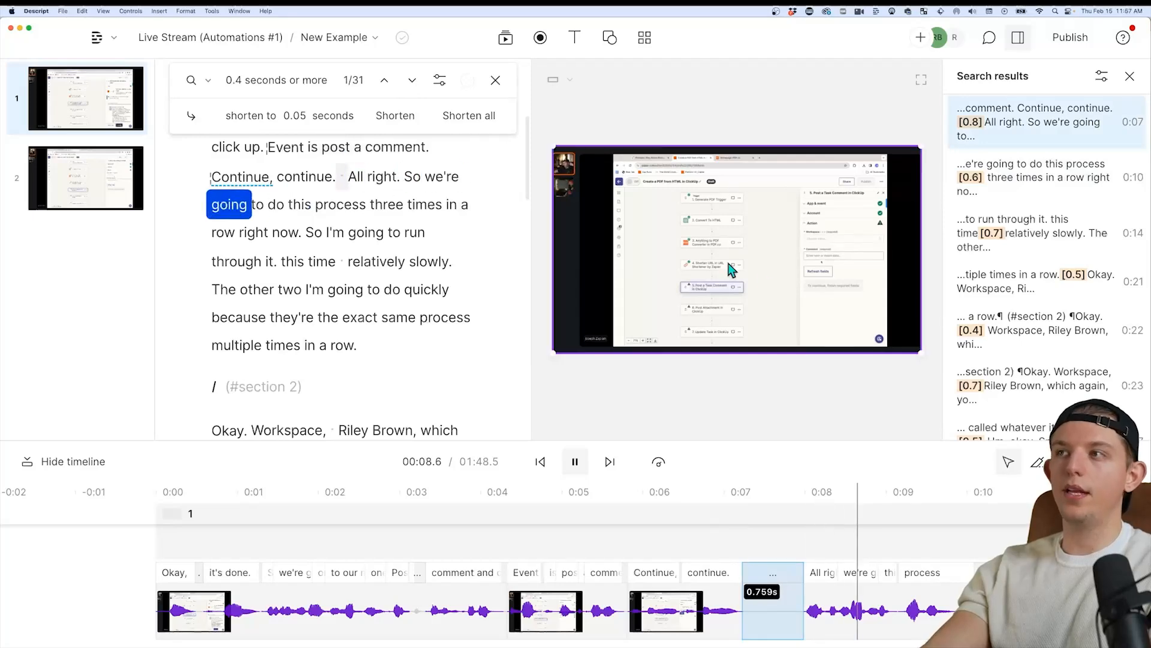
click(394, 117)
click(395, 117)
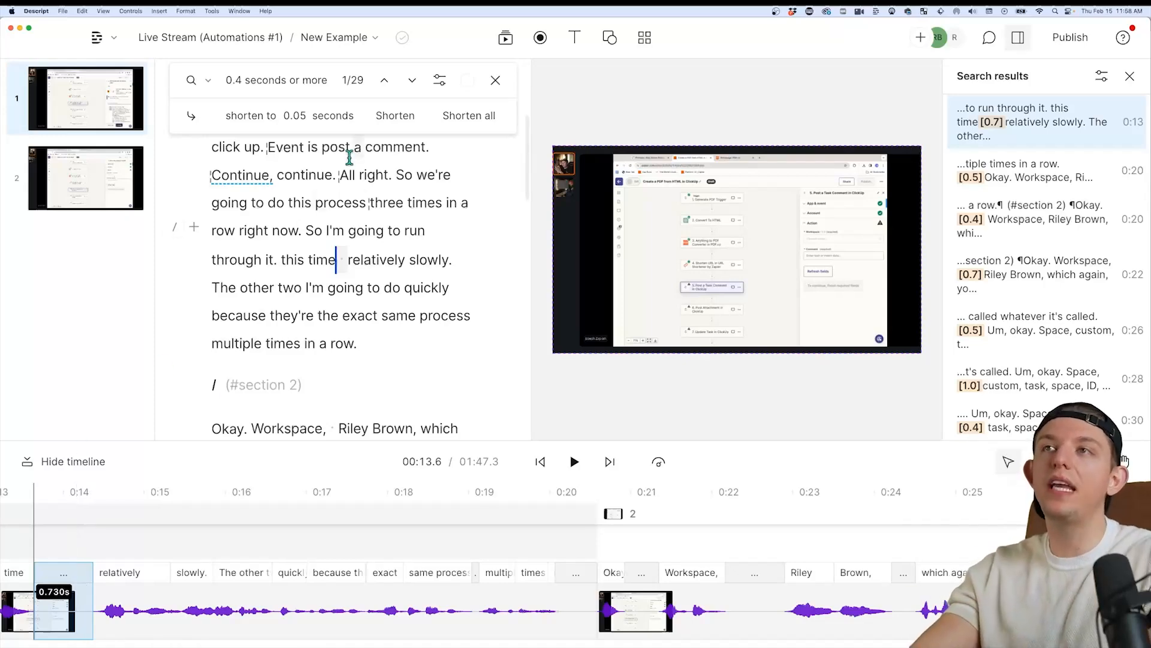
- Skip the gap before "relatively" and shorten the following ones through "custom, task" in section 2 to 0.05 seconds
click(414, 83)
click(400, 123)
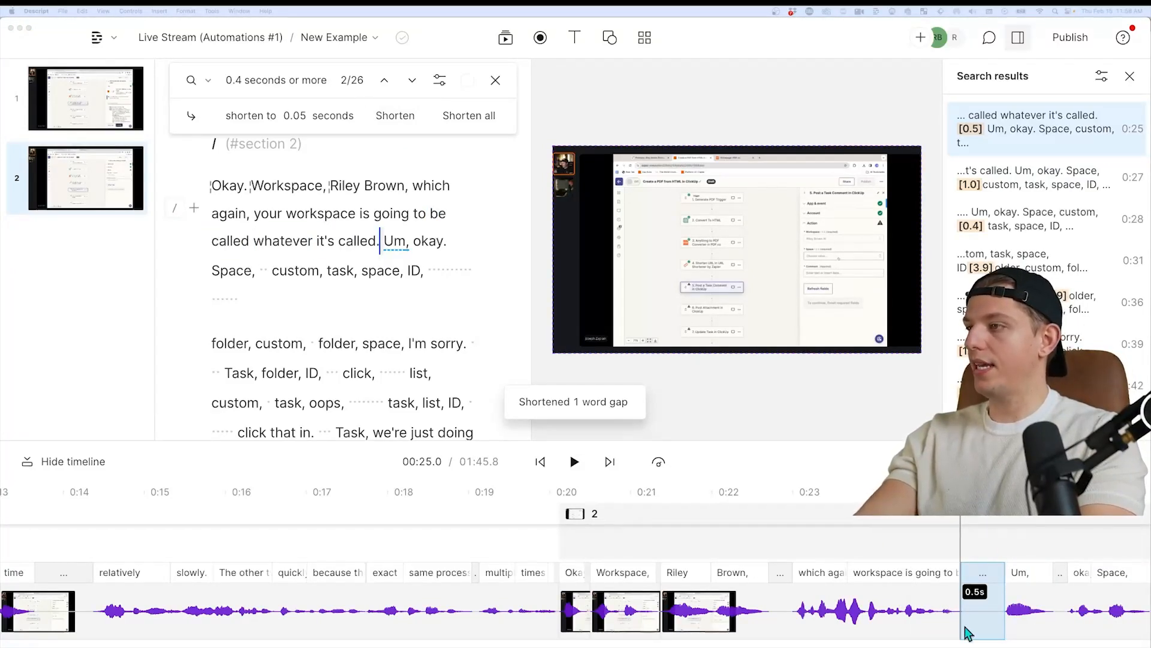
click(395, 116)
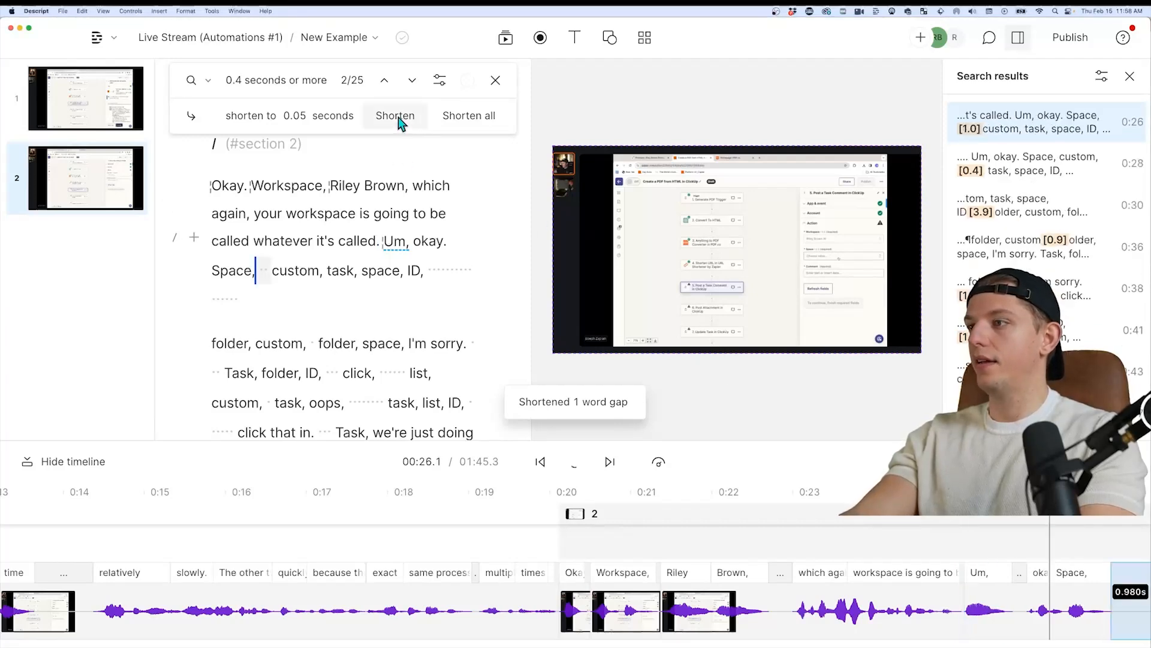
click(395, 115)
click(395, 116)
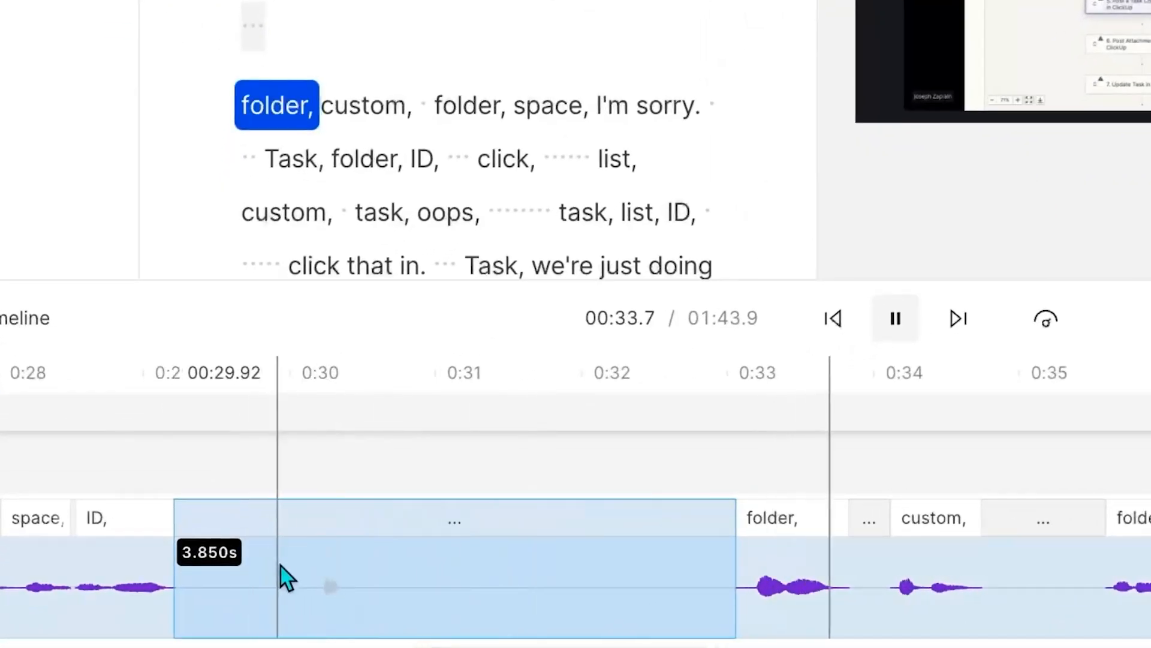
- Shorten the gaps from "space, ID," through the one between "list, custom," and "task" to 0.05 seconds
key(space)
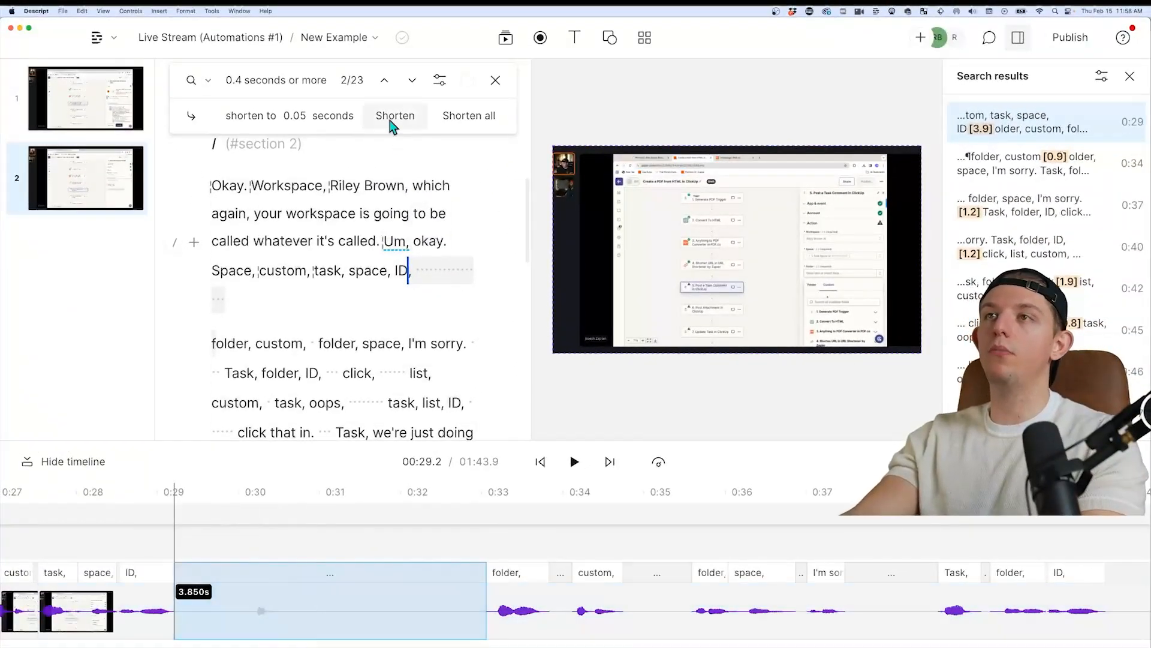
click(391, 120)
click(391, 123)
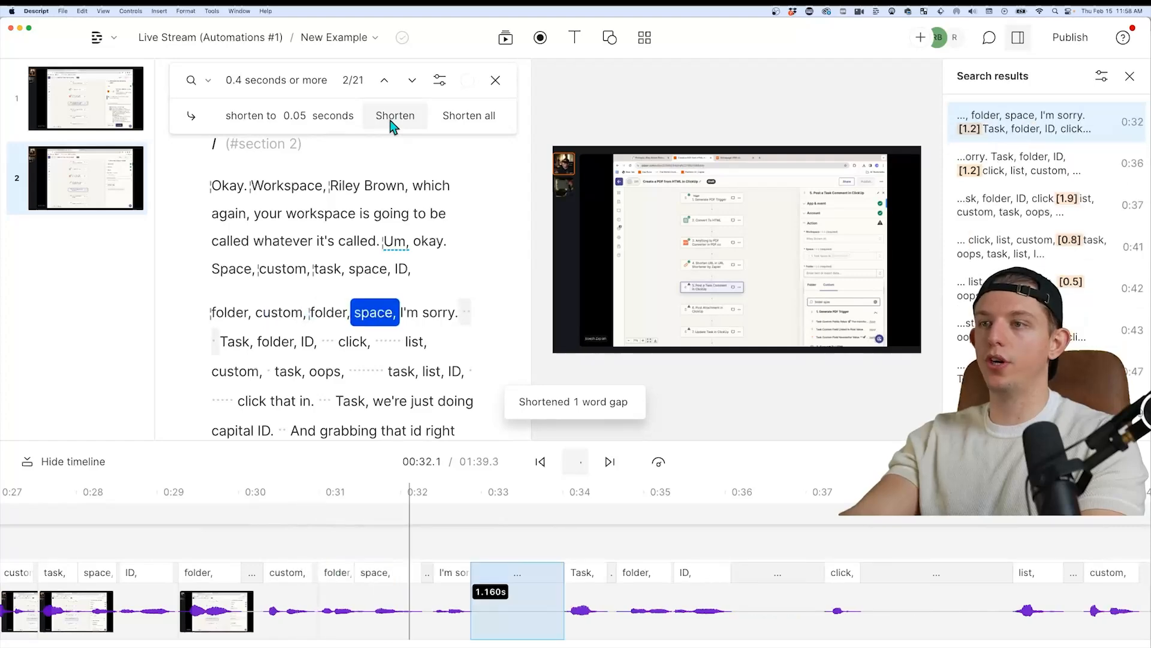
click(391, 123)
click(391, 123)
click(391, 123)
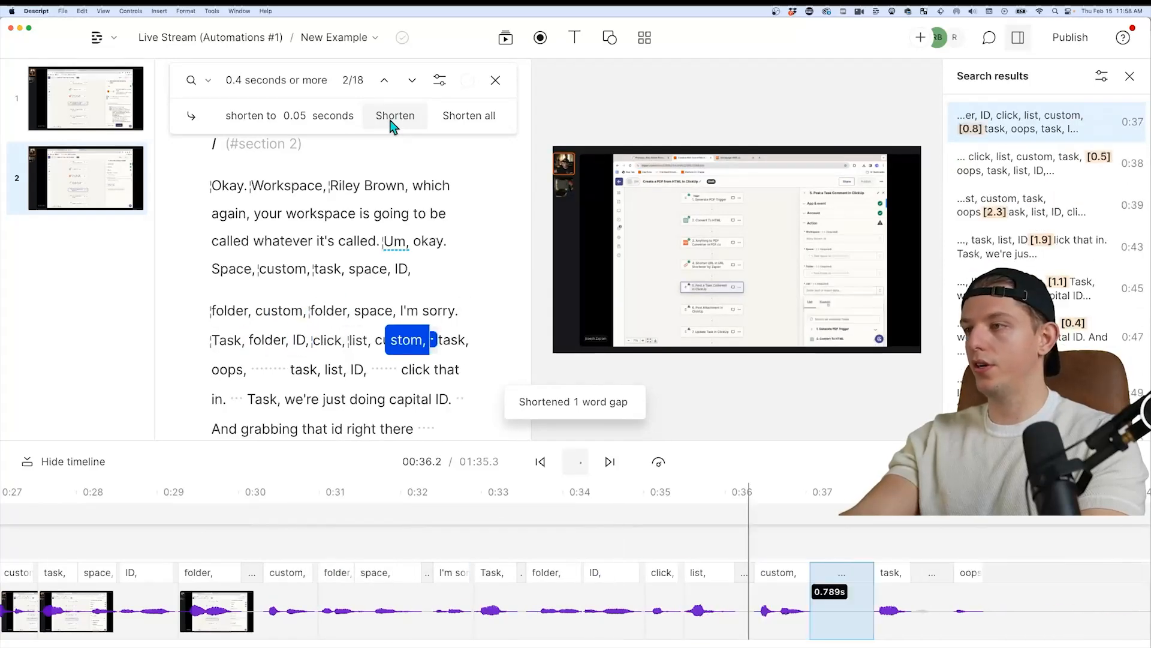
click(391, 123)
key(space)
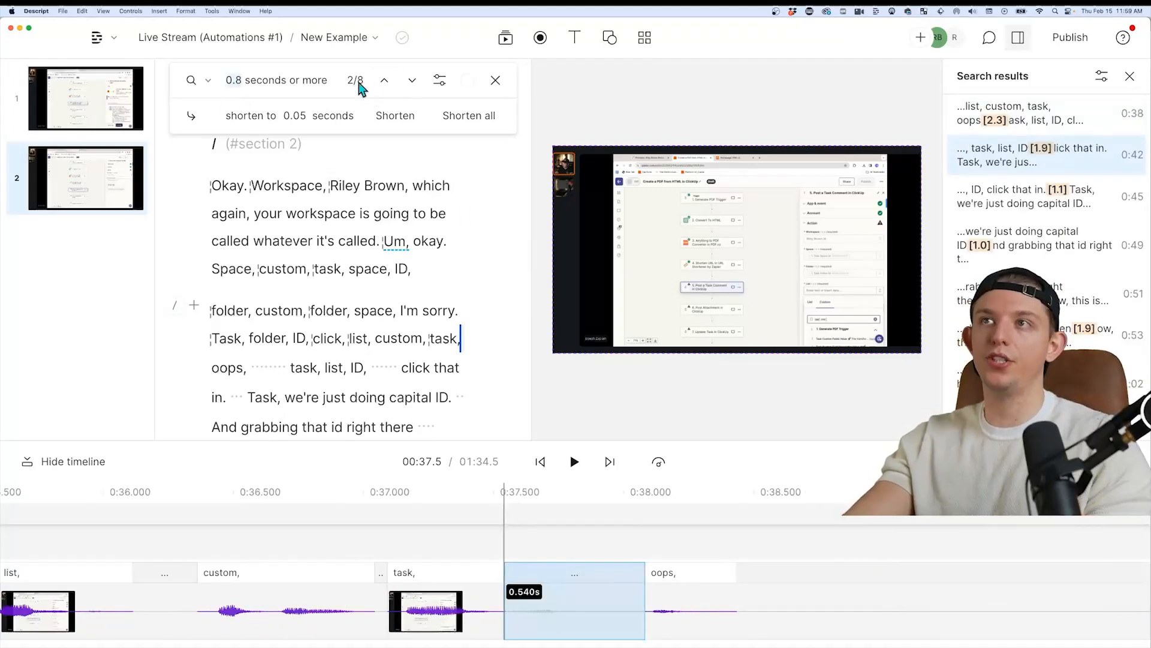
- Limit the search to gaps of 0.8 seconds or more, shorten those from "click that in" through the final "slick.", and close the tool
click(400, 123)
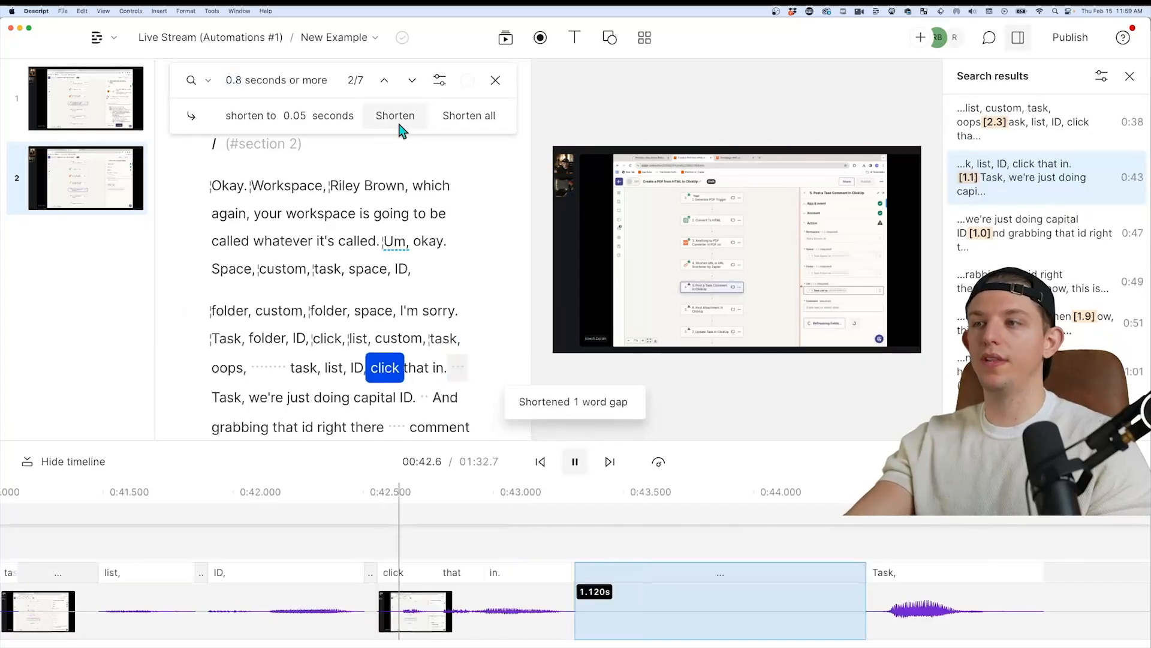
click(401, 125)
click(400, 126)
click(401, 126)
click(400, 126)
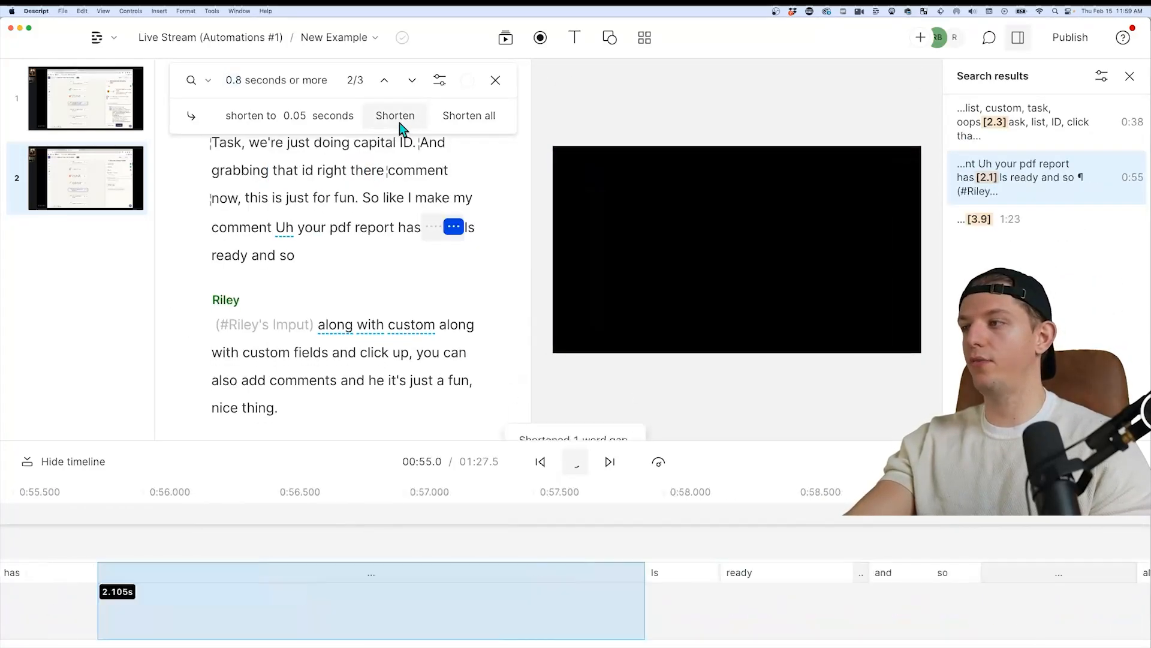
click(401, 125)
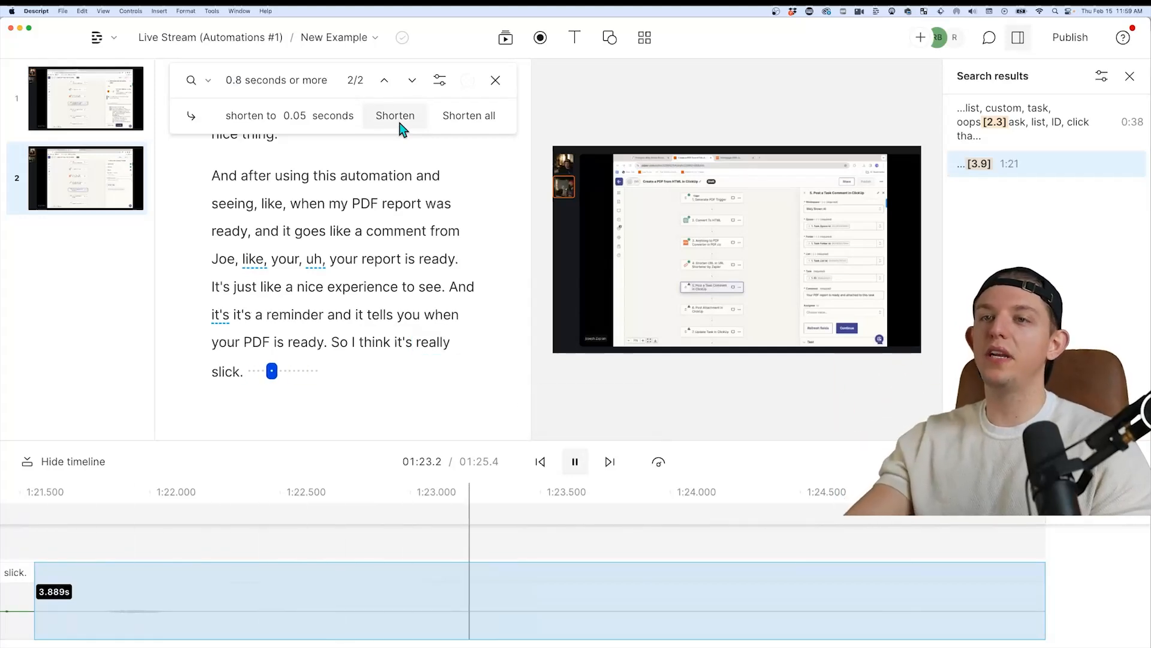
click(401, 126)
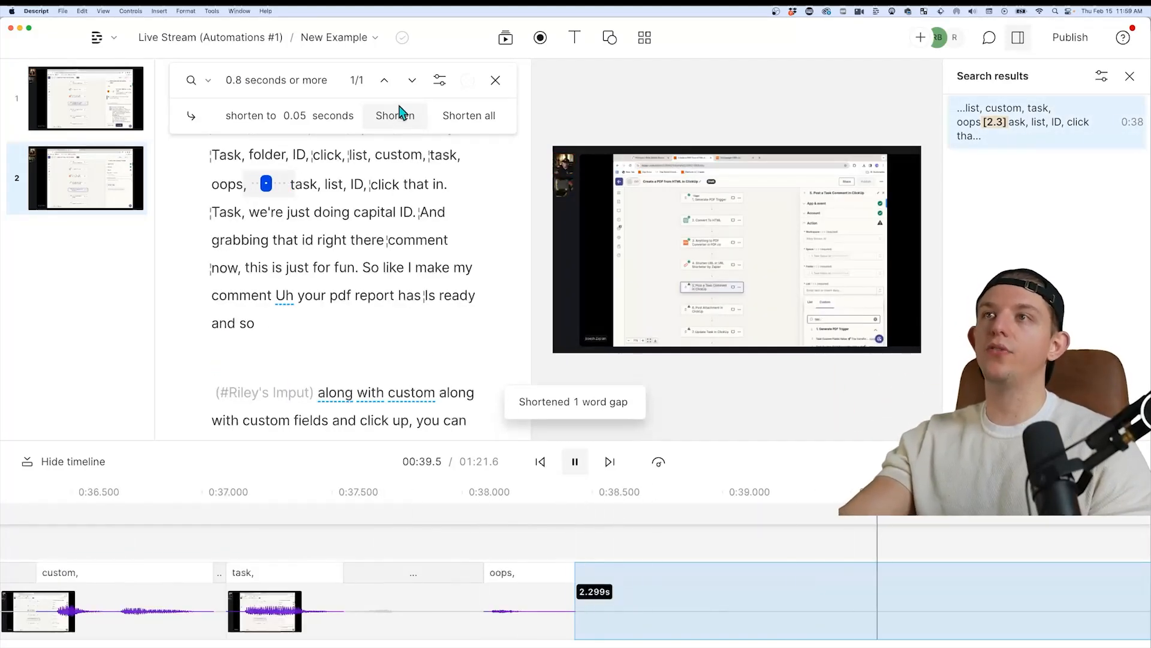
click(496, 81)
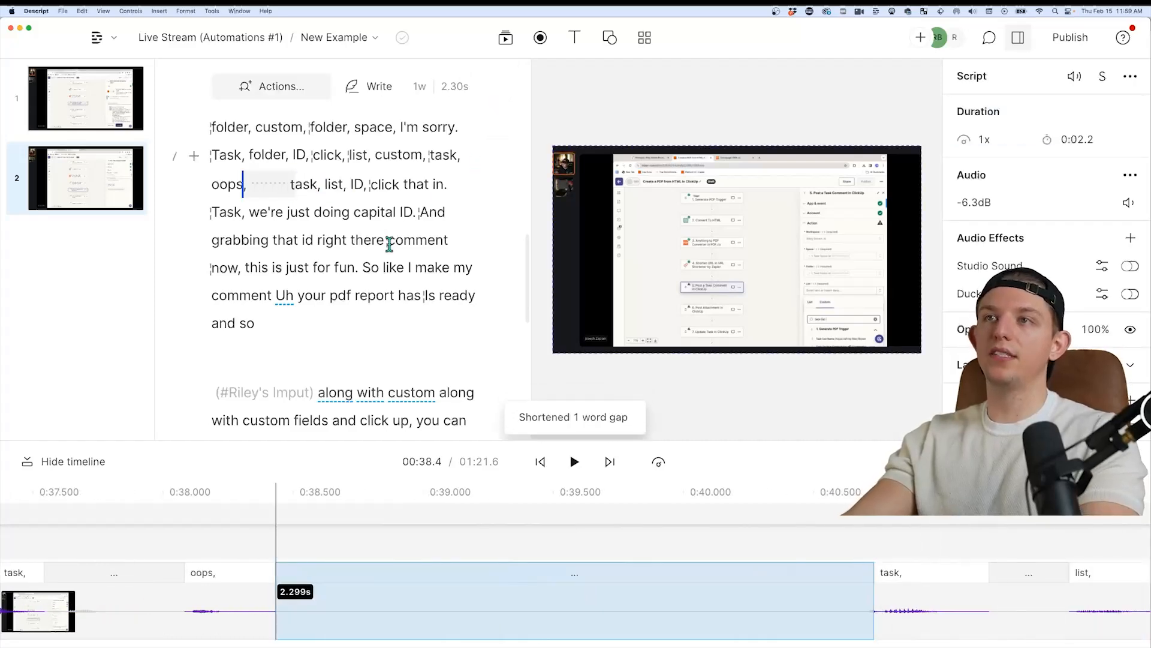
- Look over the shortened gaps back to the start of the transcript and open the list of script actions
scroll(353, 233, down, 5)
scroll(353, 233, up, 2)
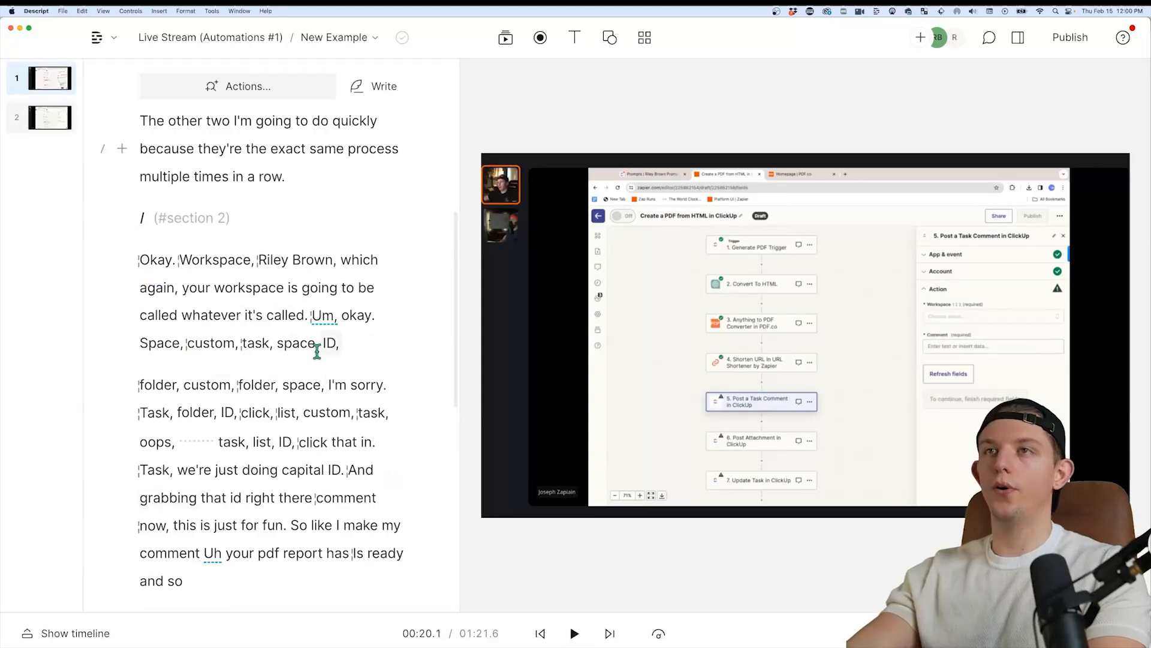
scroll(304, 342, up, 5)
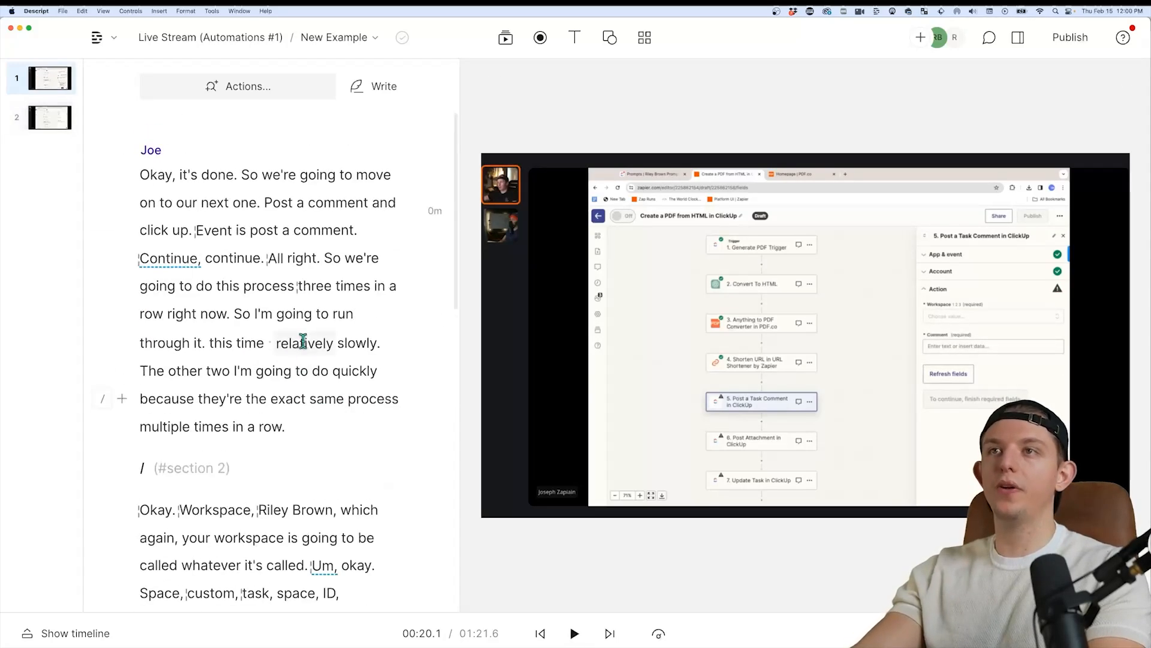
click(252, 94)
- Switch to PowerPoint, delete the cloud covering "Fillers" on the six-step system slide, and return to Descript
key(super+Tab)
key(super+Tab)
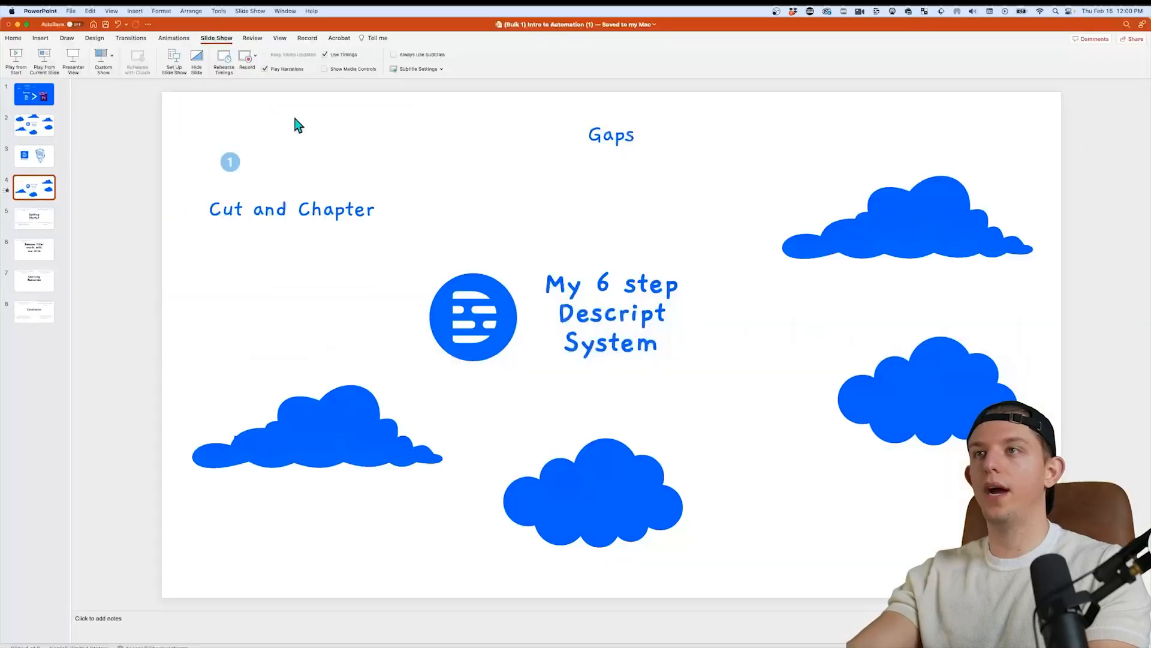
click(920, 205)
key(Delete)
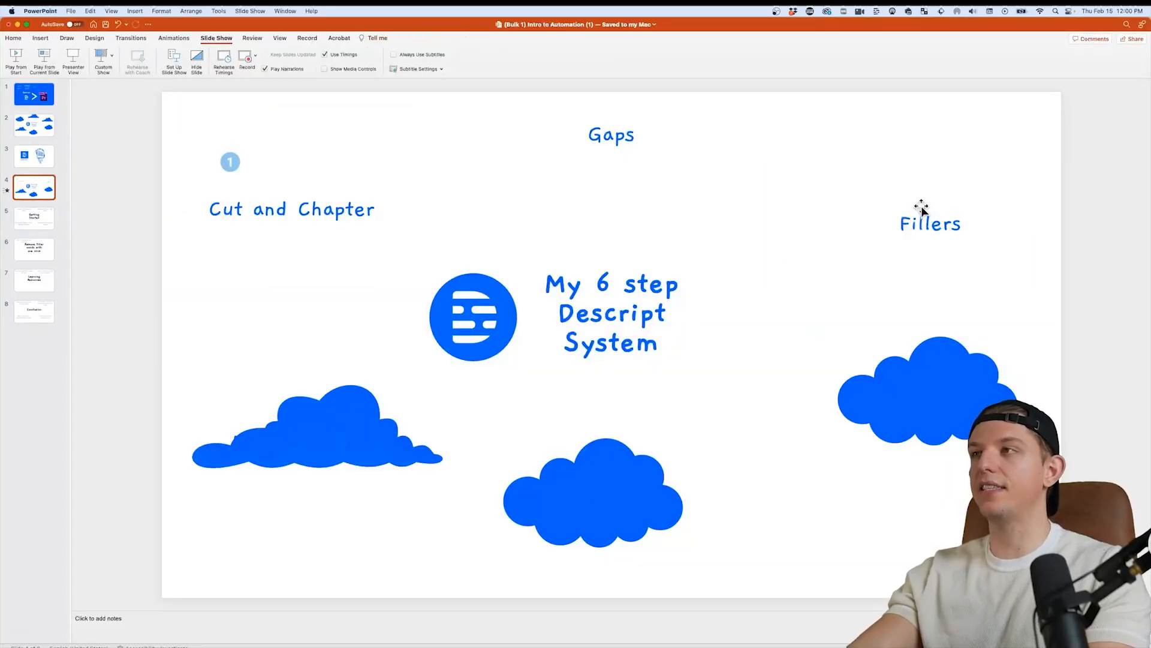
key(super+Tab)
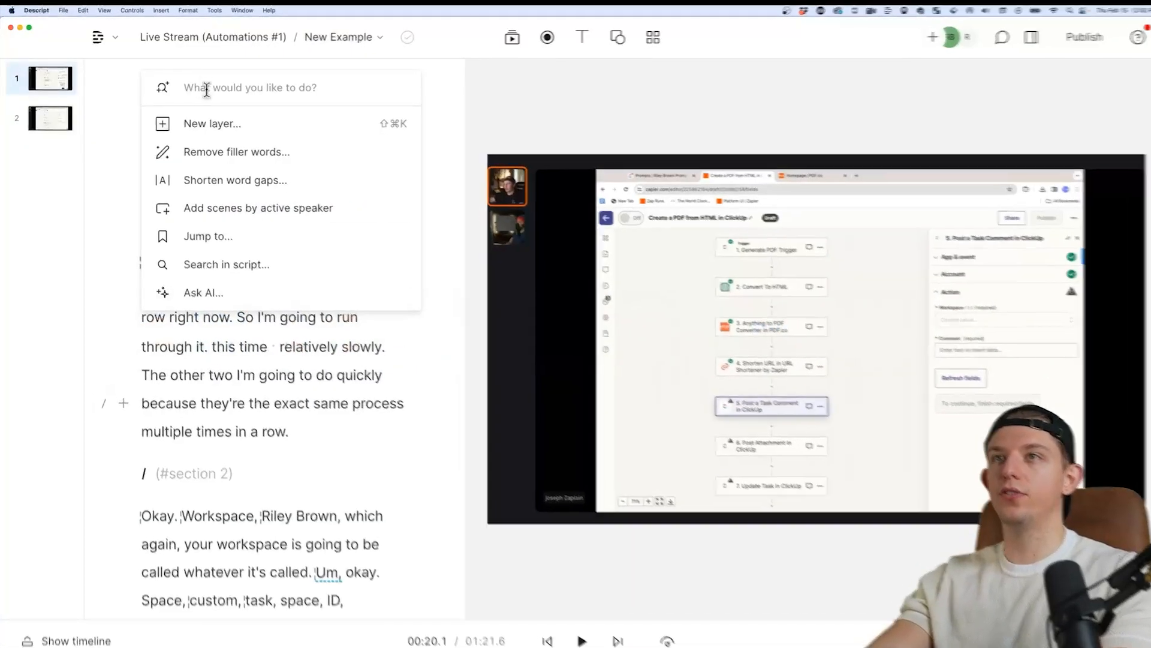
- Find all filler words in the script and delete the repeated "Continue," plus the "Um," and "Uh" matches
text(fill)
key(Return)
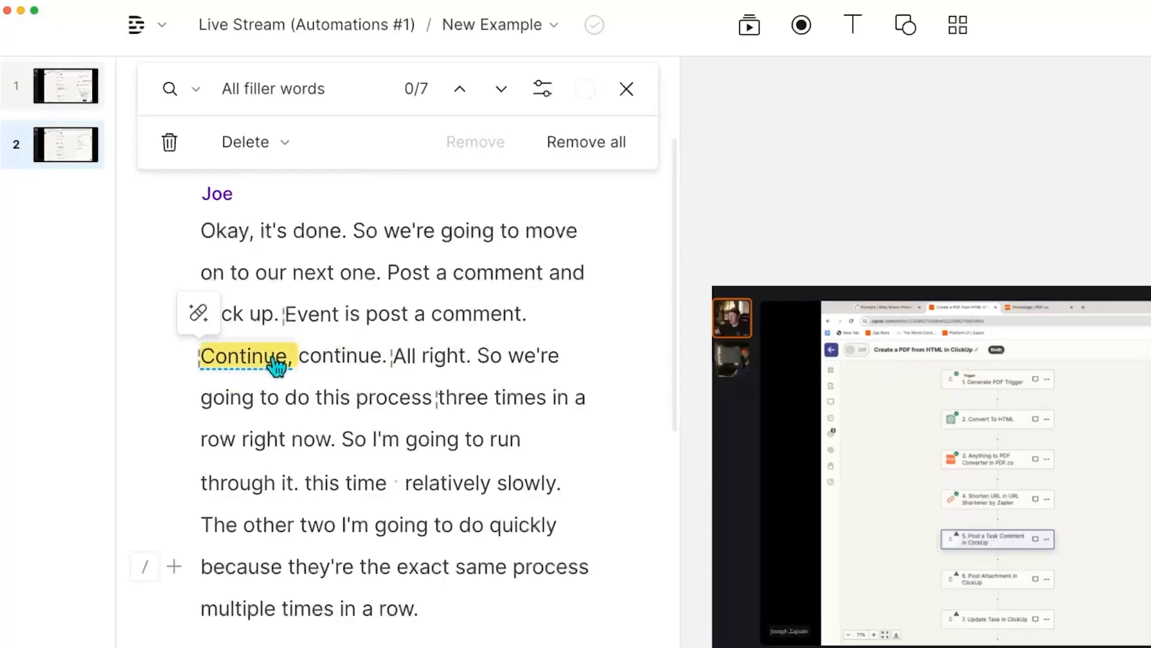
click(498, 96)
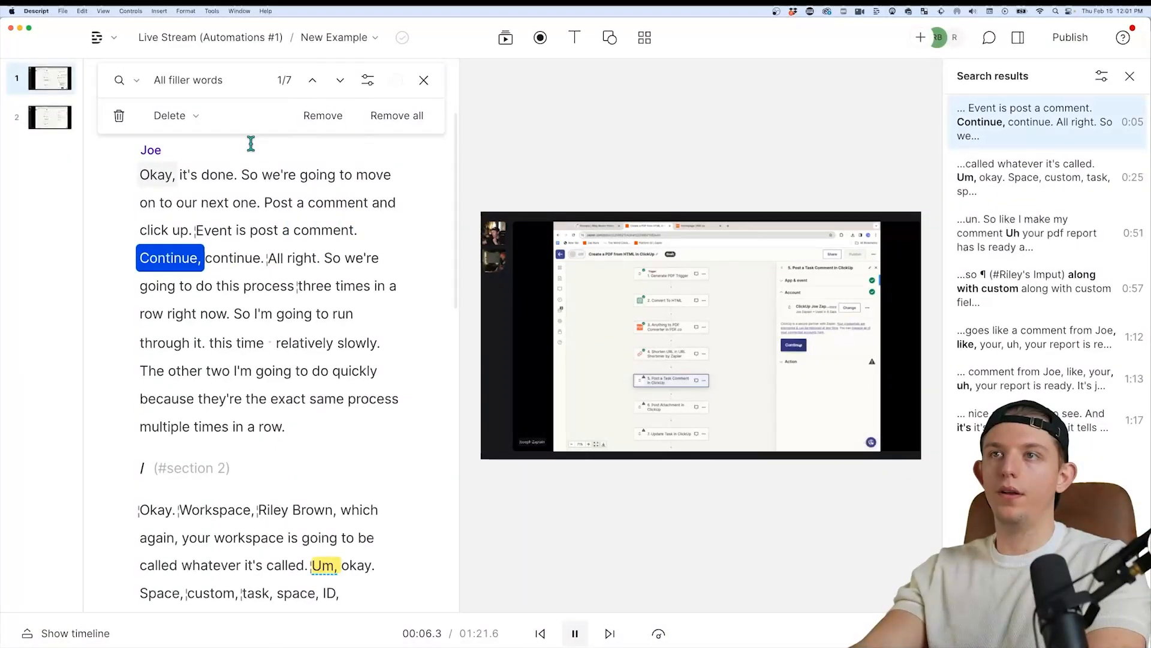
click(323, 115)
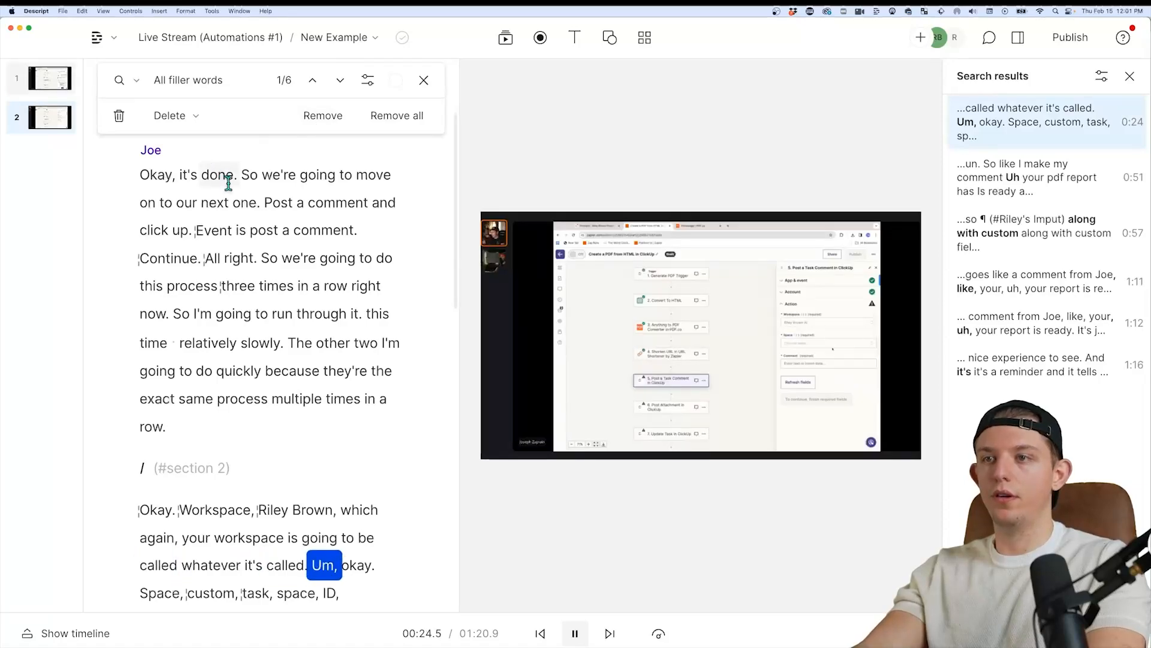
click(319, 126)
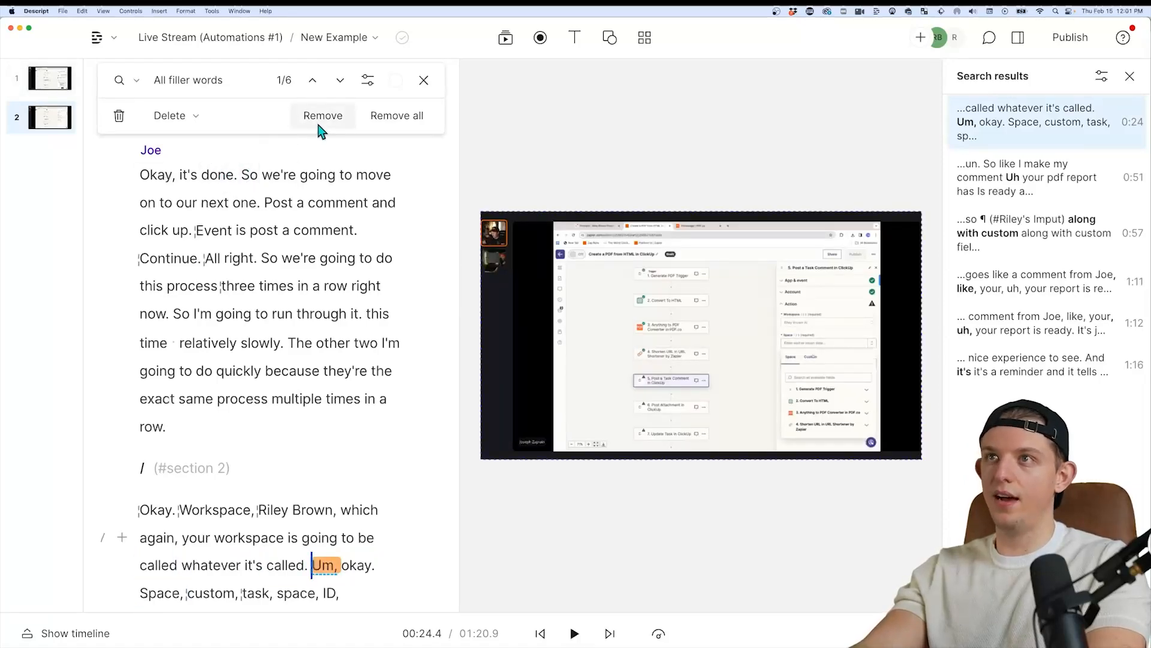
click(319, 125)
click(319, 126)
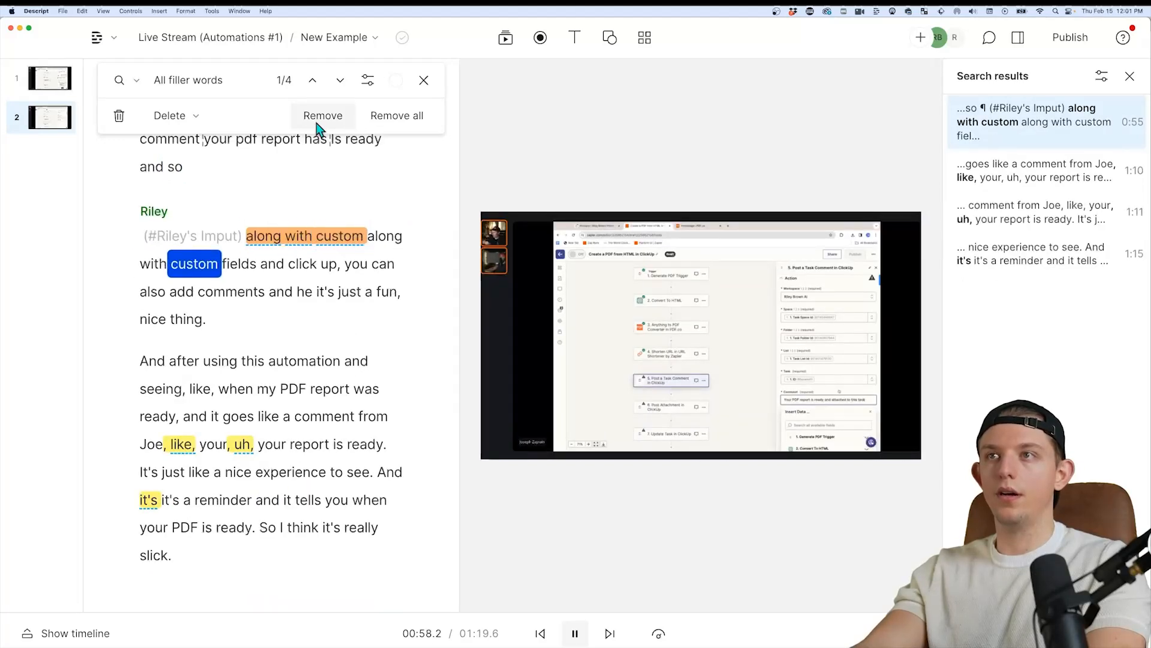
- Remove the repeated "along with custom" at the start of the second speaker's section and play back the passage
click(282, 246)
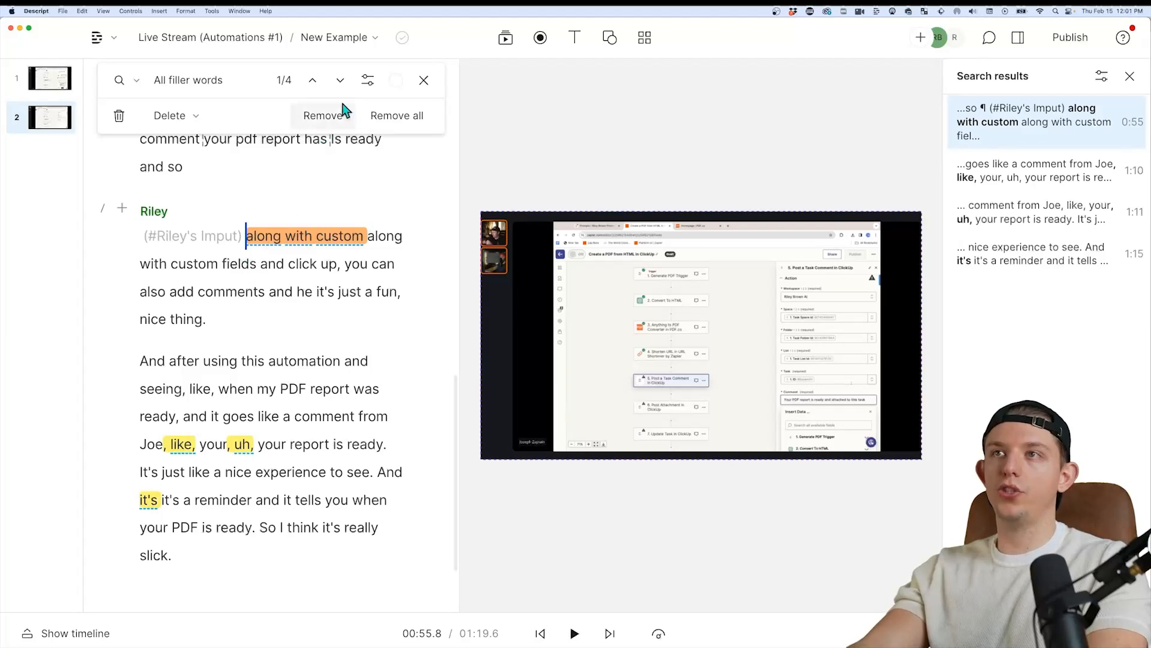
click(323, 115)
key(space)
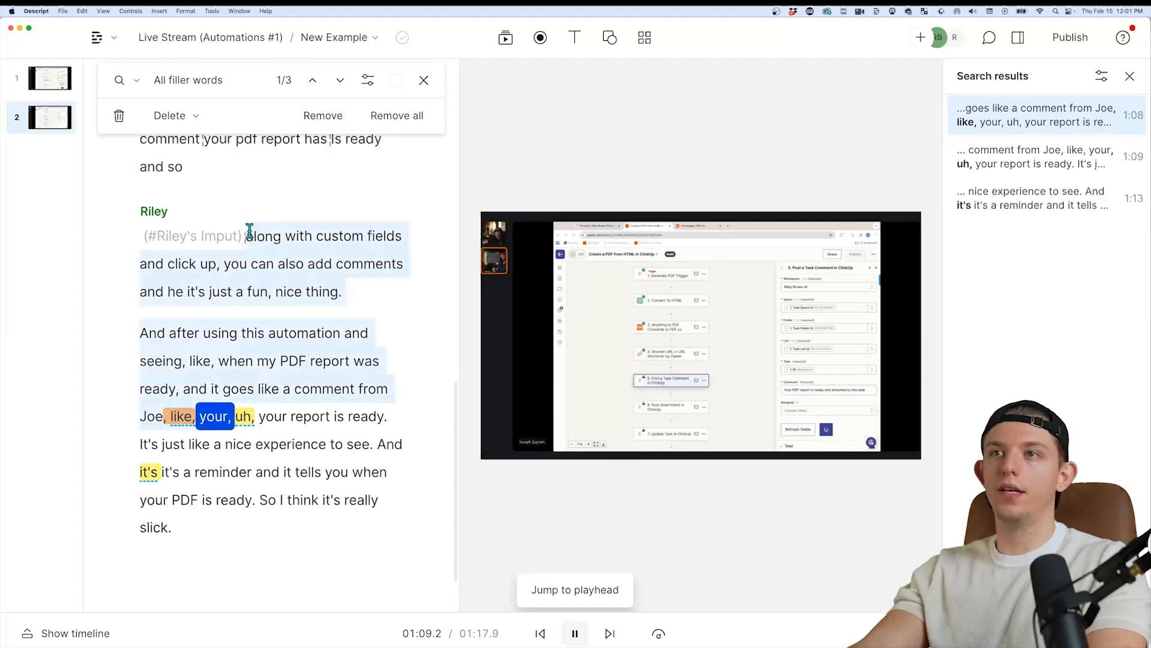
click(161, 167)
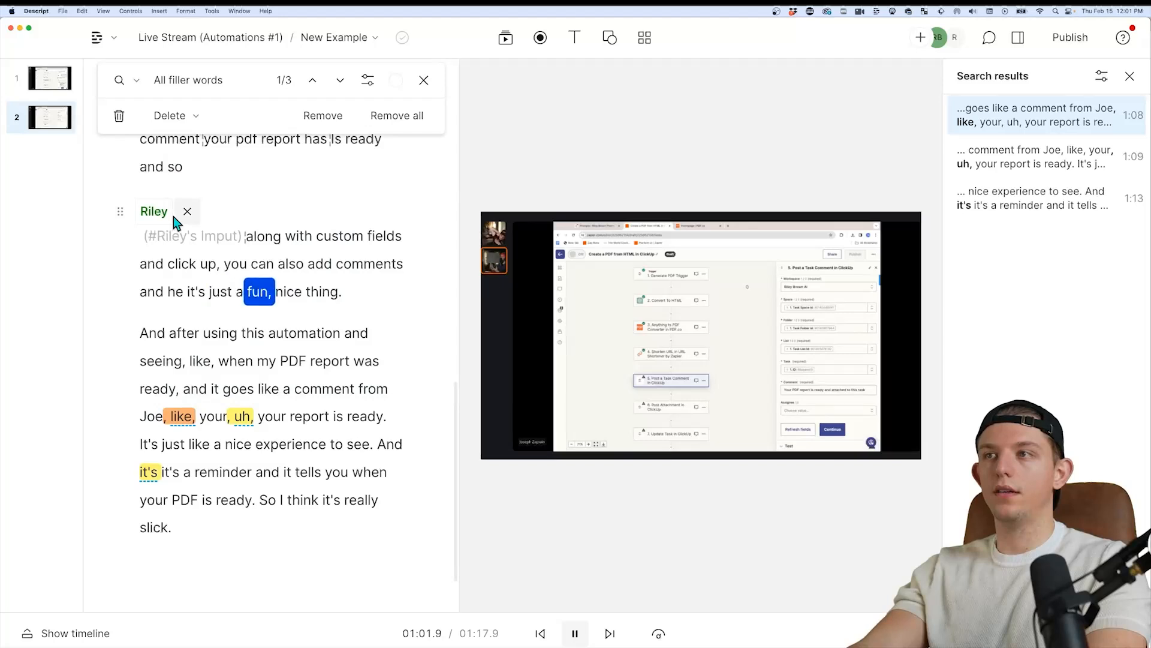
key(space)
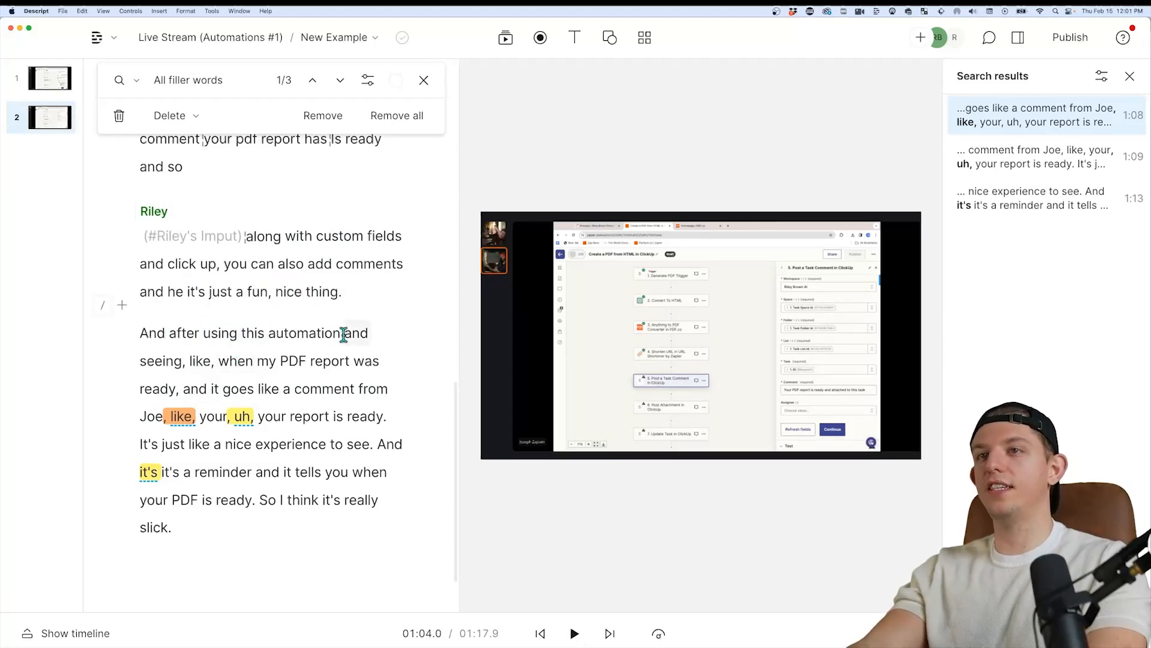
- Cut "and he it's just a fun, nice thing. And after using this automation" from the script and play back the edit
drag(307, 302, 225, 268)
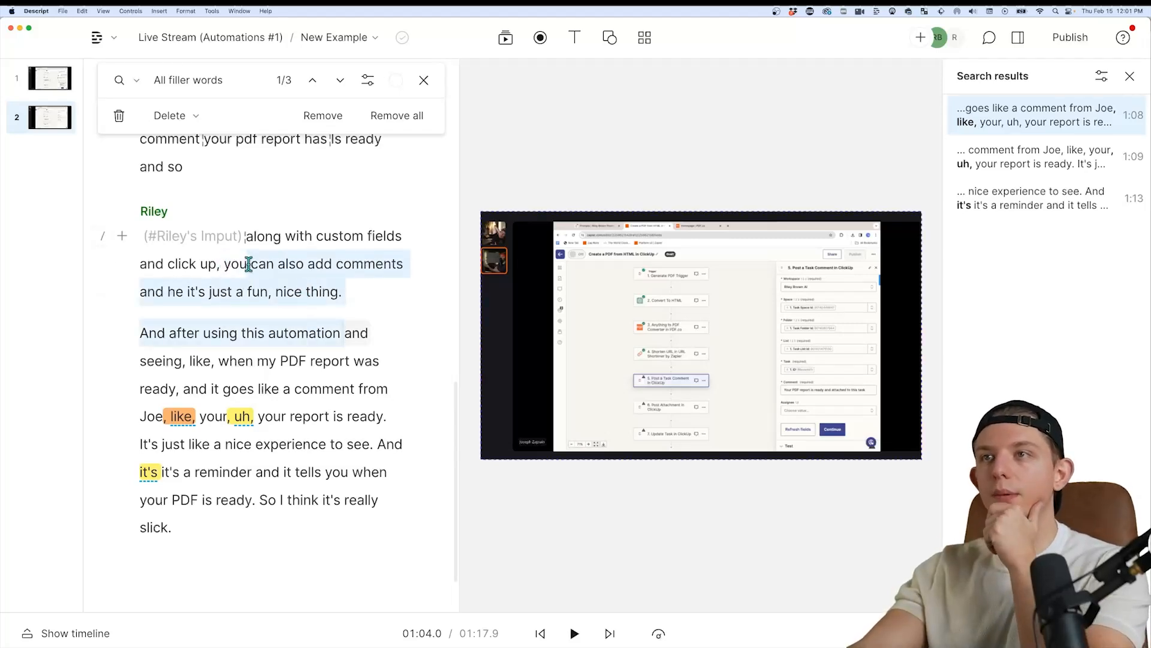
drag(282, 268, 141, 294)
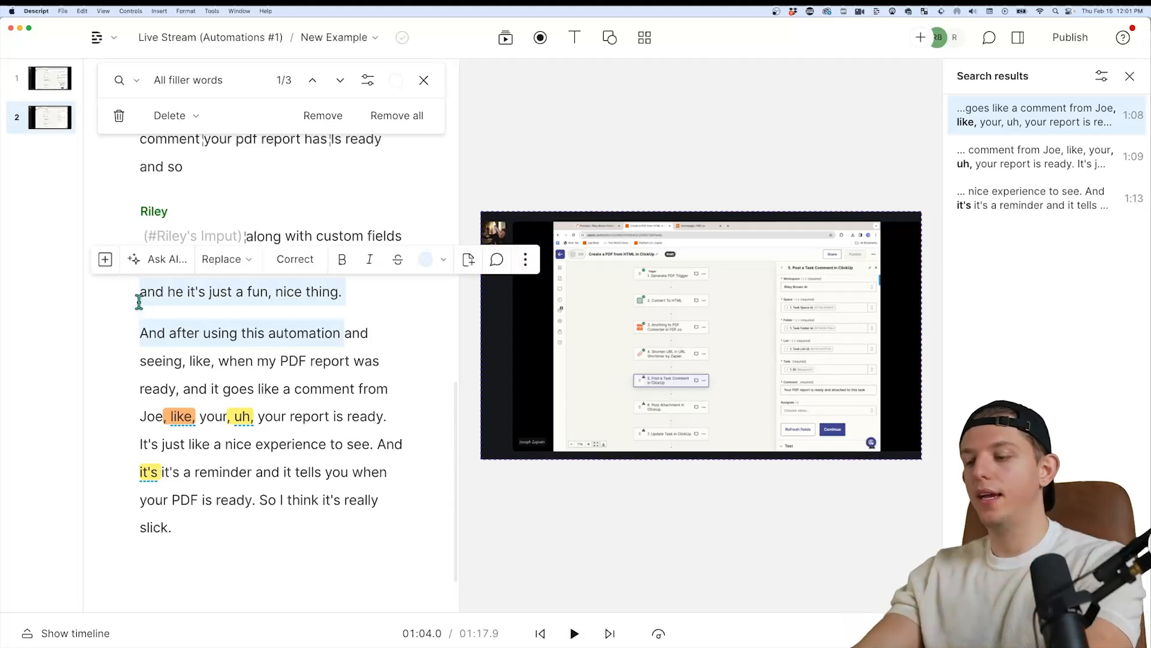
key(BackSpace)
key(space)
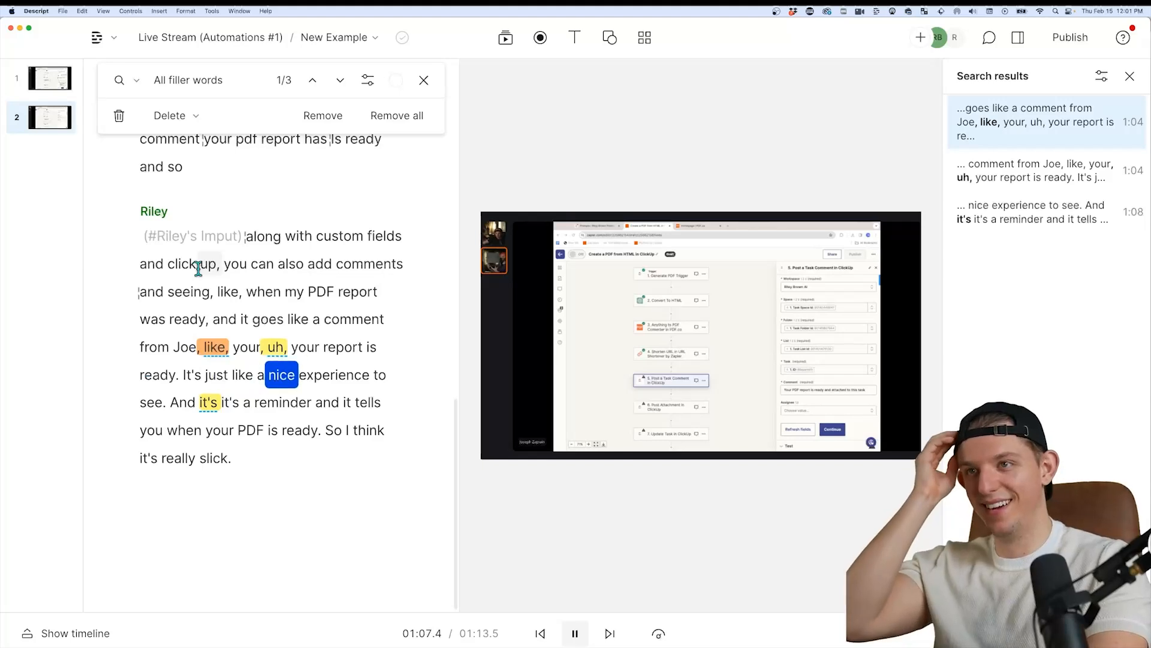
- Cut the passage from "and seeing, like, when my PDF report" through "your report is ready." after "add comments"
drag(183, 375, 232, 258)
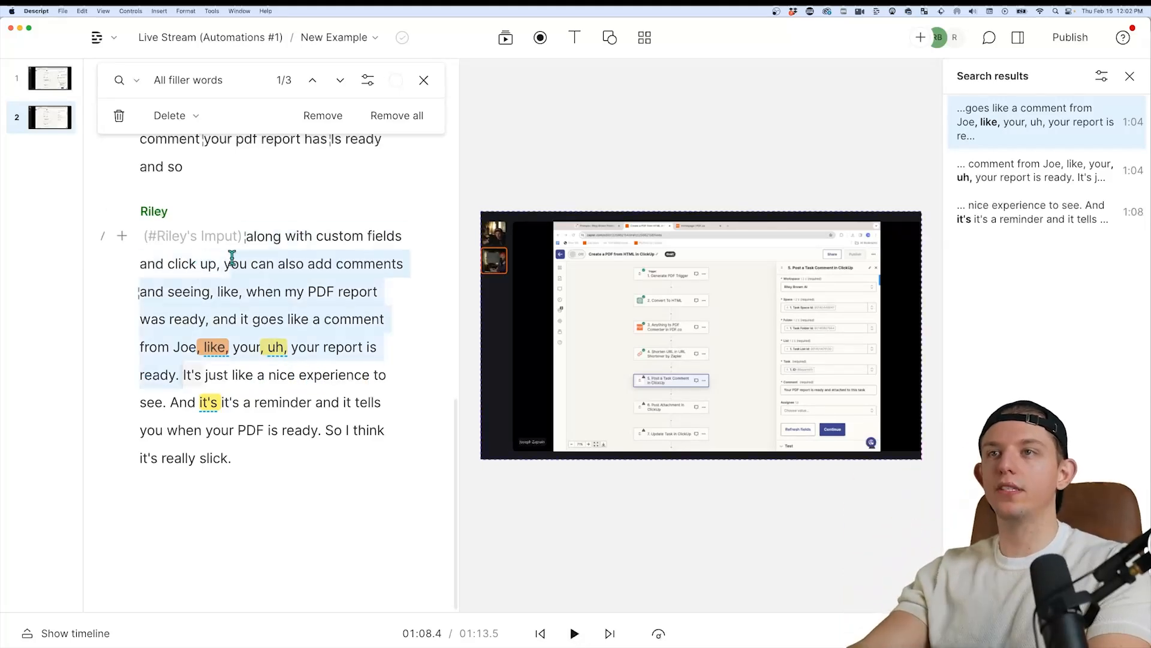
drag(360, 270, 140, 292)
key(BackSpace)
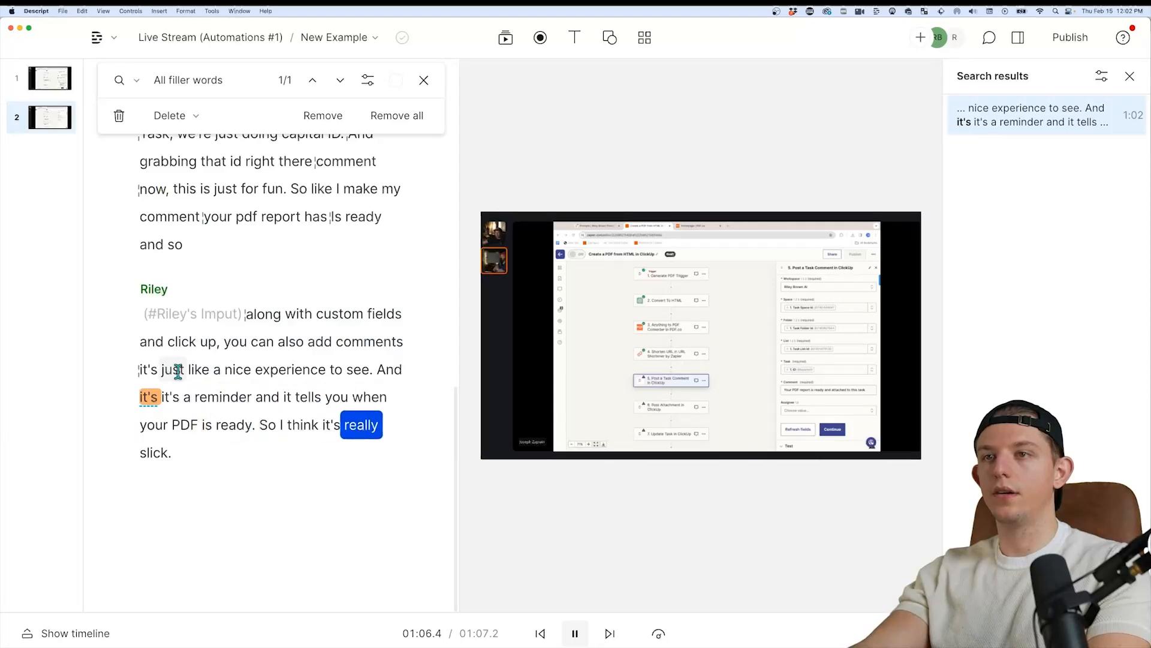
- Switch to PowerPoint, delete the cloud covering "Sound Adjustment" on the six-step system slide, and return to Descript
scroll(244, 299, up, 10)
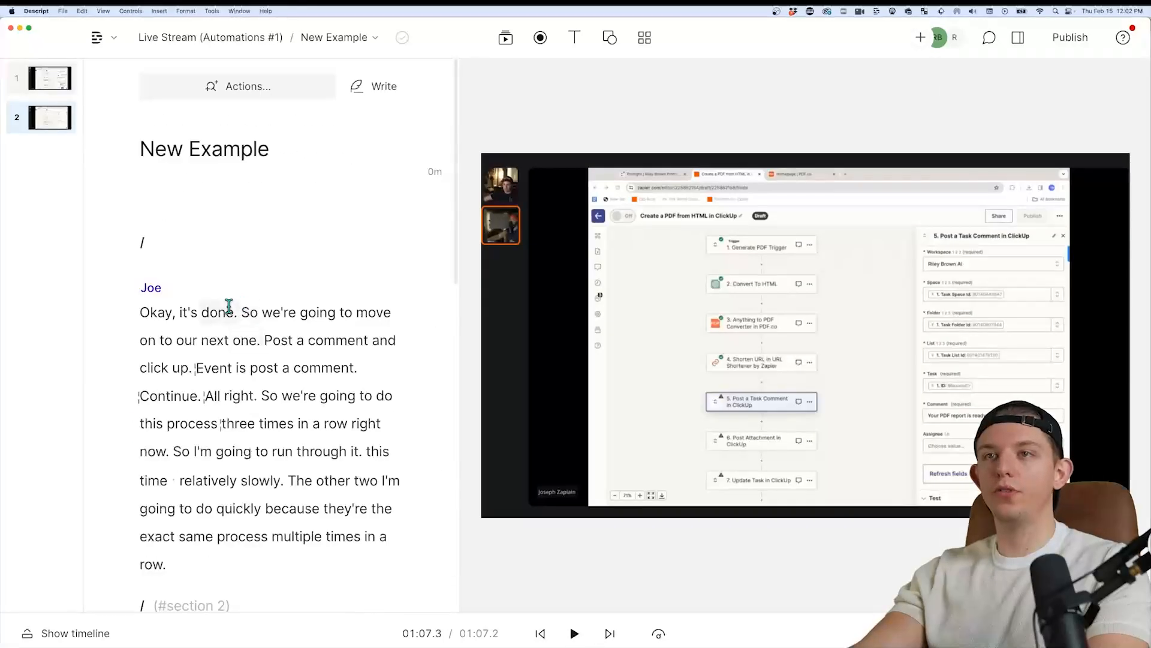
scroll(228, 306, down, 3)
scroll(226, 303, up, 2)
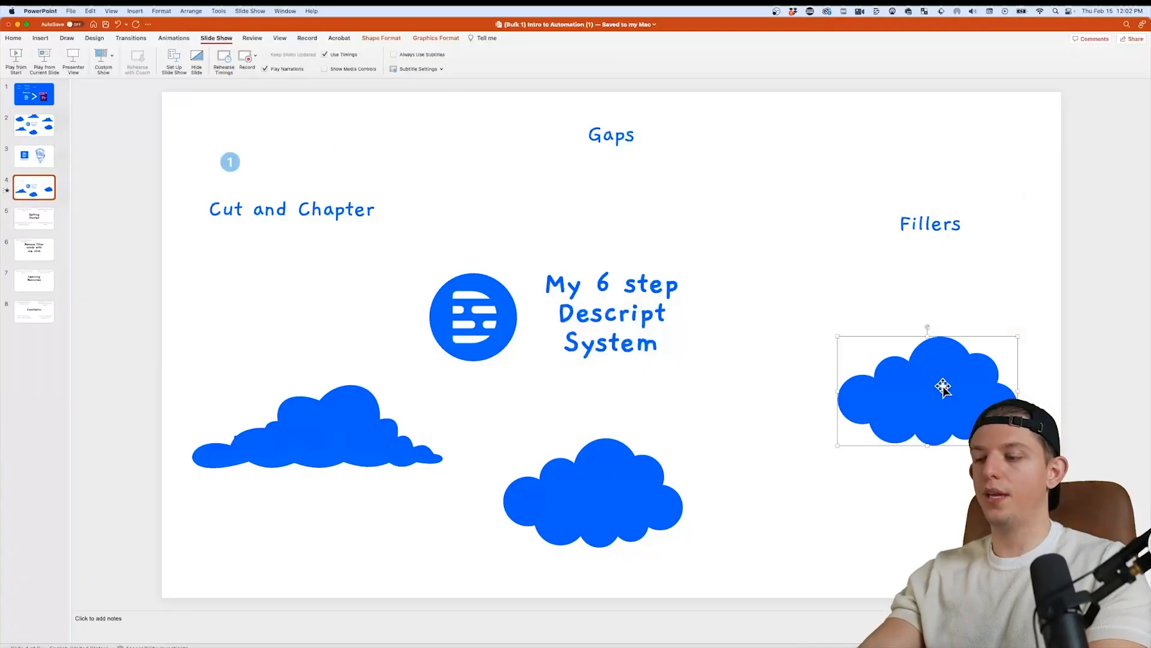
key(Delete)
key(super+Tab)
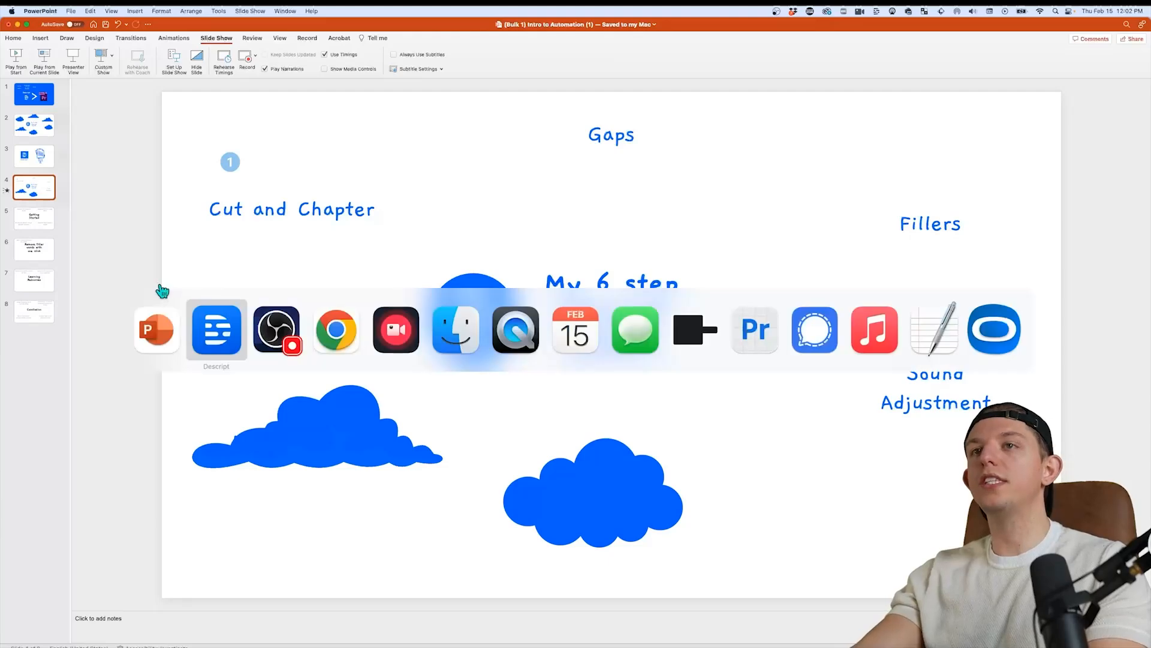
- Open the New Example composition and turn on Studio Sound for its Script layer
click(402, 38)
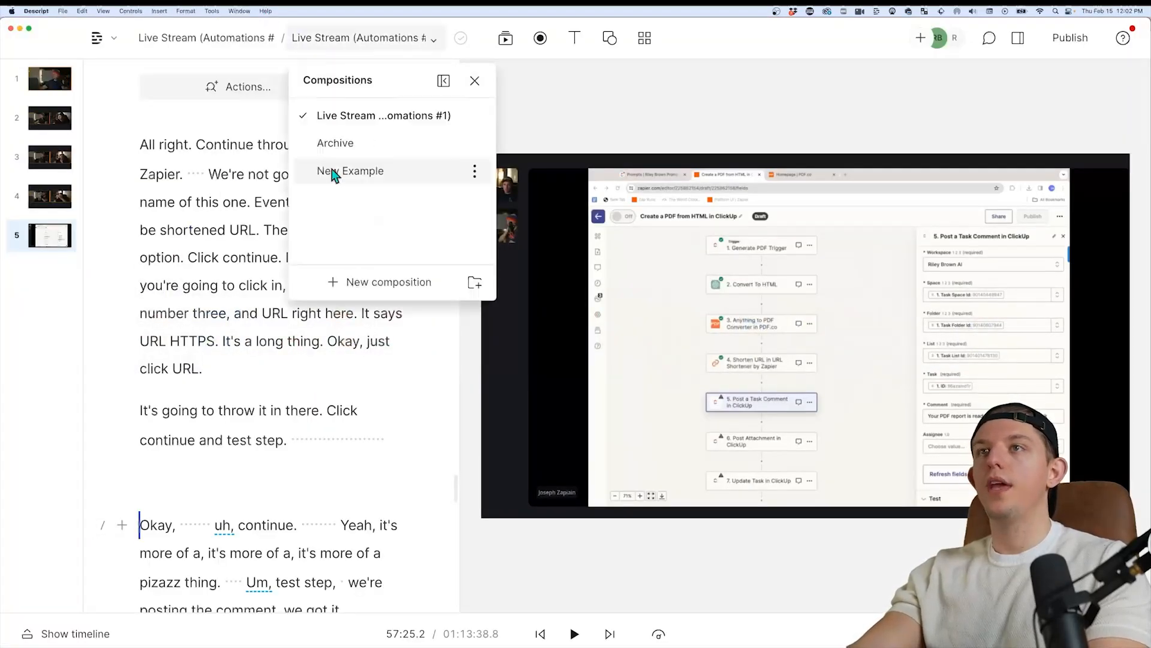
click(358, 172)
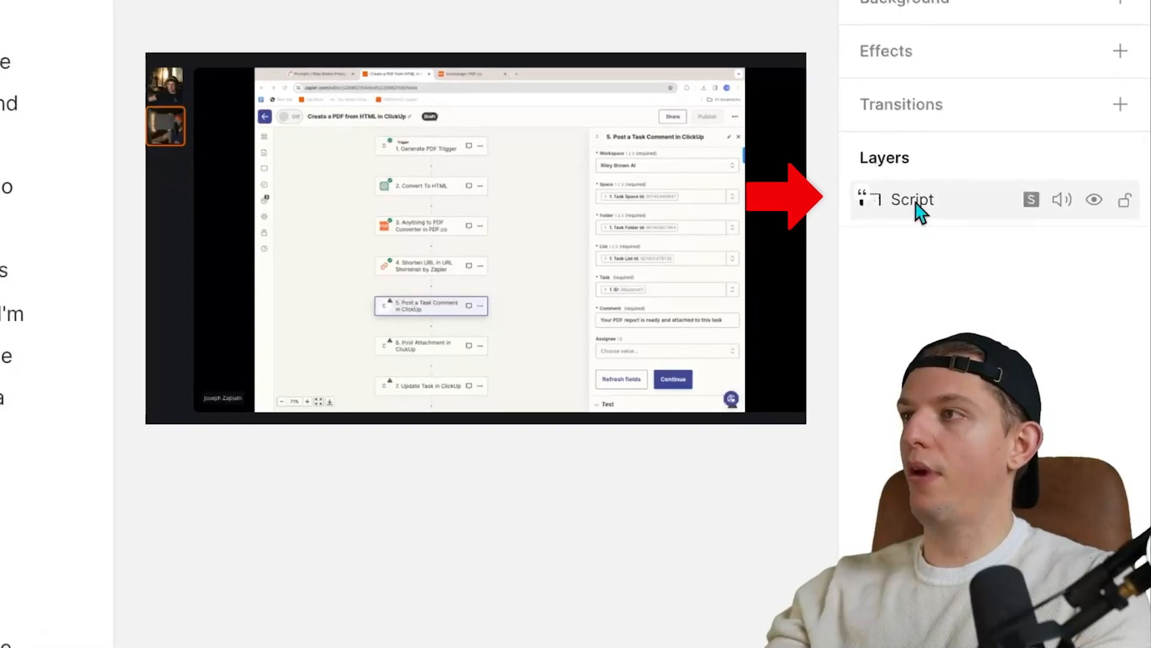
click(920, 215)
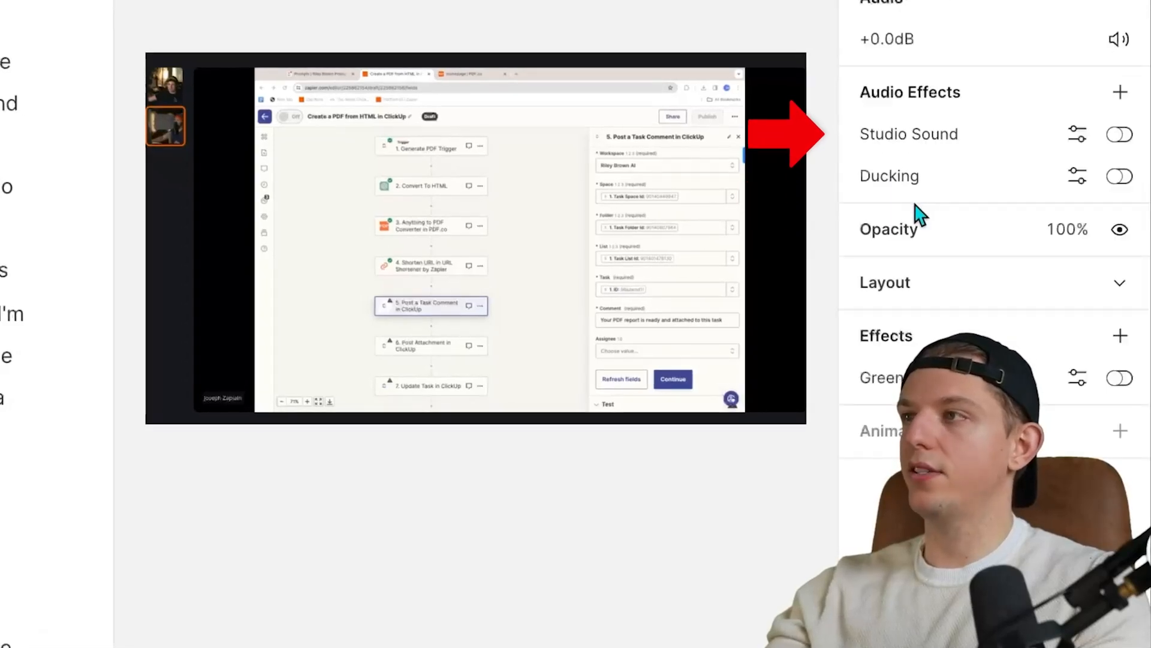
click(1119, 135)
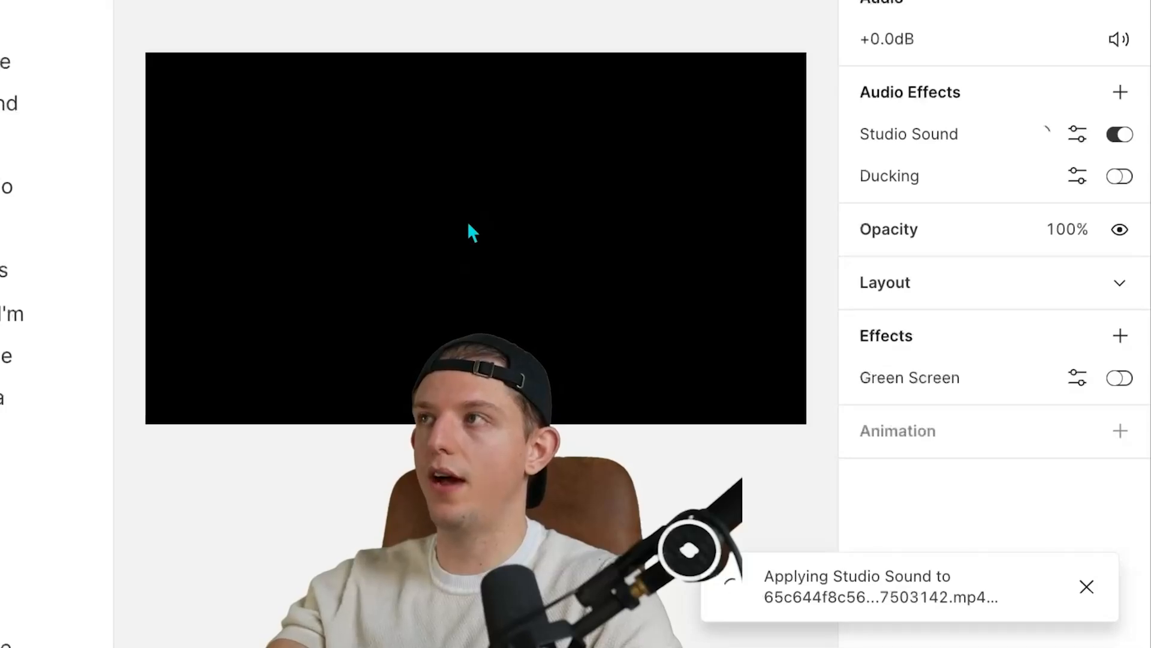
- Switch to PowerPoint, delete the cloud covering "Subtitles" on the six-step system slide, and return to Descript
key(super+Tab)
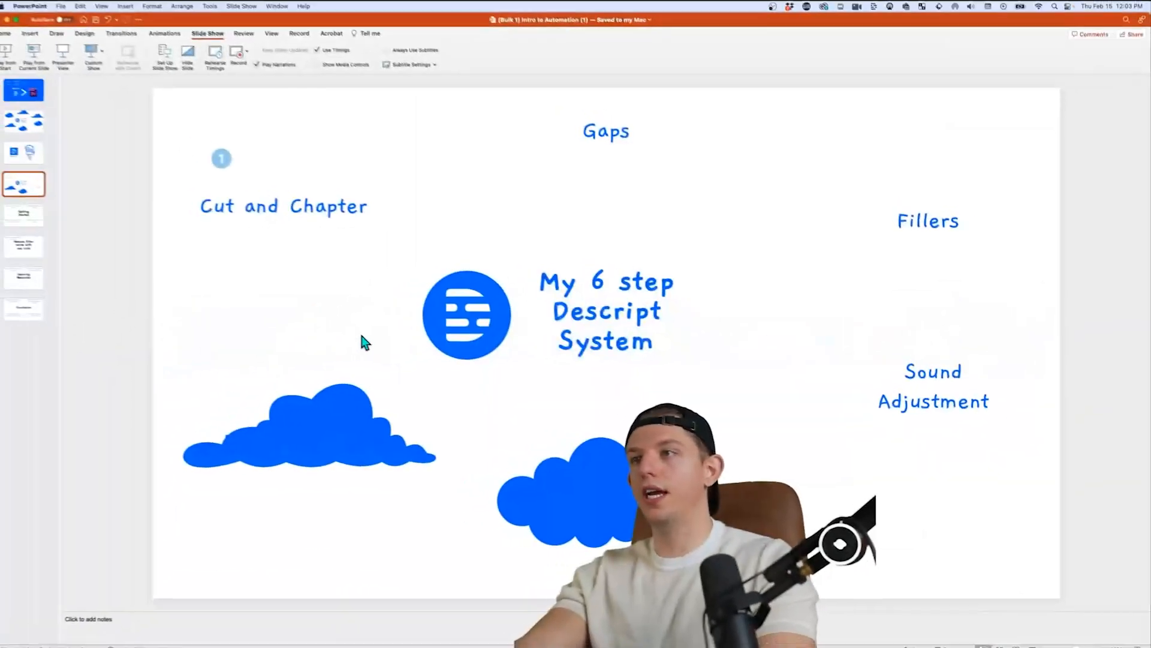
click(611, 470)
key(Delete)
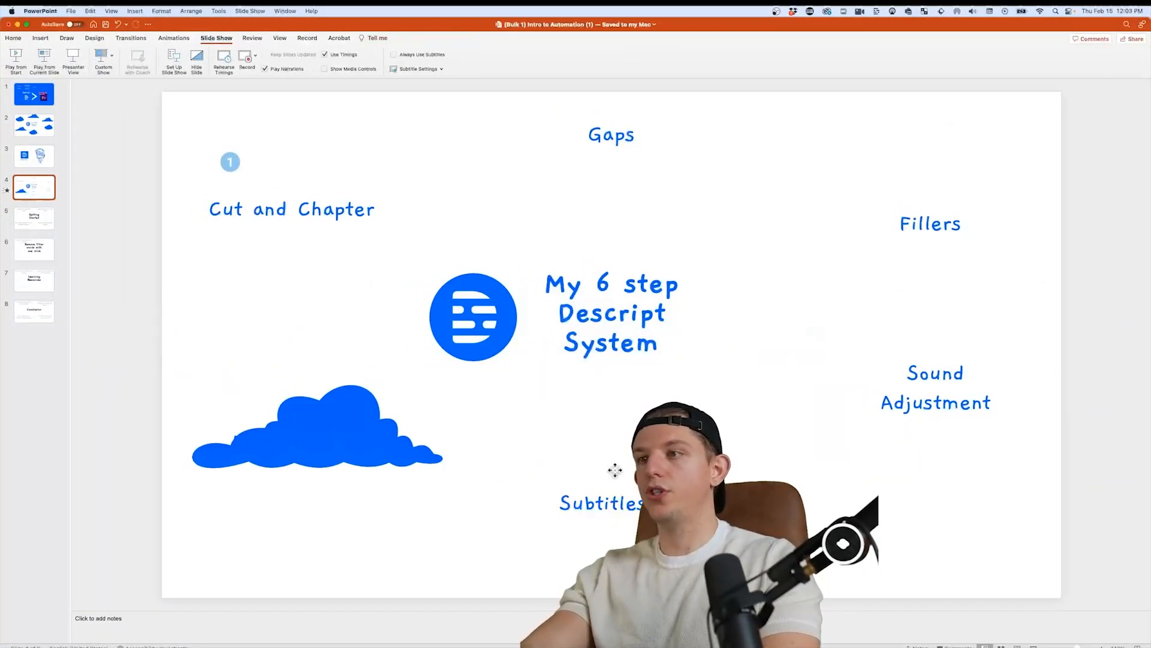
key(super+Tab)
key(super+Tab)
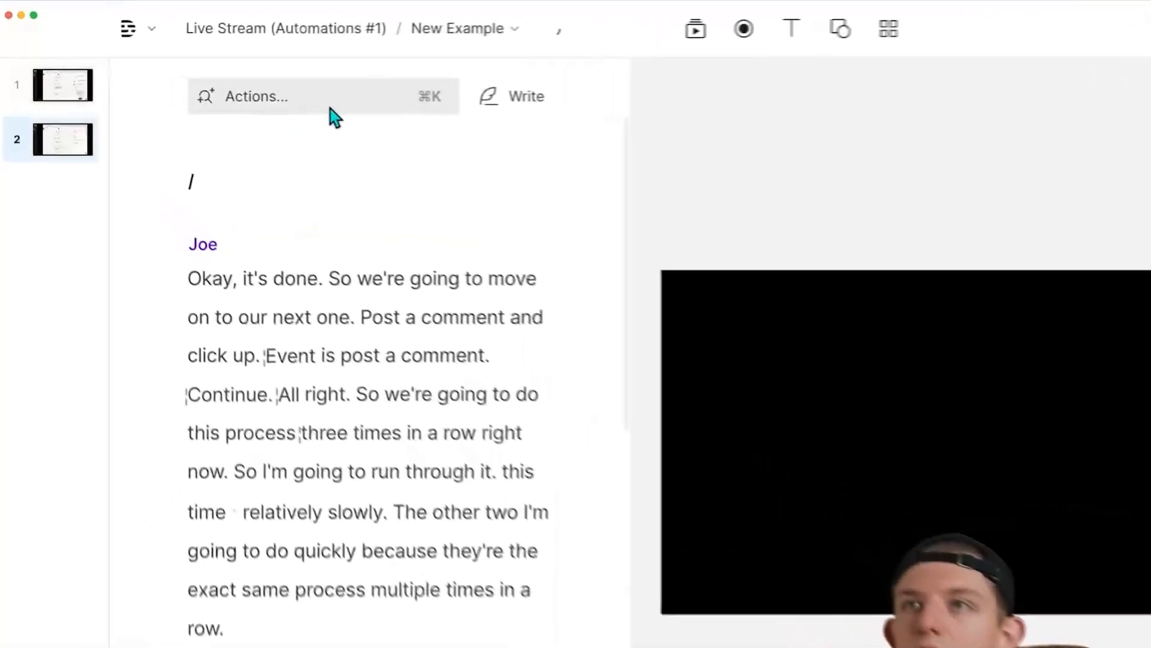
- Insert captions into the New Example composition
click(348, 115)
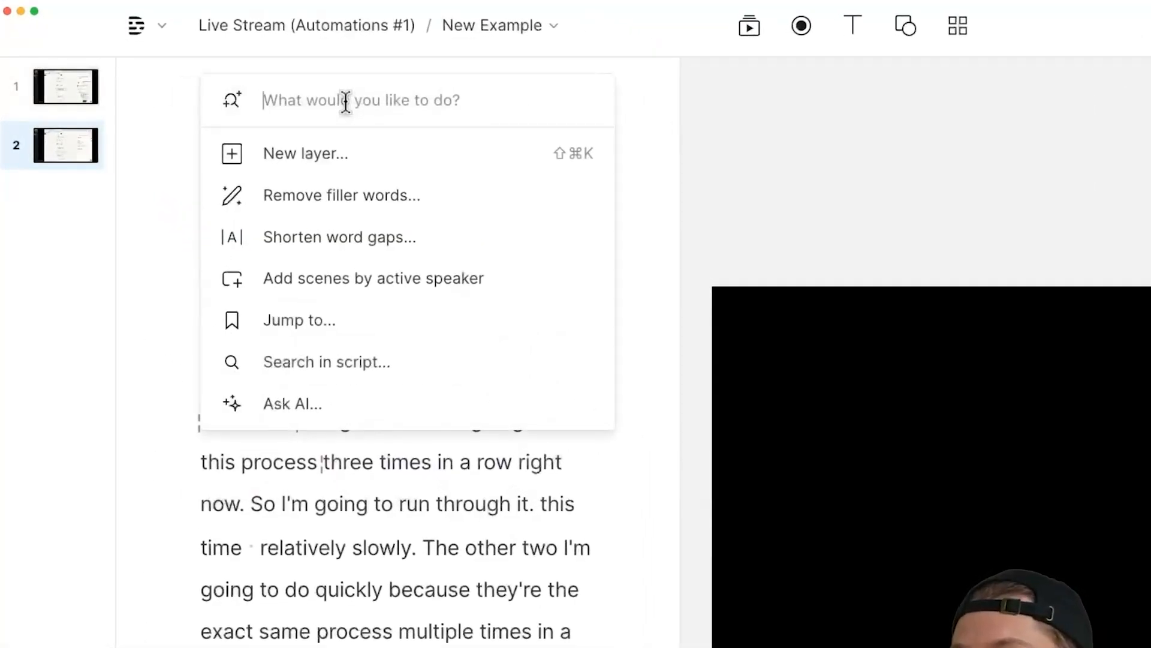
text(cap)
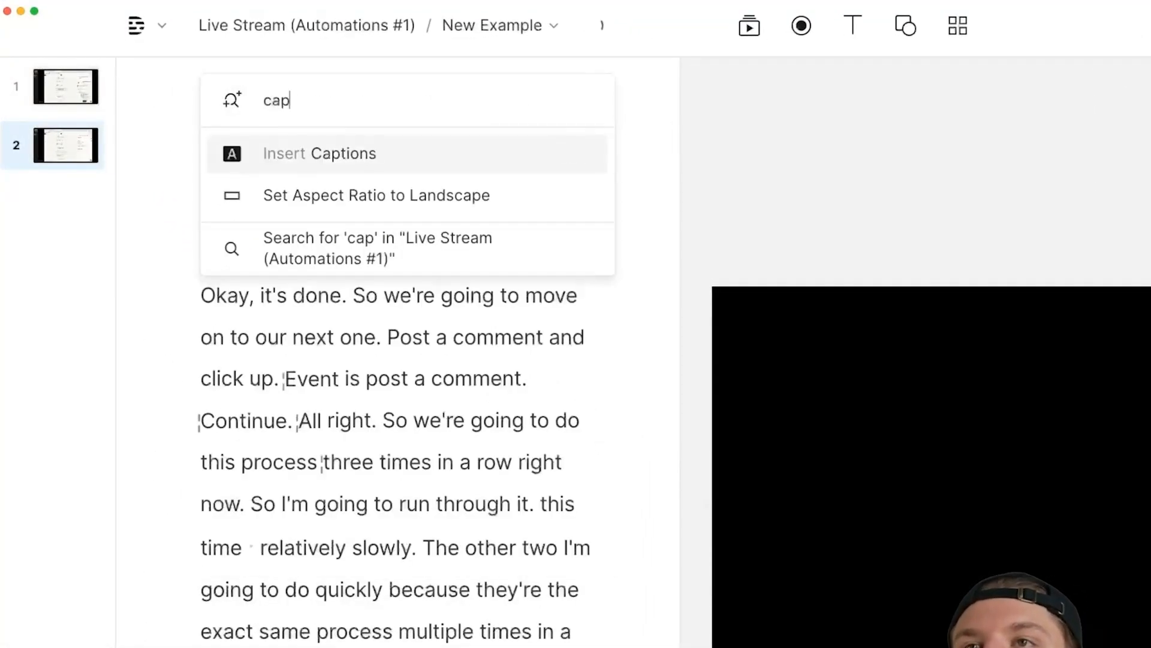
click(340, 158)
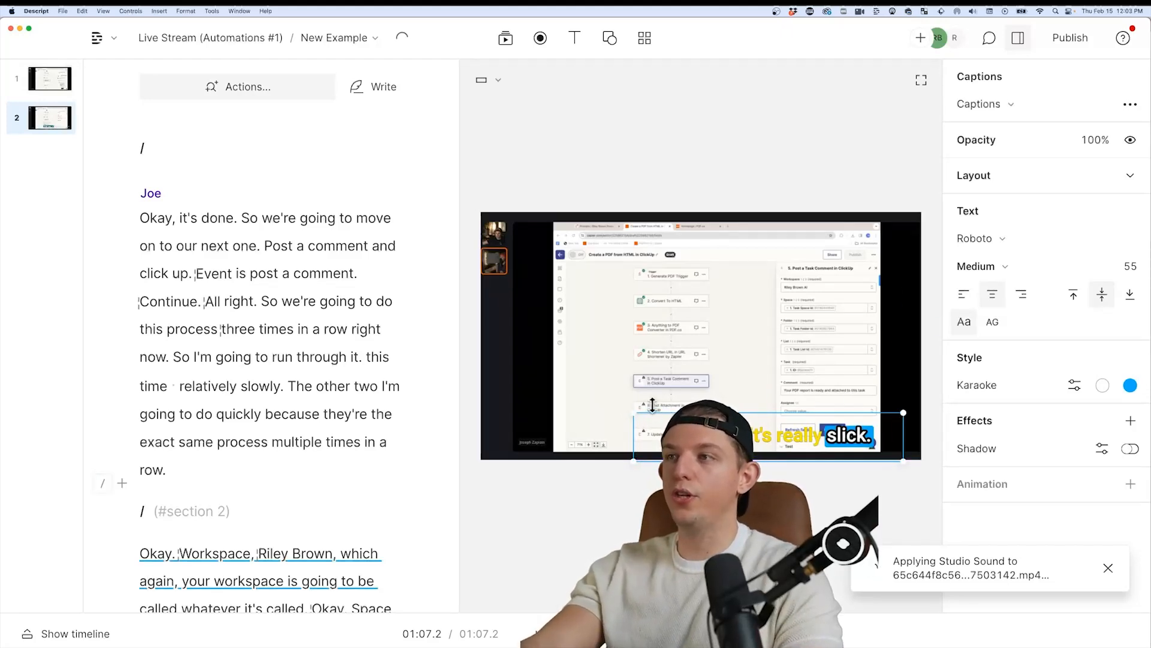
- Reposition the caption box along the lower middle of the video and set its font to Gasoek One
drag(640, 411, 568, 400)
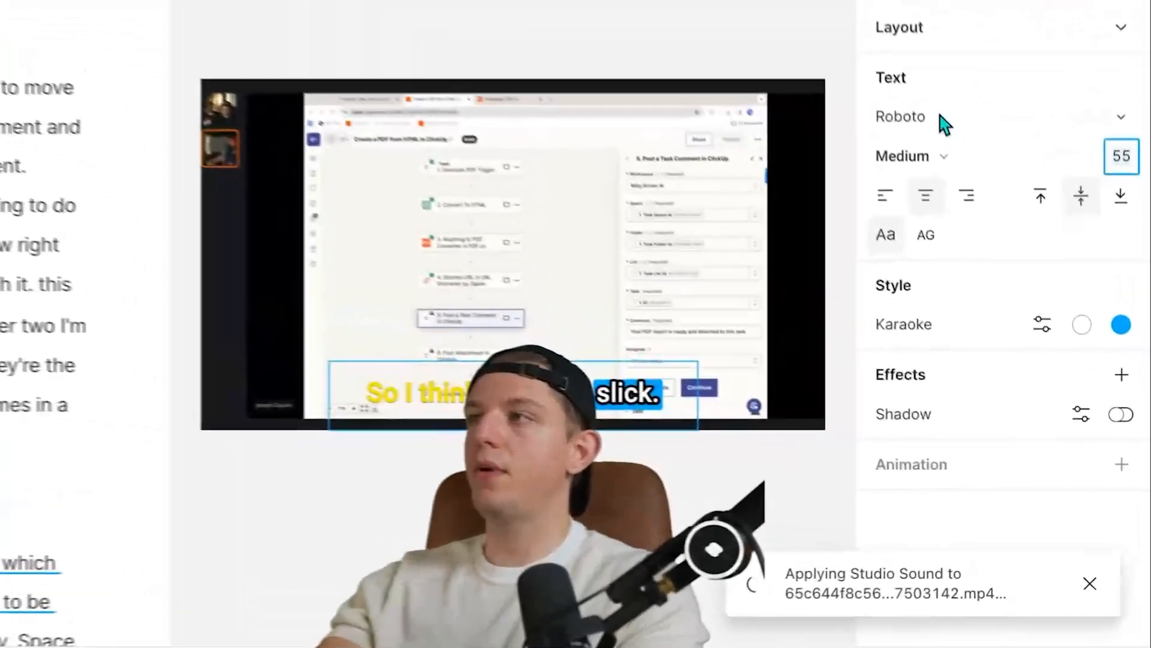
click(944, 123)
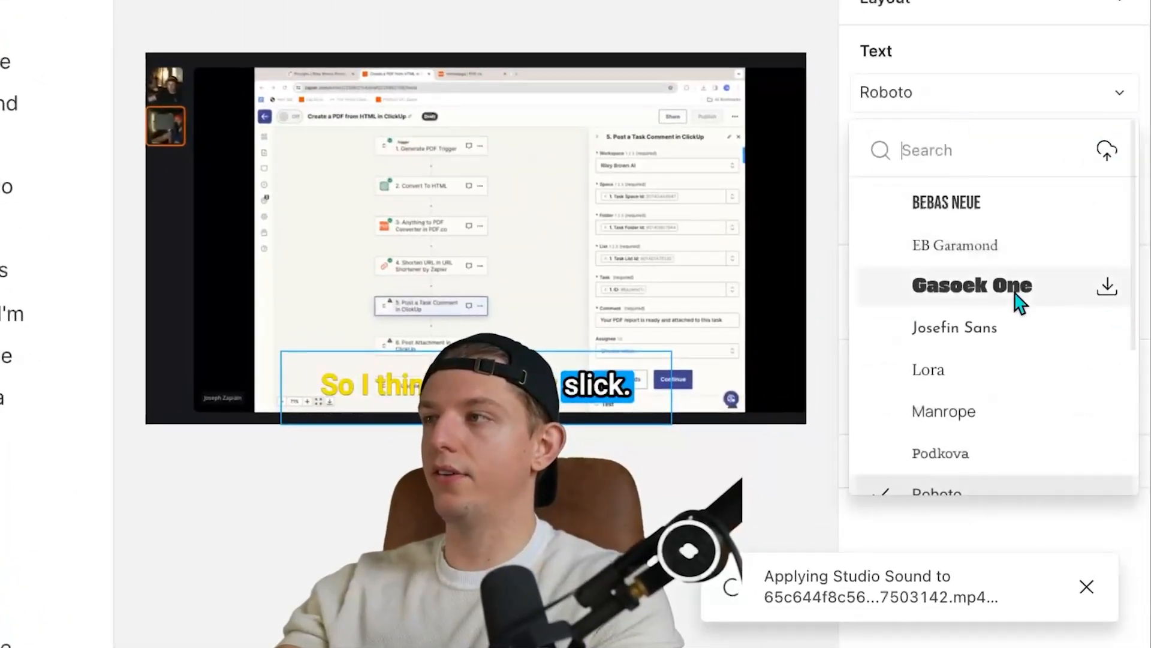
click(1017, 298)
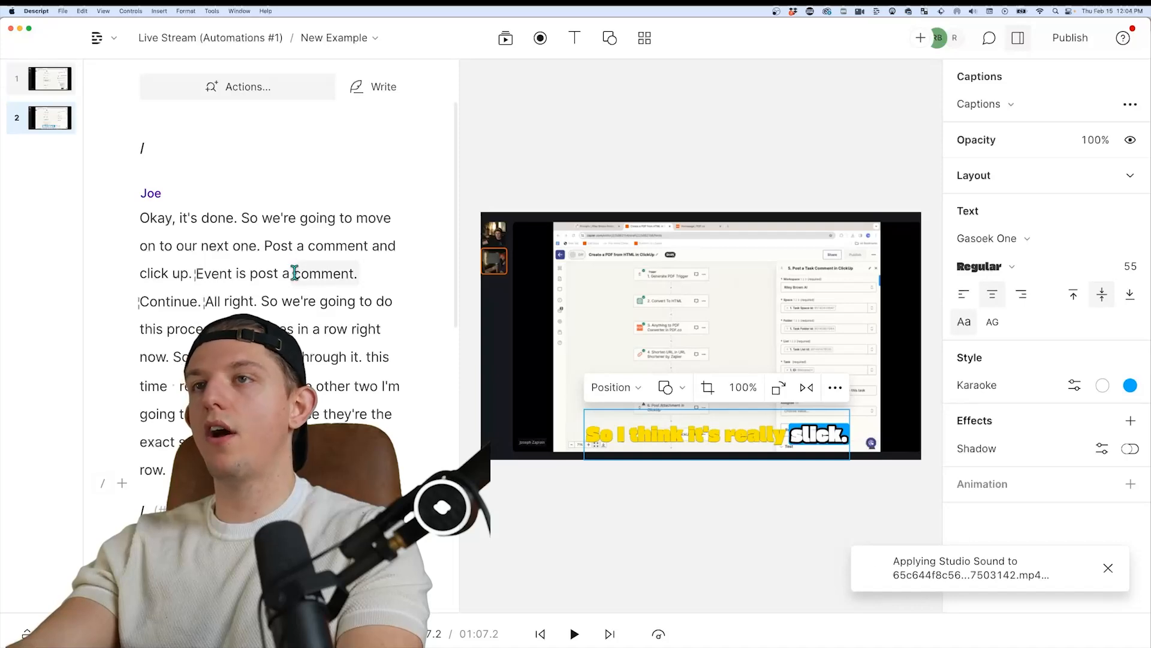
- Correct the transcript word "comment." after "Event is post a" to "taco" and play back the sentence
drag(295, 273, 356, 273)
click(302, 241)
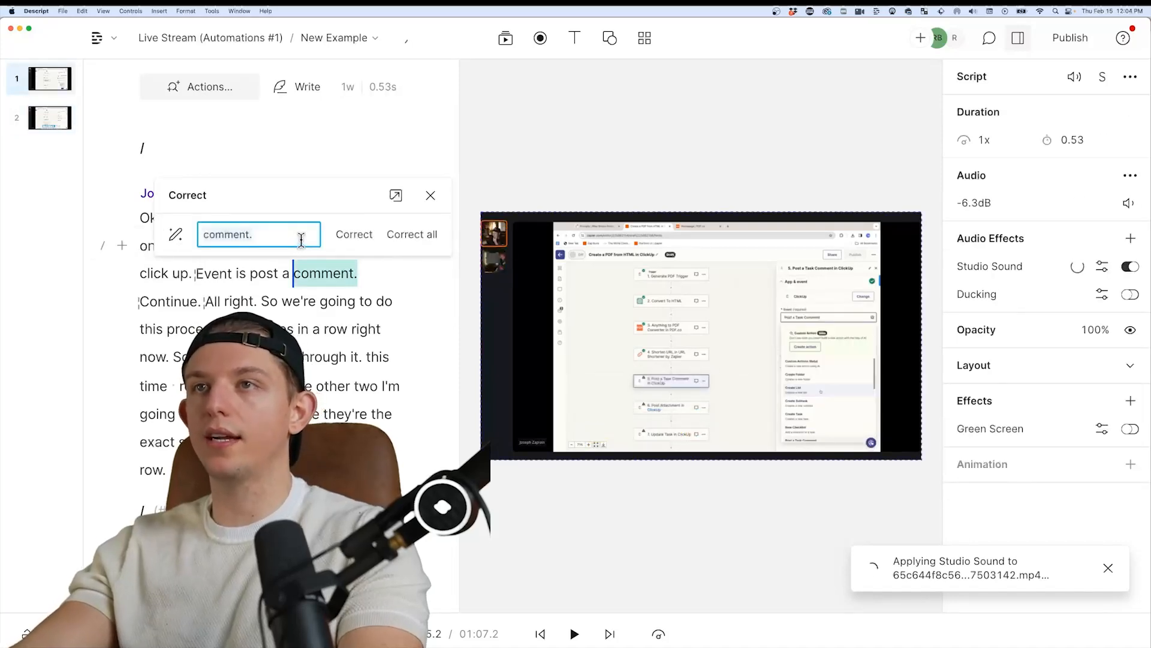
text(taco)
key(Return)
key(space)
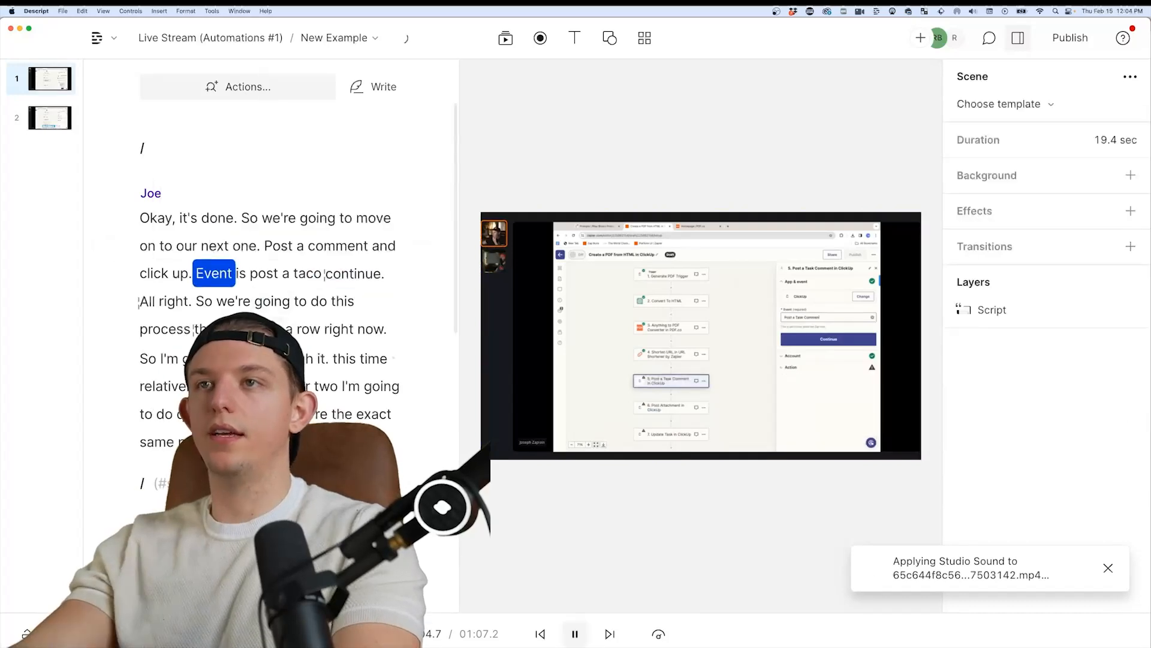
key(space)
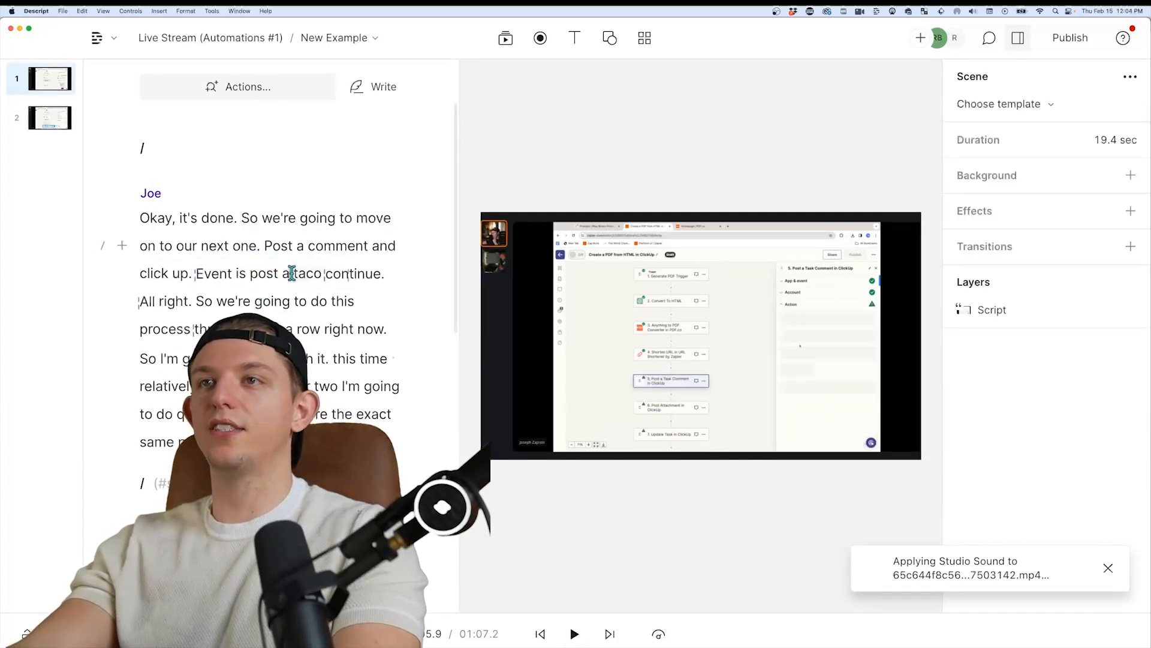
double_click(307, 273)
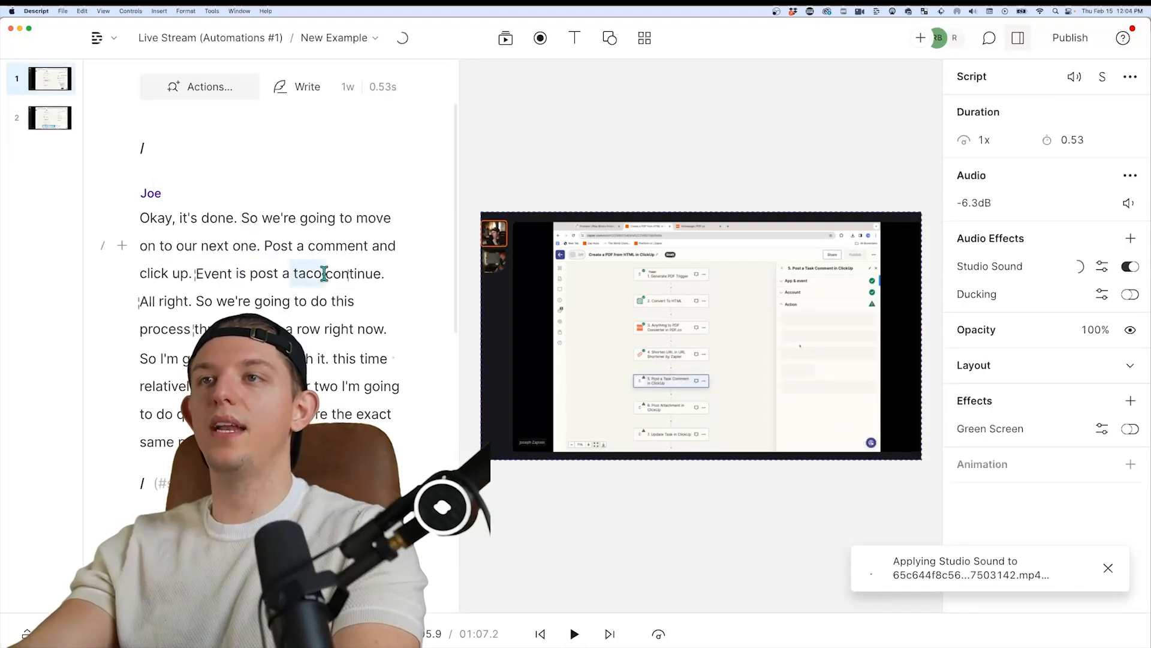
click(247, 273)
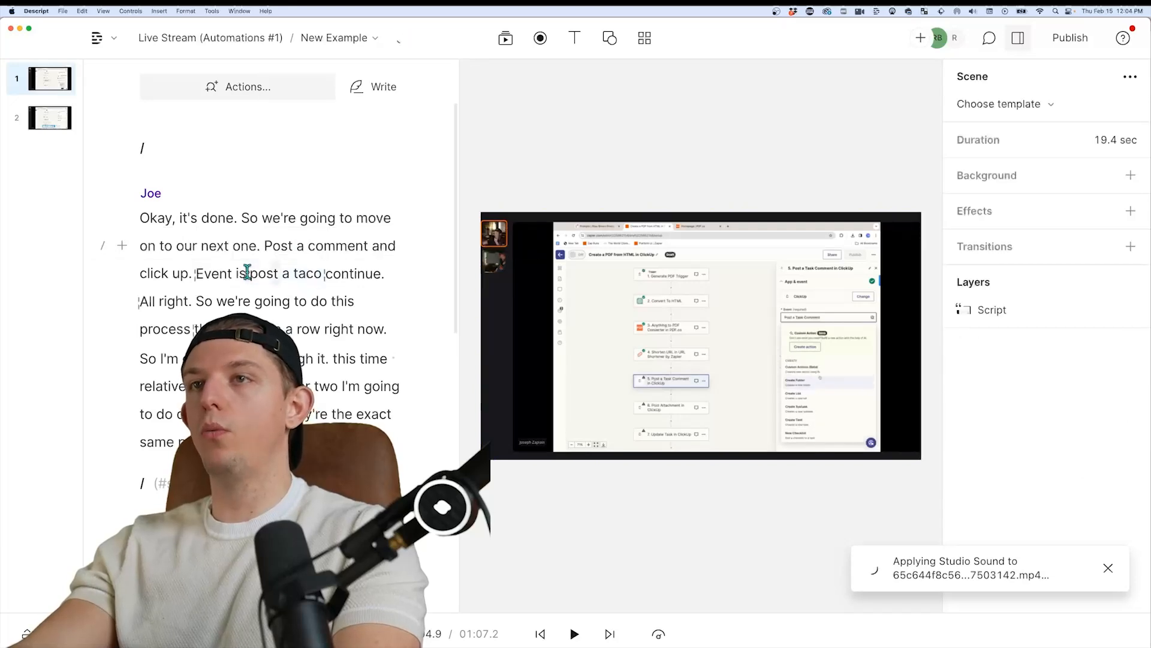
- Find "taco" in the transcript and play the video from that sentence
click(1027, 325)
key(super+f)
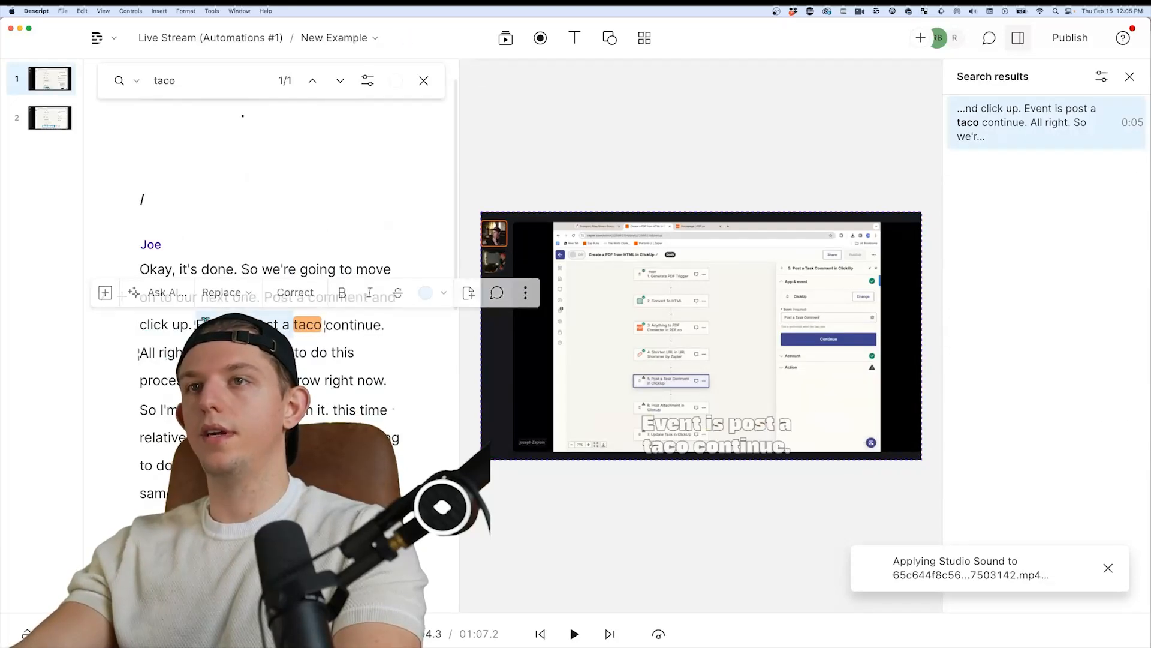
key(space)
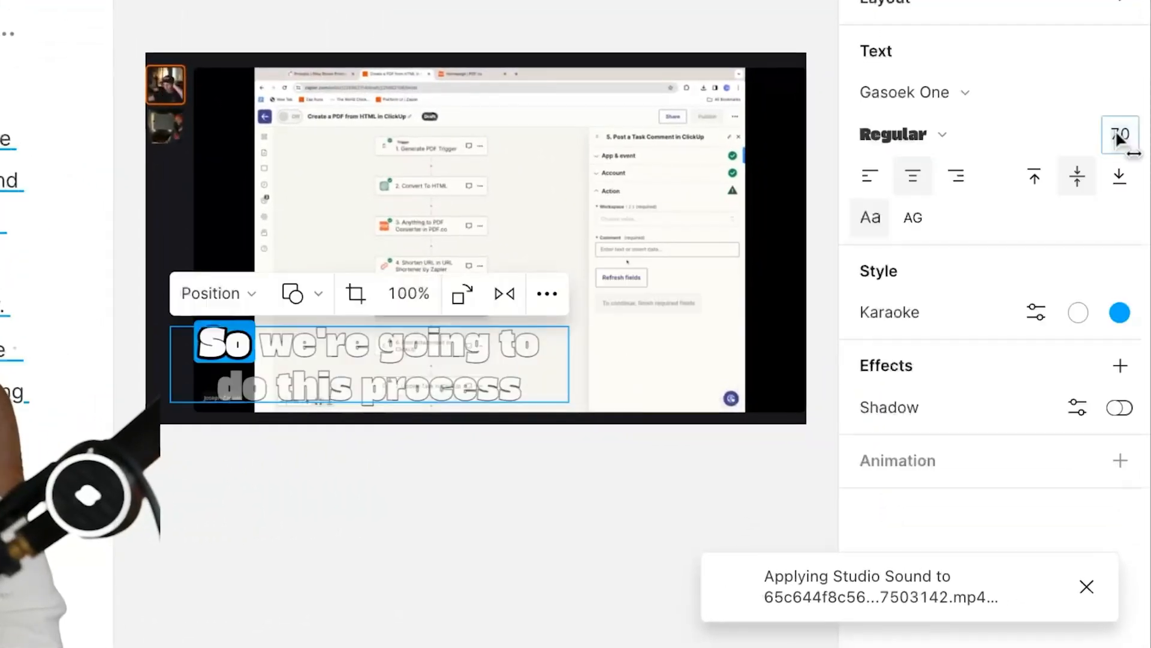
- Set the caption font size to 40, shrink the caption box and place it in the lower-left corner of the video
click(1116, 133)
text(40)
key(Return)
drag(563, 324, 416, 332)
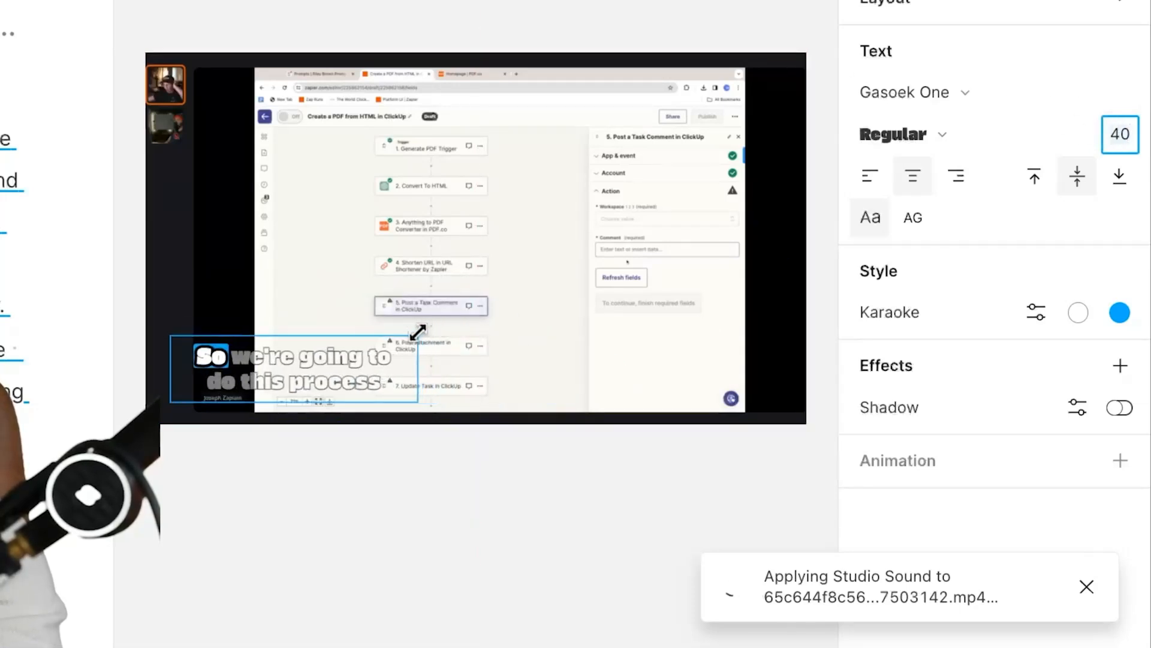
click(334, 488)
drag(331, 364, 321, 200)
drag(311, 318, 313, 382)
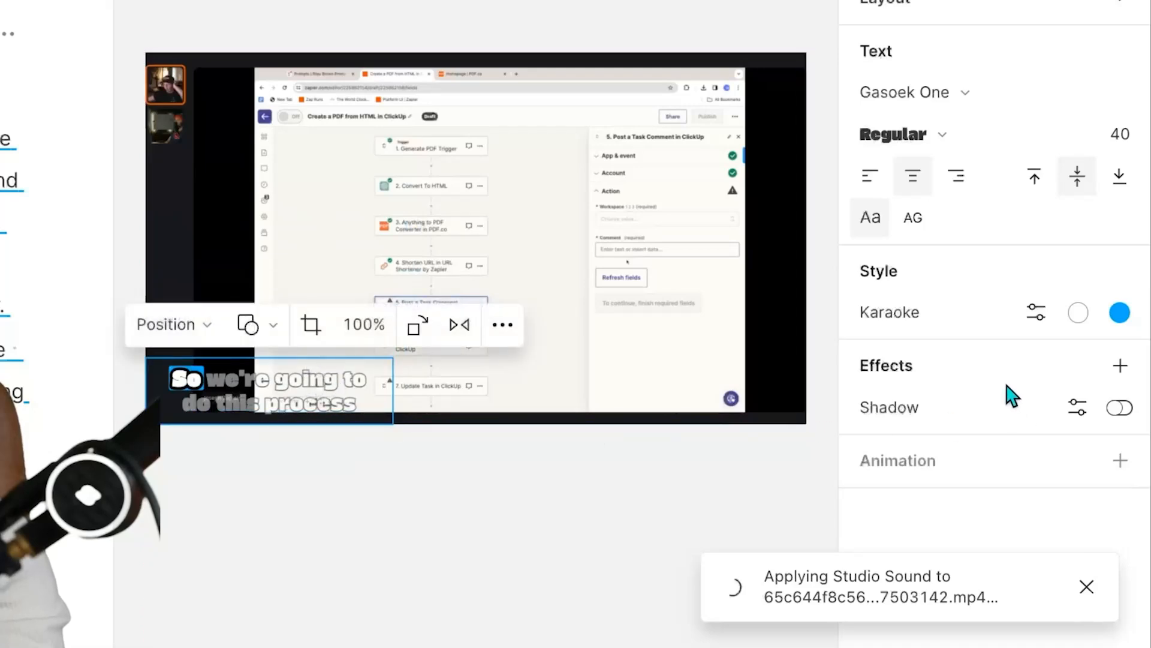
- Turn on the captions' shadow with a blur of 35 and a Y offset of 1
click(1118, 408)
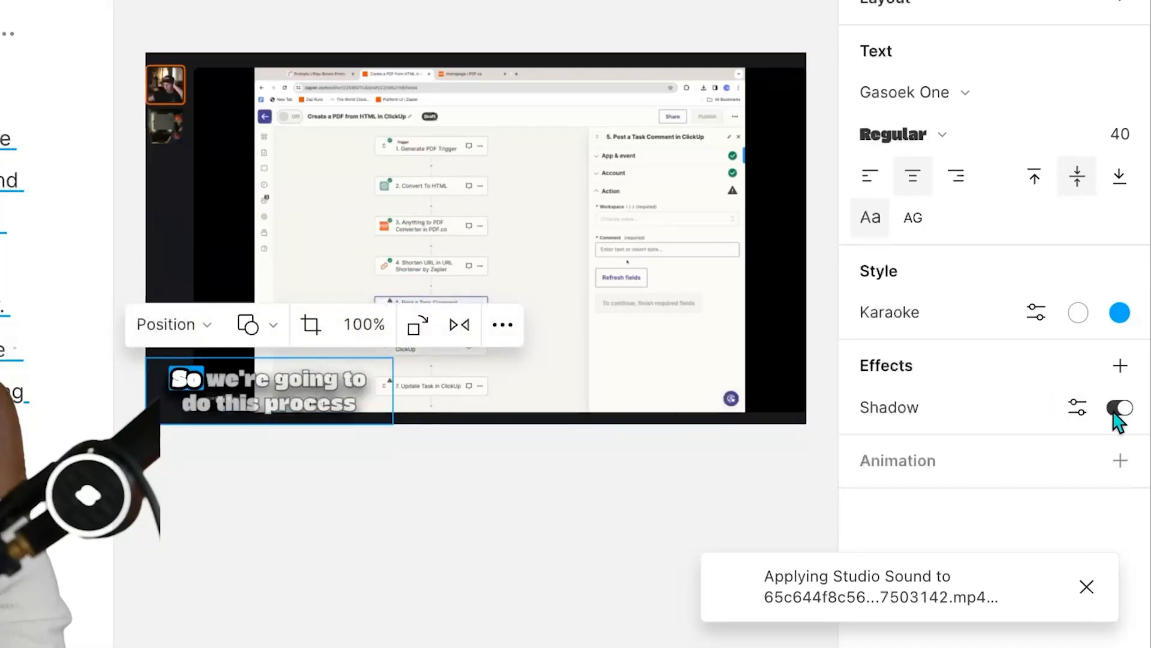
click(1077, 408)
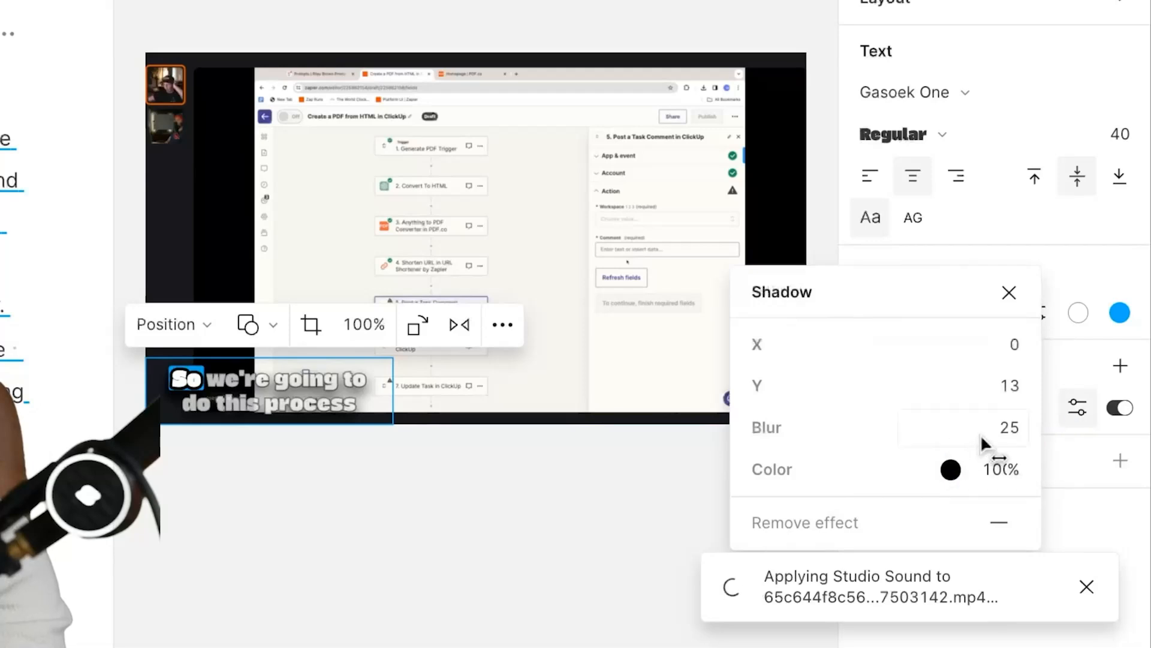
drag(988, 429, 1012, 429)
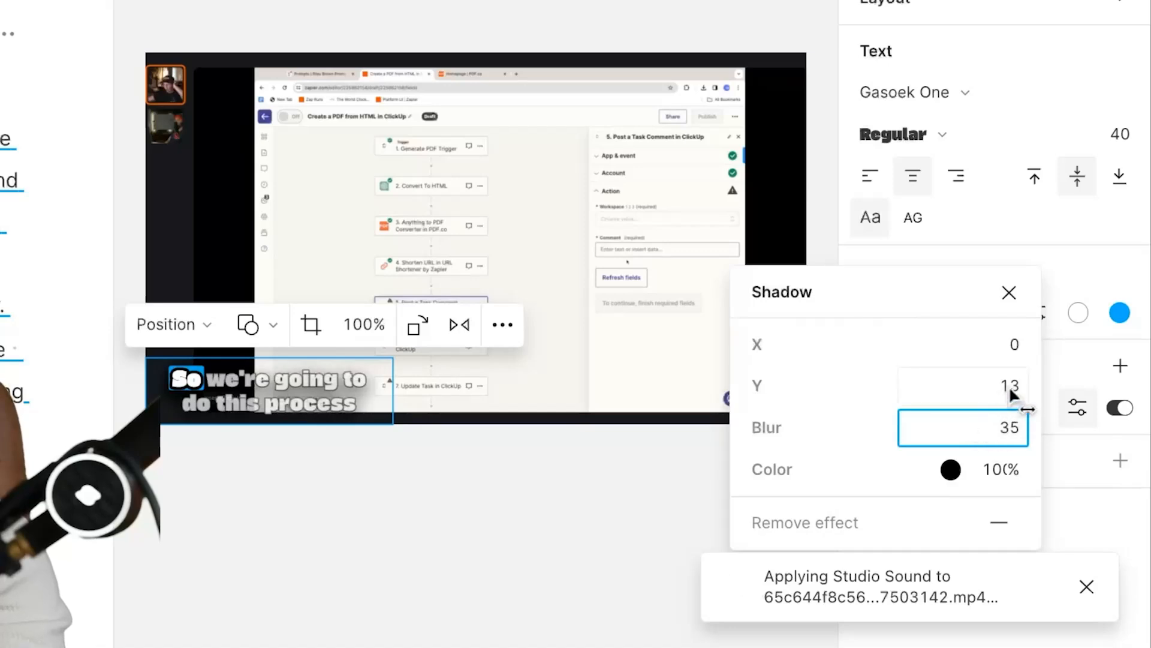
mouse_move(1006, 385)
mouse_down()
mouse_move(1047, 389)
mouse_move(958, 387)
mouse_move(998, 386)
mouse_move(987, 392)
mouse_up()
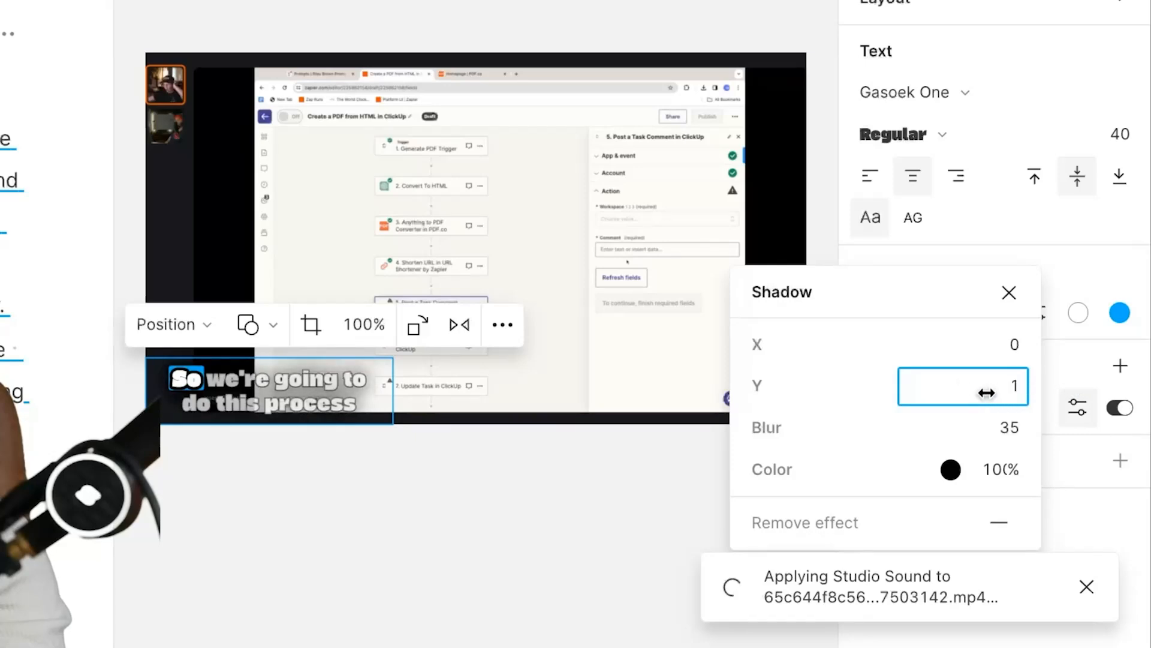
click(634, 519)
- Change the captions' active word fill to blue (00aaff) and play back the result
click(1041, 317)
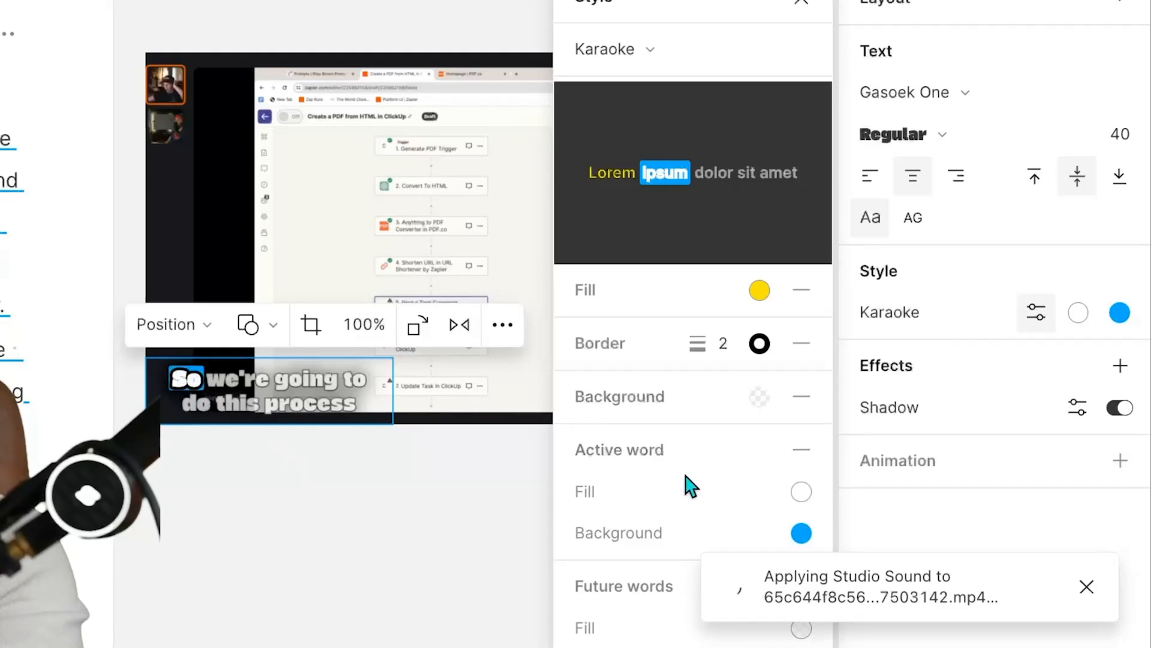
click(801, 493)
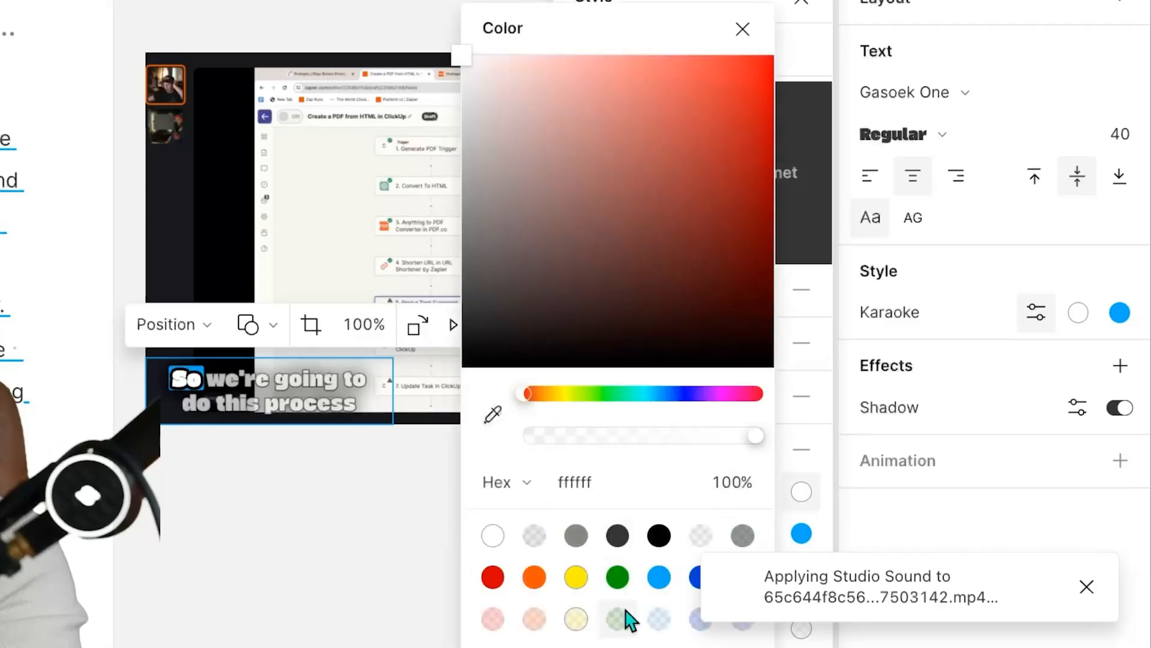
click(659, 577)
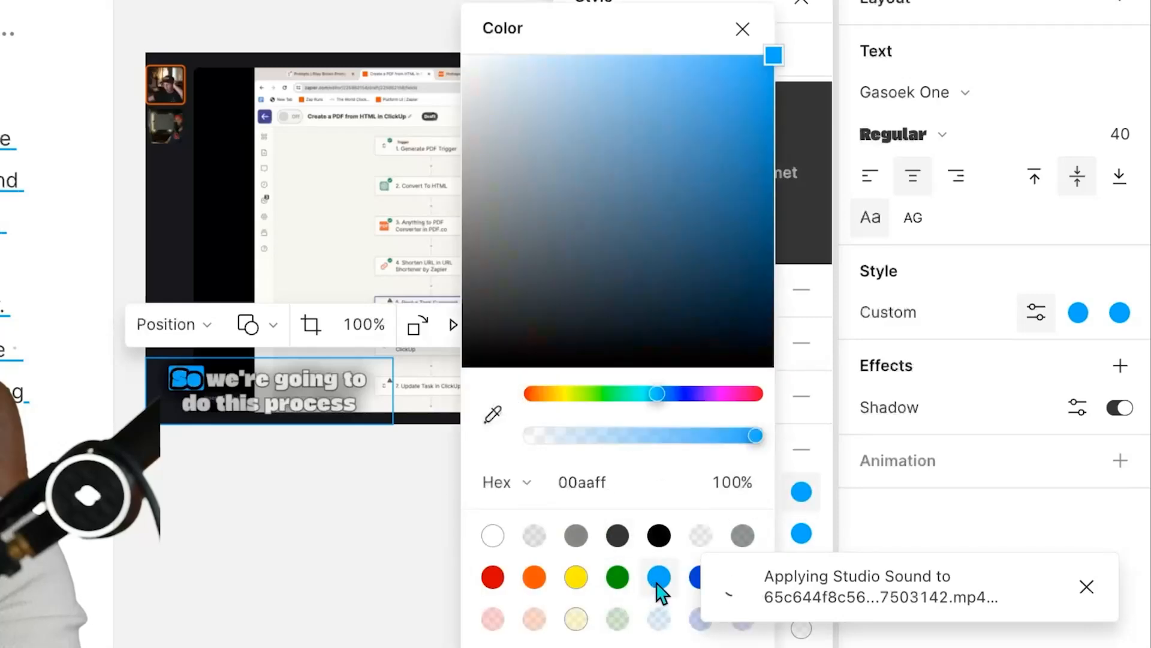
click(828, 462)
click(102, 459)
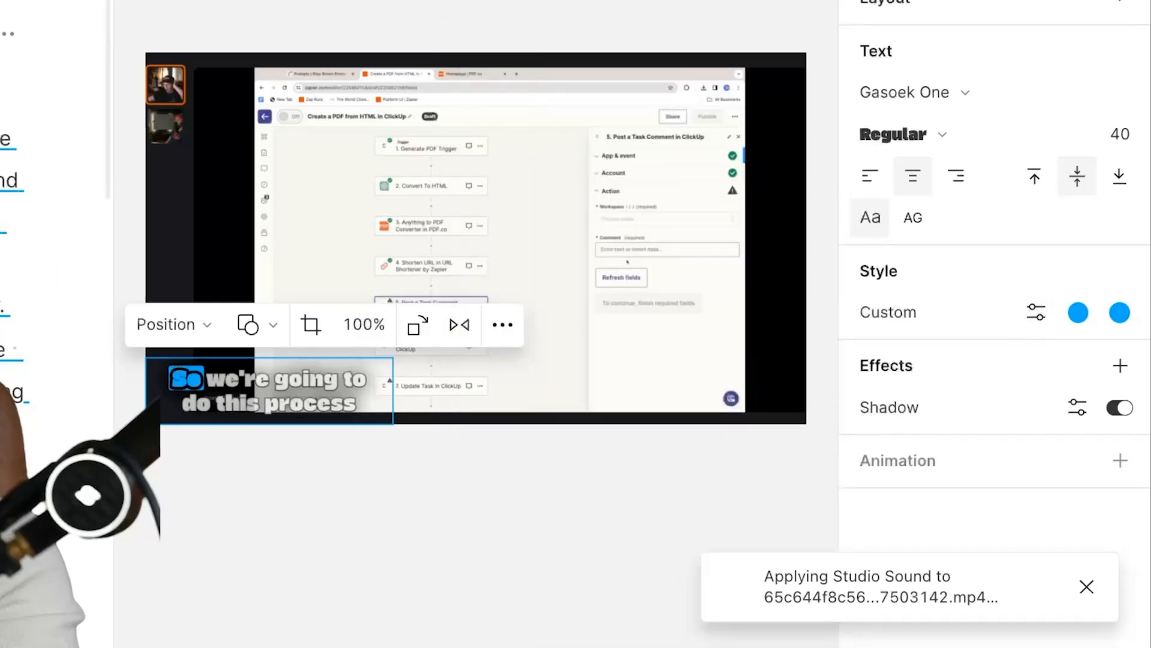
click(3, 139)
key(space)
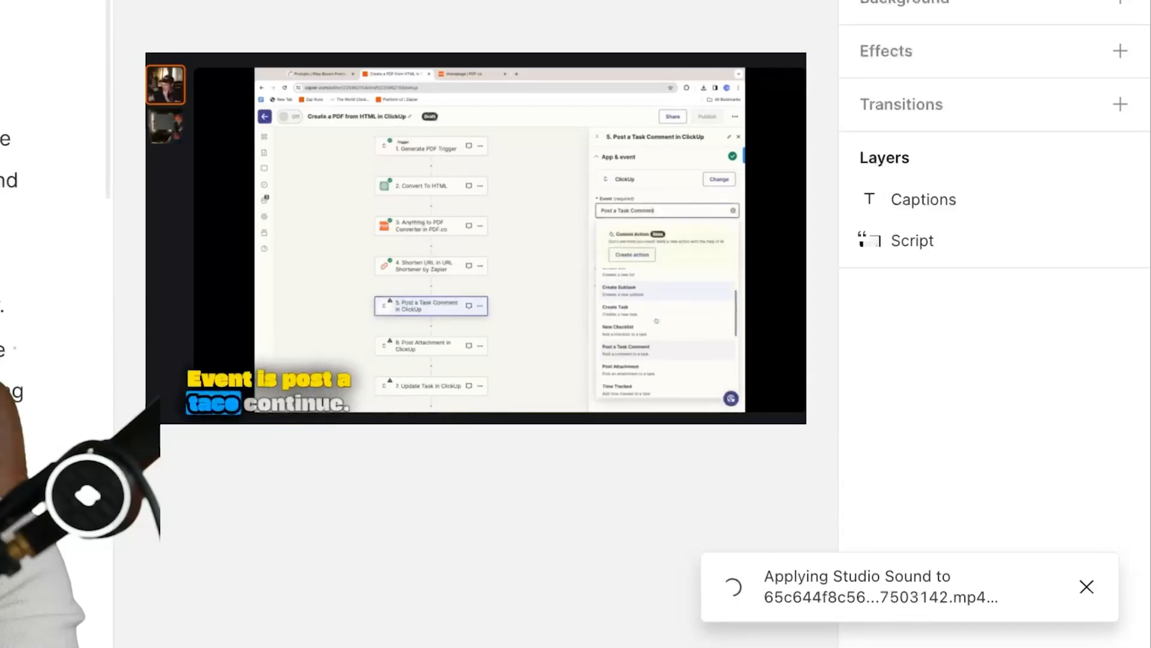
- Give the captions a solid black background at 100% opacity
click(927, 199)
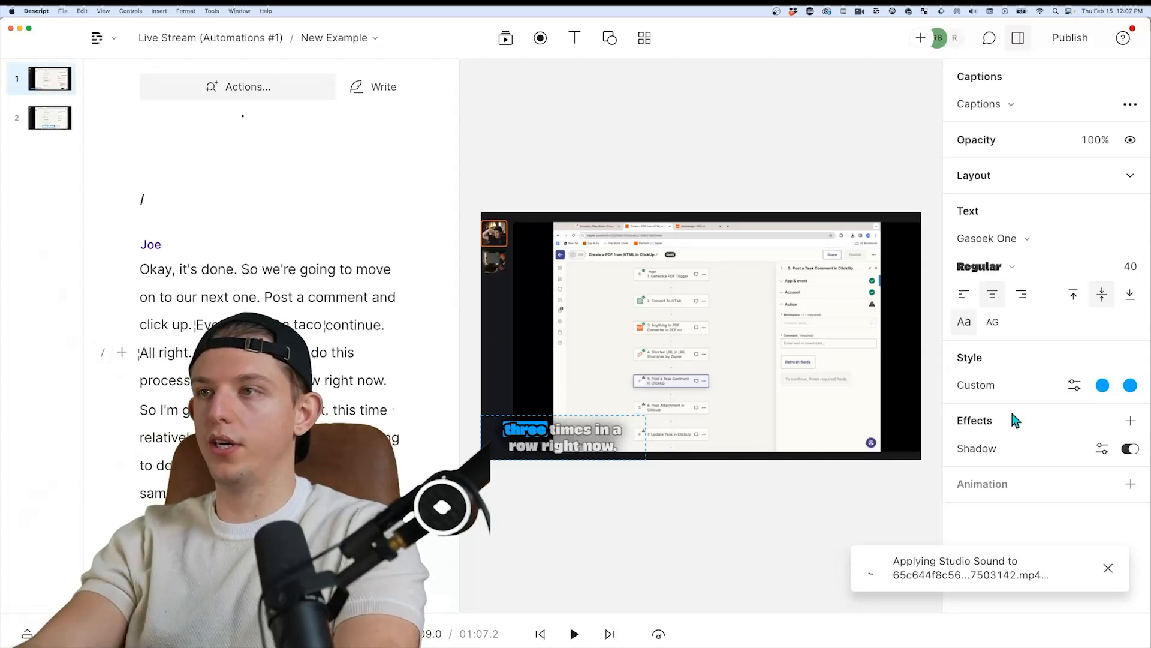
click(617, 444)
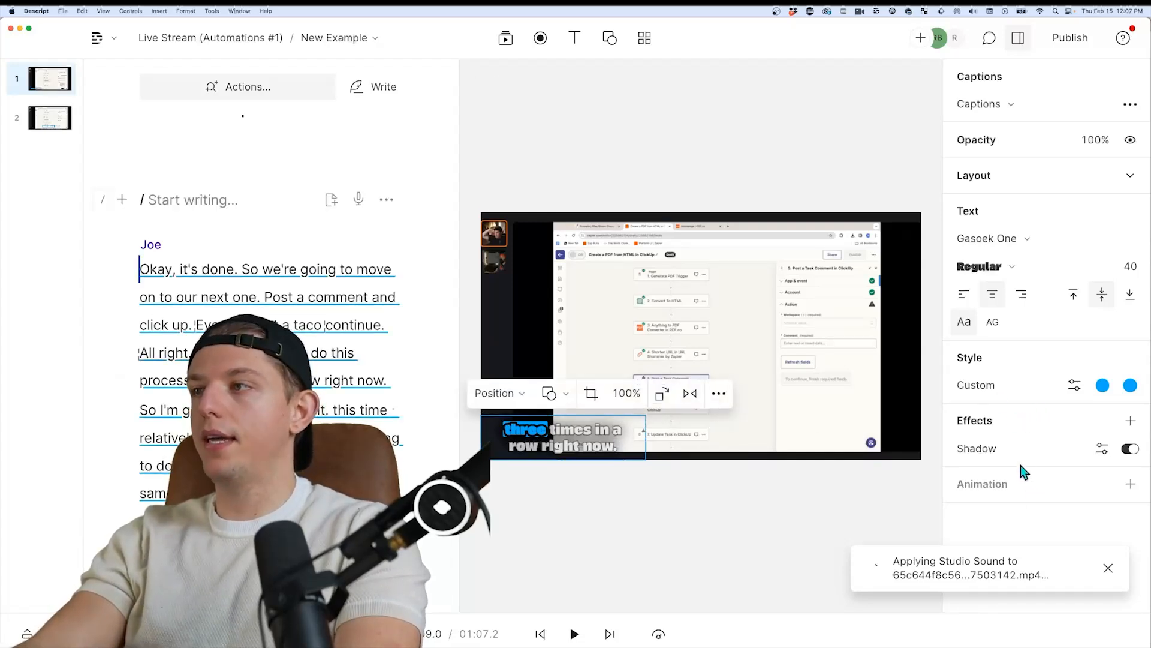
click(1075, 386)
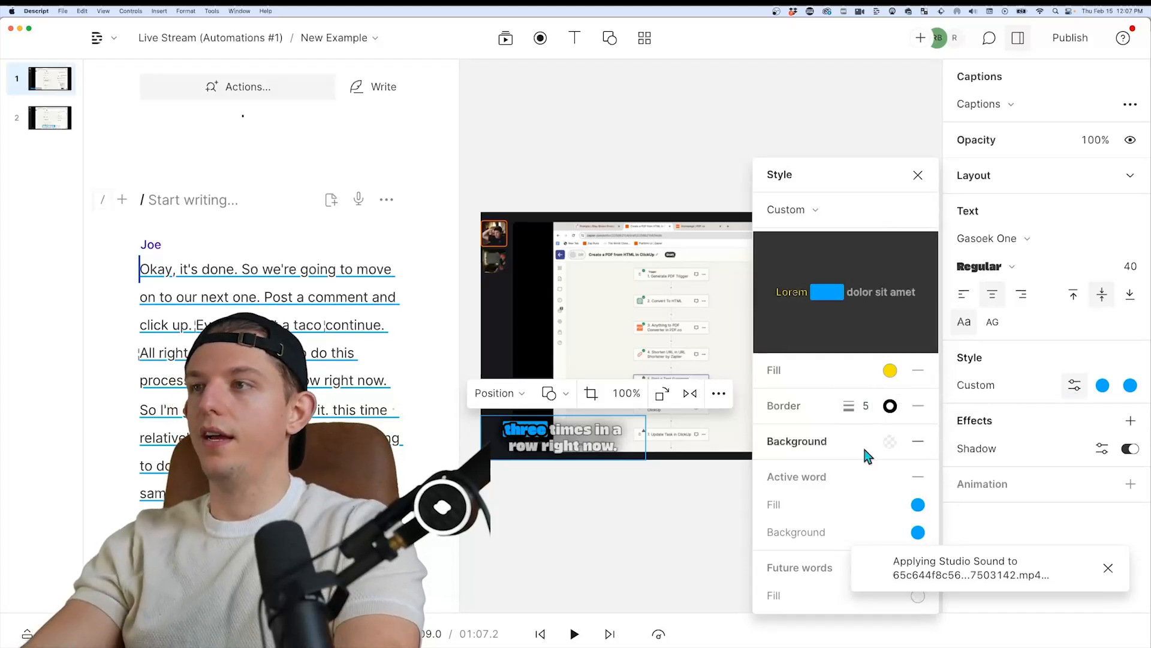
click(889, 442)
drag(765, 467, 890, 476)
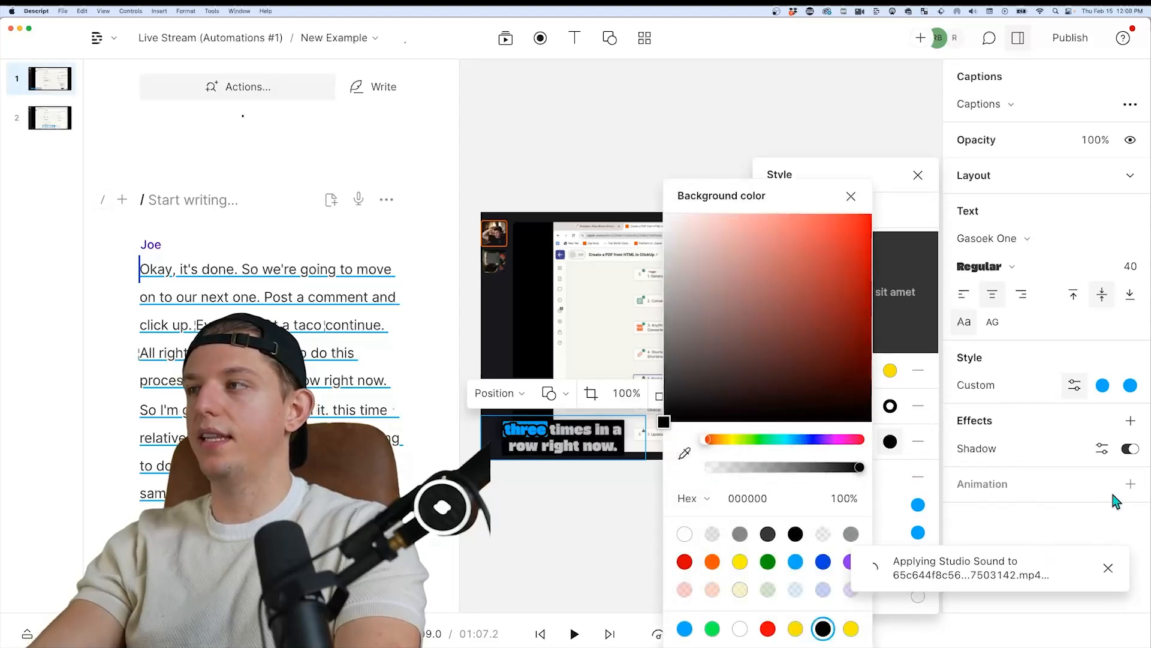
click(1132, 452)
click(1133, 452)
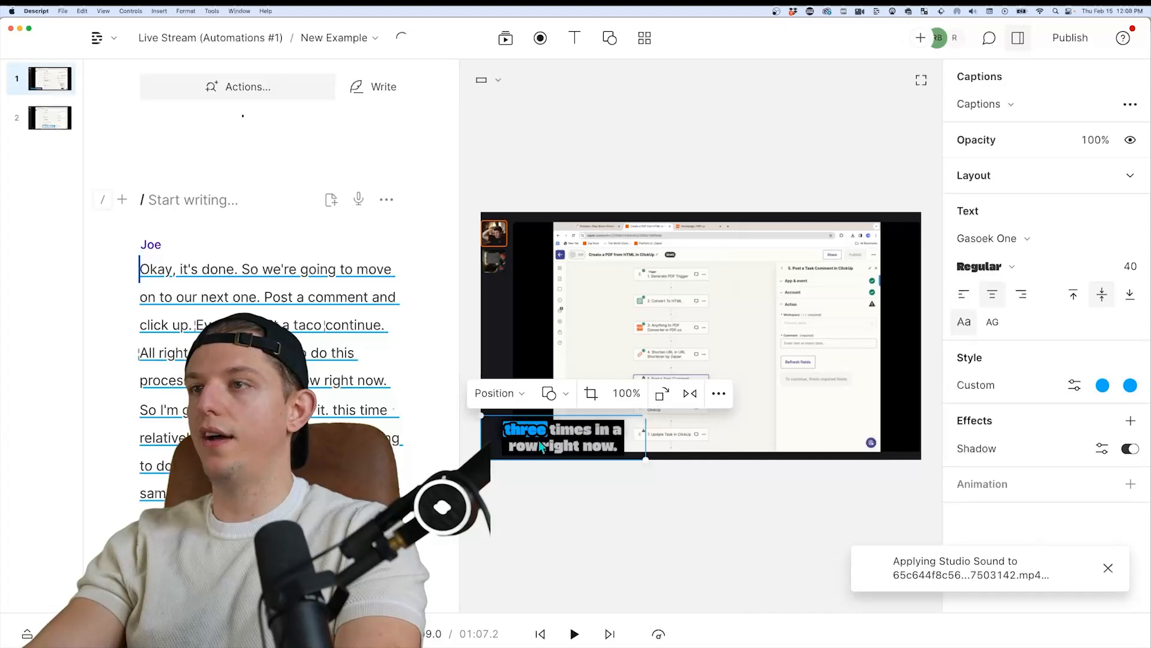
- Set the caption font size to 80, enlarge the caption box towards the upper right of the video and play back the captions
double_click(1132, 263)
text(80)
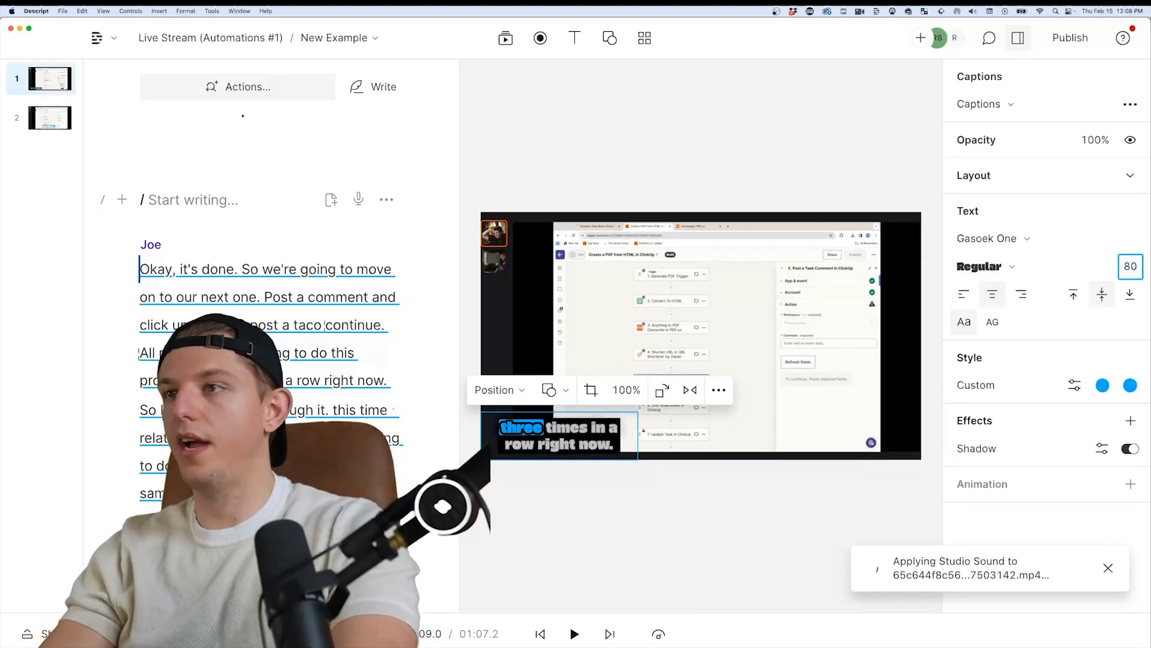
key(Return)
drag(637, 412, 794, 315)
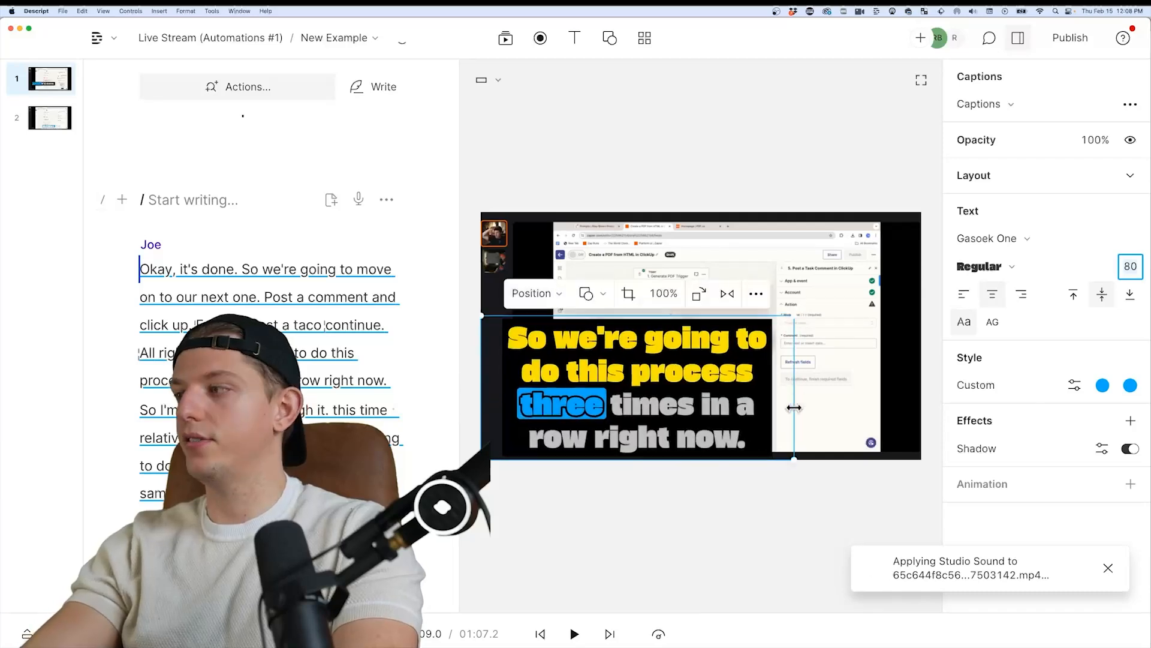
click(757, 514)
key(space)
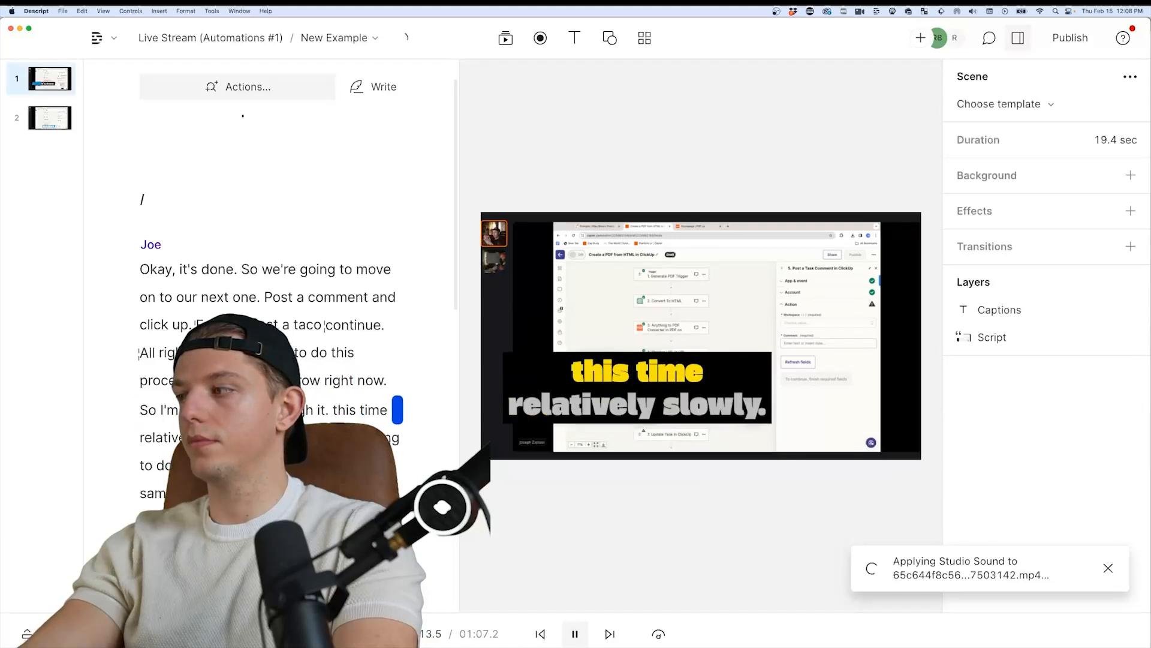
click(700, 406)
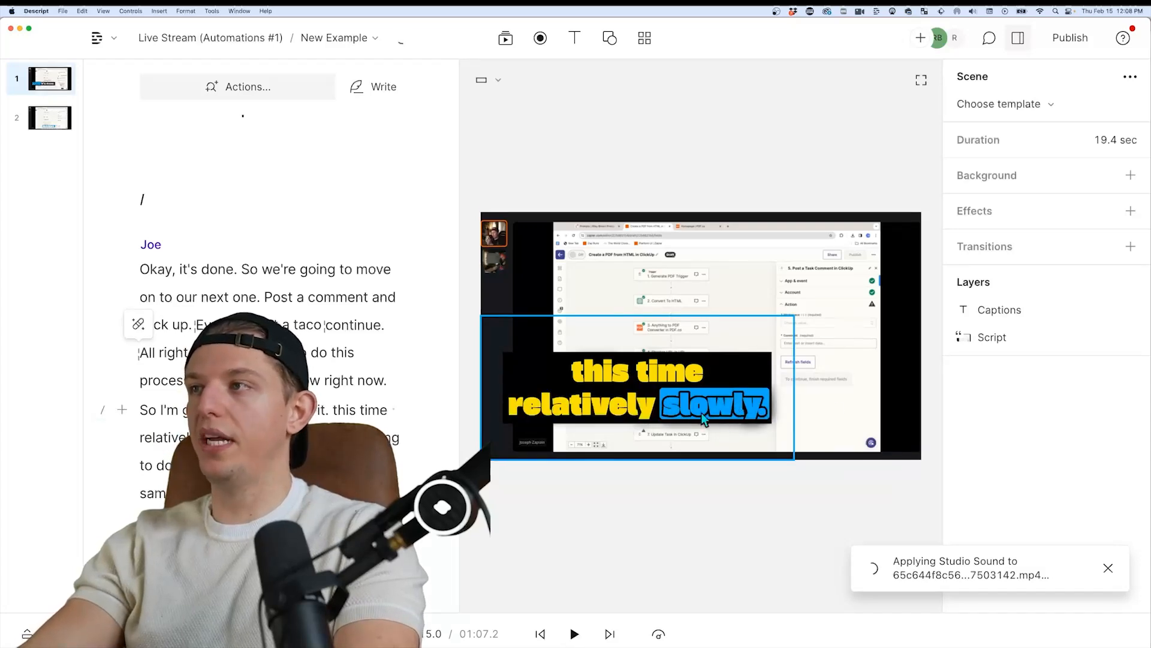
- Set the captions' active word fill to white (ffffff) and play back the sentence beginning "The other two"
click(966, 312)
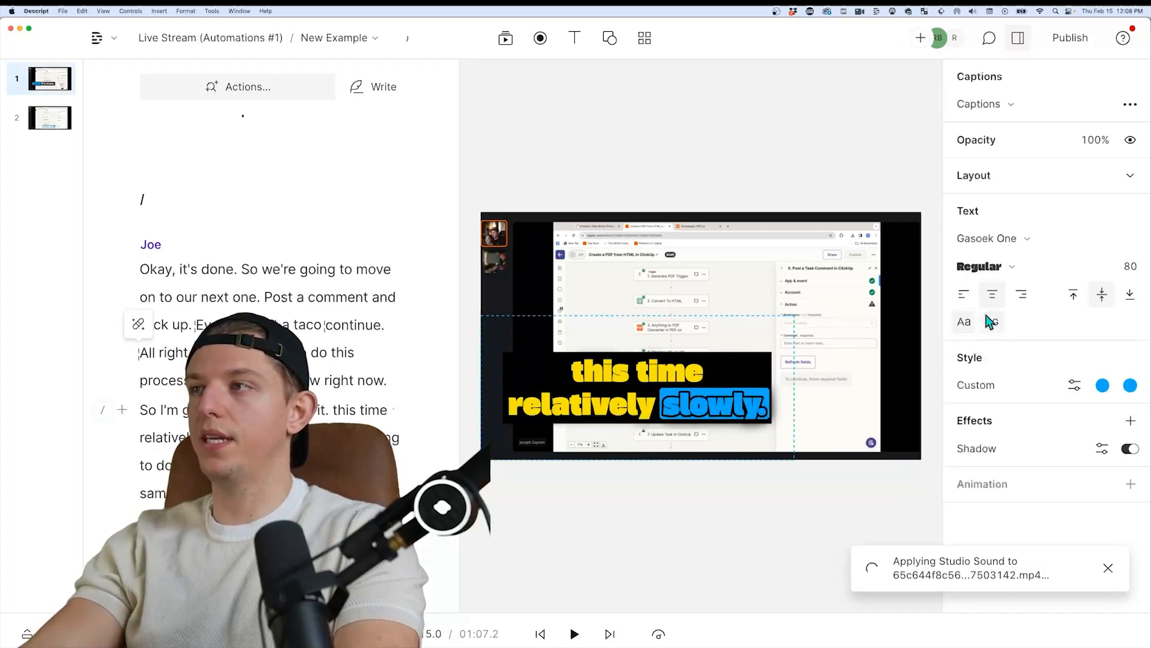
click(1083, 384)
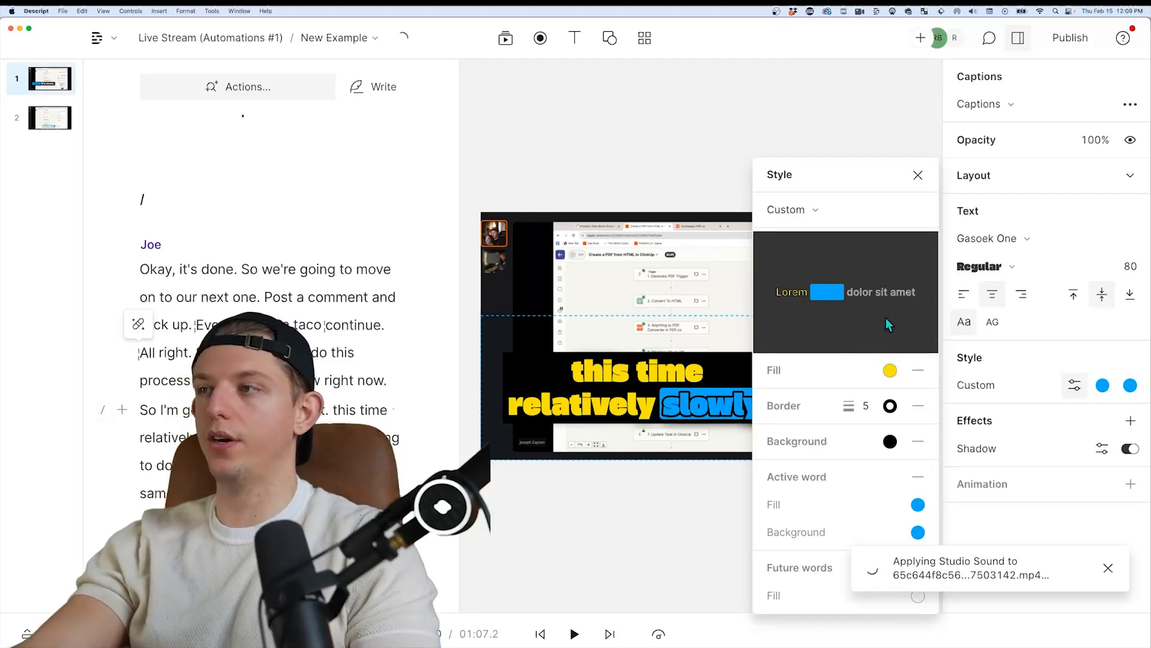
click(918, 504)
click(713, 535)
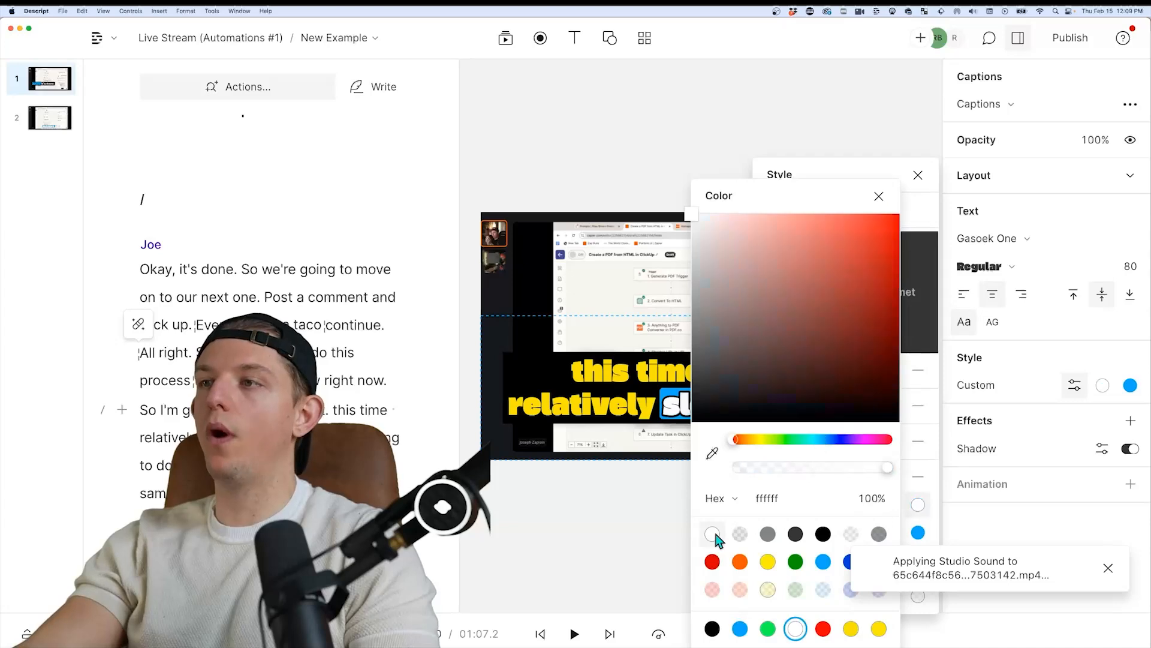
click(659, 292)
click(660, 292)
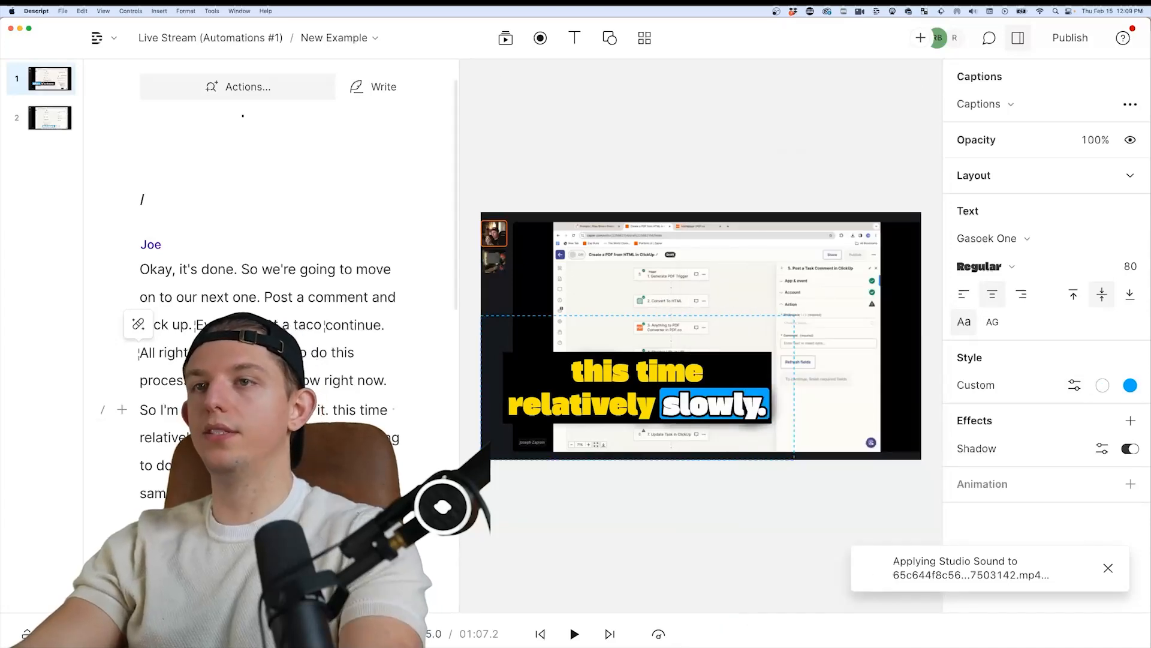
click(259, 437)
key(space)
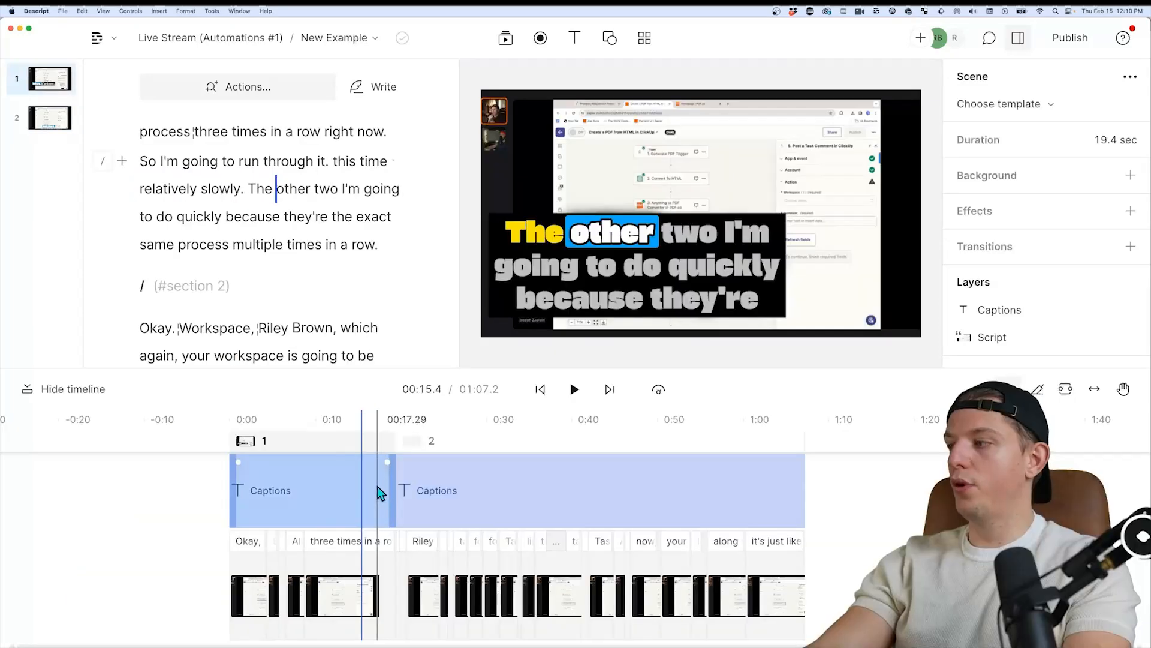
- Delete the second scene's captions clip from the timeline and extend the first scene's captions across the whole second scene
scroll(376, 487, up, 5)
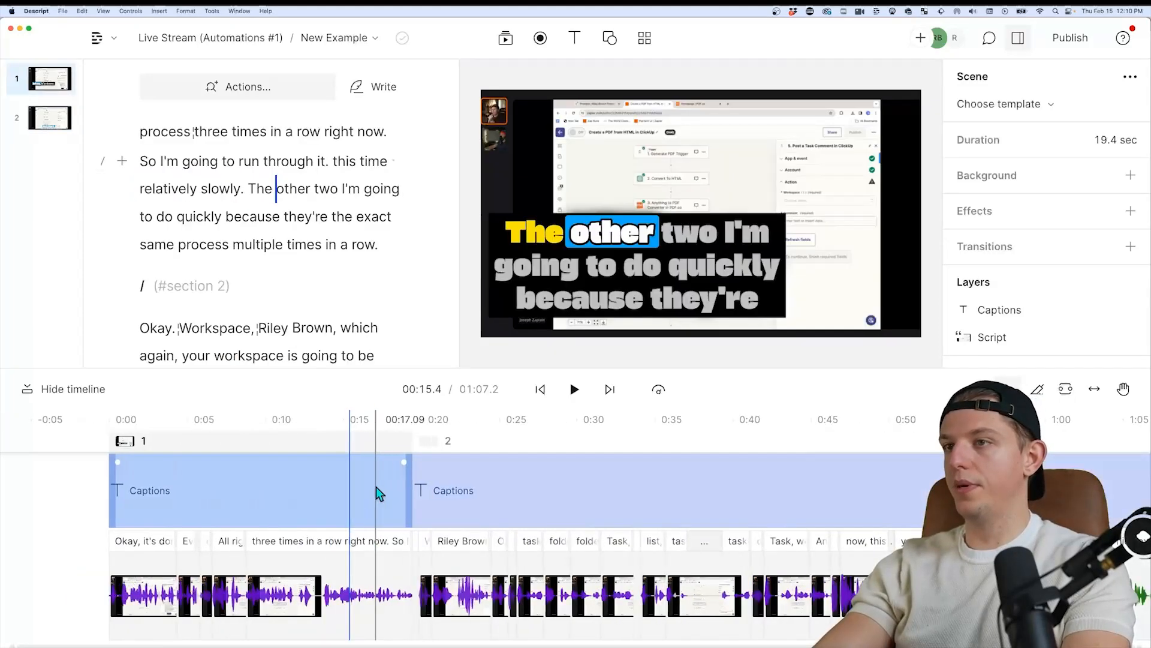
click(390, 447)
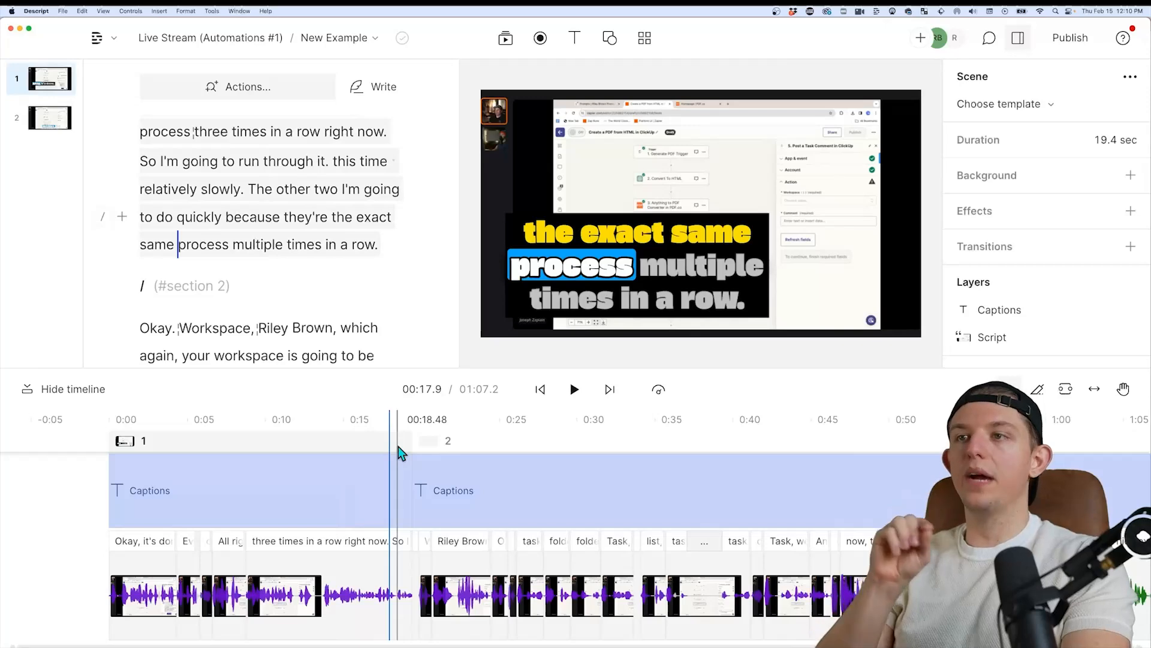
click(451, 509)
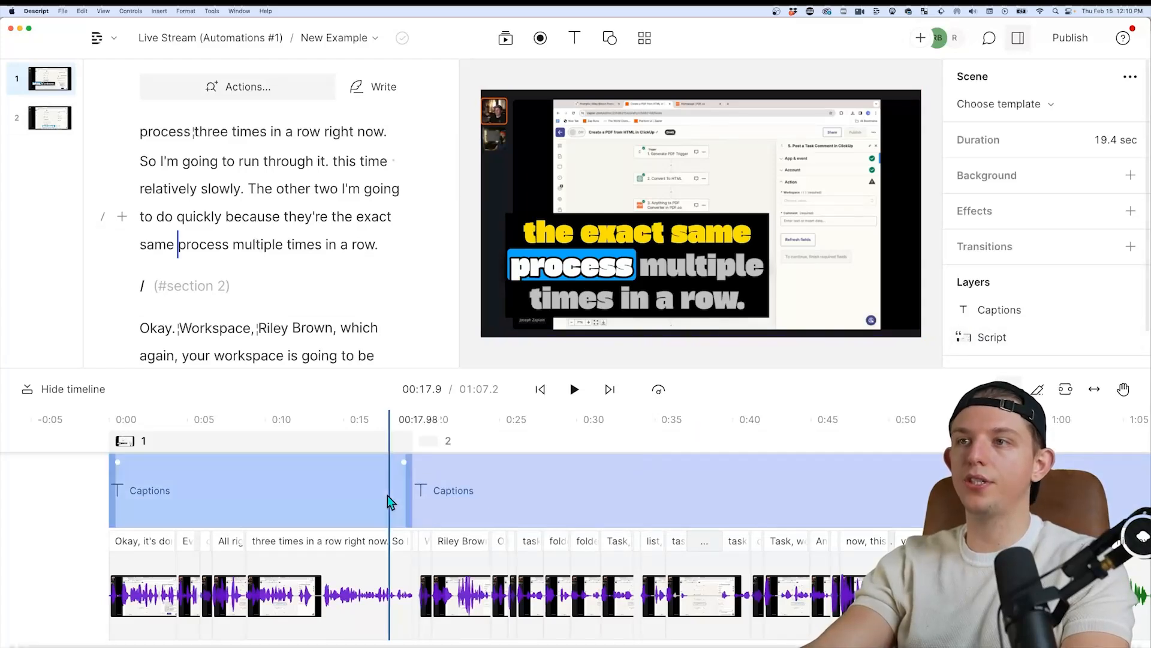
click(456, 495)
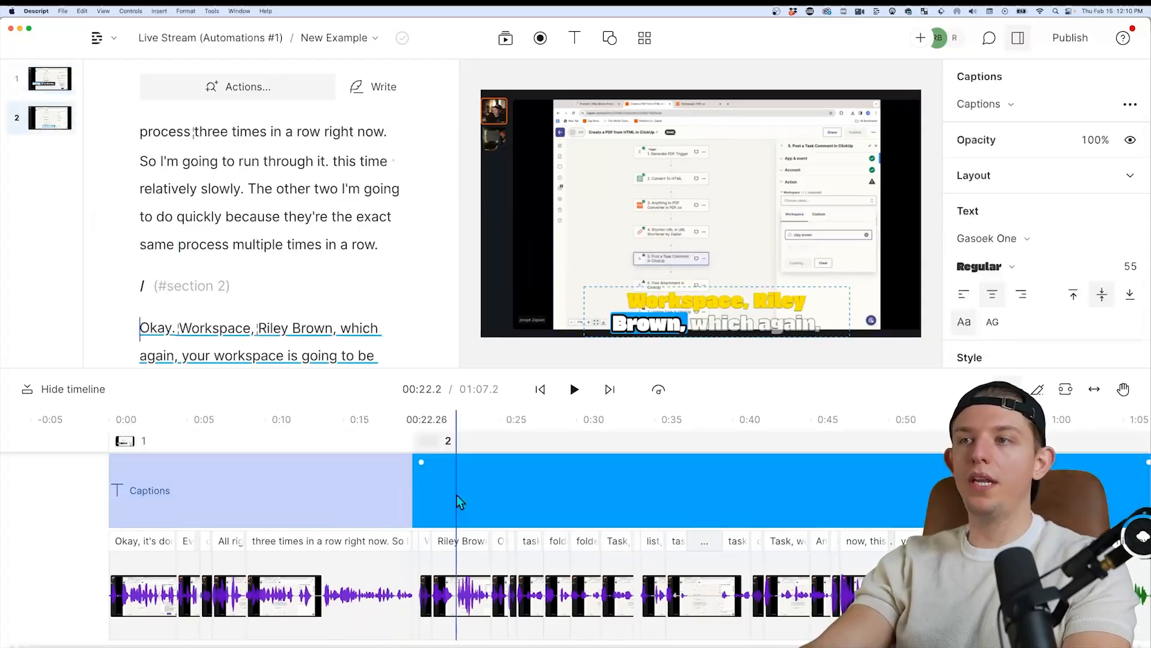
key(Delete)
drag(414, 492, 1142, 492)
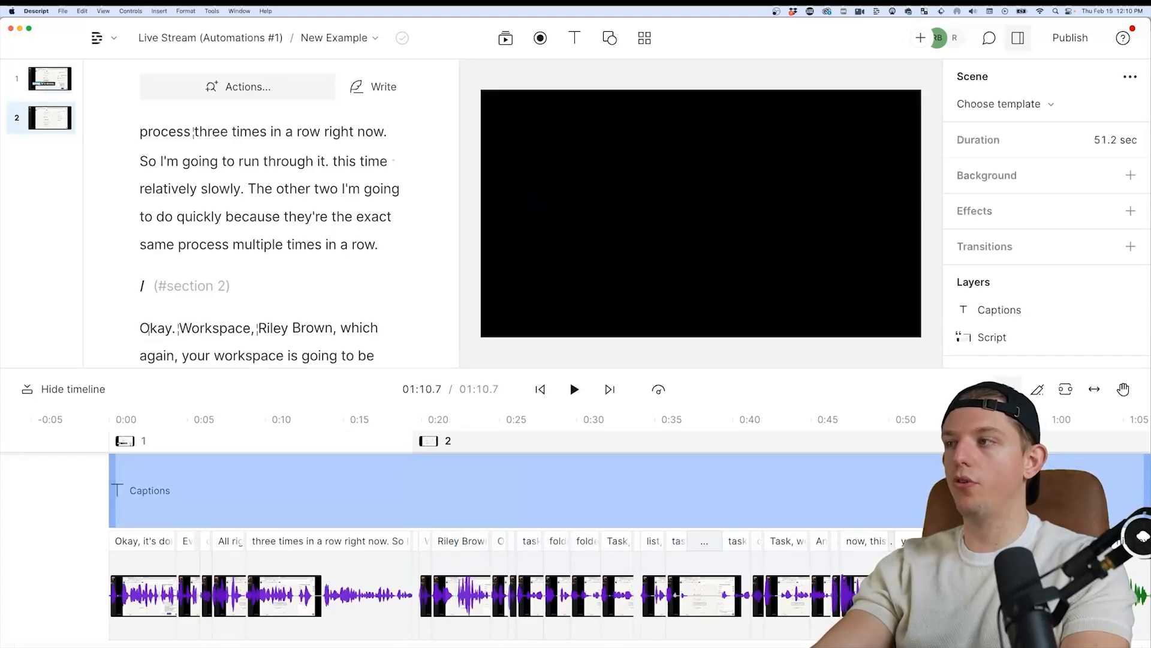
- Check the captions in the second scene and at the transition after "multiple times in a row."
click(163, 328)
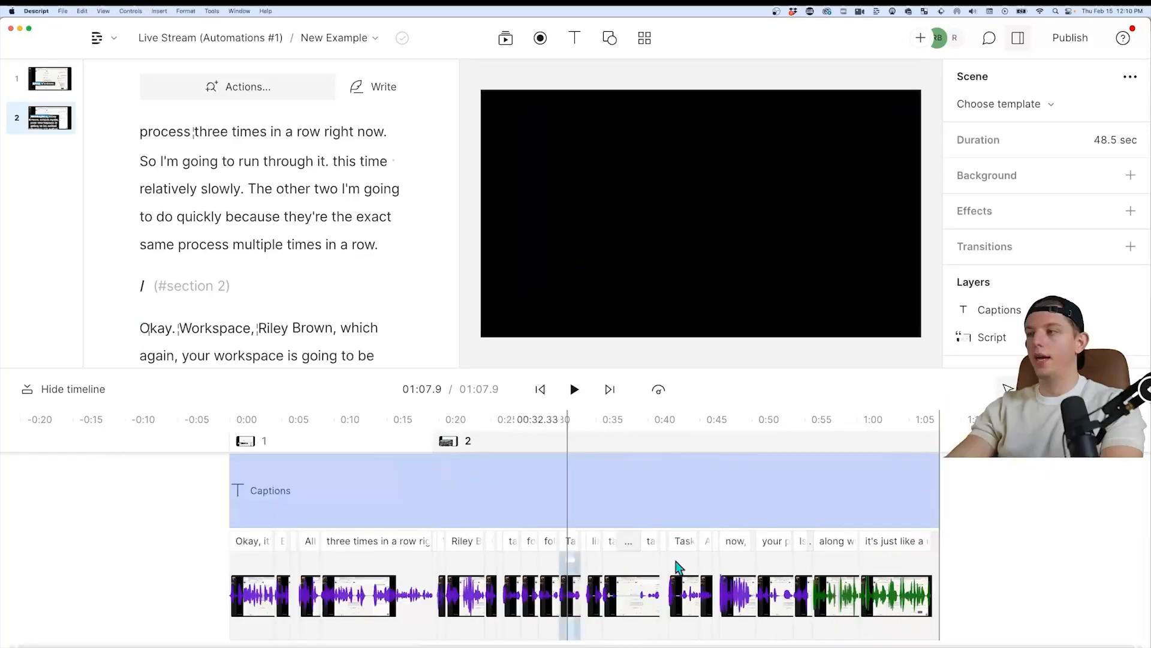
click(528, 480)
click(617, 488)
key(space)
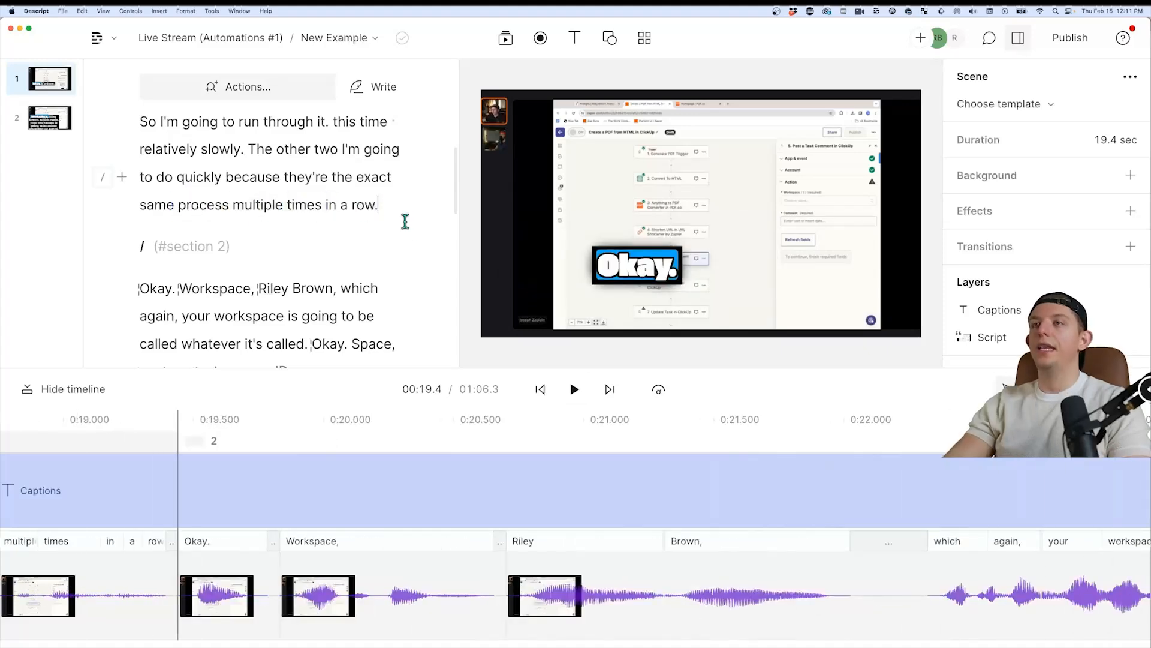
click(380, 207)
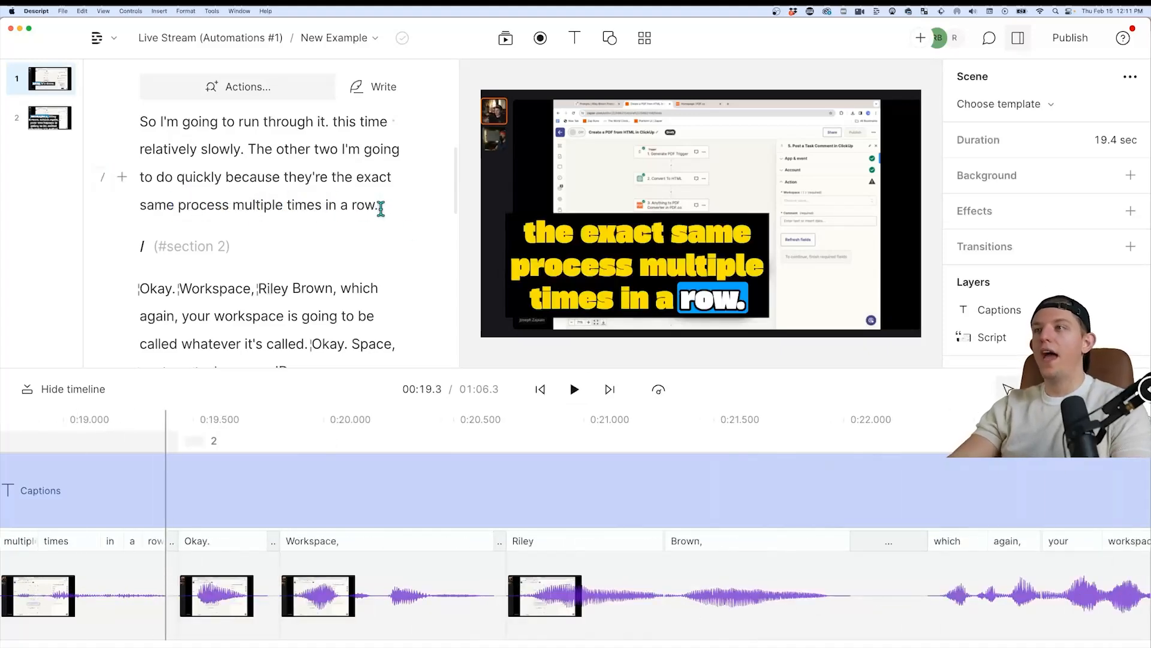
- Reduce the captions box height, set its font size to 35 and place it centred at the bottom edge of the video
click(588, 271)
drag(798, 193, 793, 283)
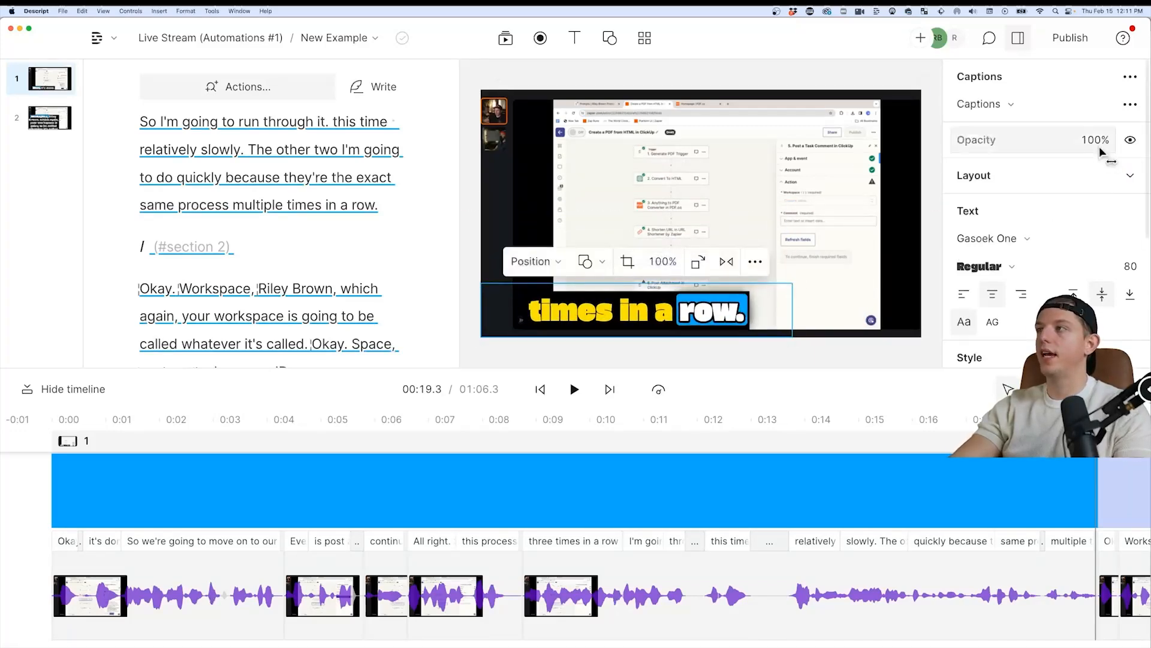
click(1130, 266)
text(35)
key(Return)
drag(705, 306, 768, 294)
drag(850, 277, 860, 301)
drag(731, 319, 723, 320)
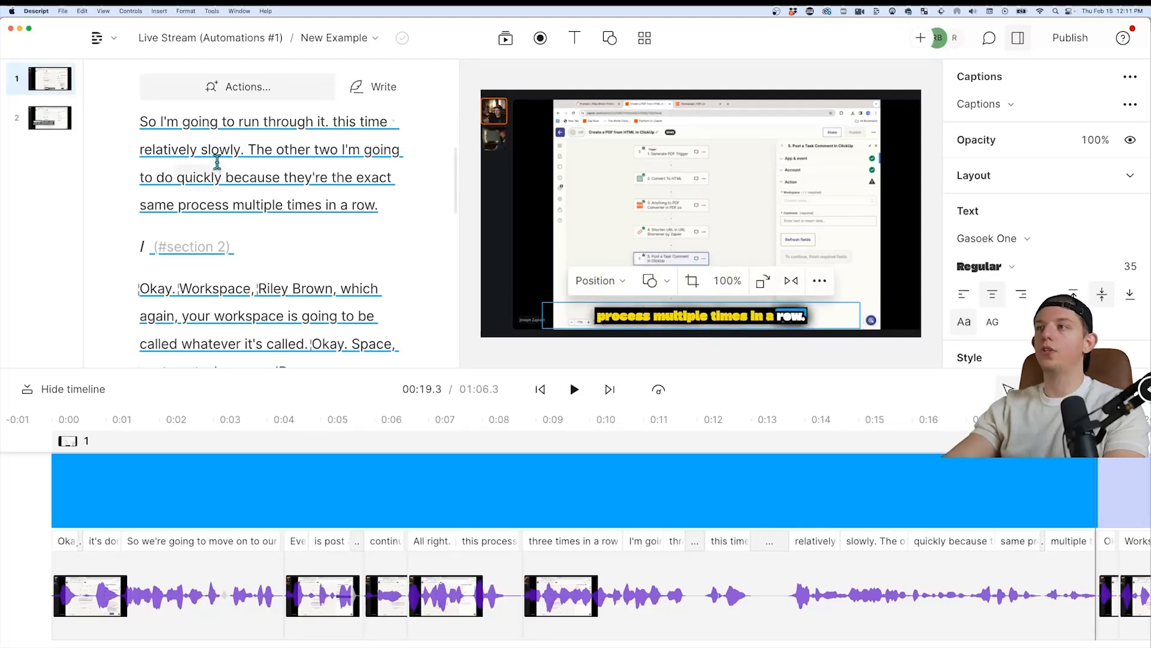
- Set the captions' font to Josefin Sans and play back the composition from "Okay, it's done."
scroll(227, 186, up, 10)
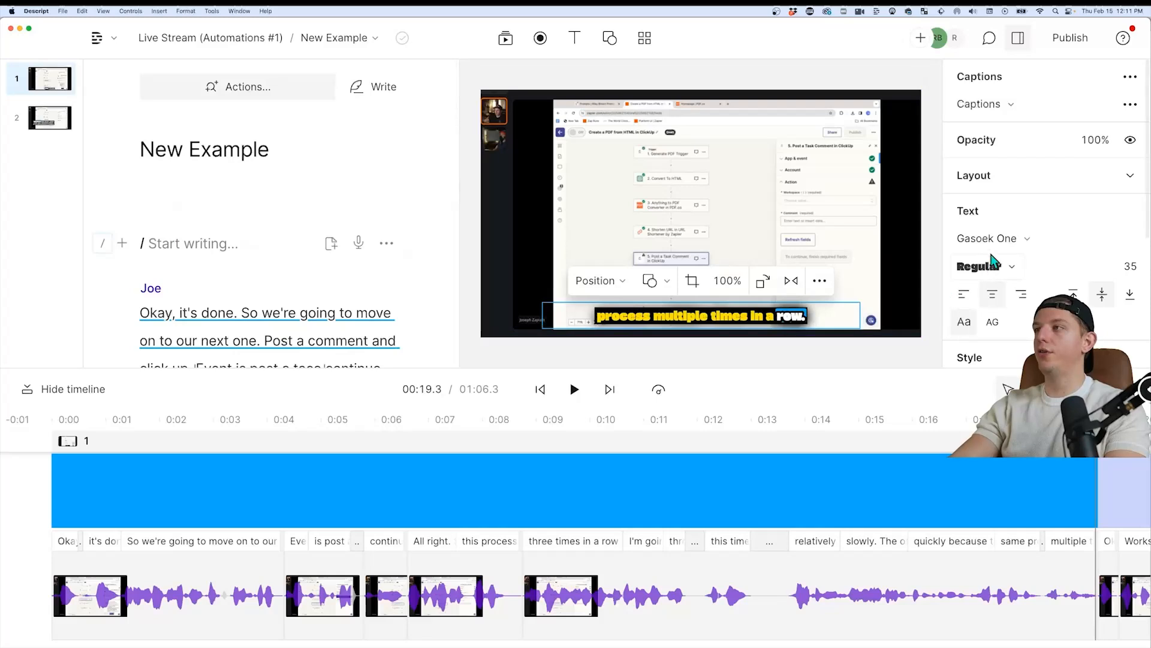
click(1003, 240)
key(Escape)
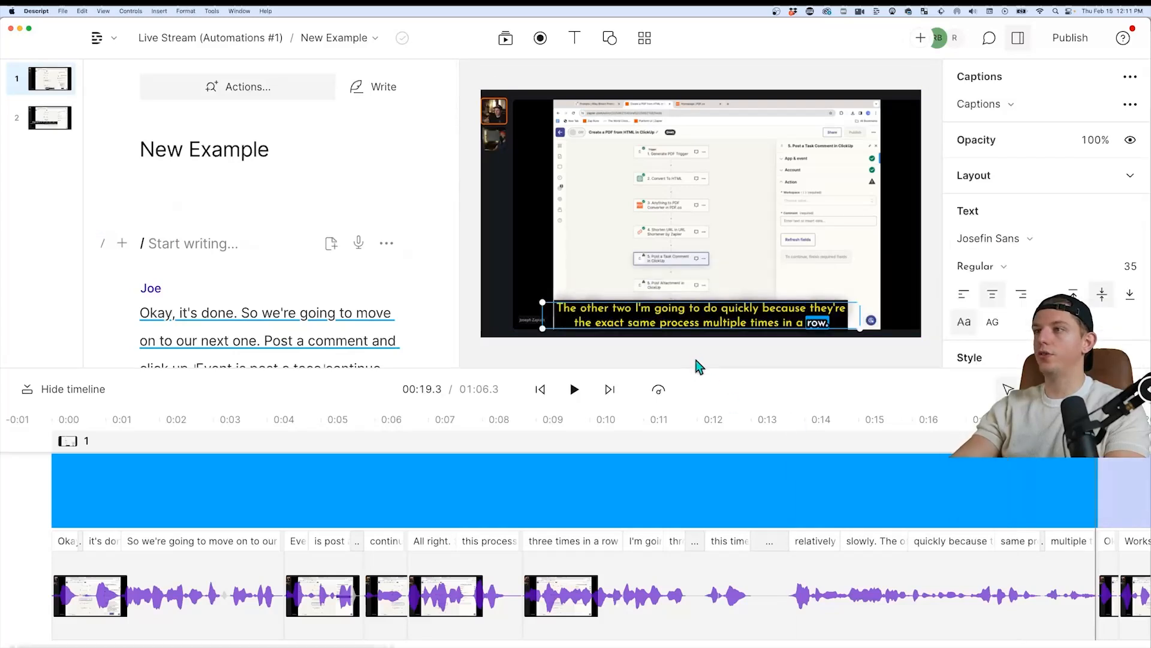
click(140, 313)
key(space)
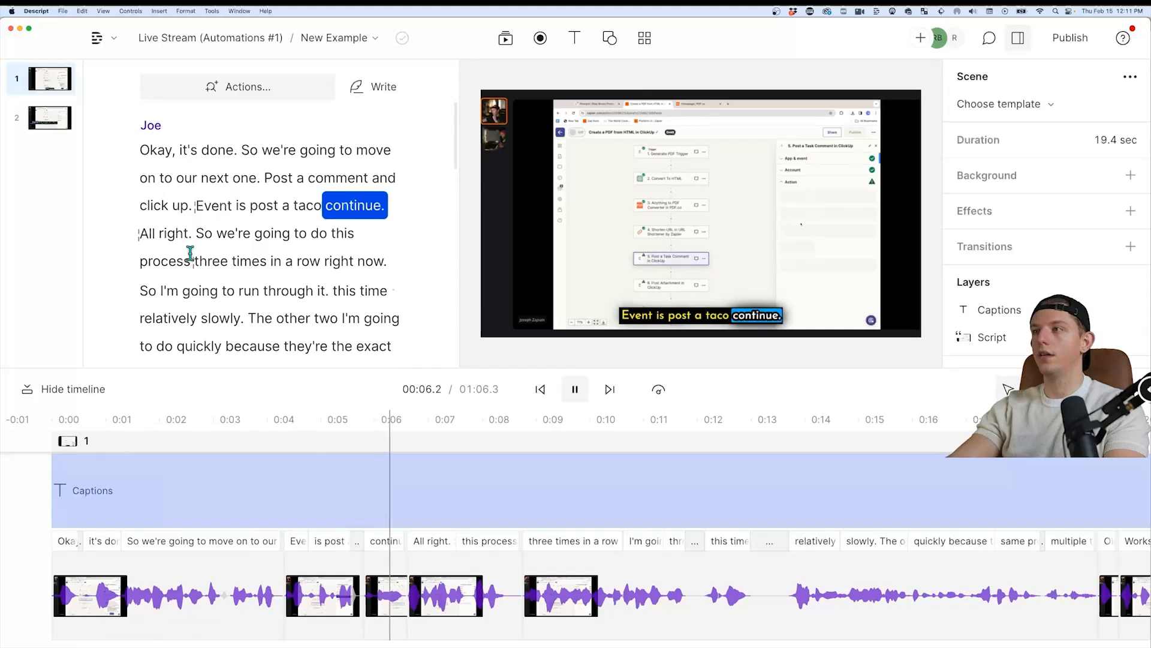
key(space)
- Set the captions' fill colour to purple (cb15ff) and play back the composition from the beginning
click(359, 491)
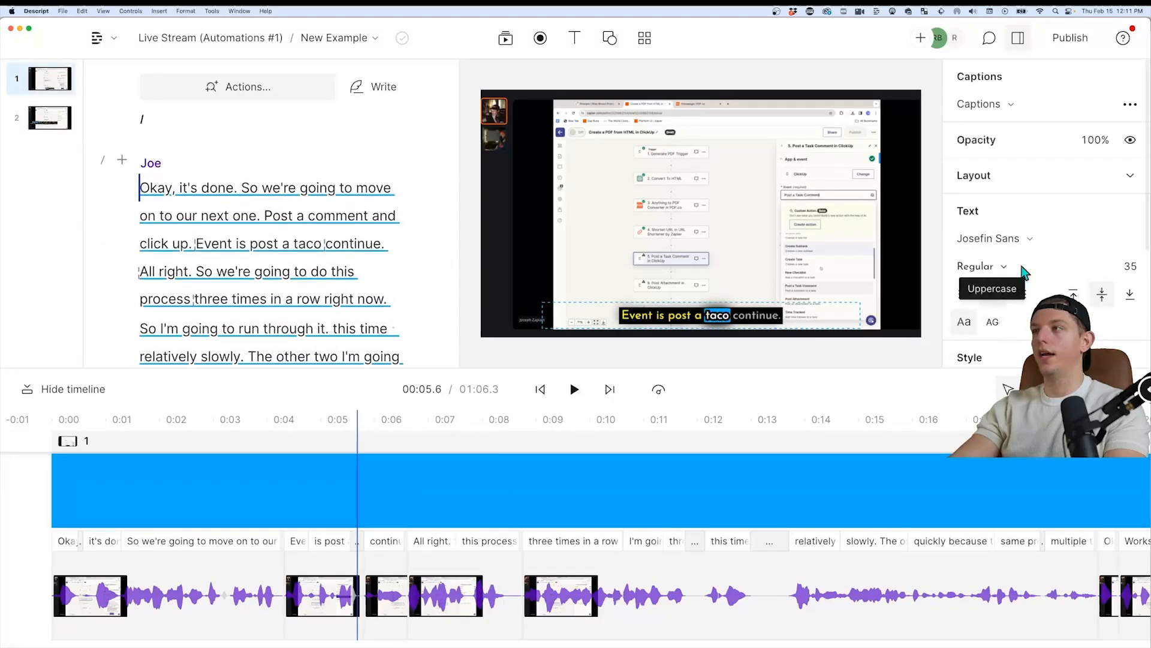
scroll(1015, 282, down, 5)
click(1073, 200)
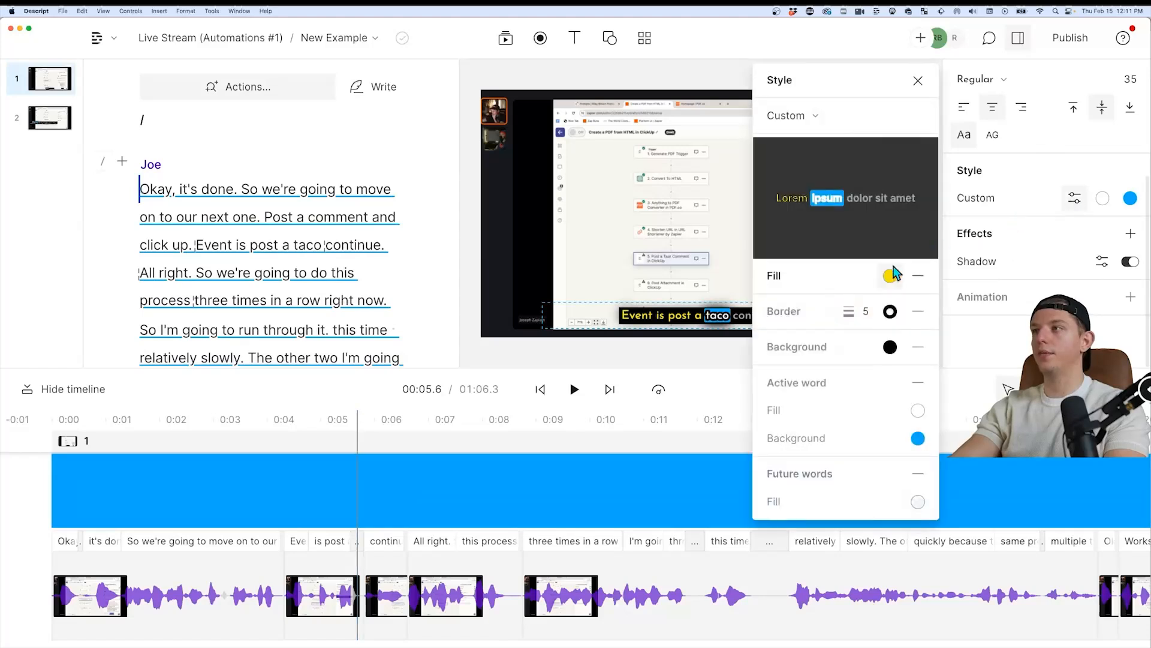
click(890, 276)
drag(822, 325, 831, 324)
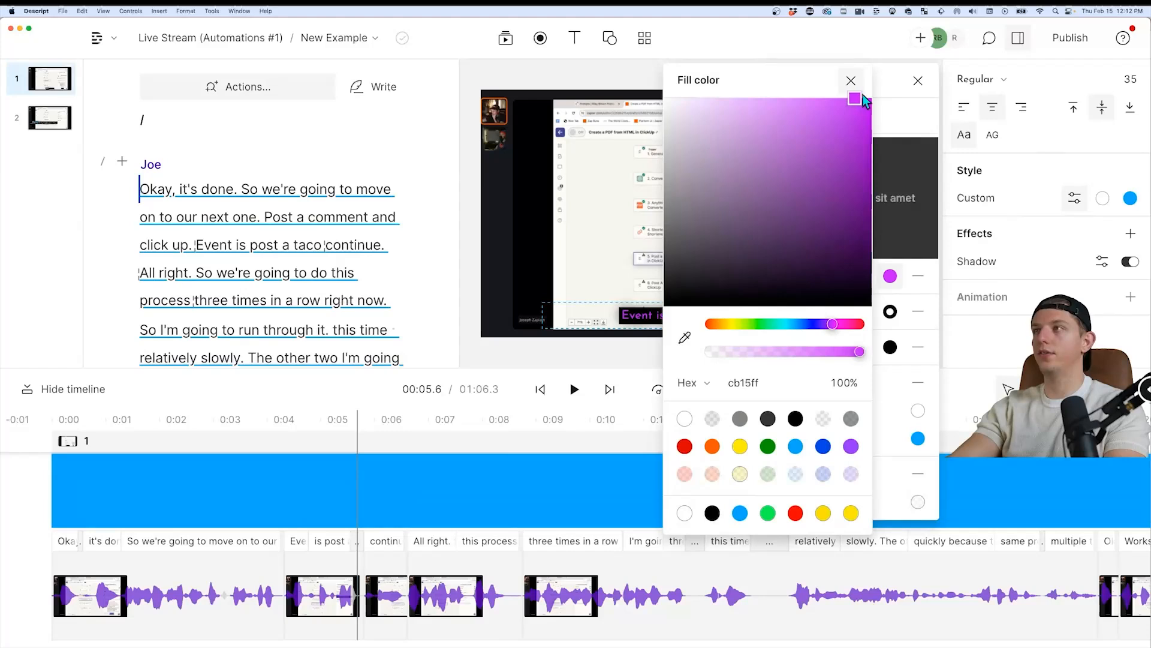
click(851, 80)
click(142, 190)
key(space)
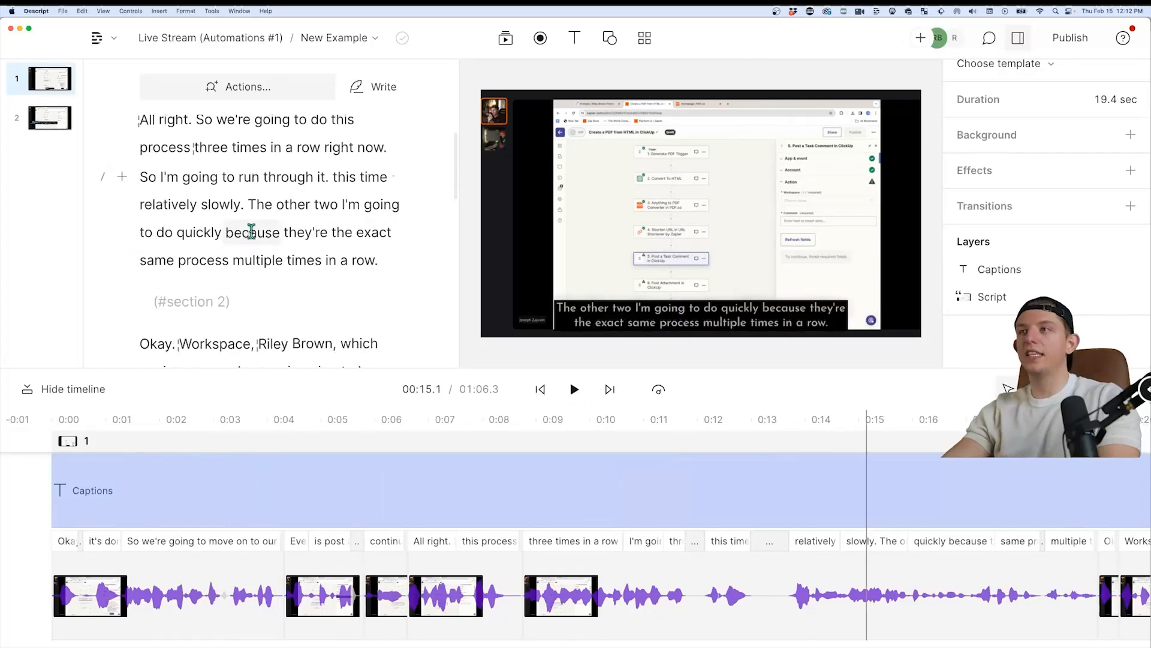
- Switch to PowerPoint, delete the cloud on the "My 6 step Descript System" slide and return to Descript
key(super+Tab)
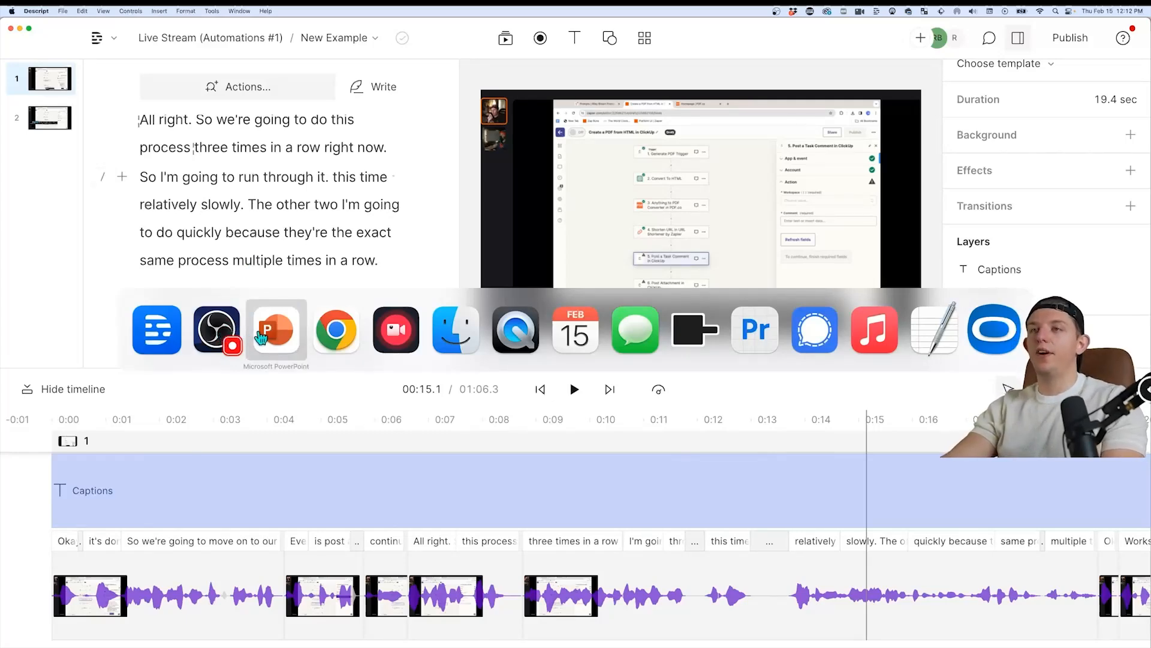
click(269, 338)
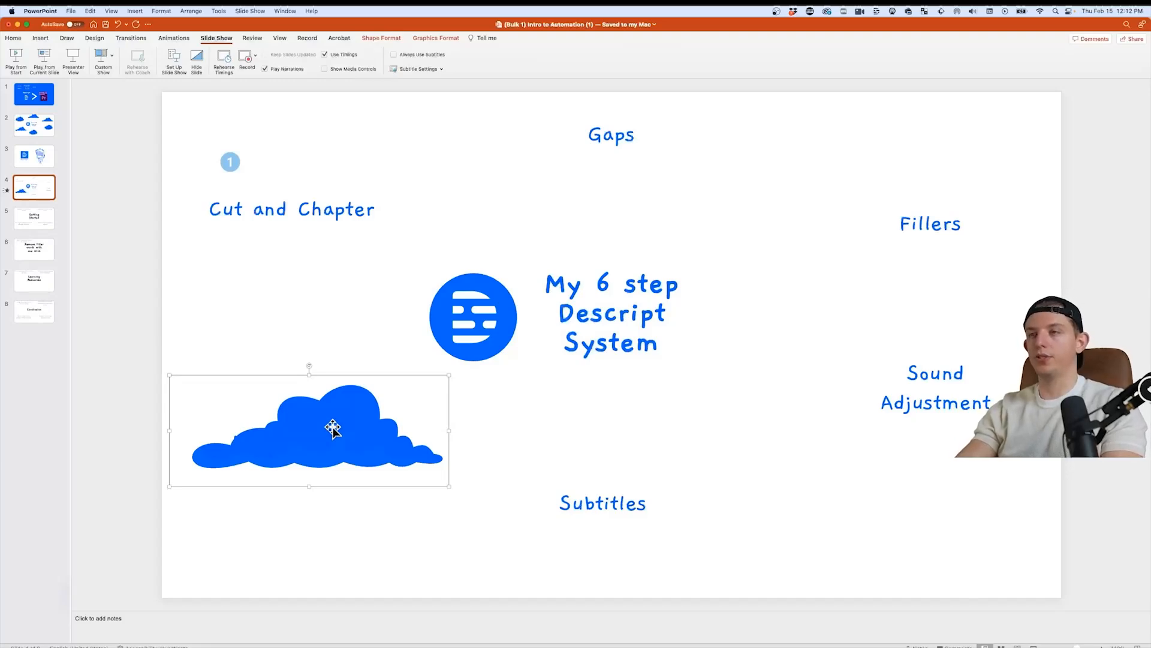
key(Delete)
key(super+Tab)
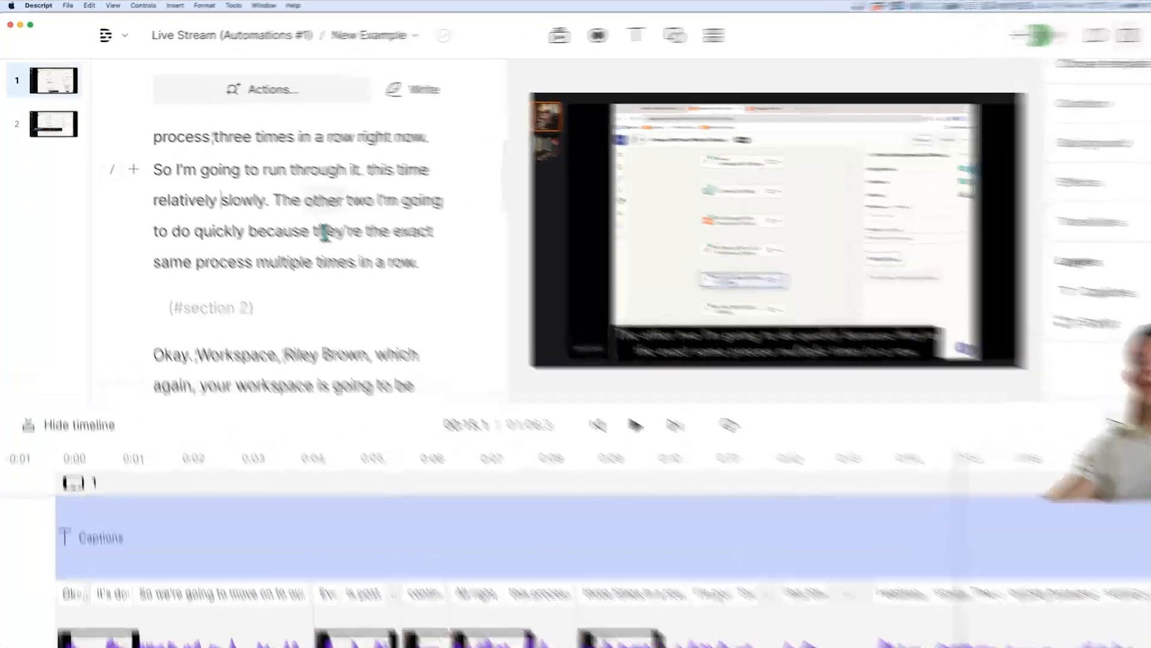
- Check both scenes of New Example and open the Live Stream (Automations #1) composition
click(53, 123)
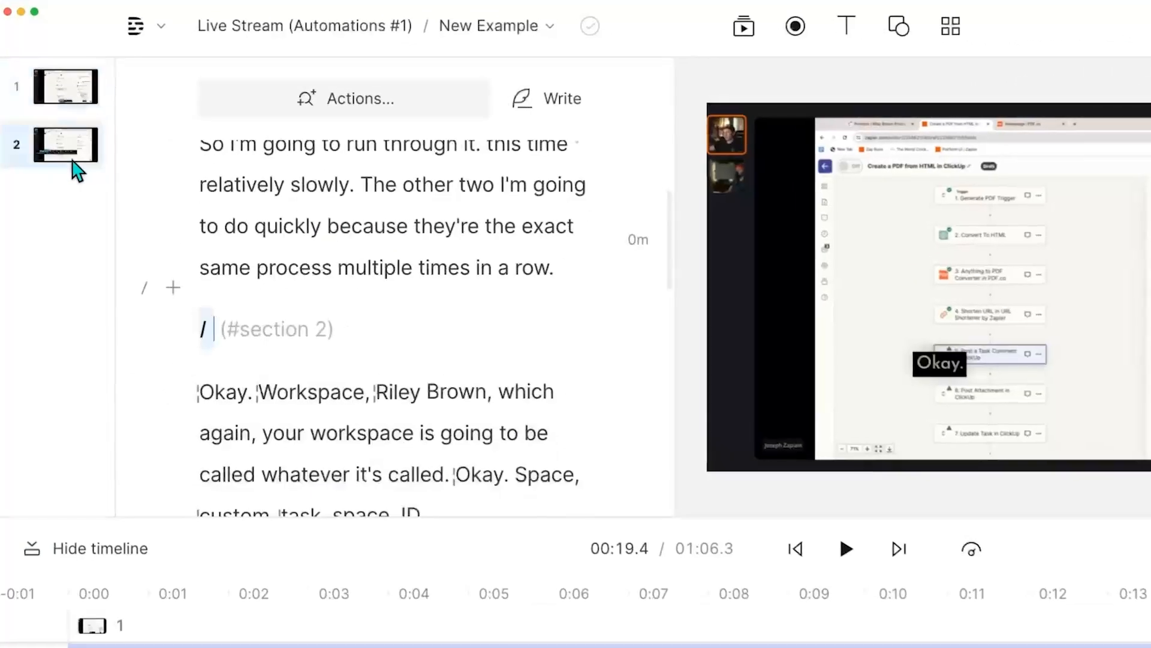
click(75, 85)
click(489, 25)
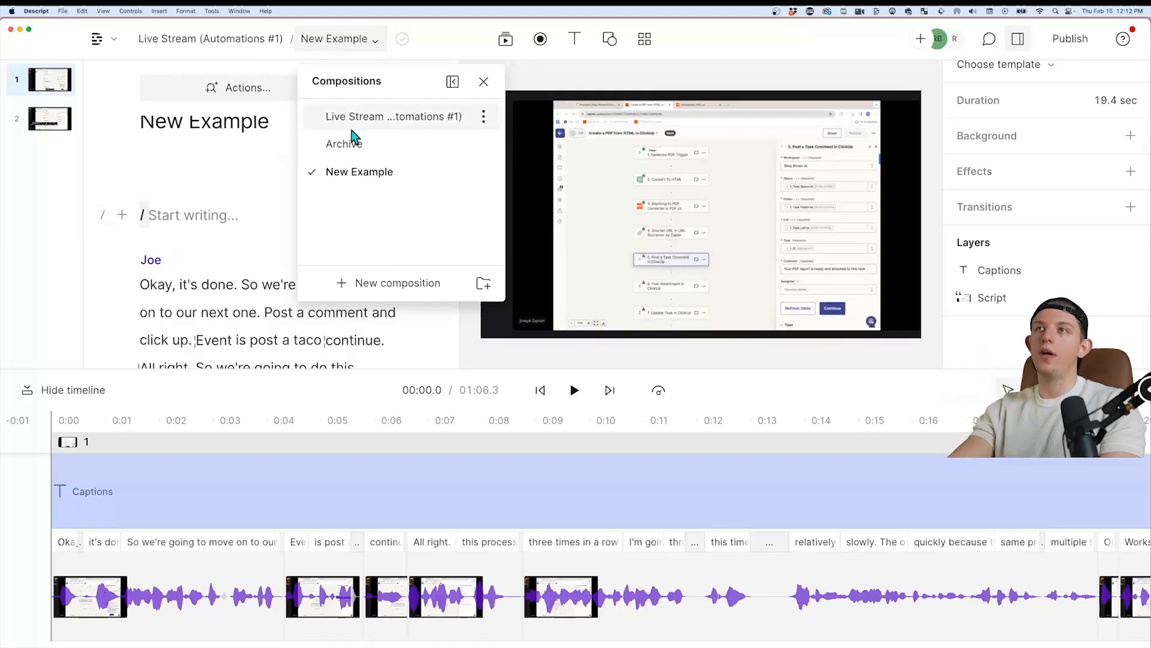
click(378, 126)
scroll(378, 174, down, 10)
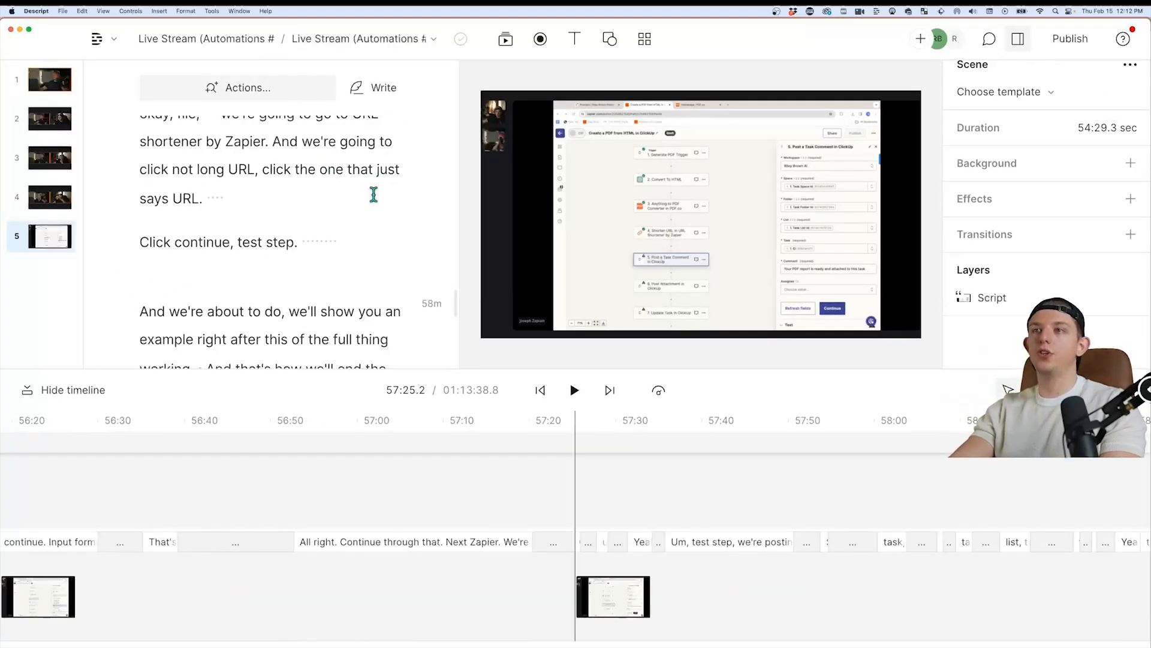
- Copy the passage from "Task, we're going to put in ID" to "if you don't." into a new composition titled "YouTube Clip Video (5M)"
drag(141, 277, 236, 189)
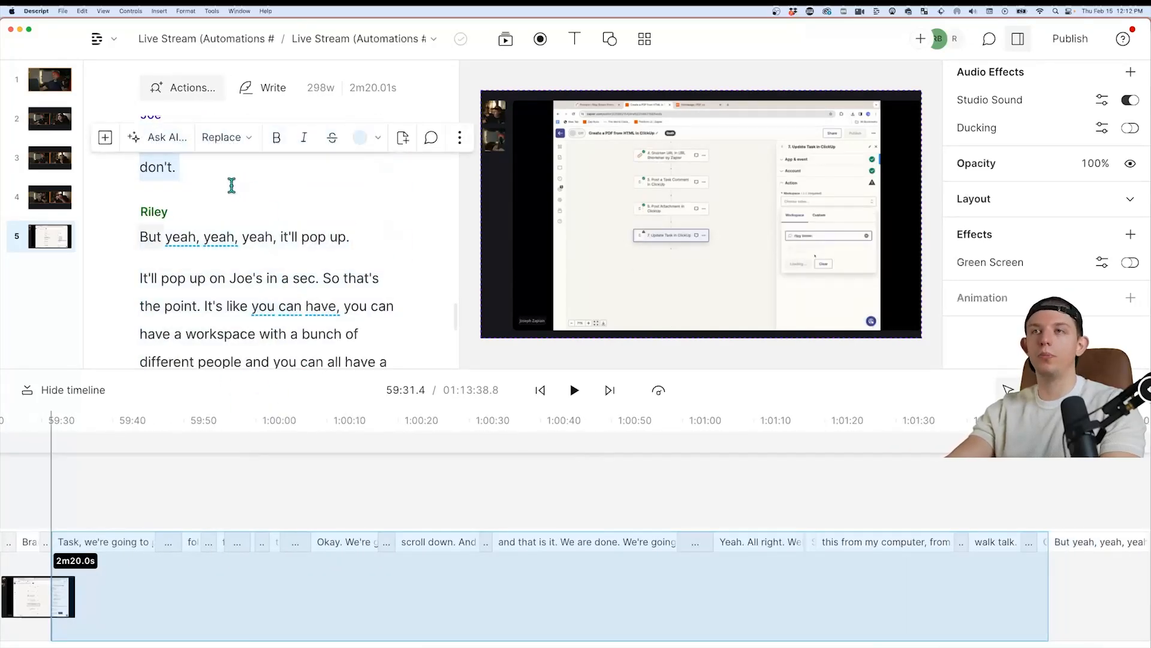
scroll(239, 200, up, 3)
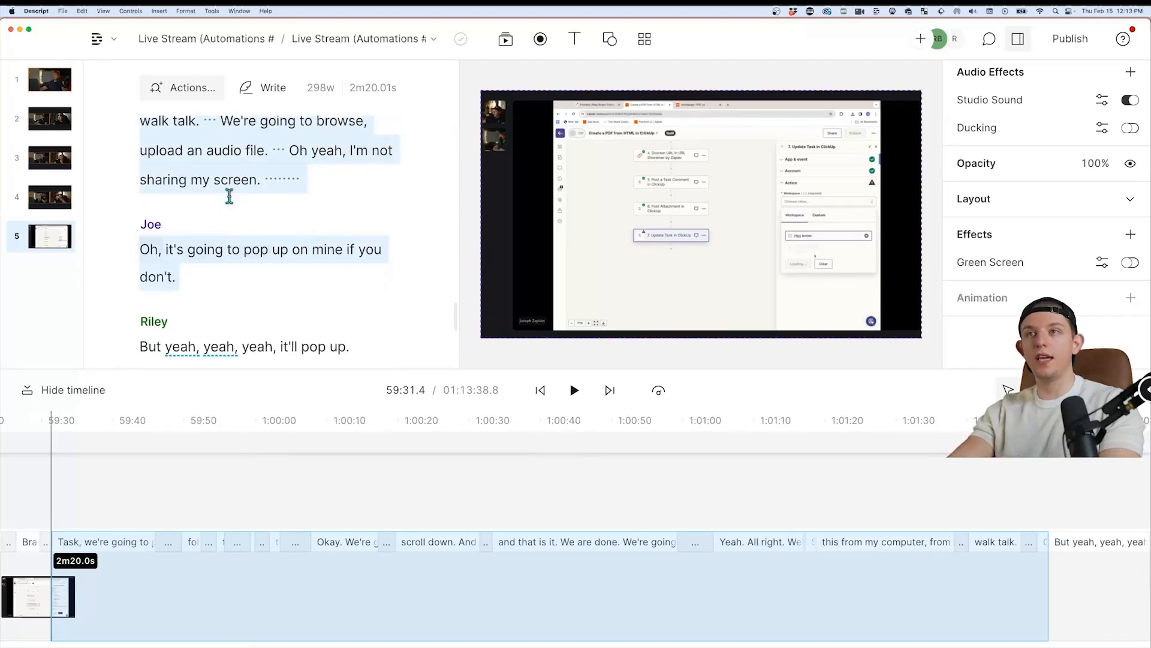
click(330, 43)
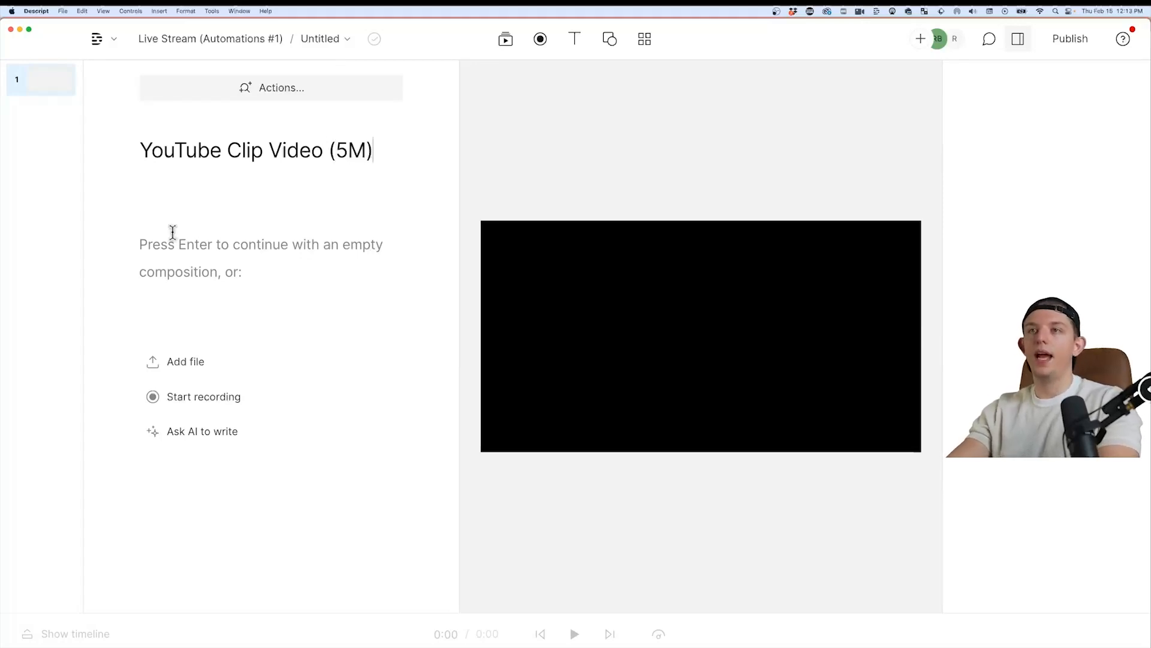
key(Return)
key(super+v)
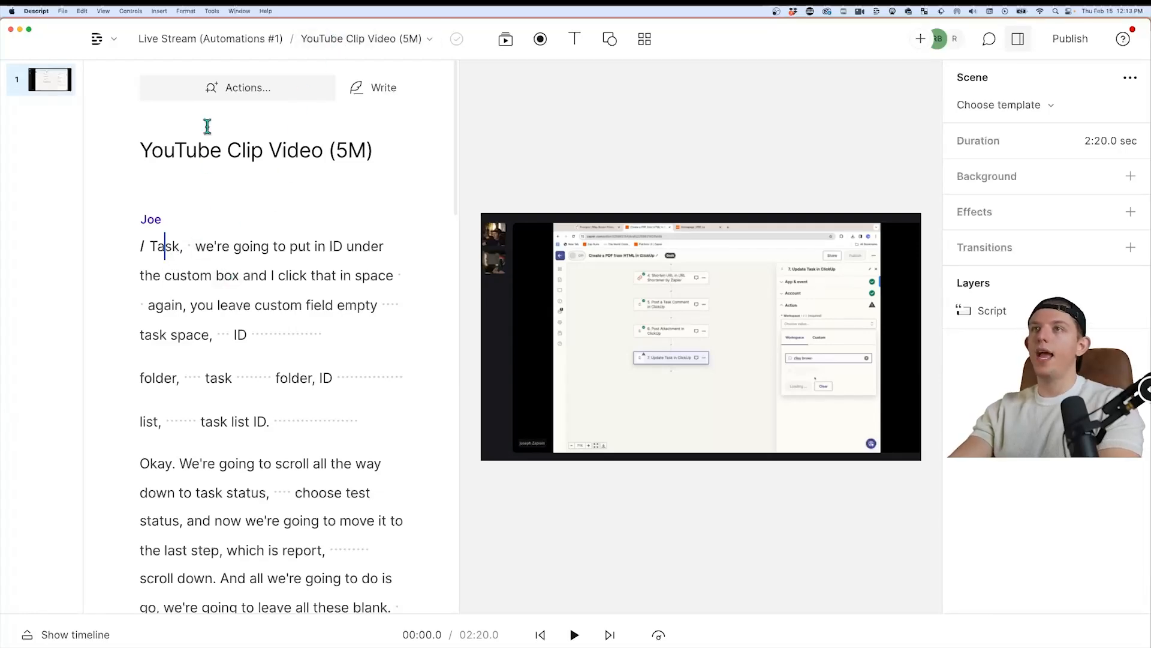
- Return to the Live Stream (Automations #1) composition and copy its published web link
click(360, 39)
click(451, 121)
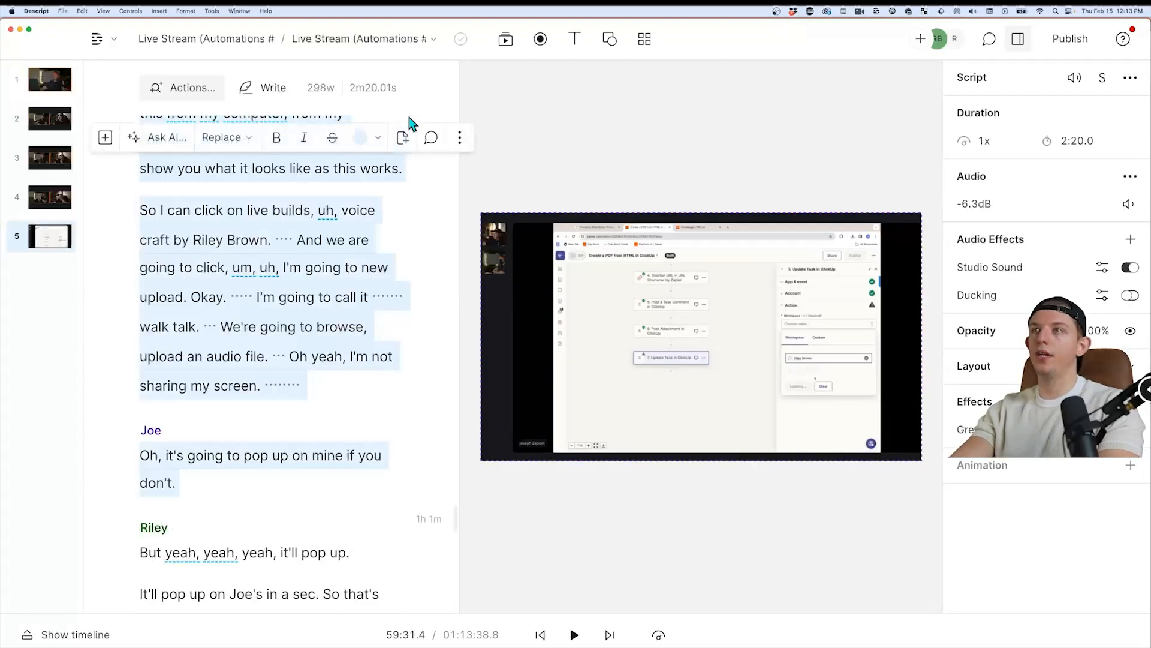
click(1077, 38)
click(913, 238)
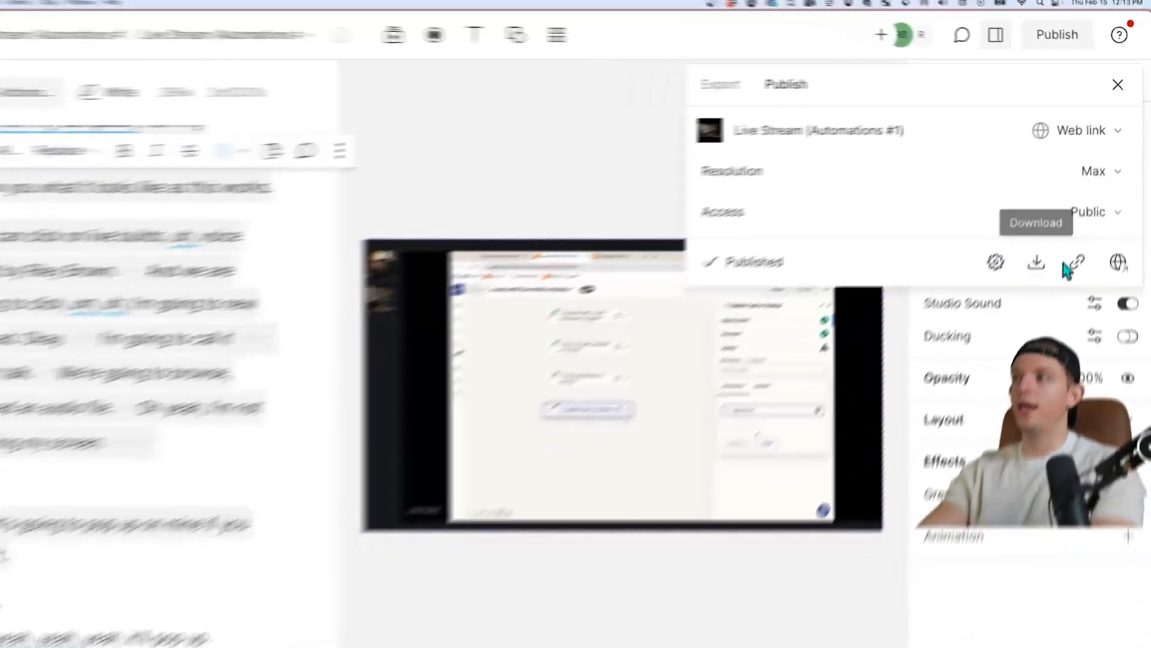
click(1059, 316)
- Switch to Chrome and open the copied Descript share link in a new tab
key(super+Tab)
key(super+Tab)
key(super+Tab)
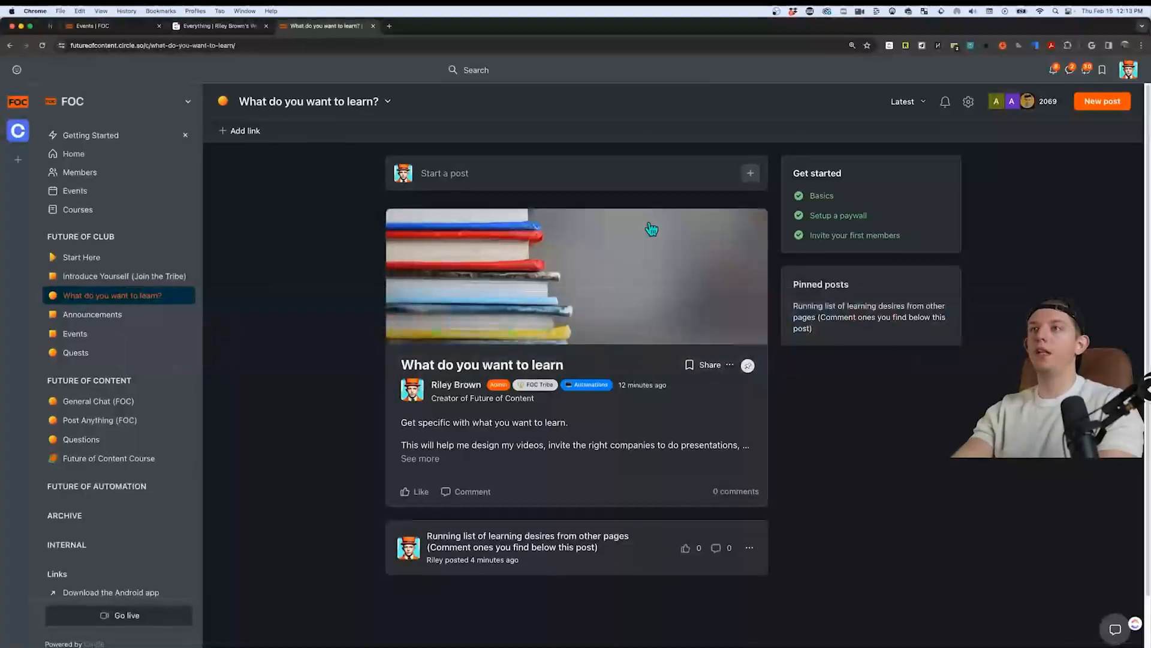
click(391, 25)
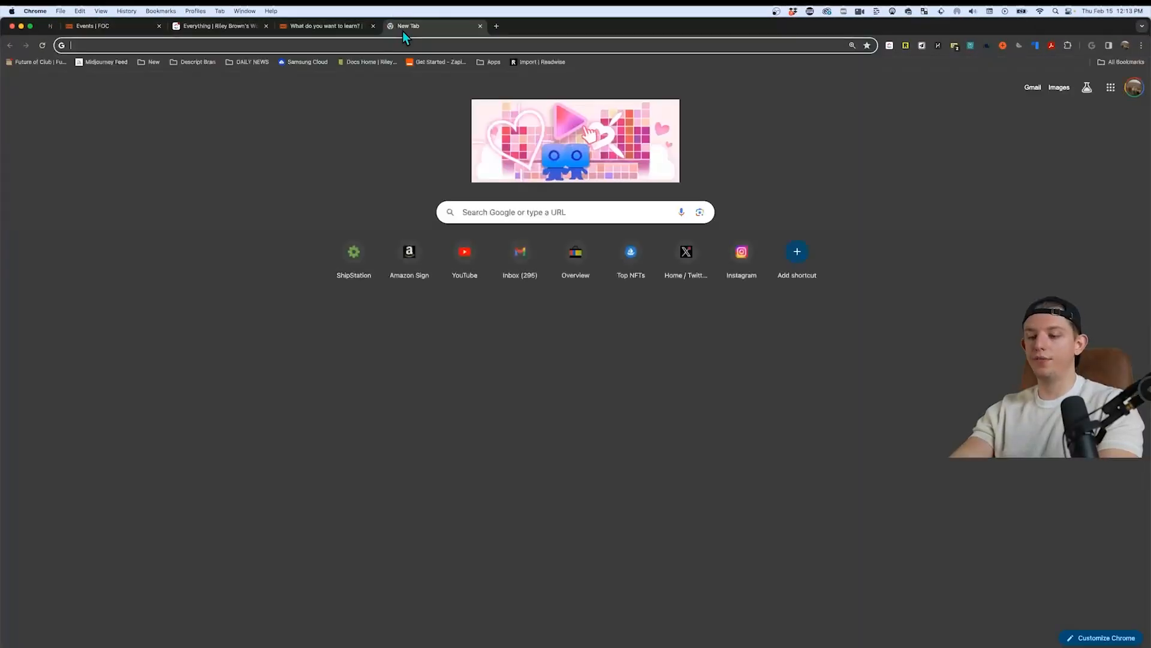
key(super+v)
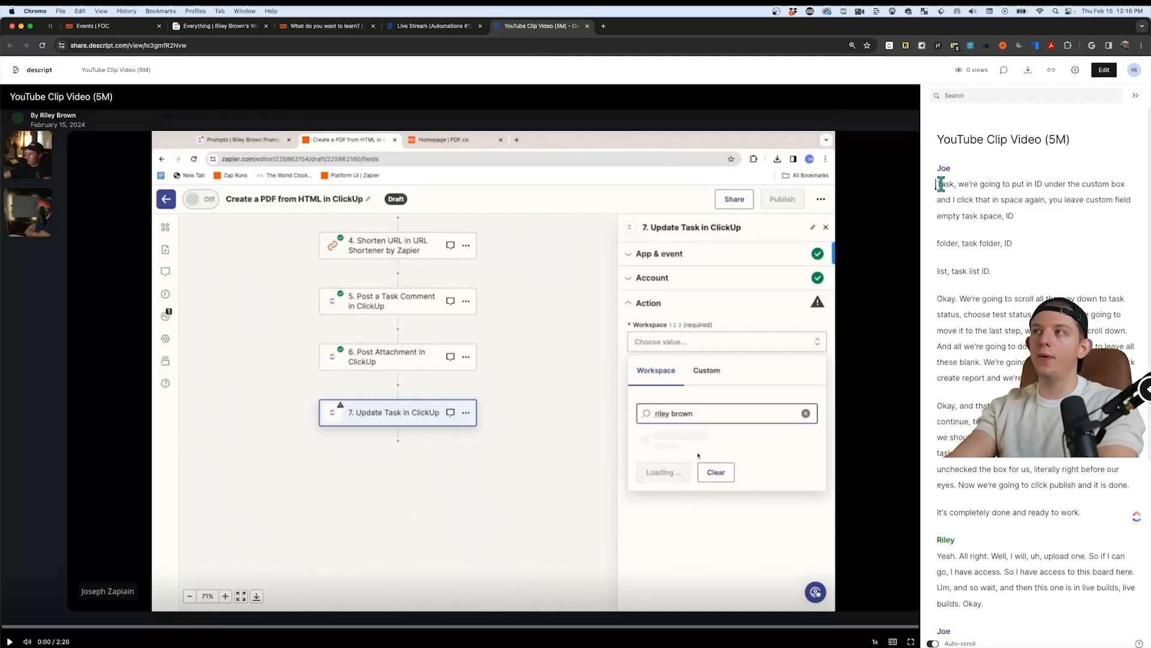
- Play the shared YouTube Clip Video (5M) from the first transcript word, pause it and return to the start
click(943, 186)
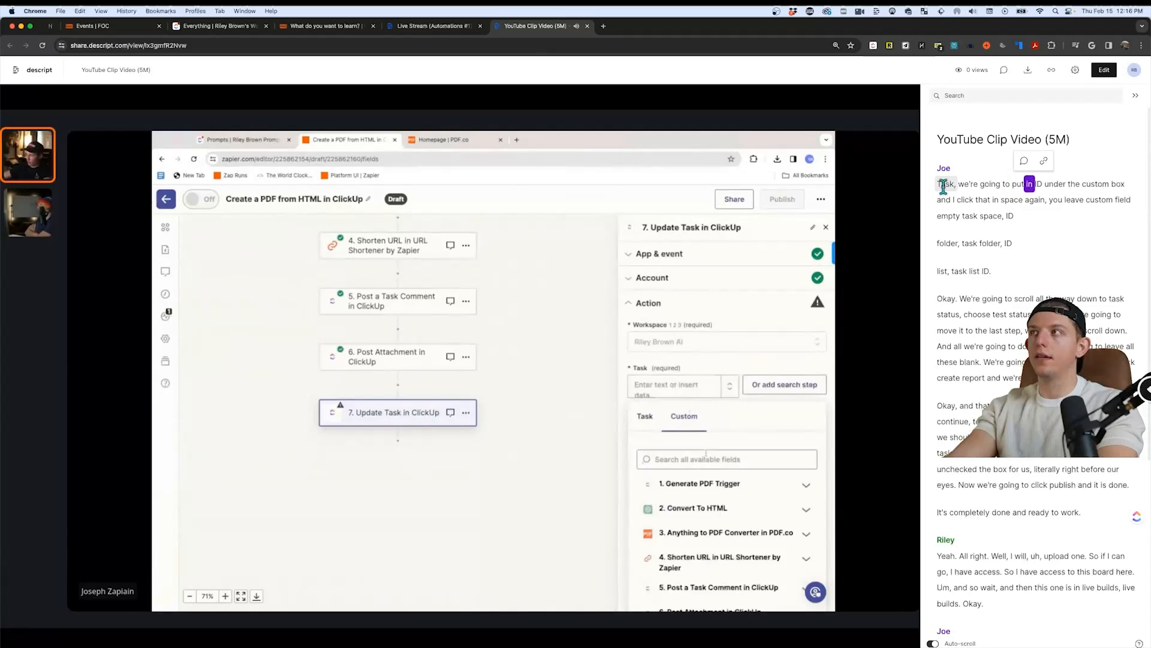
key(space)
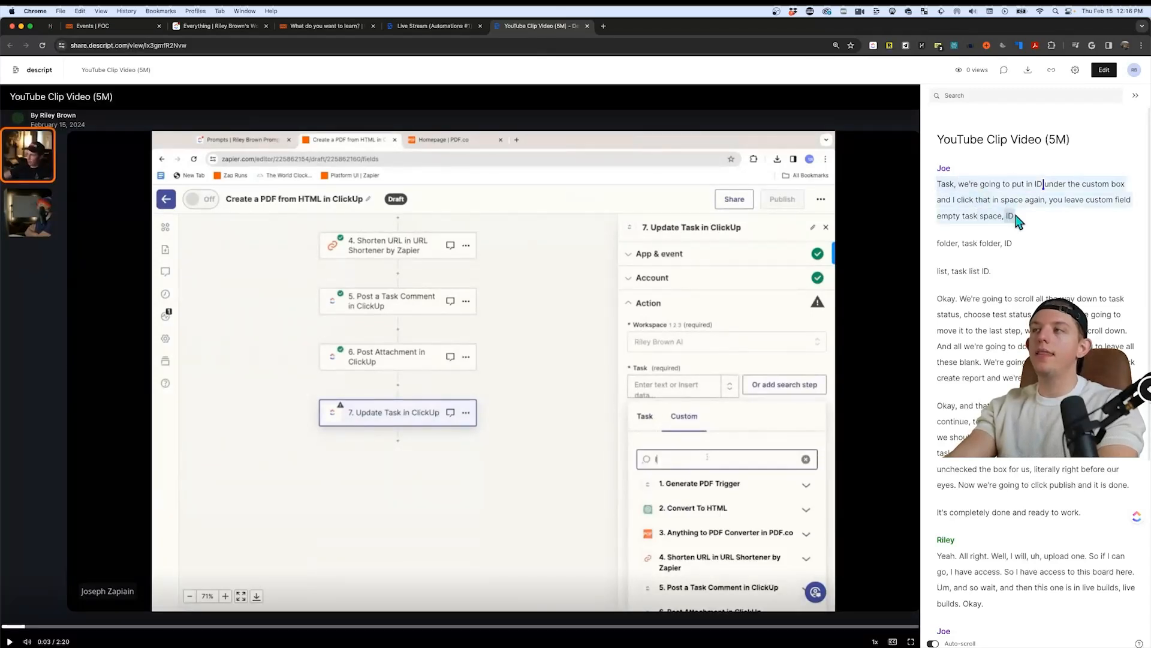
click(939, 183)
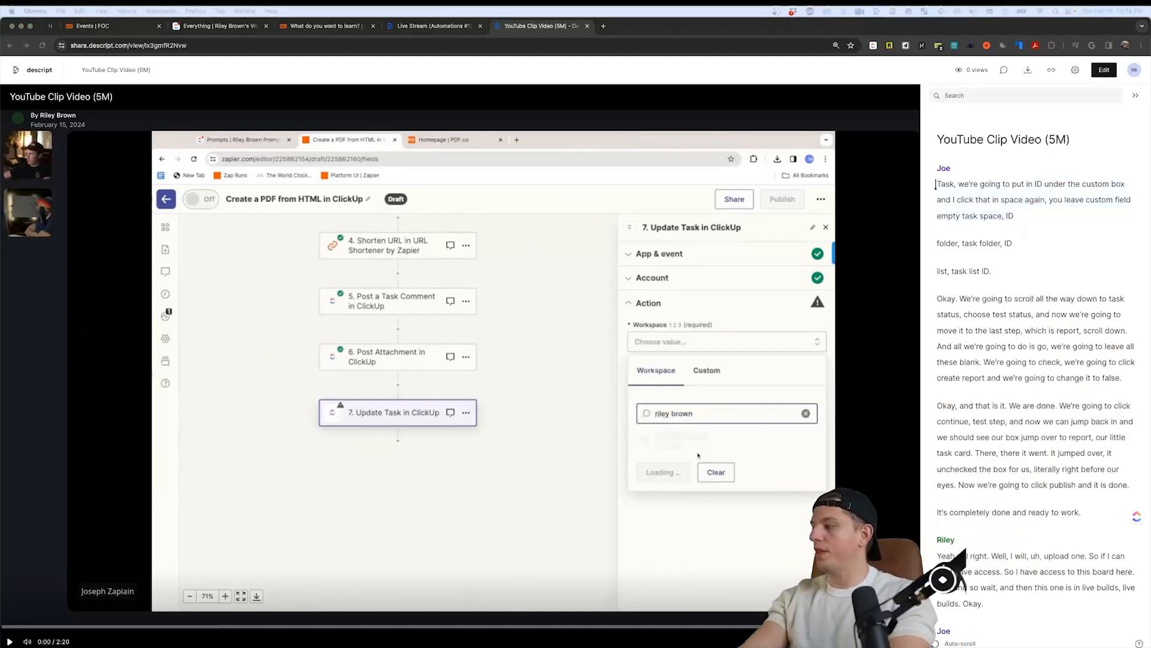
- Widen the transcript and comment "Motion Graphics cool diagram of the zapier model" on the paragraph starting "Okay. We're going to scroll all the way down"
drag(917, 240, 575, 249)
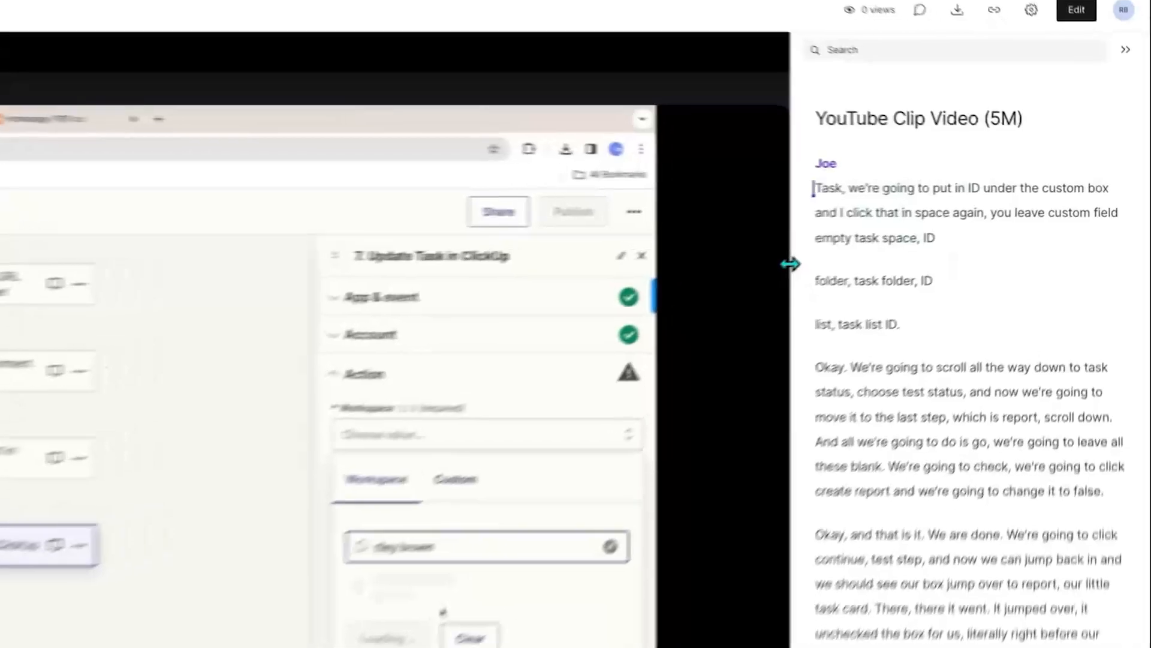
drag(141, 300, 173, 300)
drag(424, 189, 557, 352)
drag(600, 481, 425, 372)
text(Motion Grap)
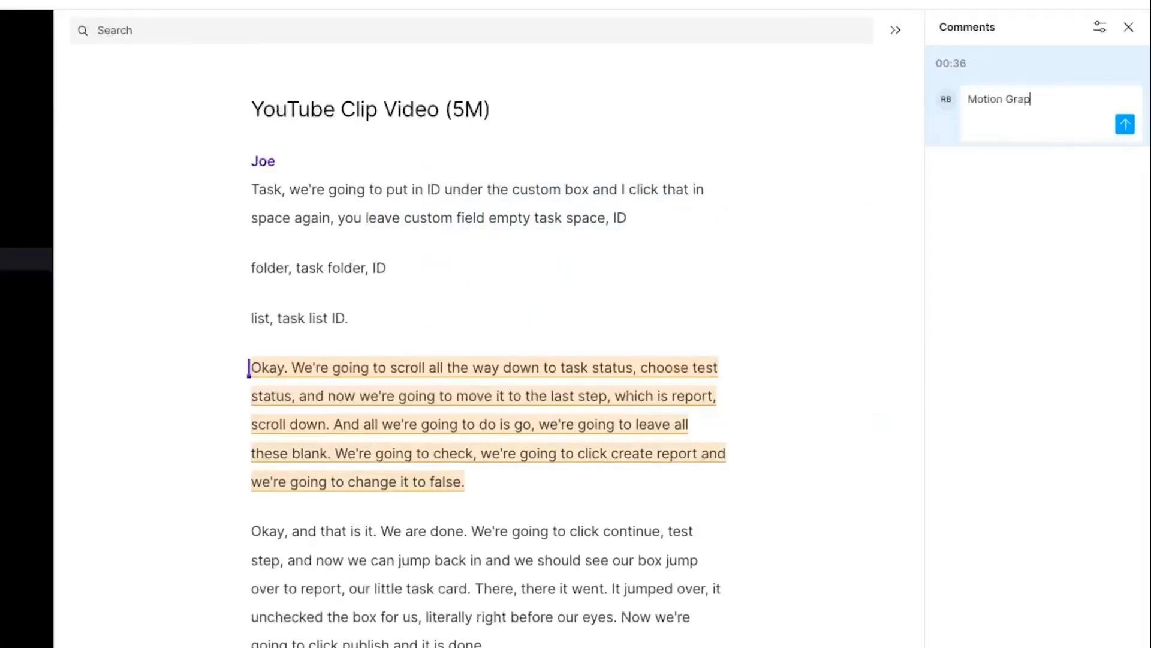
text(hics cool diagram of the)
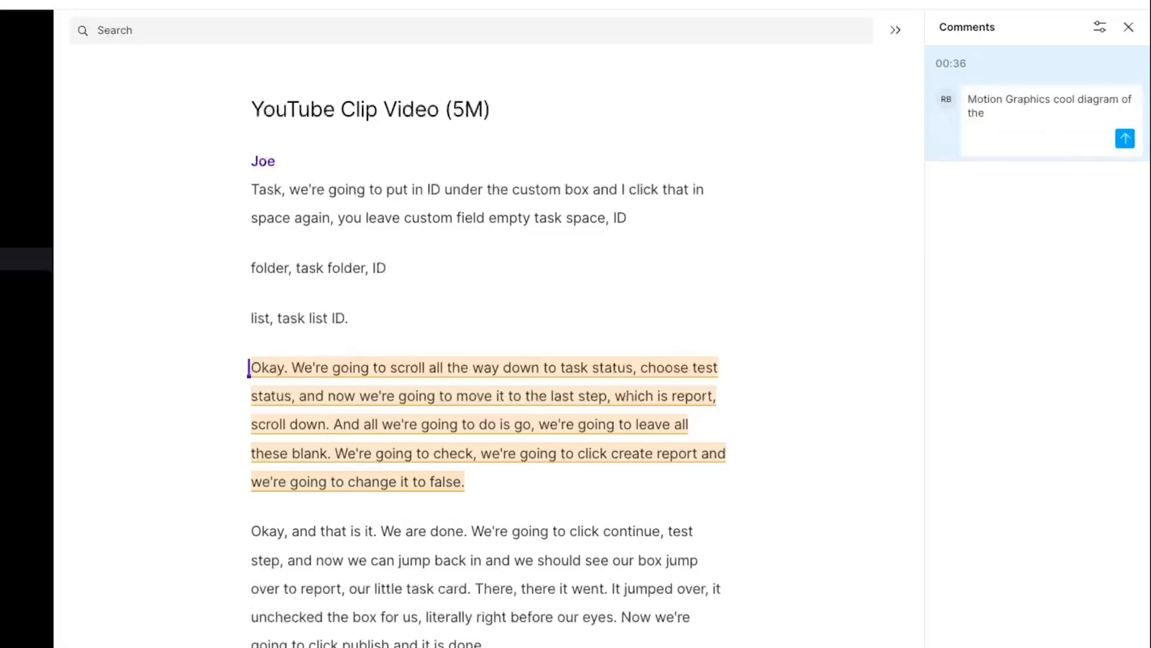
text( zapier model)
key(shift+Return)
key(Return)
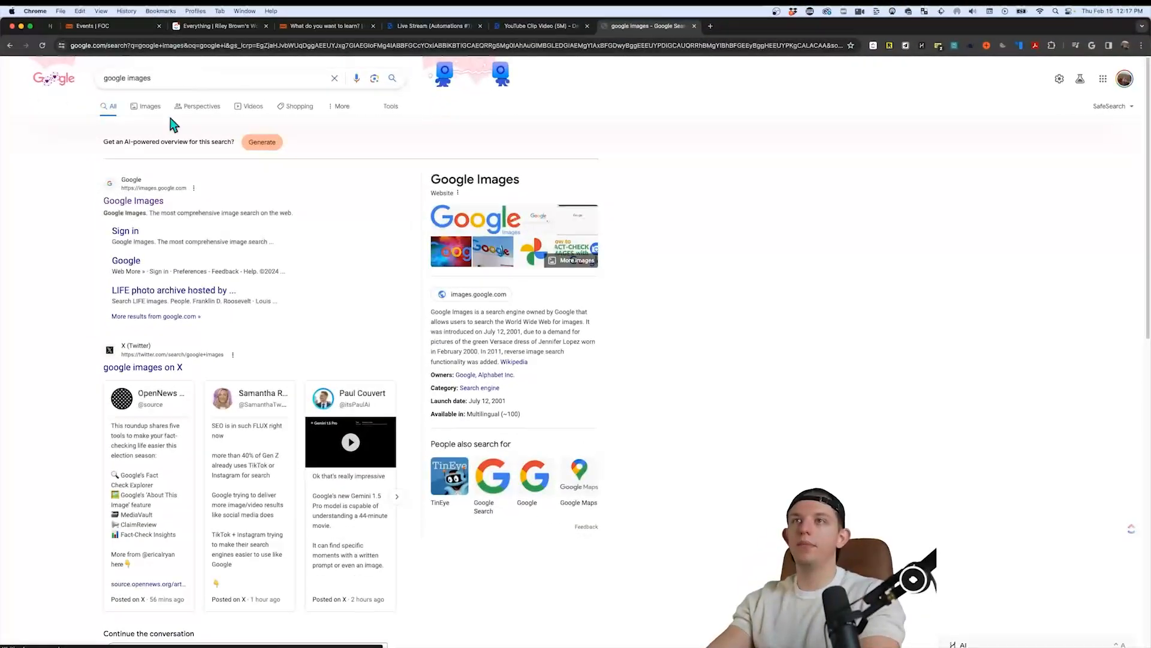
- Copy the Google logo image from the Google Images results and return to the shared YouTube Clip Video (5M) page
click(149, 109)
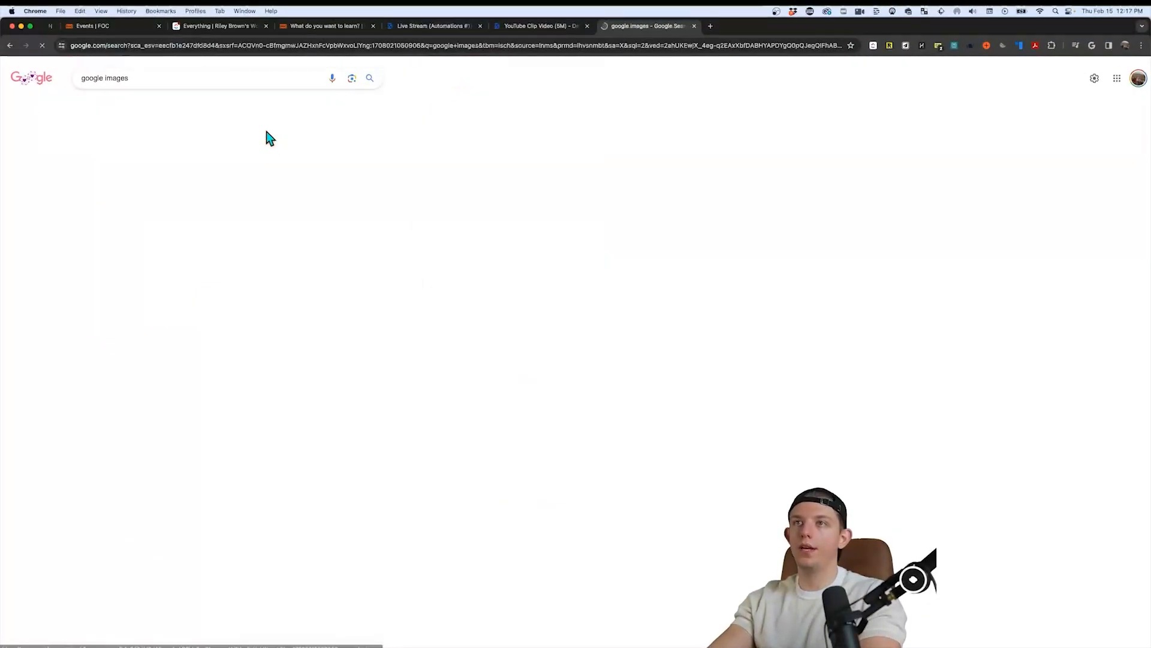
click(282, 203)
right_click(930, 213)
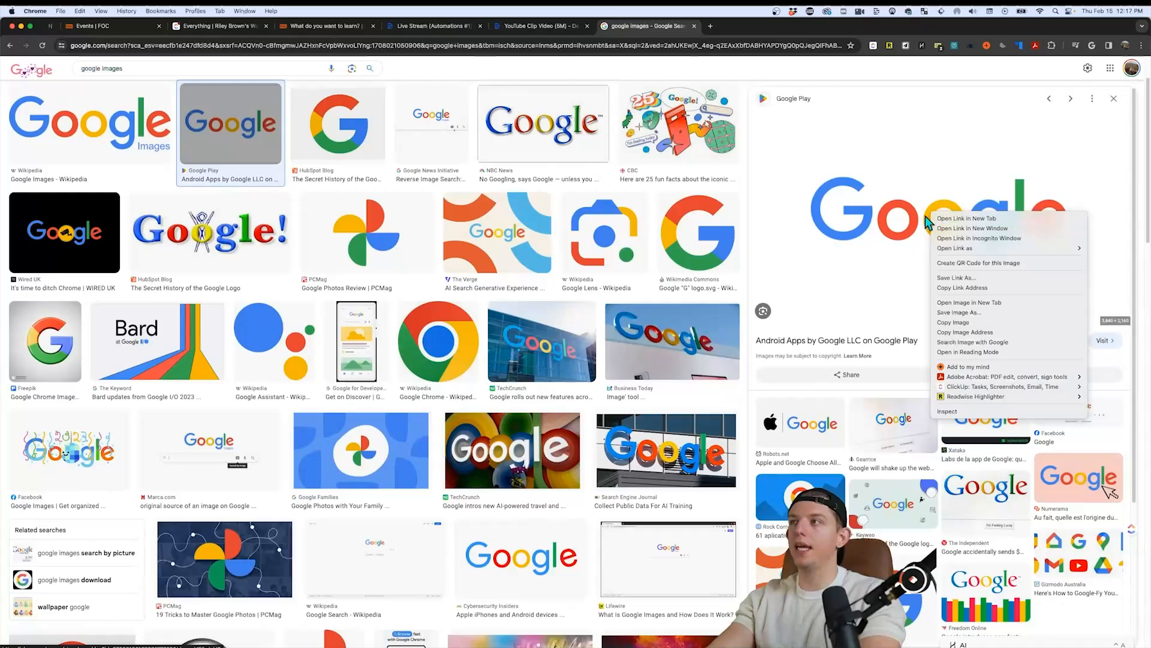
click(986, 324)
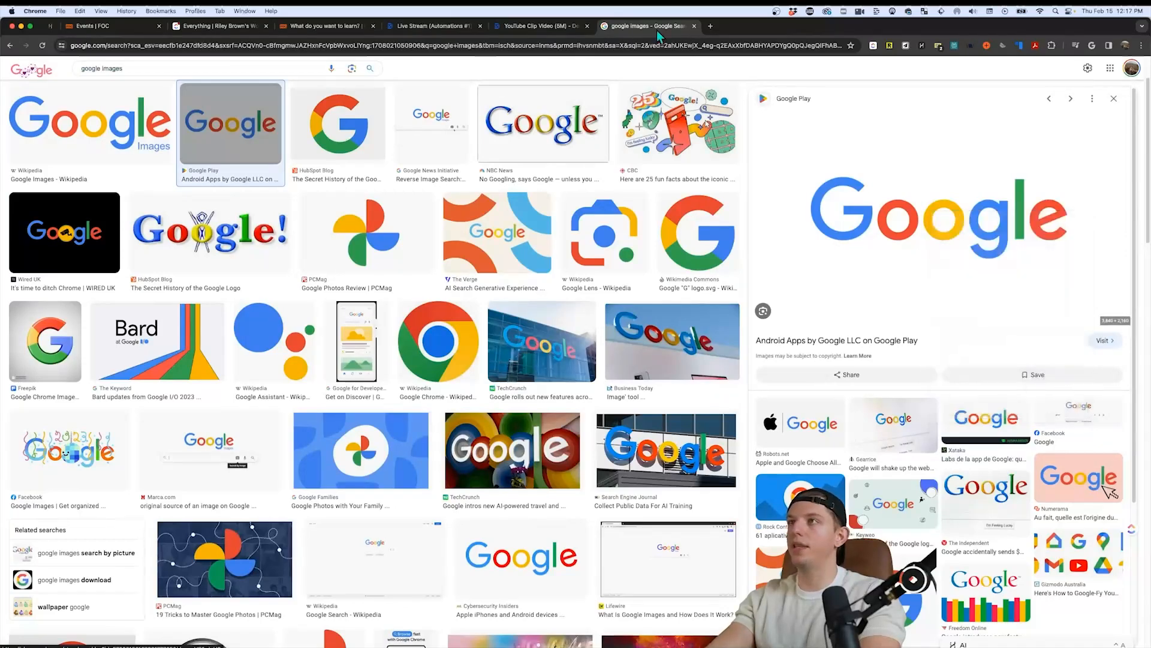
right_click(806, 213)
click(828, 331)
click(533, 27)
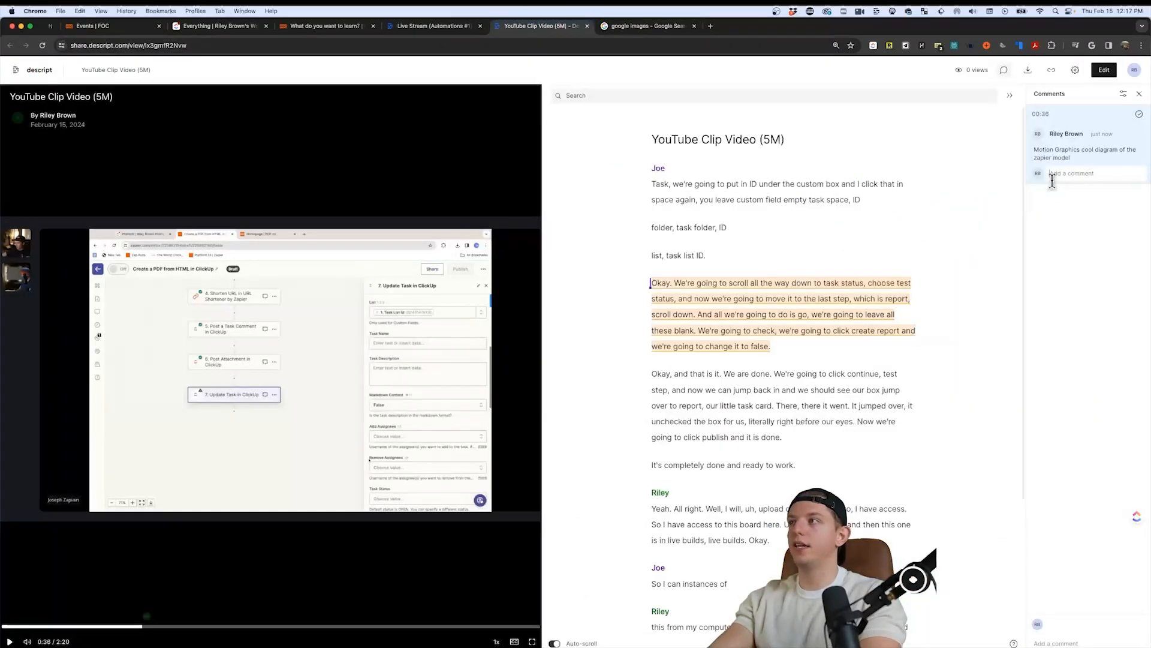
- Reply to the motion graphics comment with "use this image:" plus the copied image link, and post the link again as a second reply
click(1062, 174)
text(u)
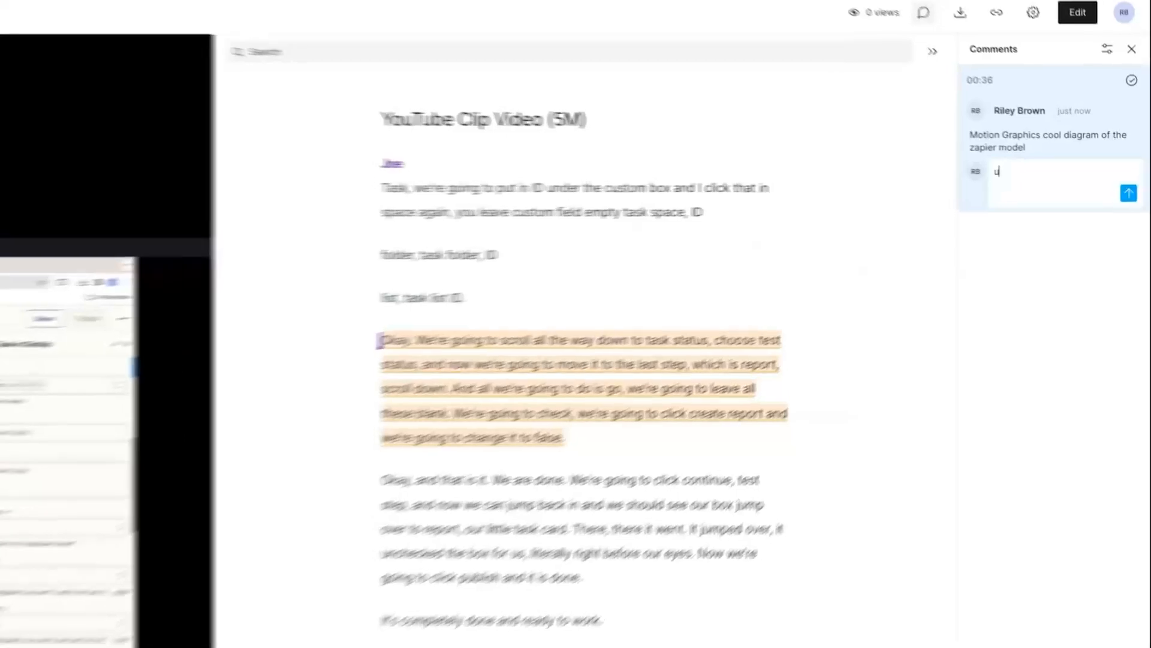
text(se this )
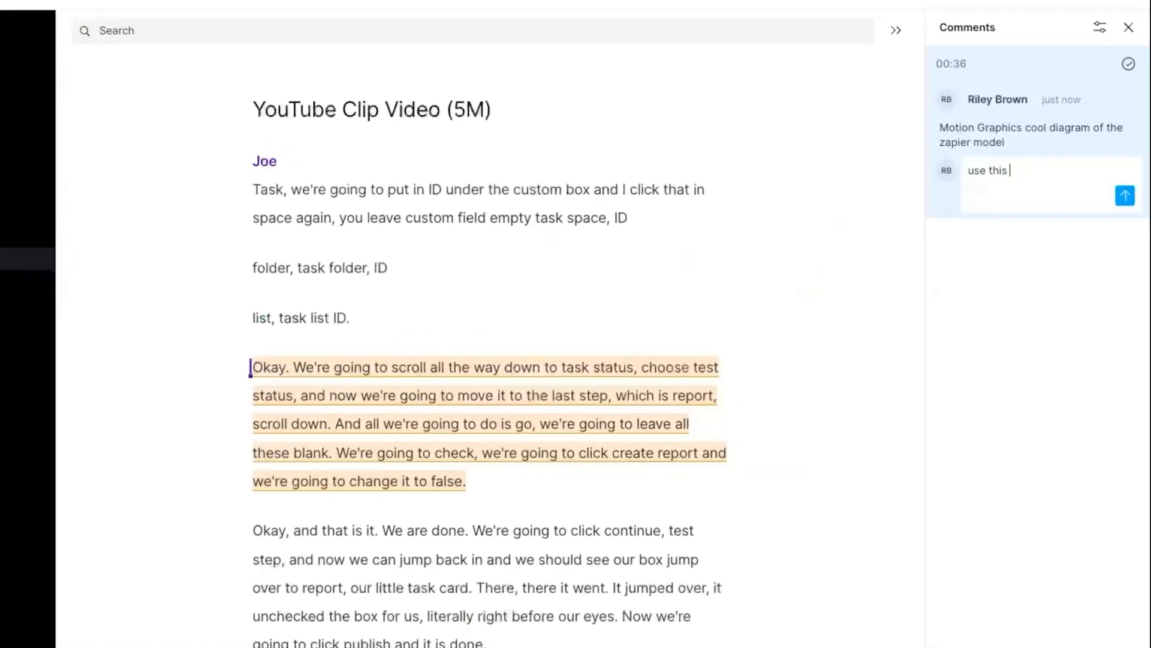
text(image:)
key(ctrl+v)
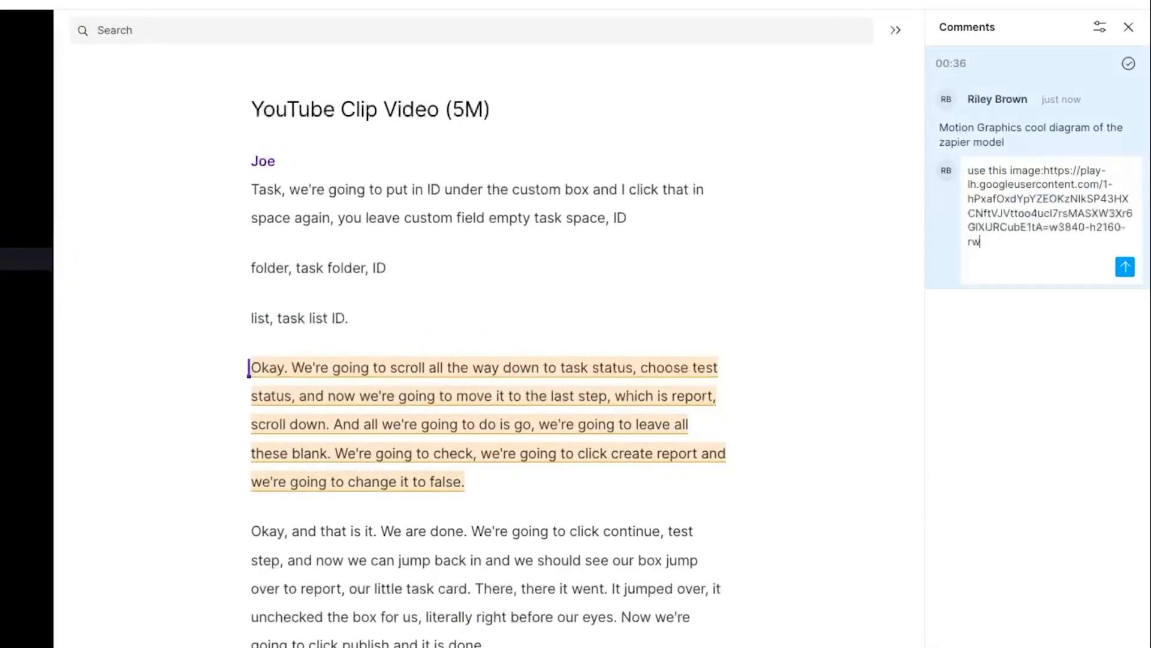
key(shift+Return)
key(Return)
key(ctrl+v)
key(Return)
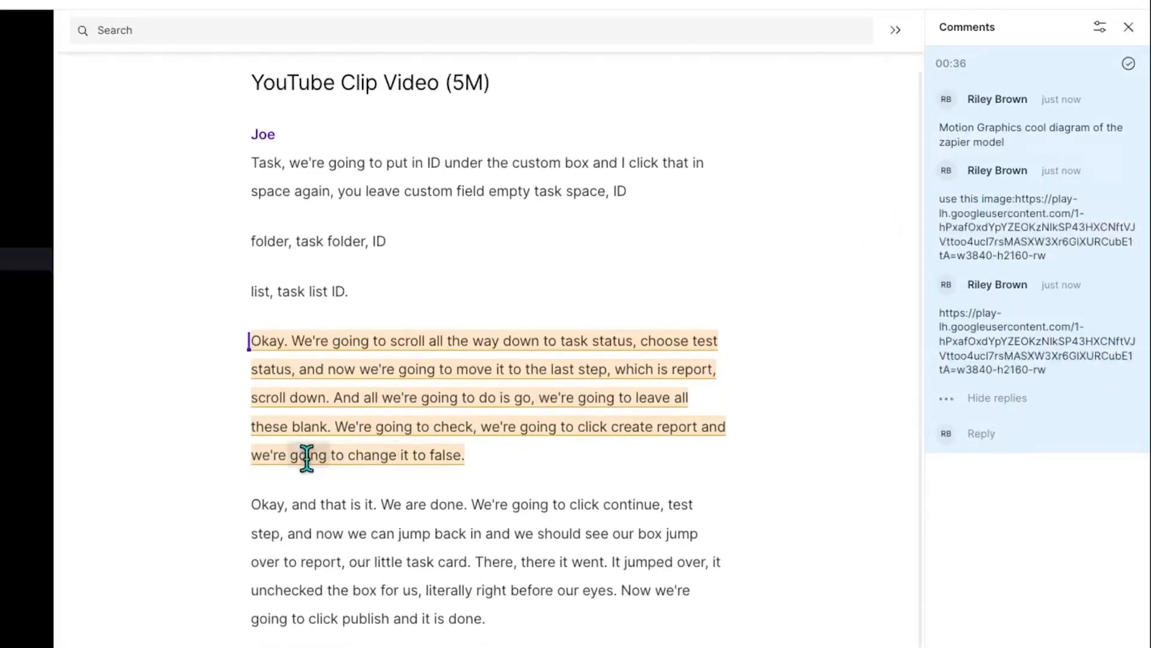
- Comment "i don't like this" on the transcript passage from "Okay, and that is it" through "our little task card."
scroll(309, 457, down, 3)
click(297, 371)
scroll(372, 390, up, 1)
drag(252, 430, 475, 484)
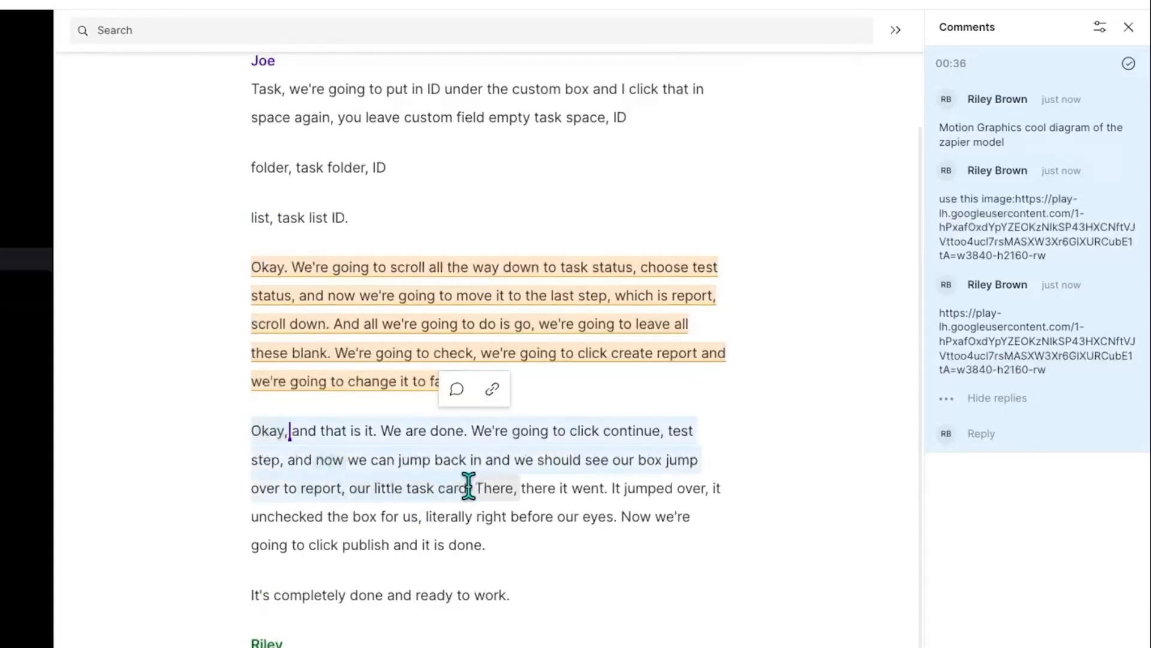
click(451, 386)
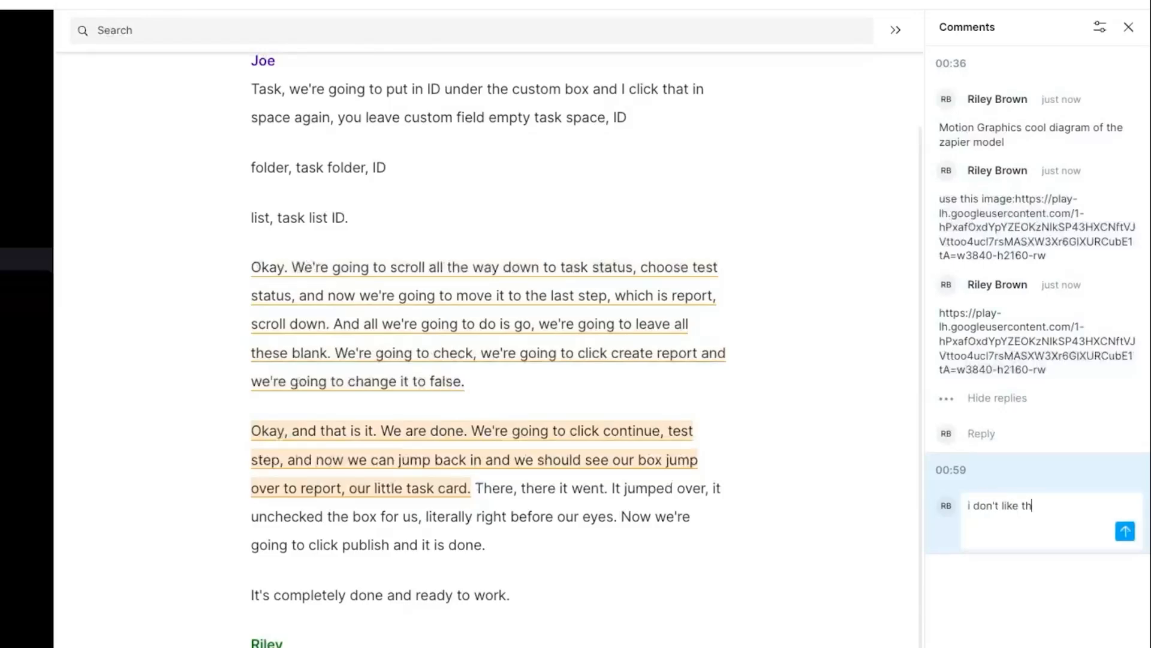
key(Return)
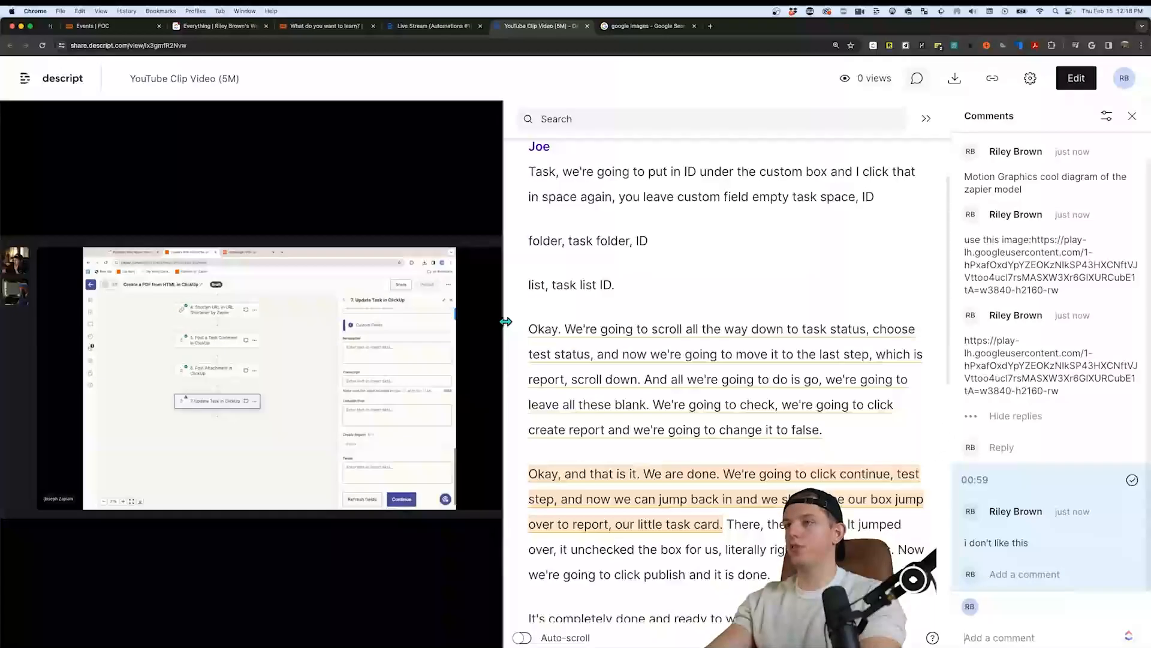